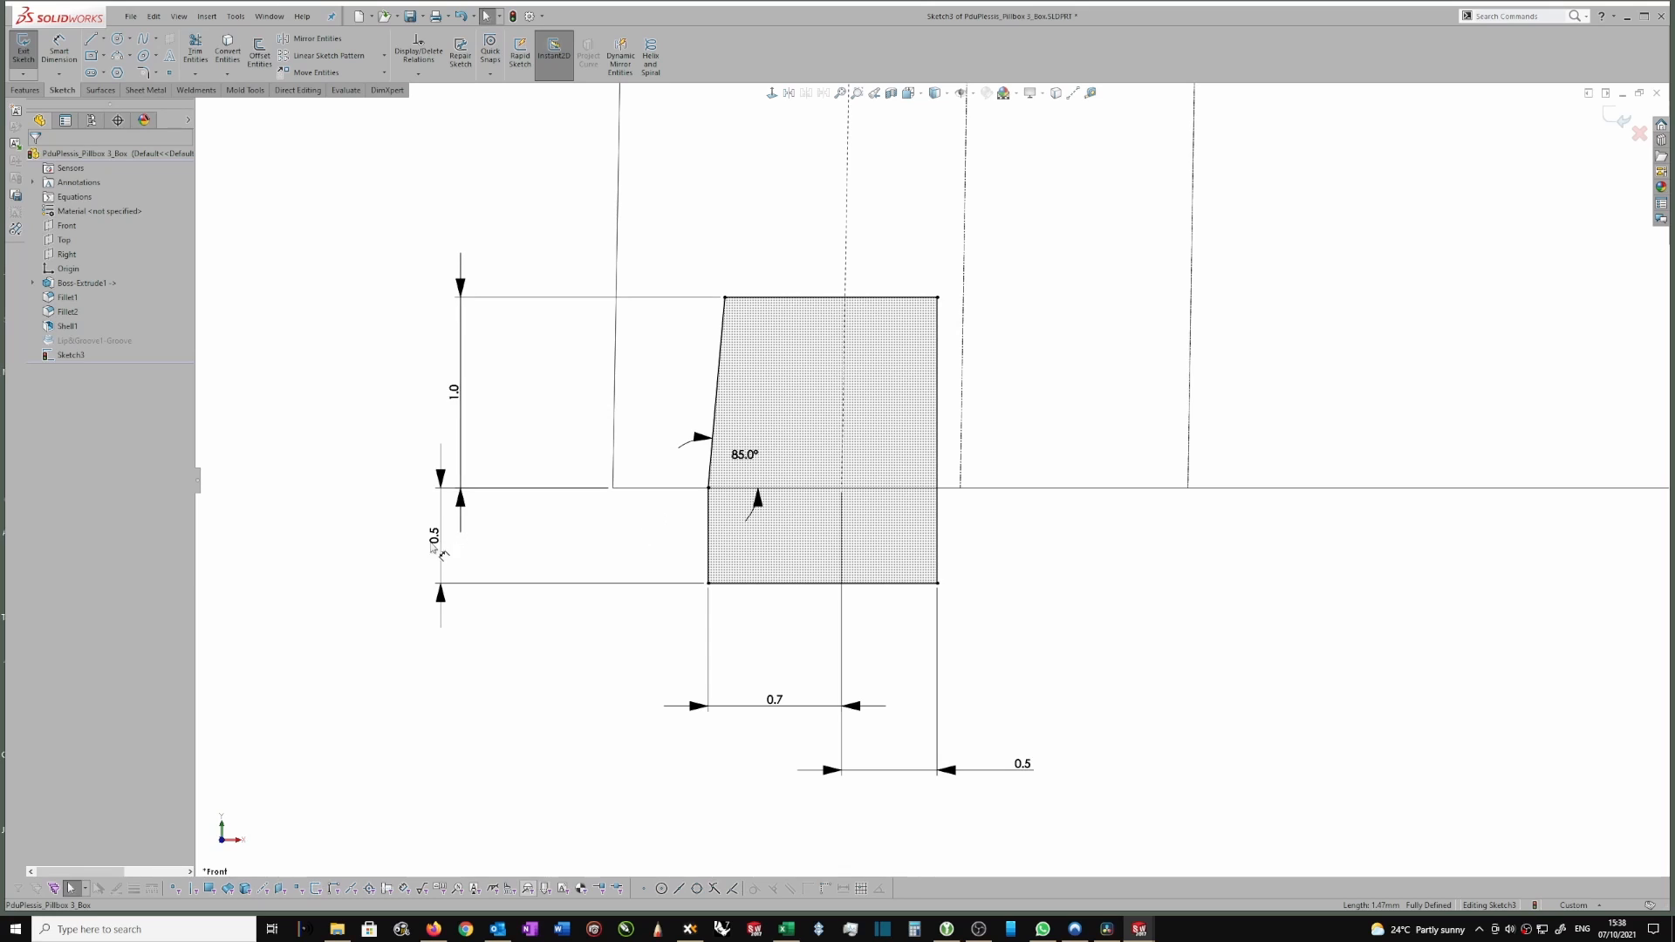
Move the 0.5 mm width dimension below the profile slightly closer to the sketch.
drag(1031, 772, 1039, 751)
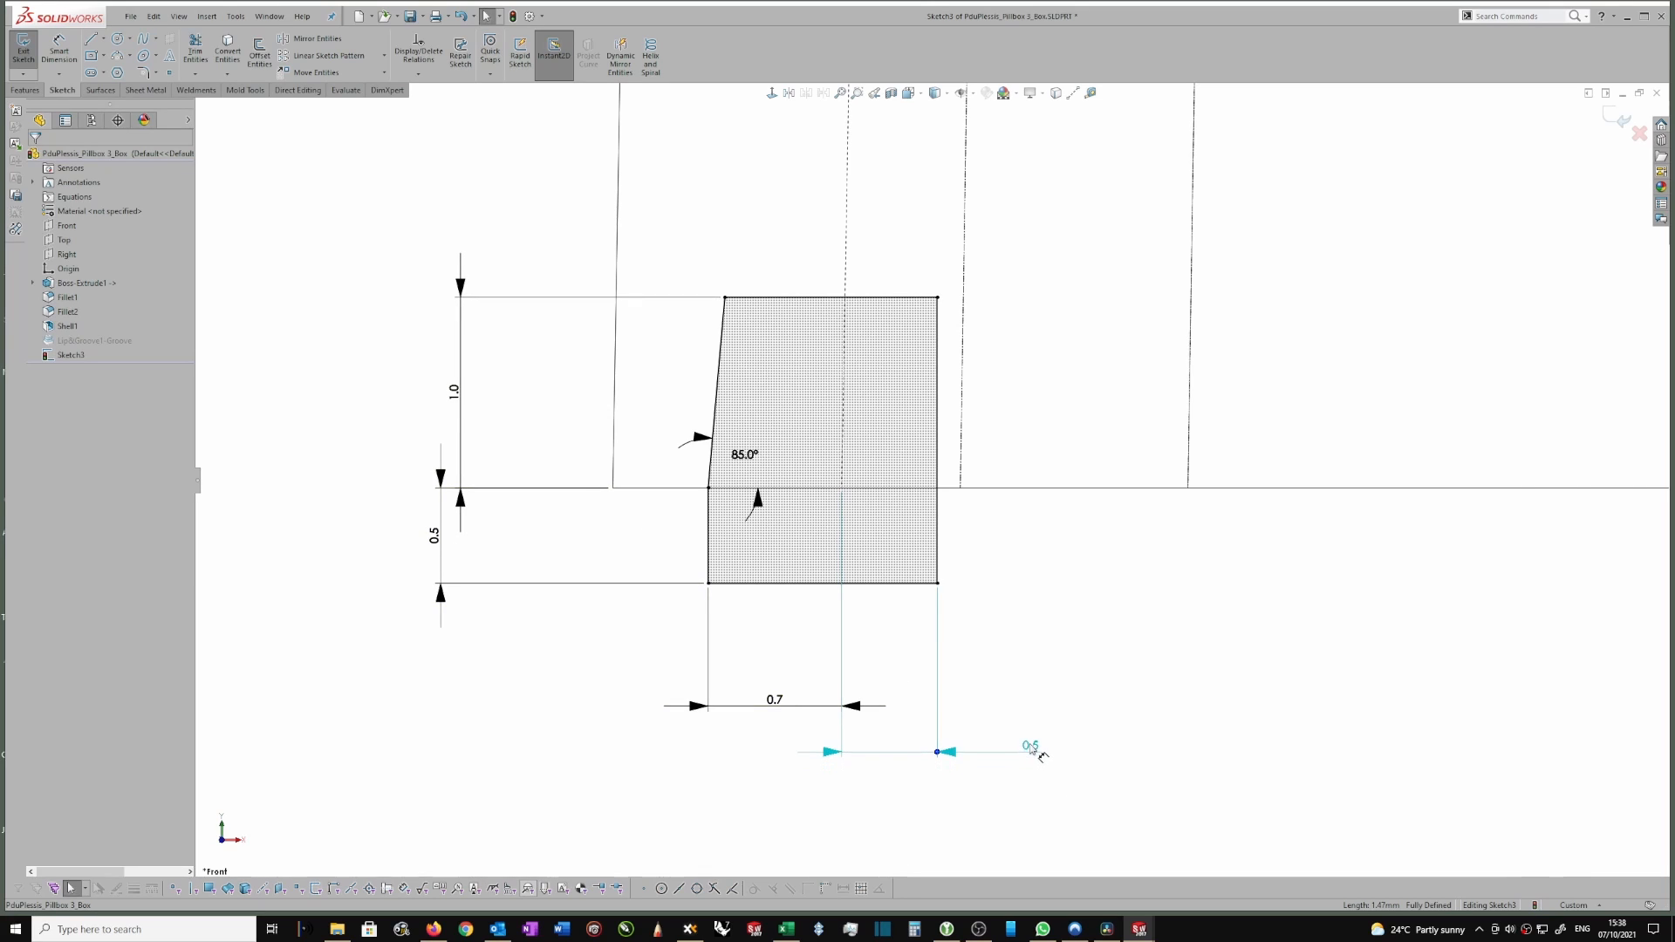
click(965, 513)
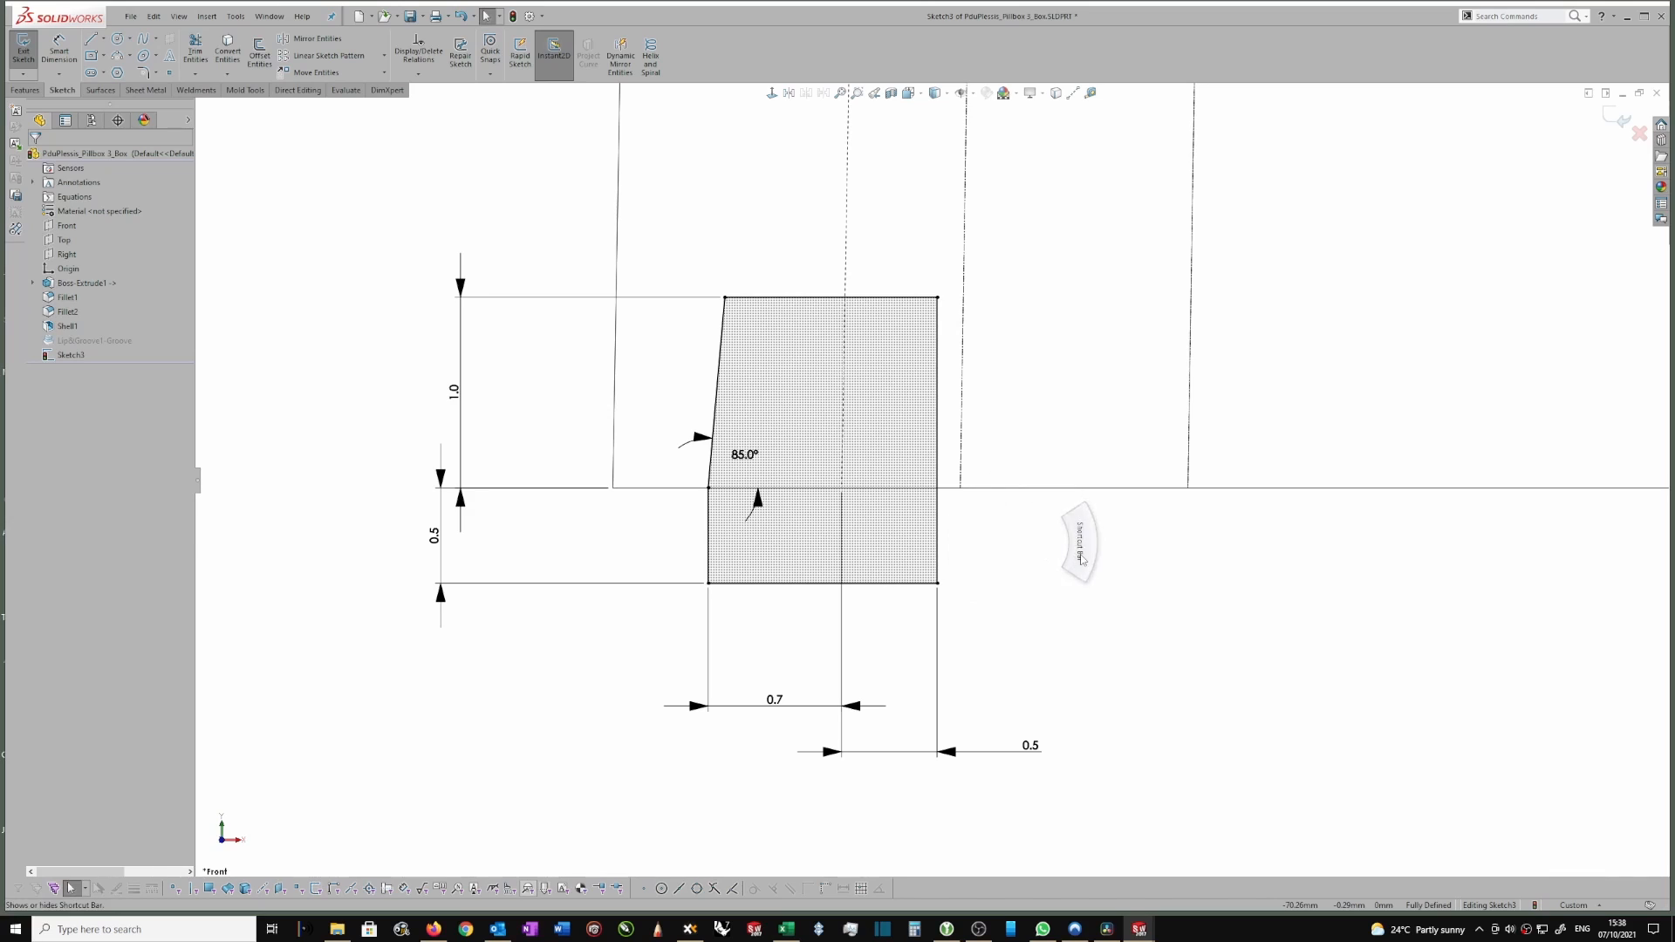
Sketch a slanted construction line about 1.09 mm long inside the angled left edge, and a short horizontal one outward from the lower left edge.
key(s)
click(1104, 567)
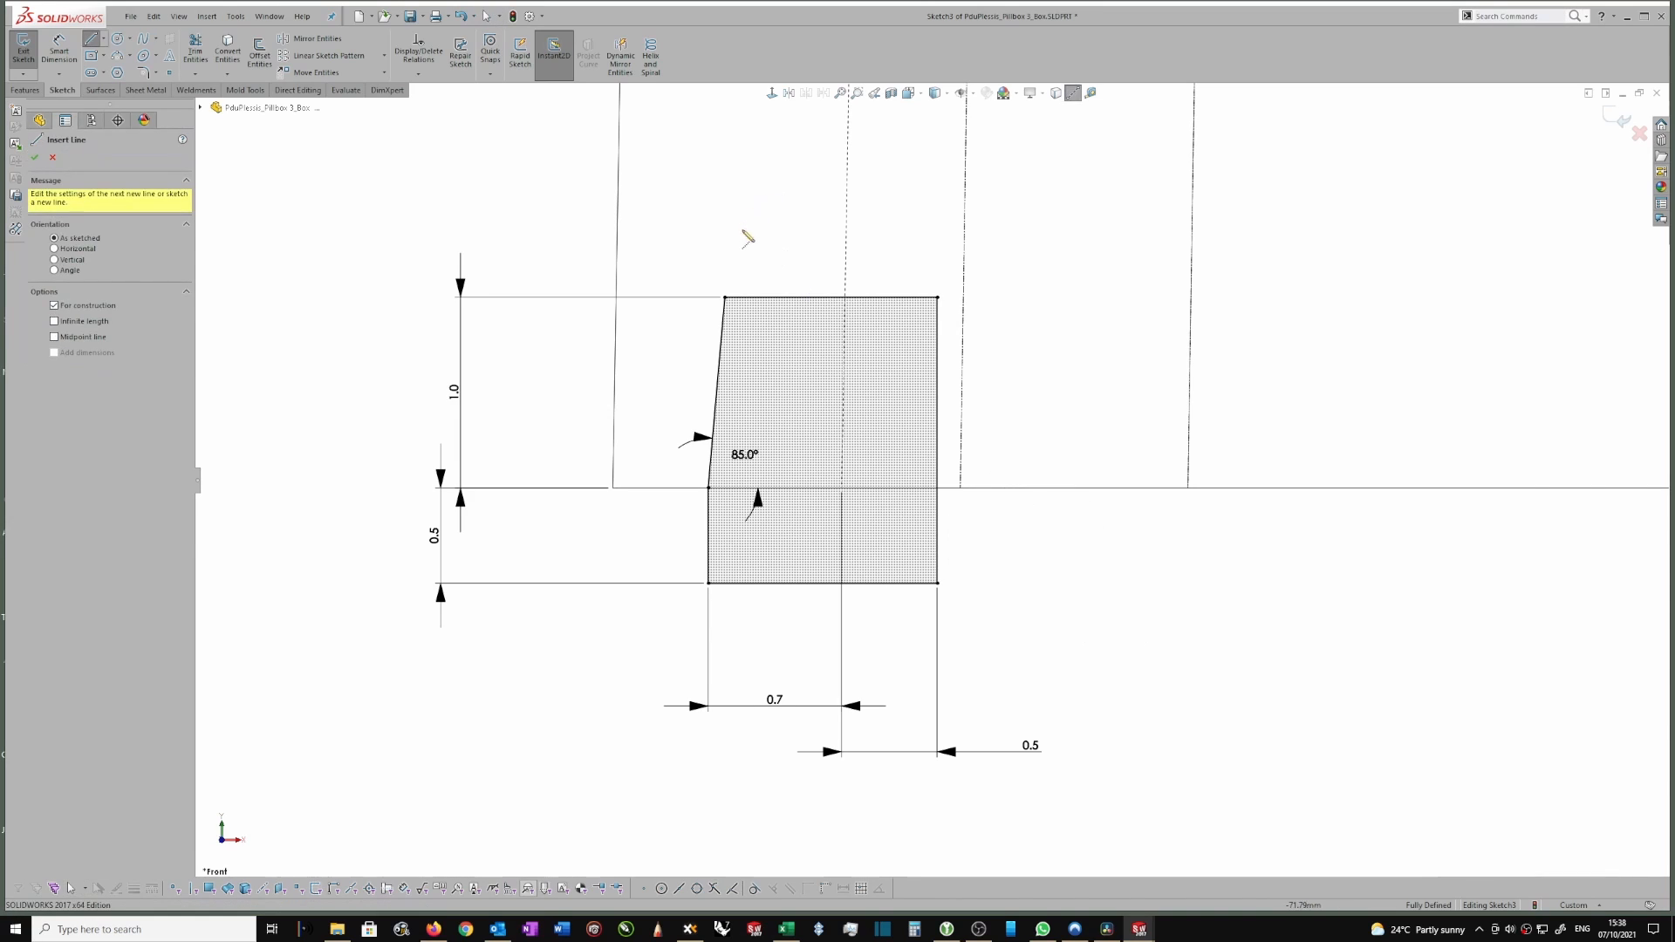
click(751, 281)
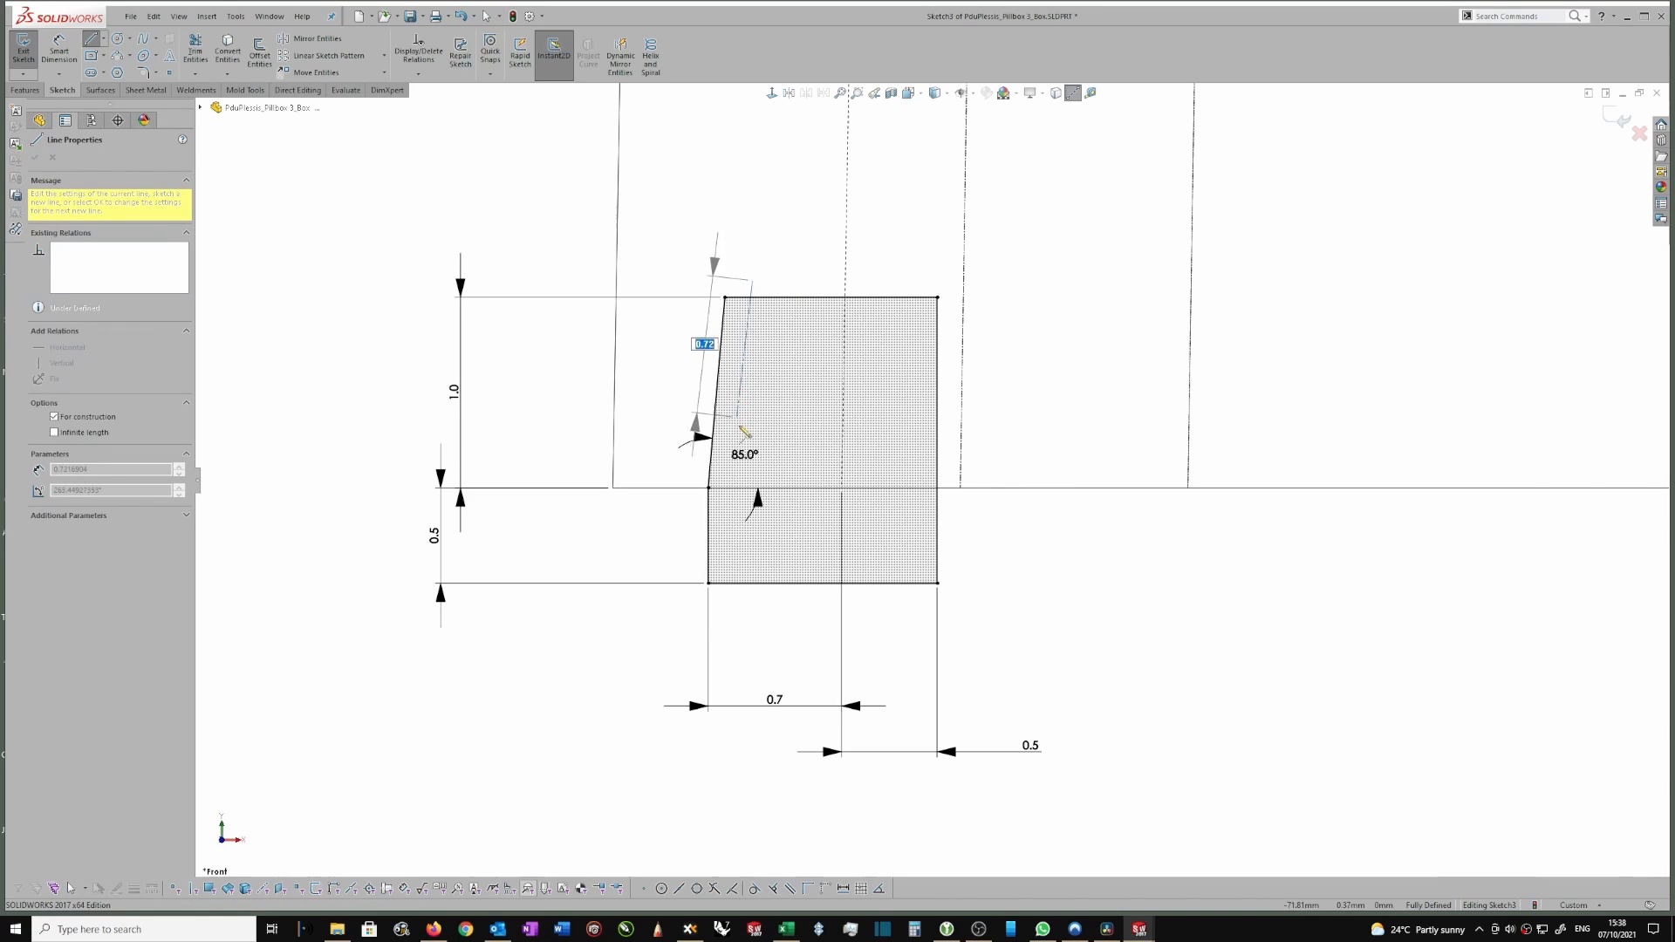
click(734, 488)
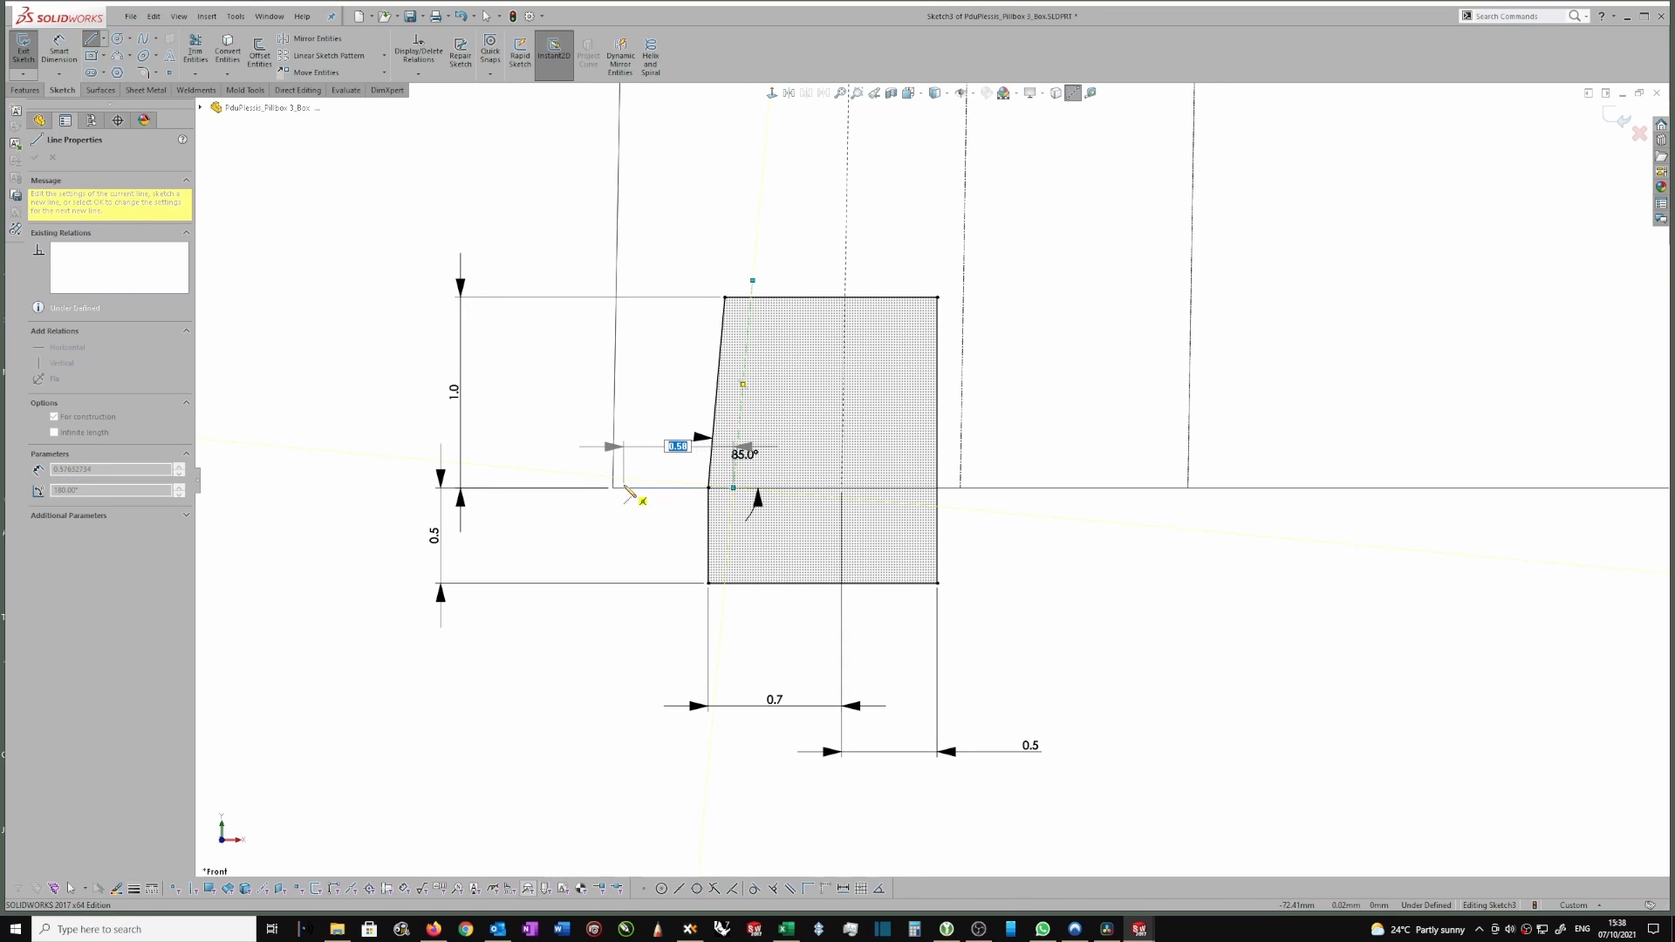
click(708, 488)
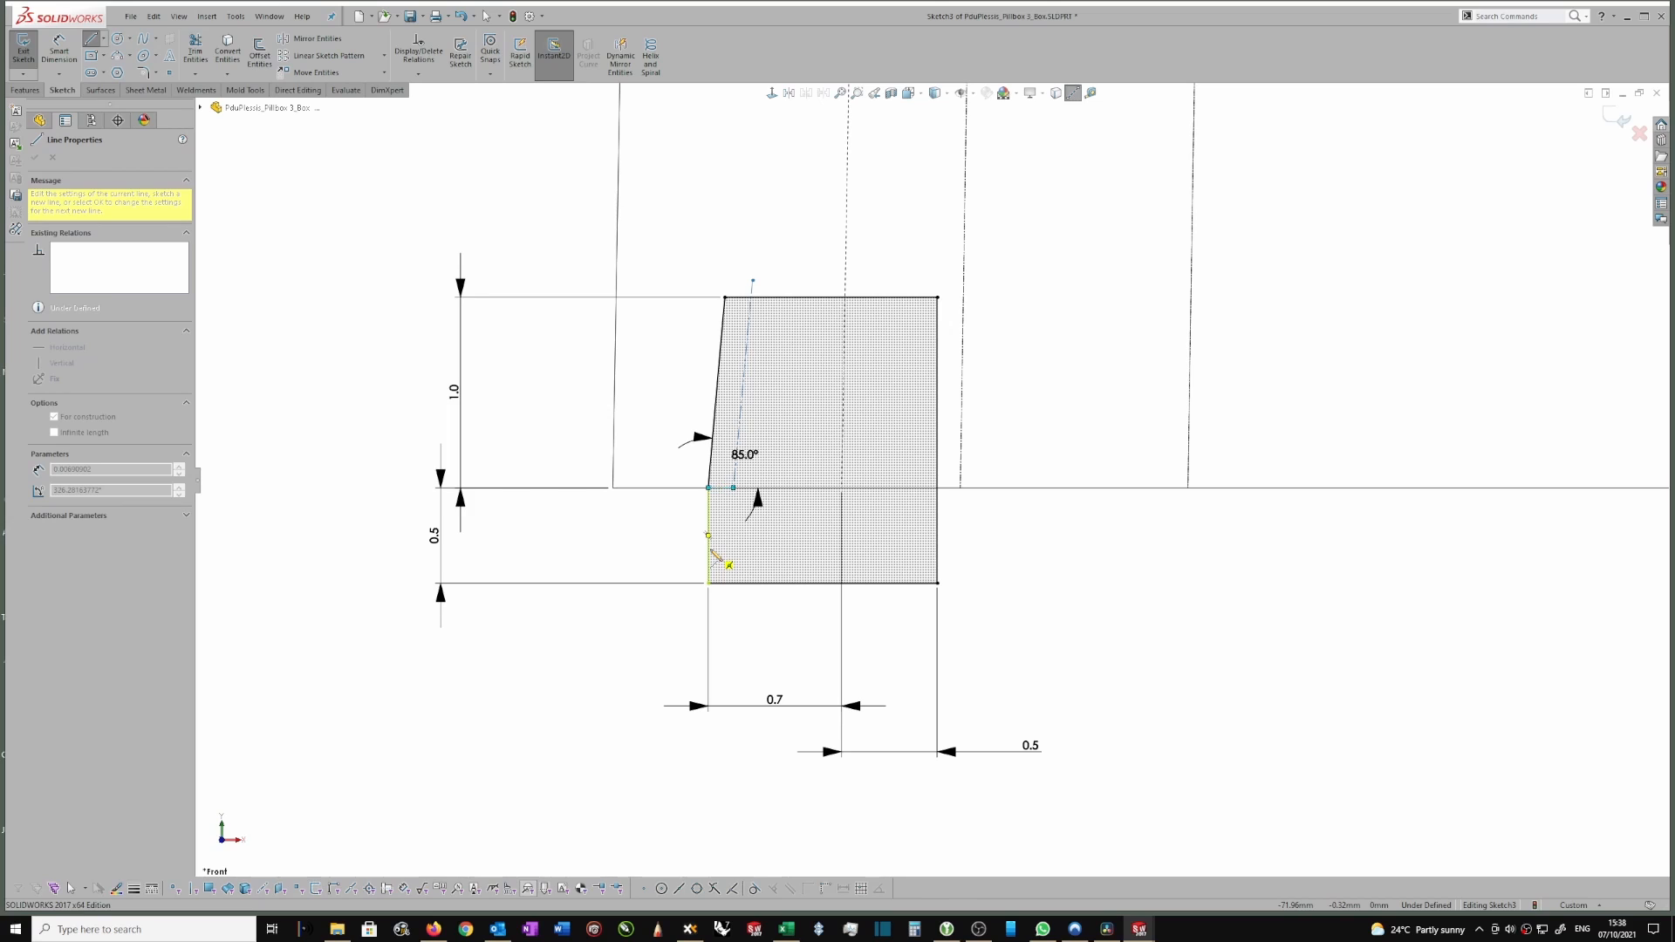
click(708, 550)
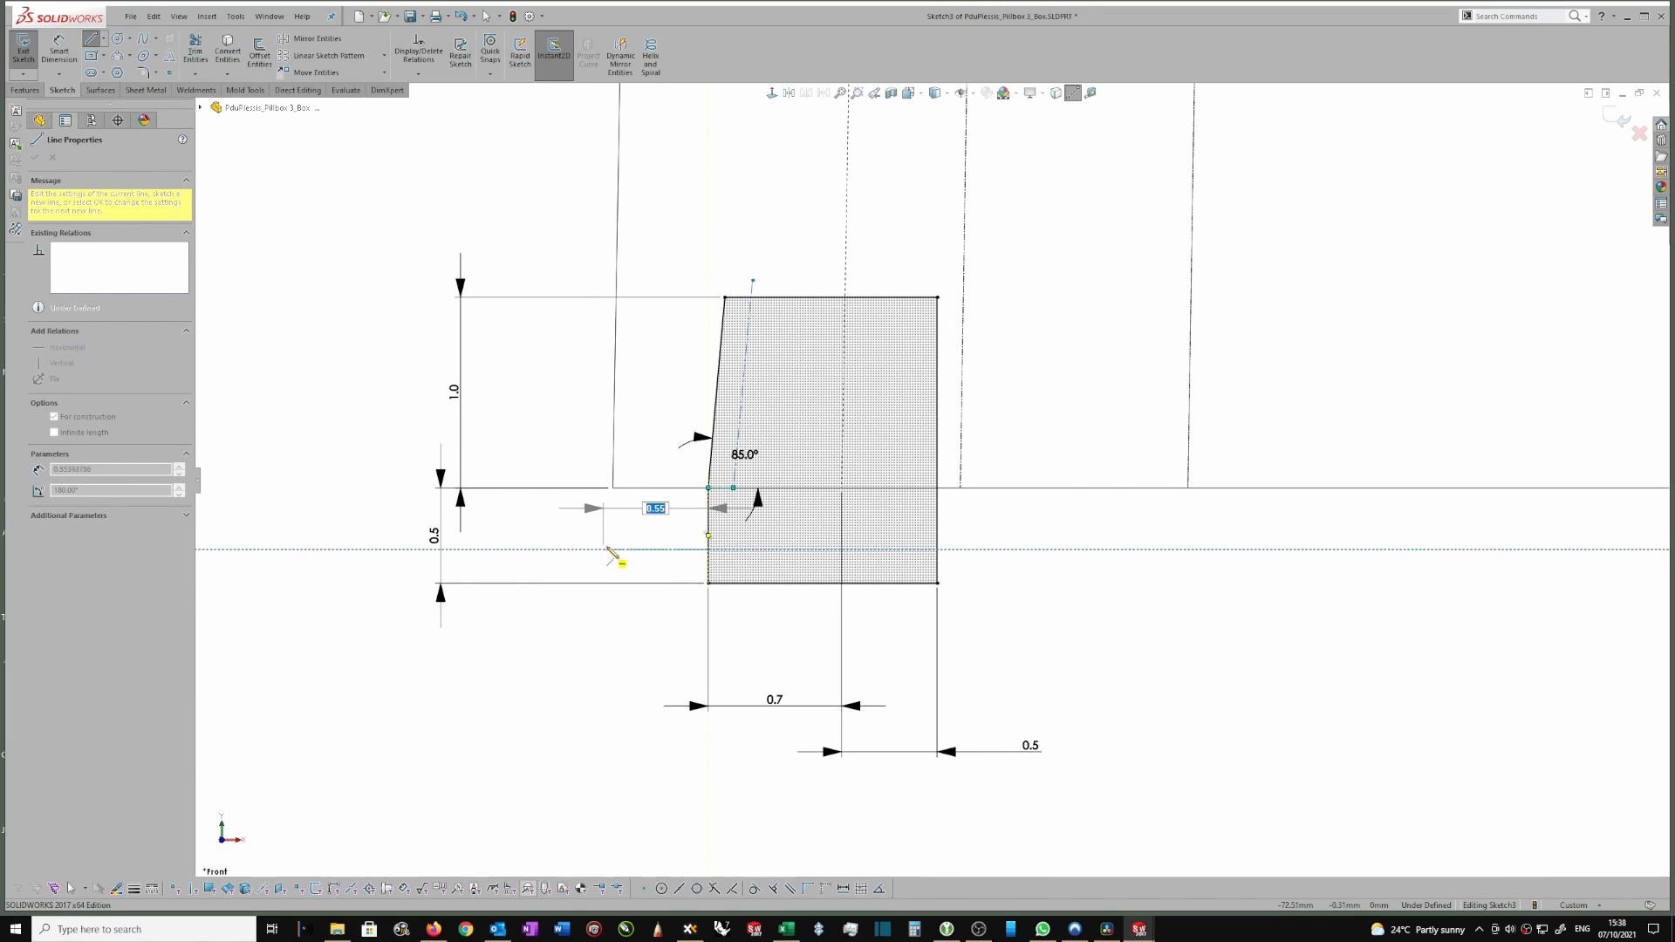
click(607, 549)
key(Escape)
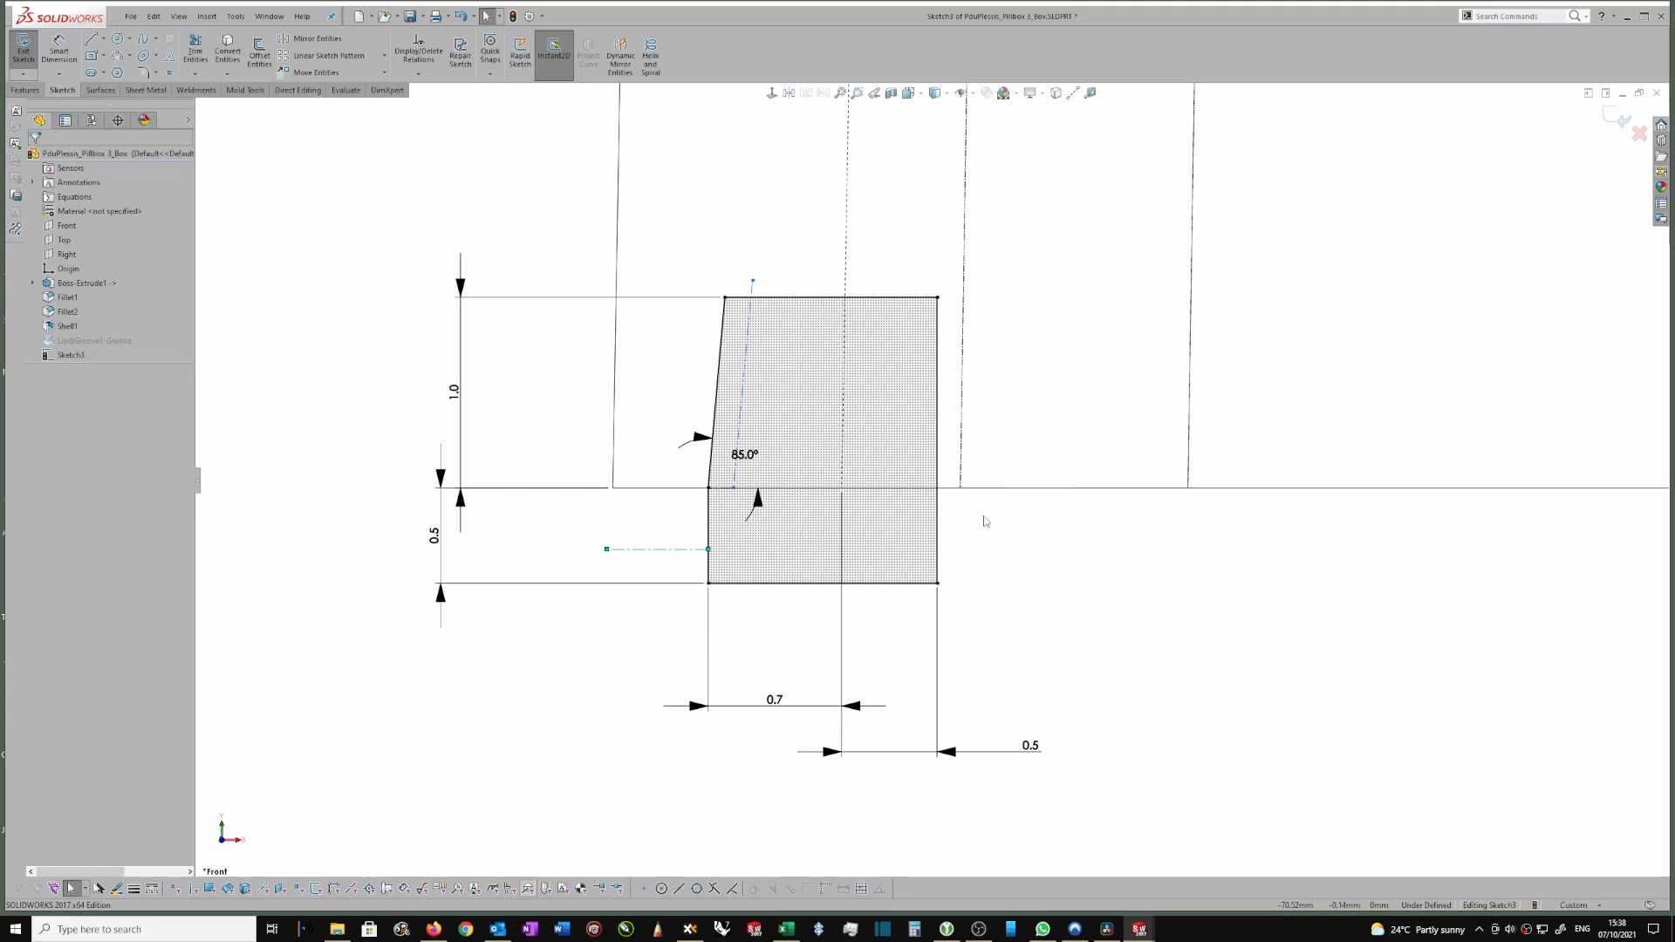
Sketch a near-vertical construction line about 1.09 mm long from the midpoint reference on the horizontal body edge to just above the profile.
right_drag(984, 520, 1061, 521)
key(s)
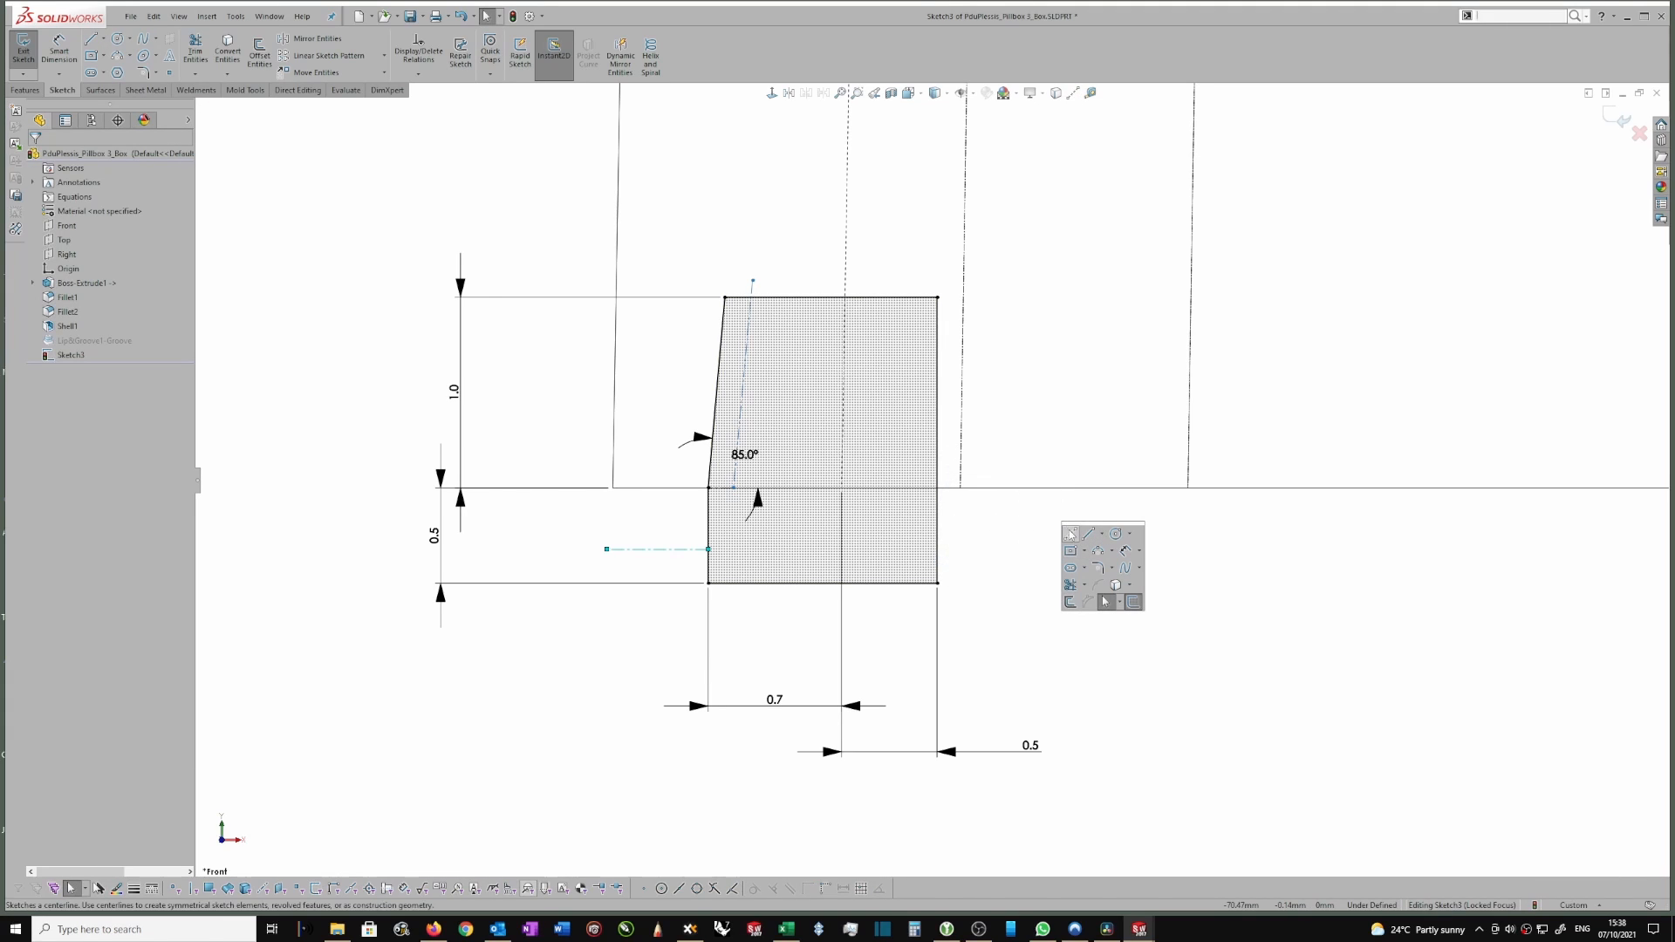
click(1069, 533)
click(842, 488)
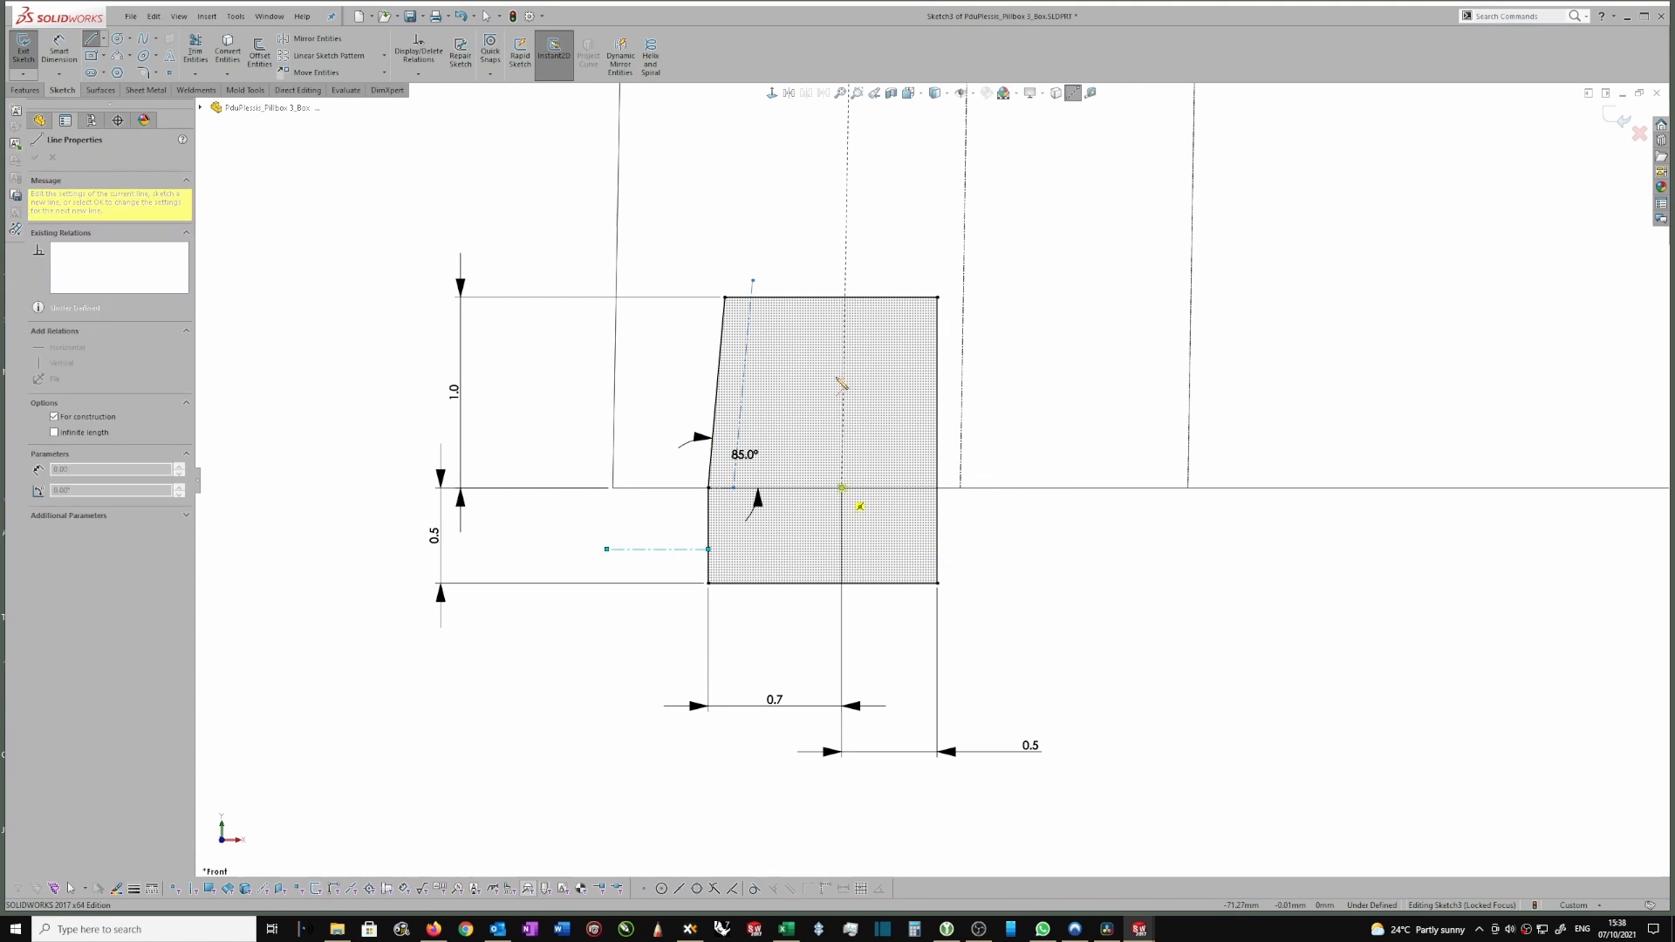
double_click(832, 282)
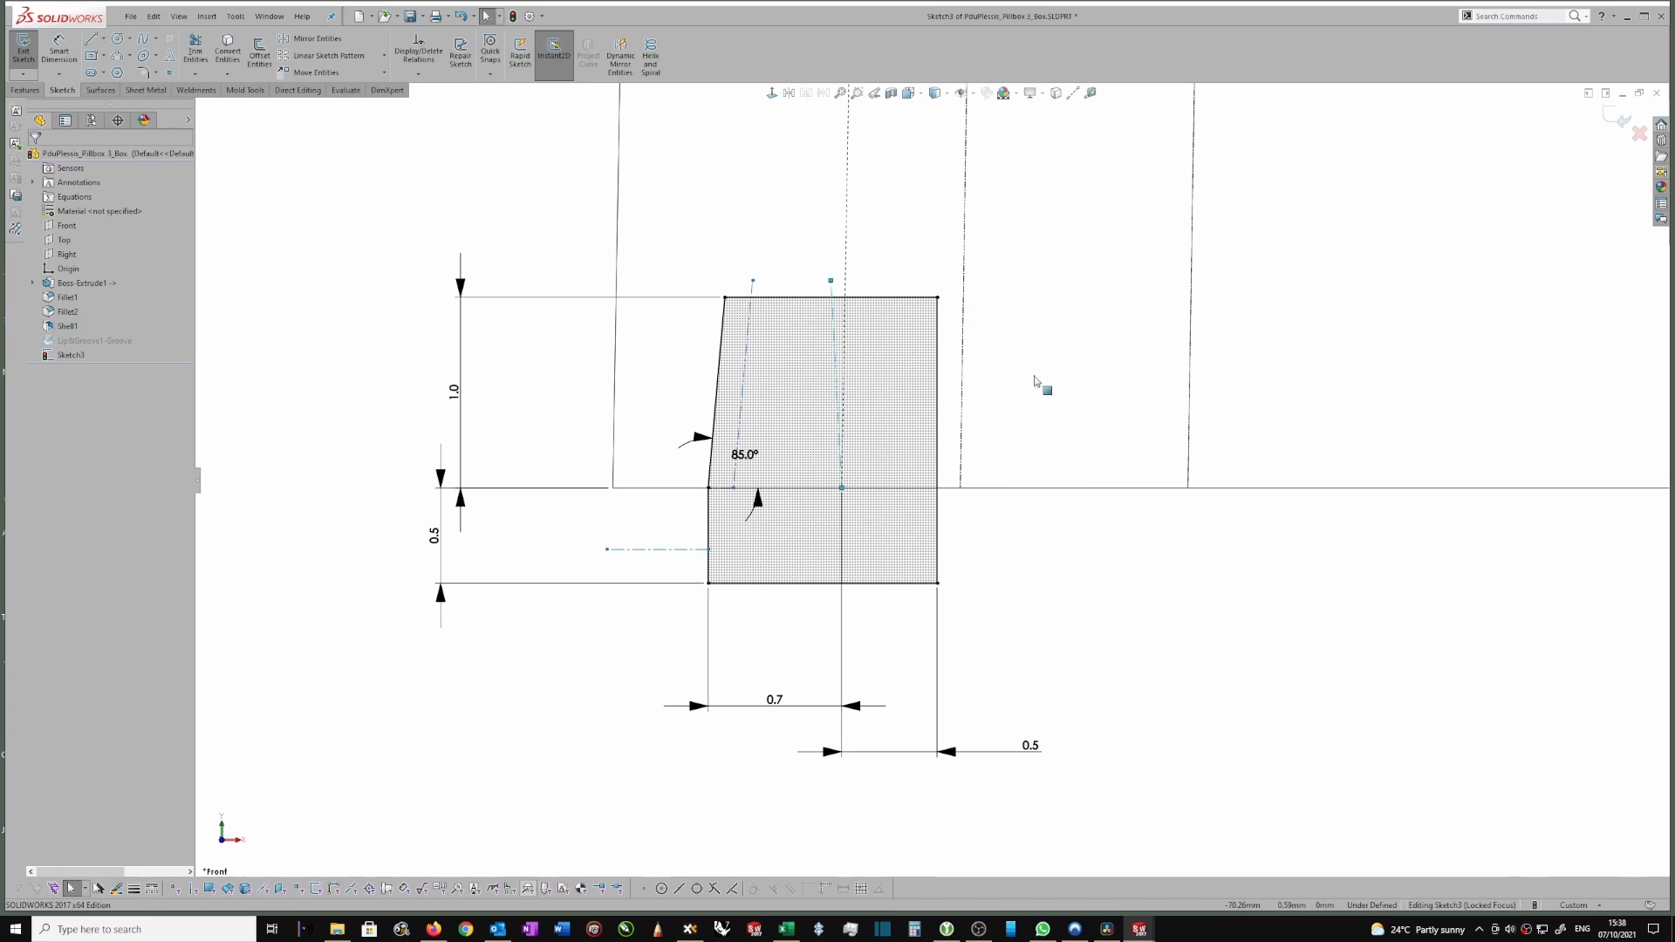
Sketch a horizontal construction line along the profile's top edge, from the slanted construction line to beyond the right edge.
key(s)
click(1147, 407)
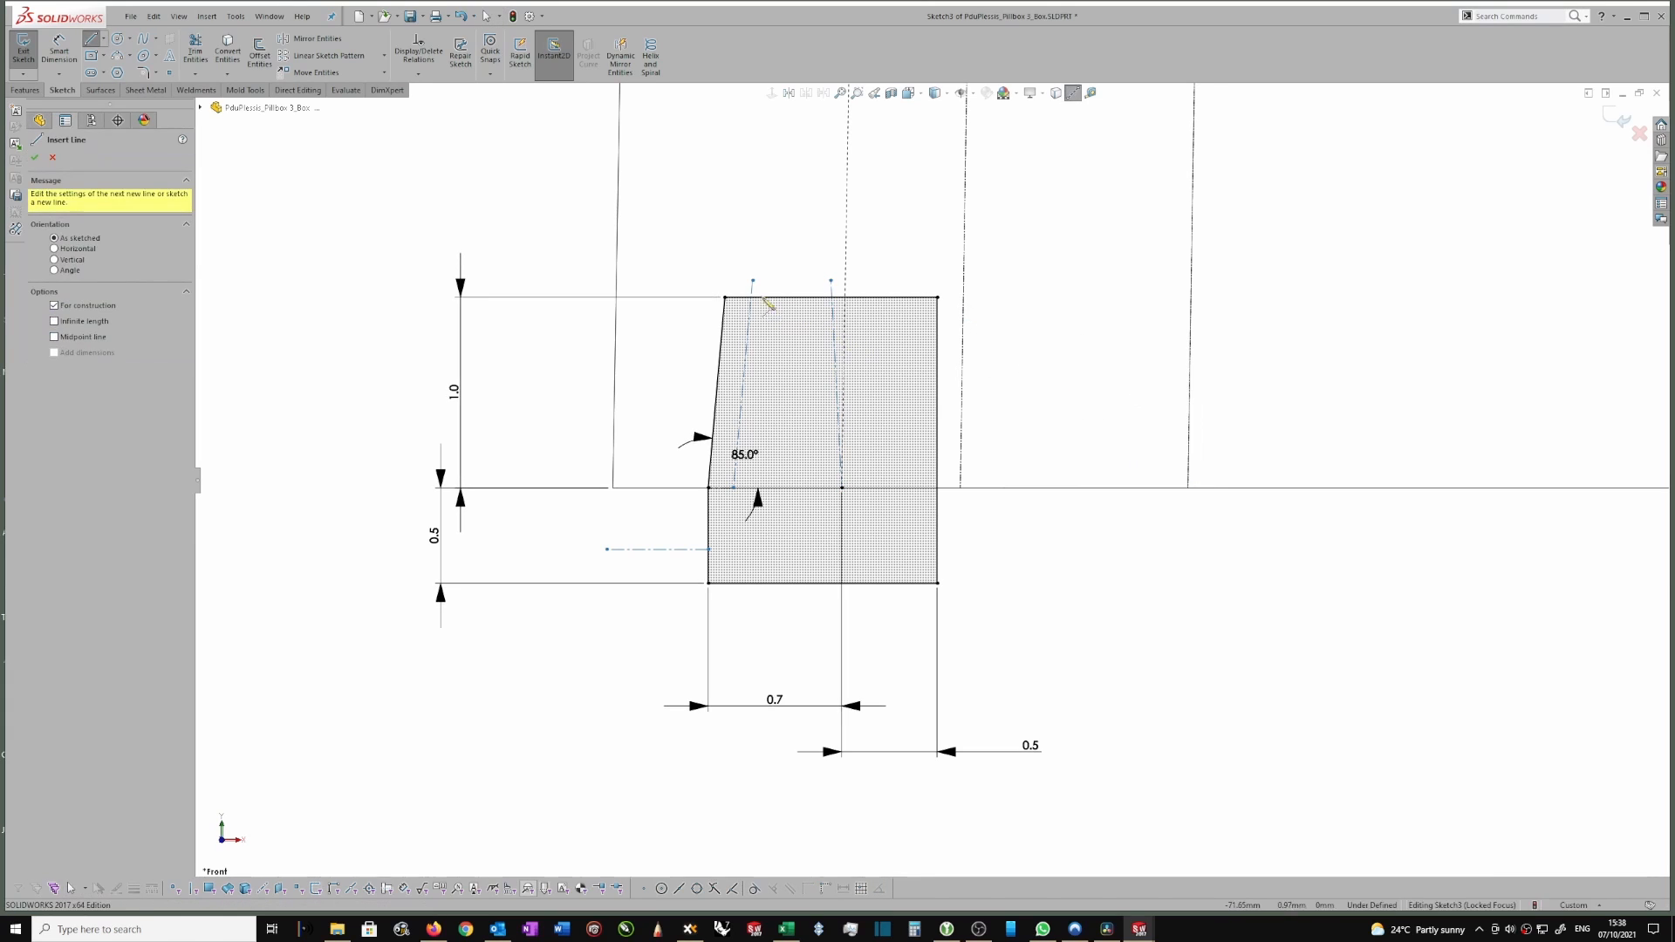
click(751, 298)
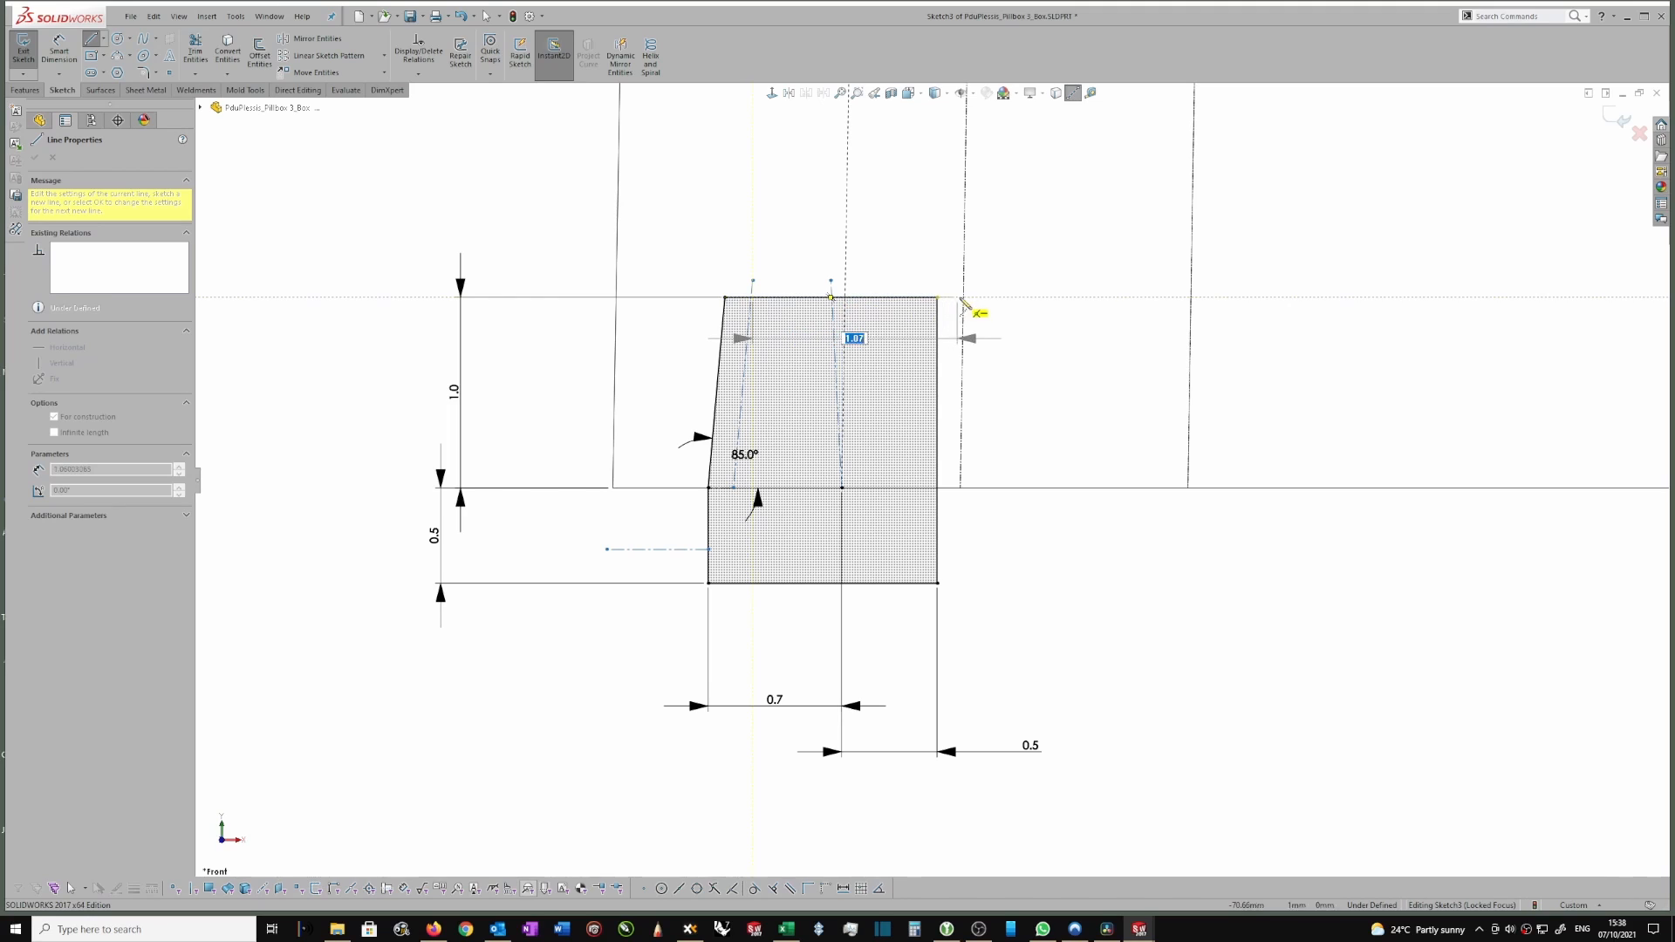
double_click(991, 316)
scroll(1001, 321, down, 1)
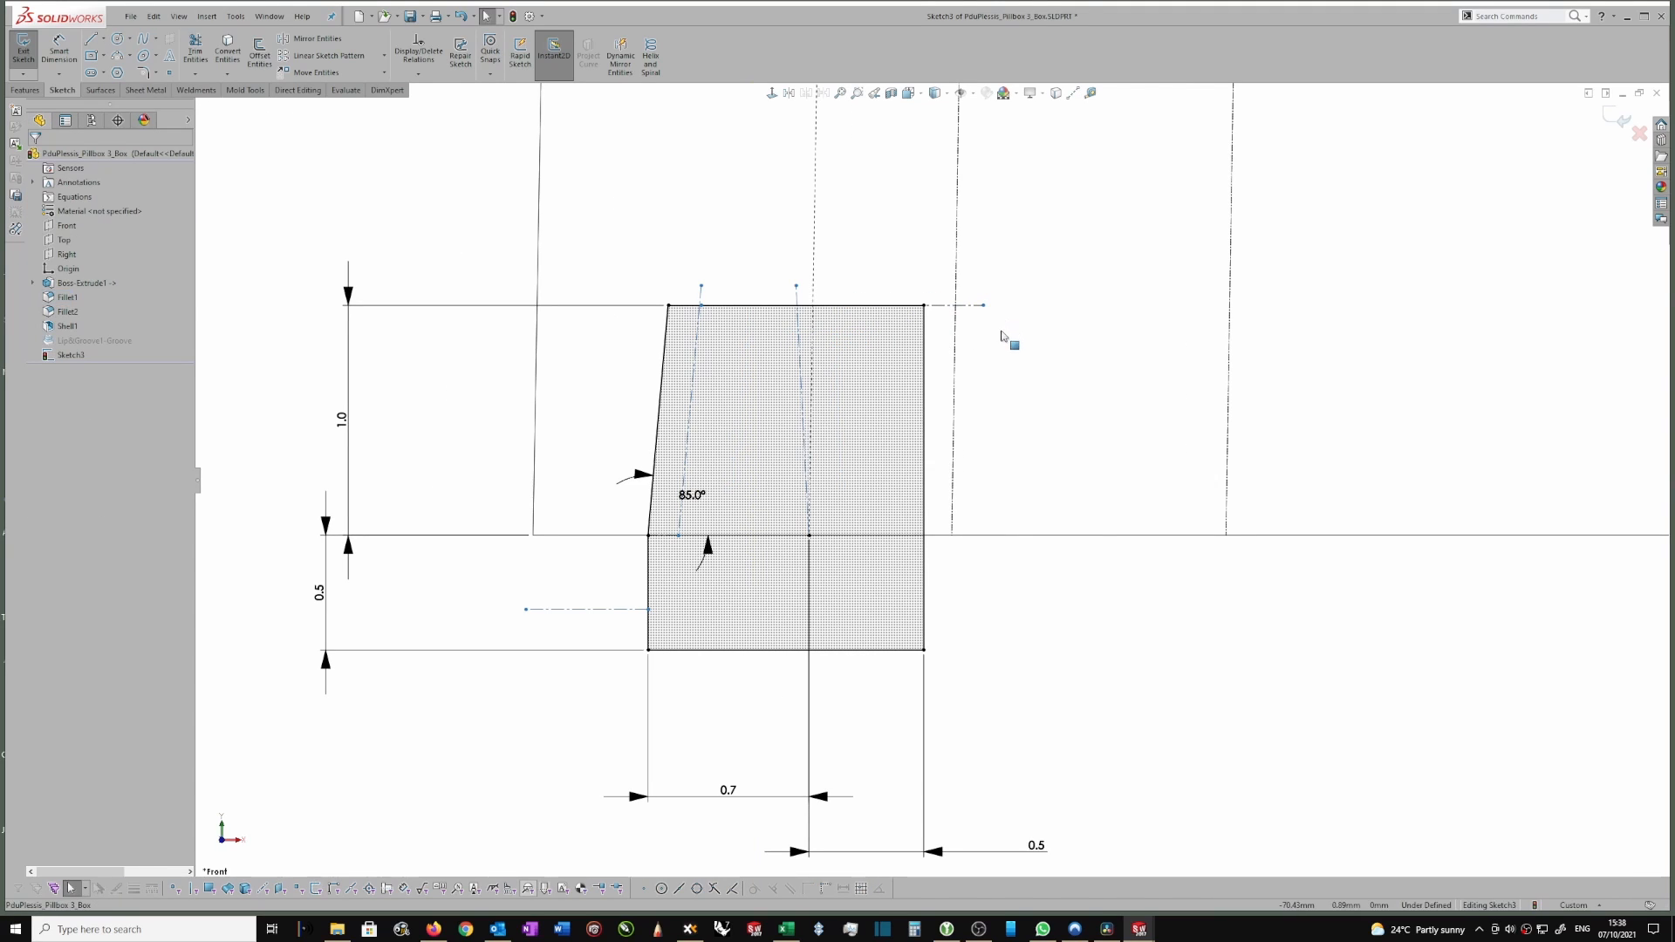
Dimension the angle between the near-vertical construction line and the vertical reference line as 12°.
right_drag(1050, 342, 1054, 384)
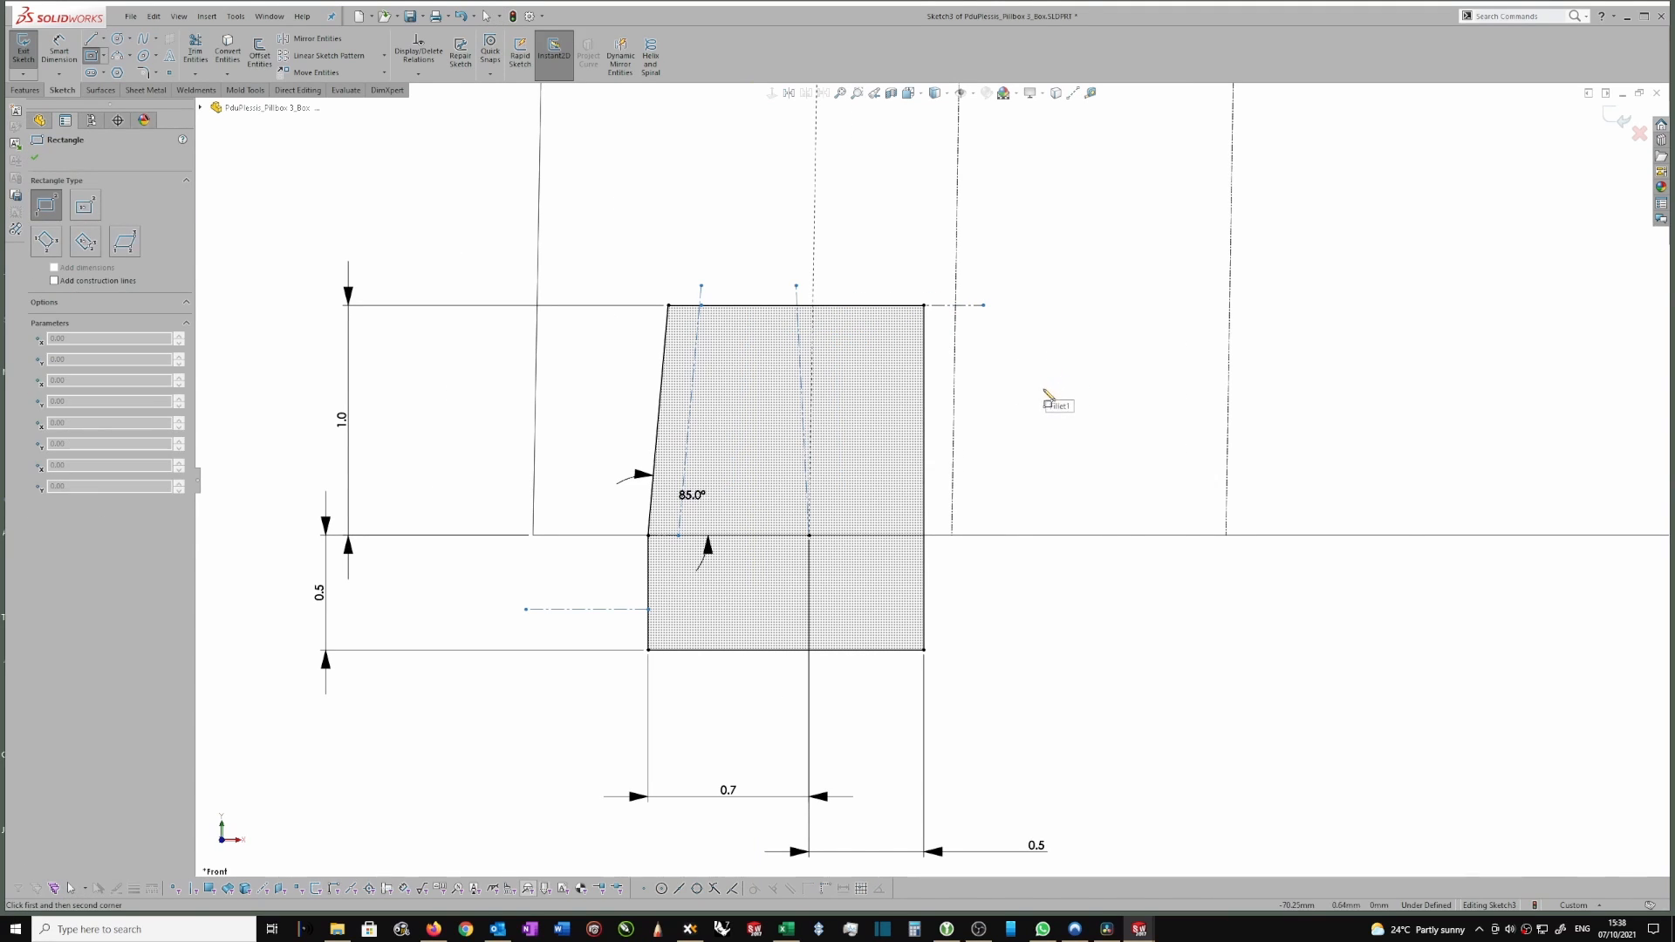
click(803, 368)
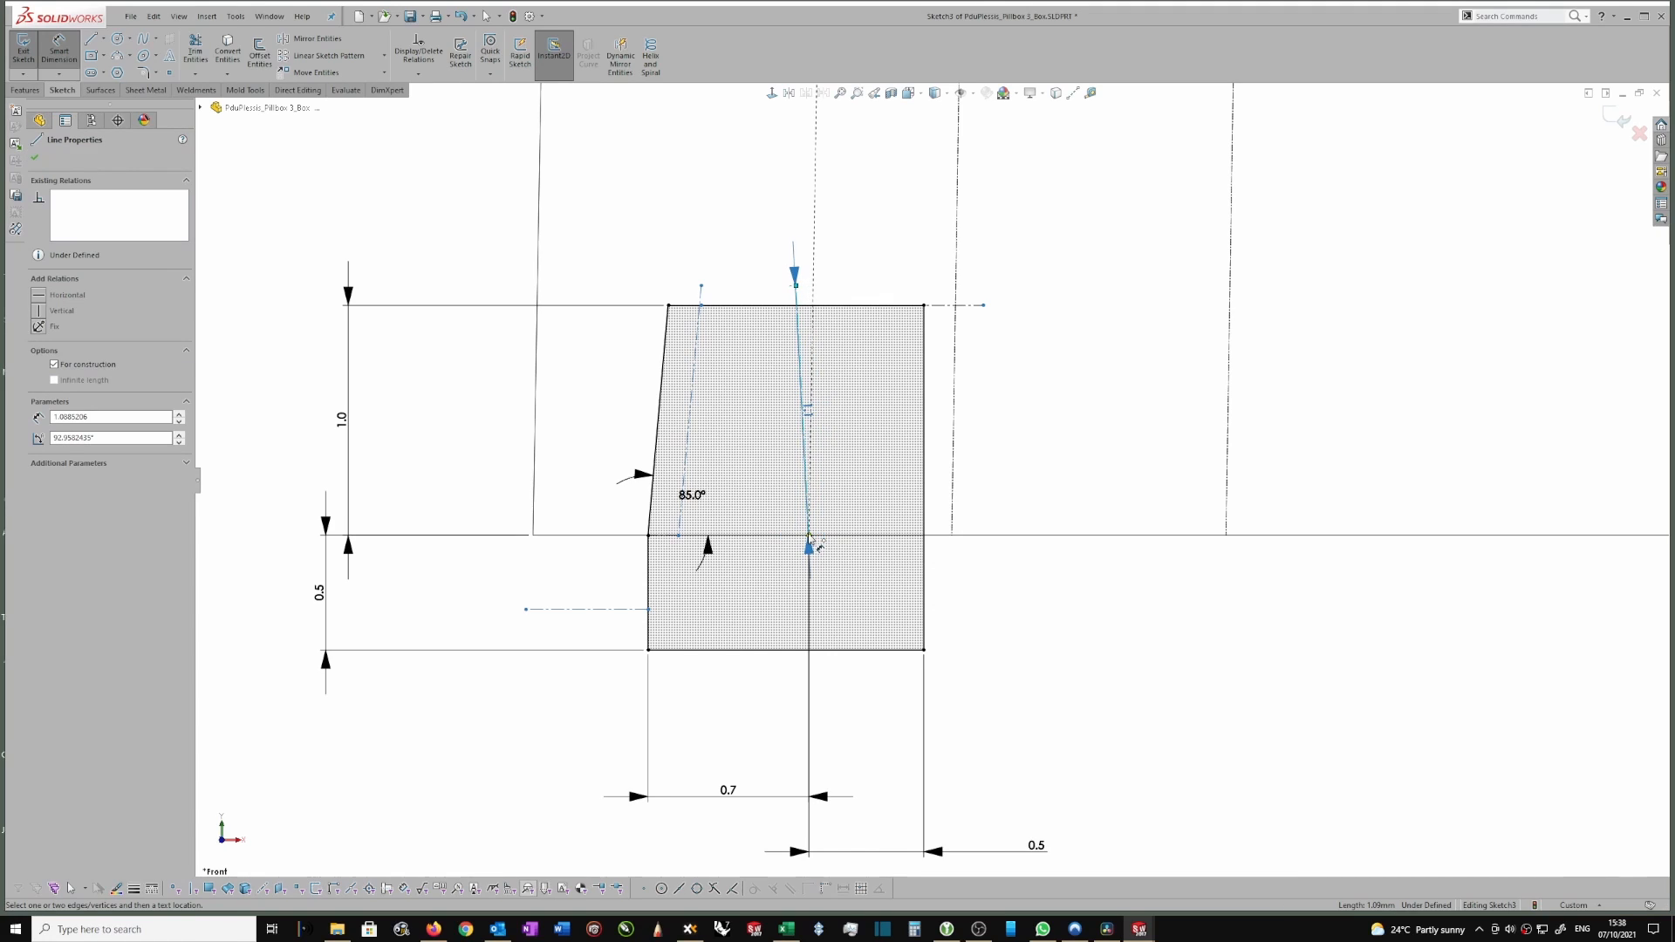
click(809, 536)
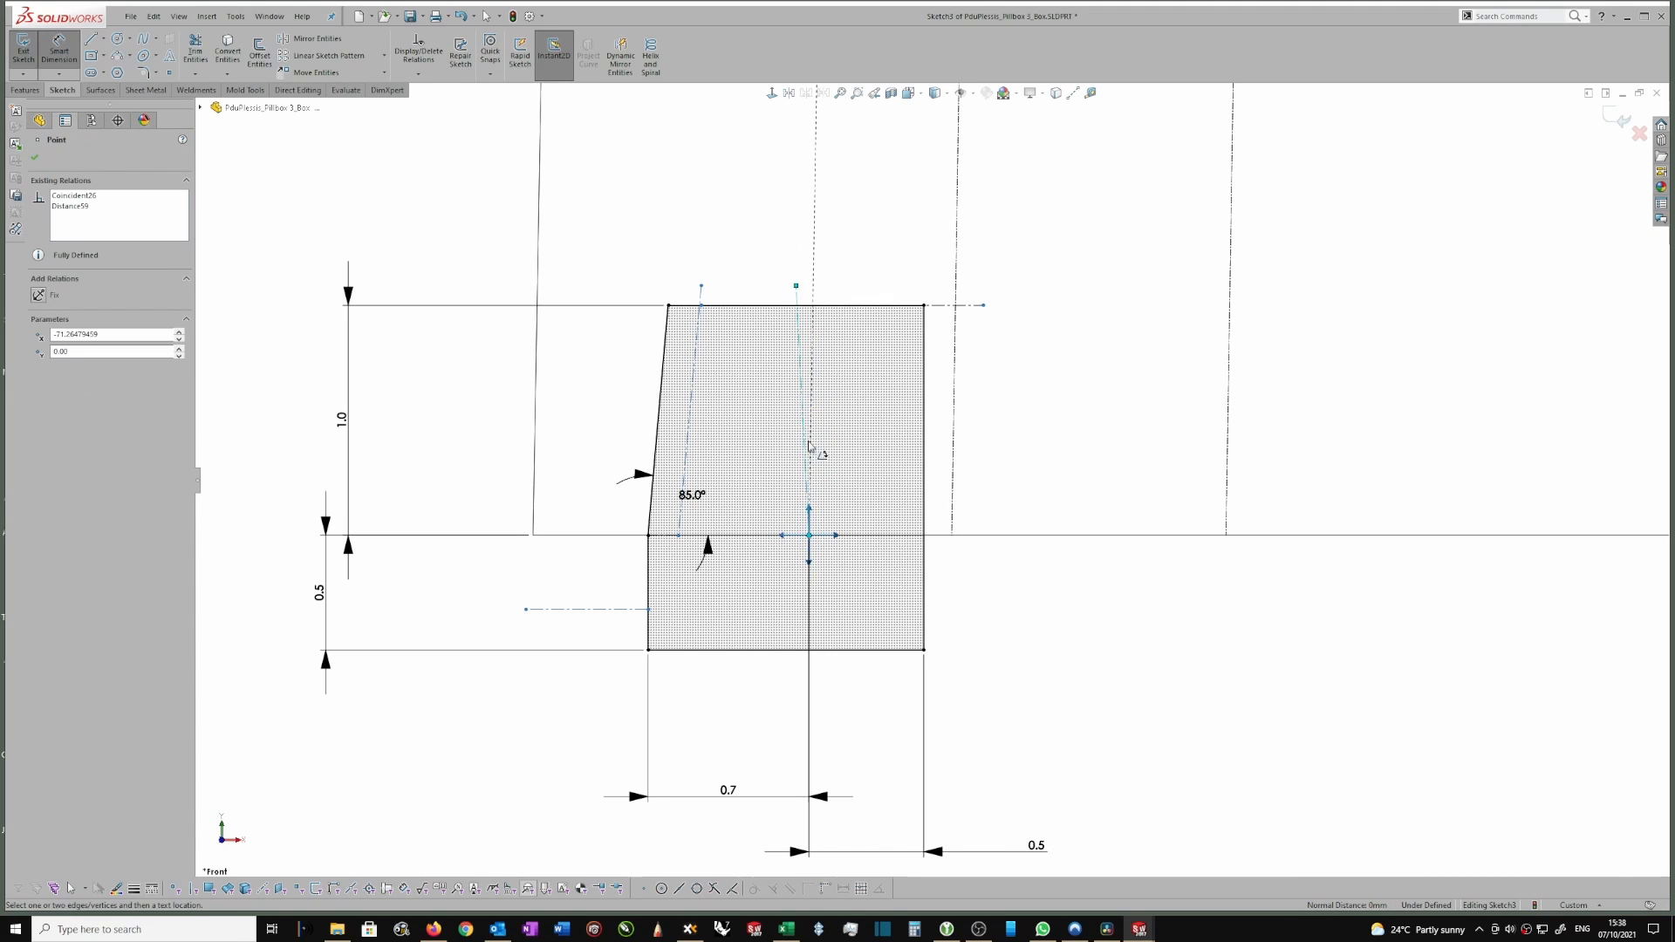
click(809, 510)
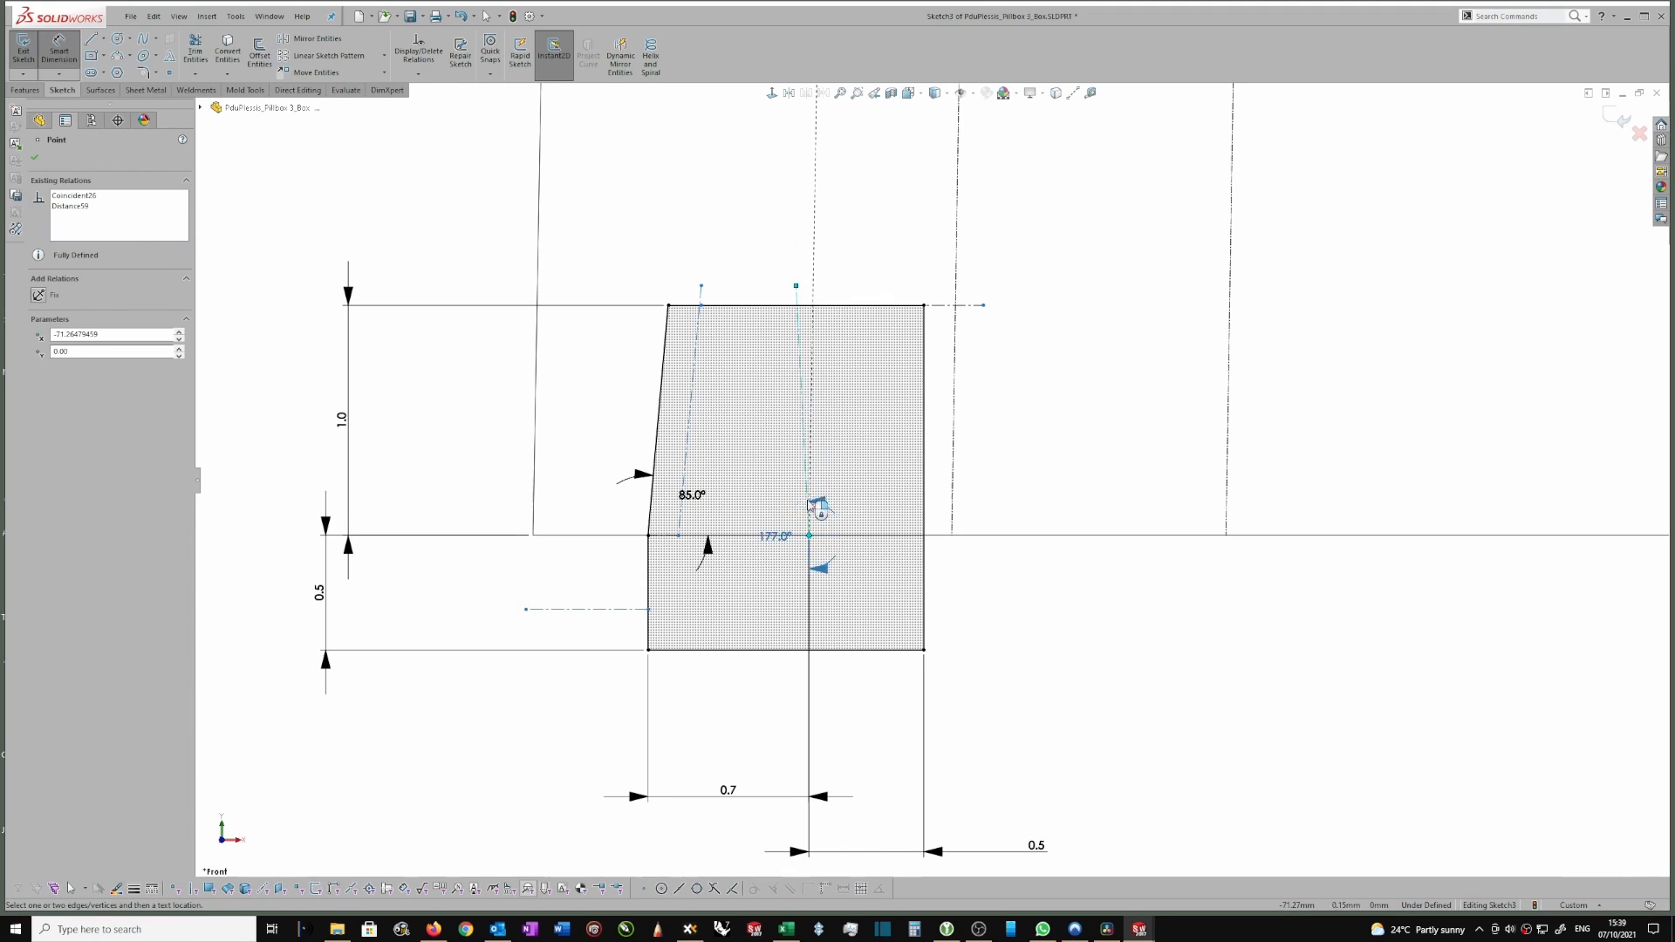
click(813, 229)
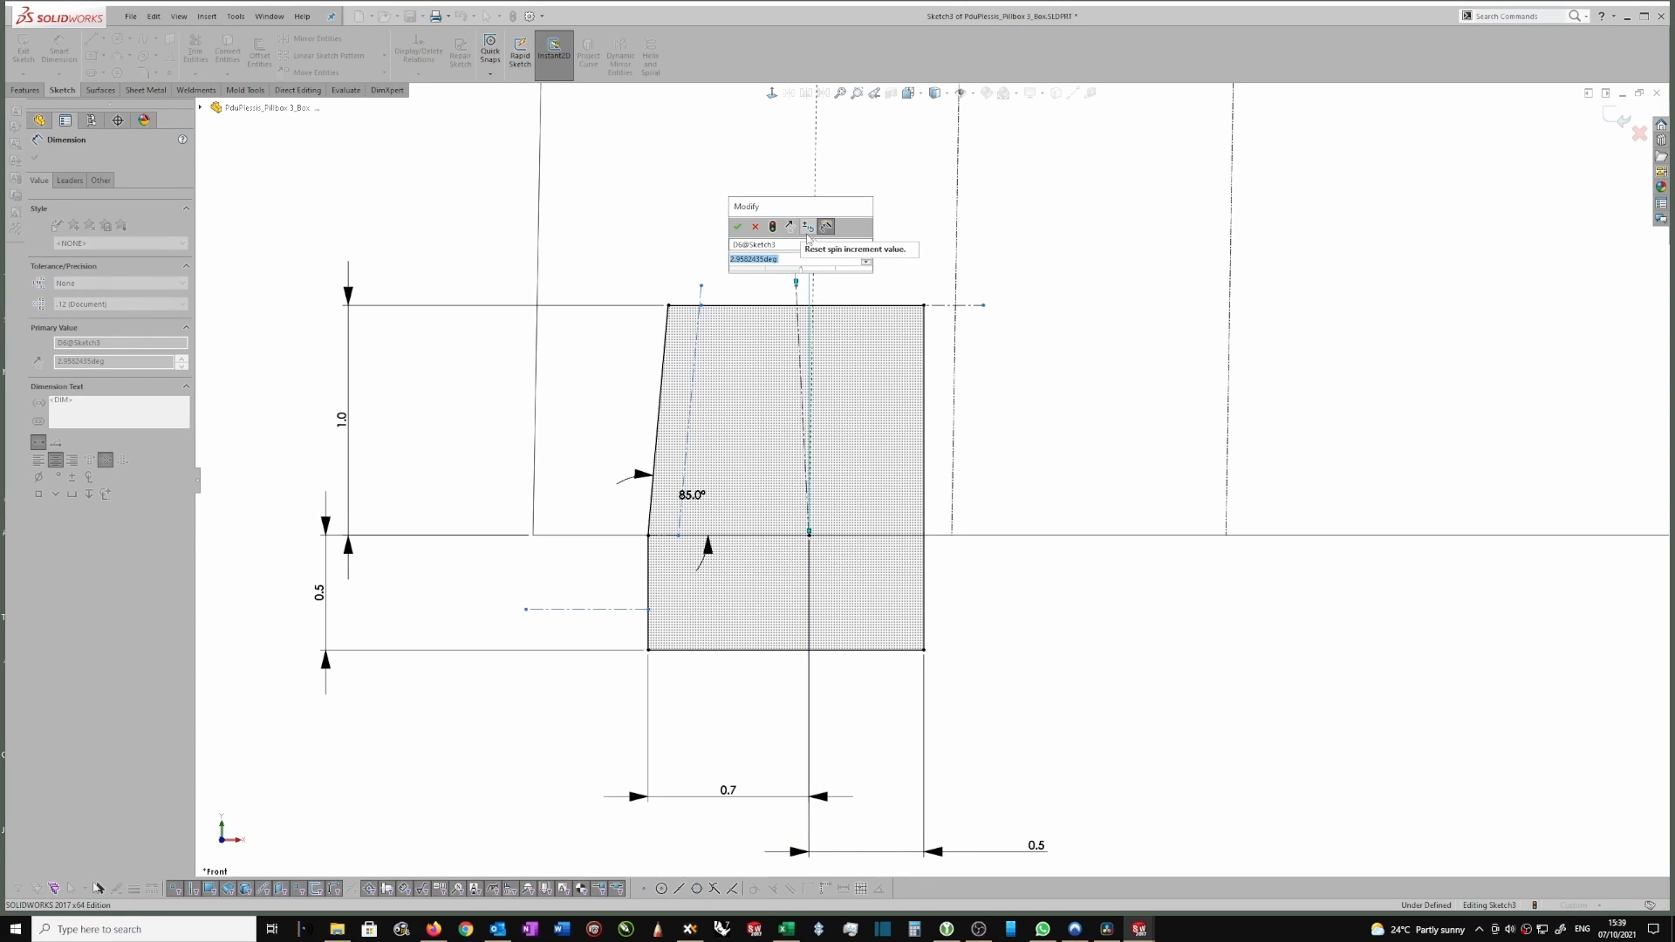
text(12)
key(Return)
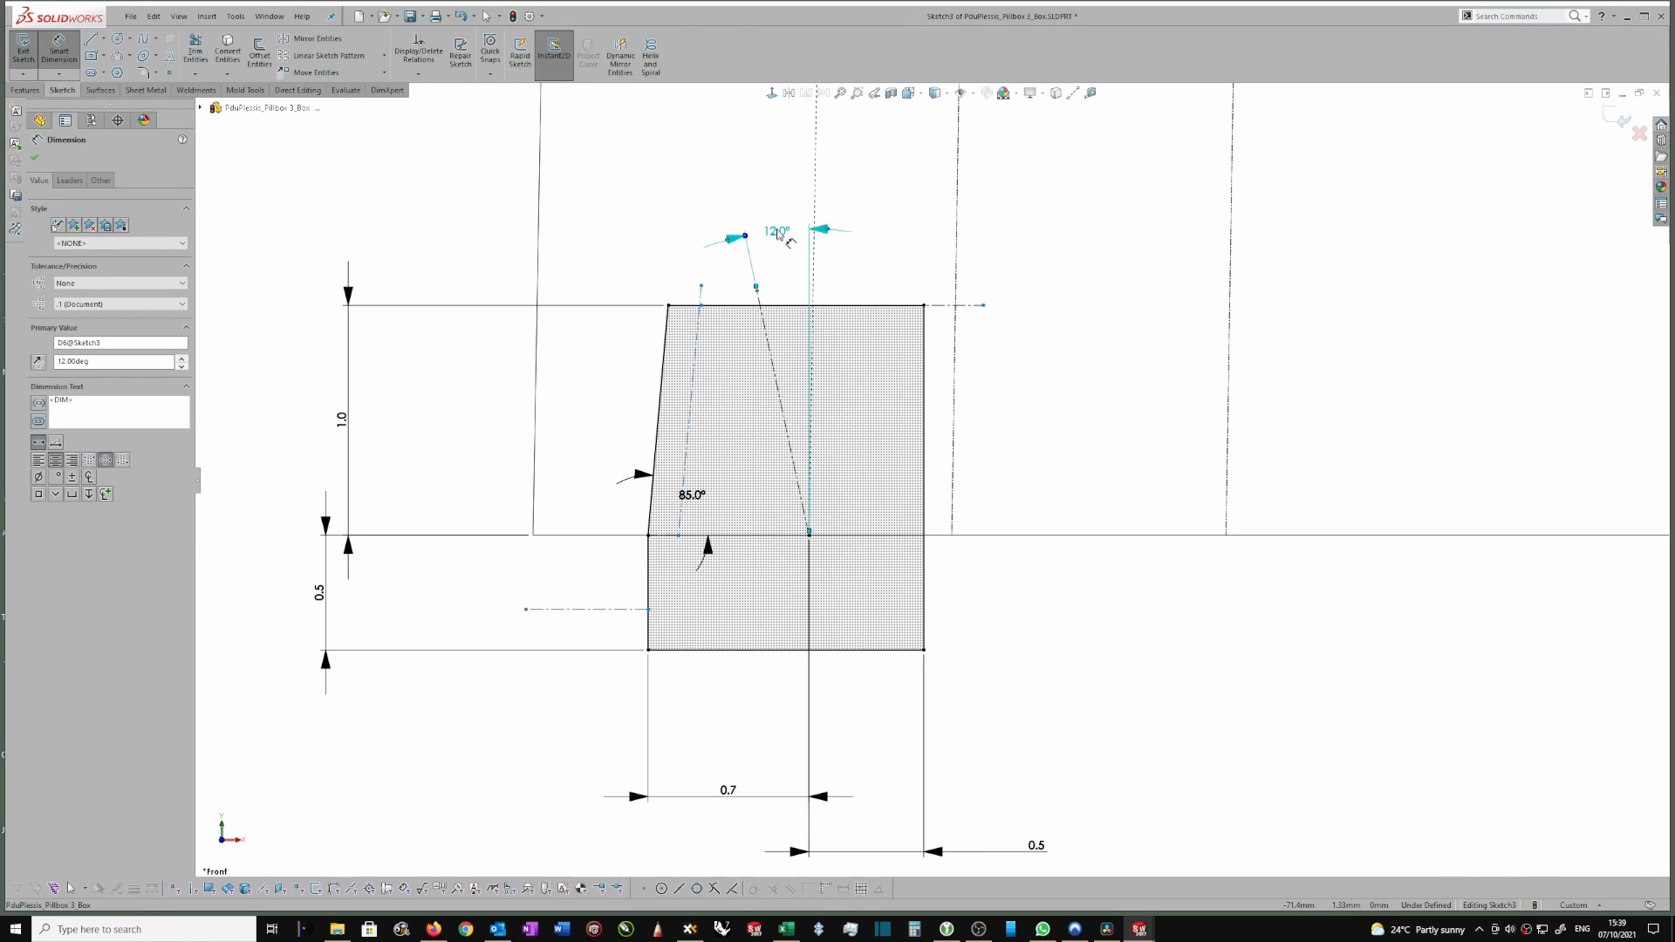
Set the near-vertical construction line's angle to 1°.
double_click(779, 233)
text(1)
key(Return)
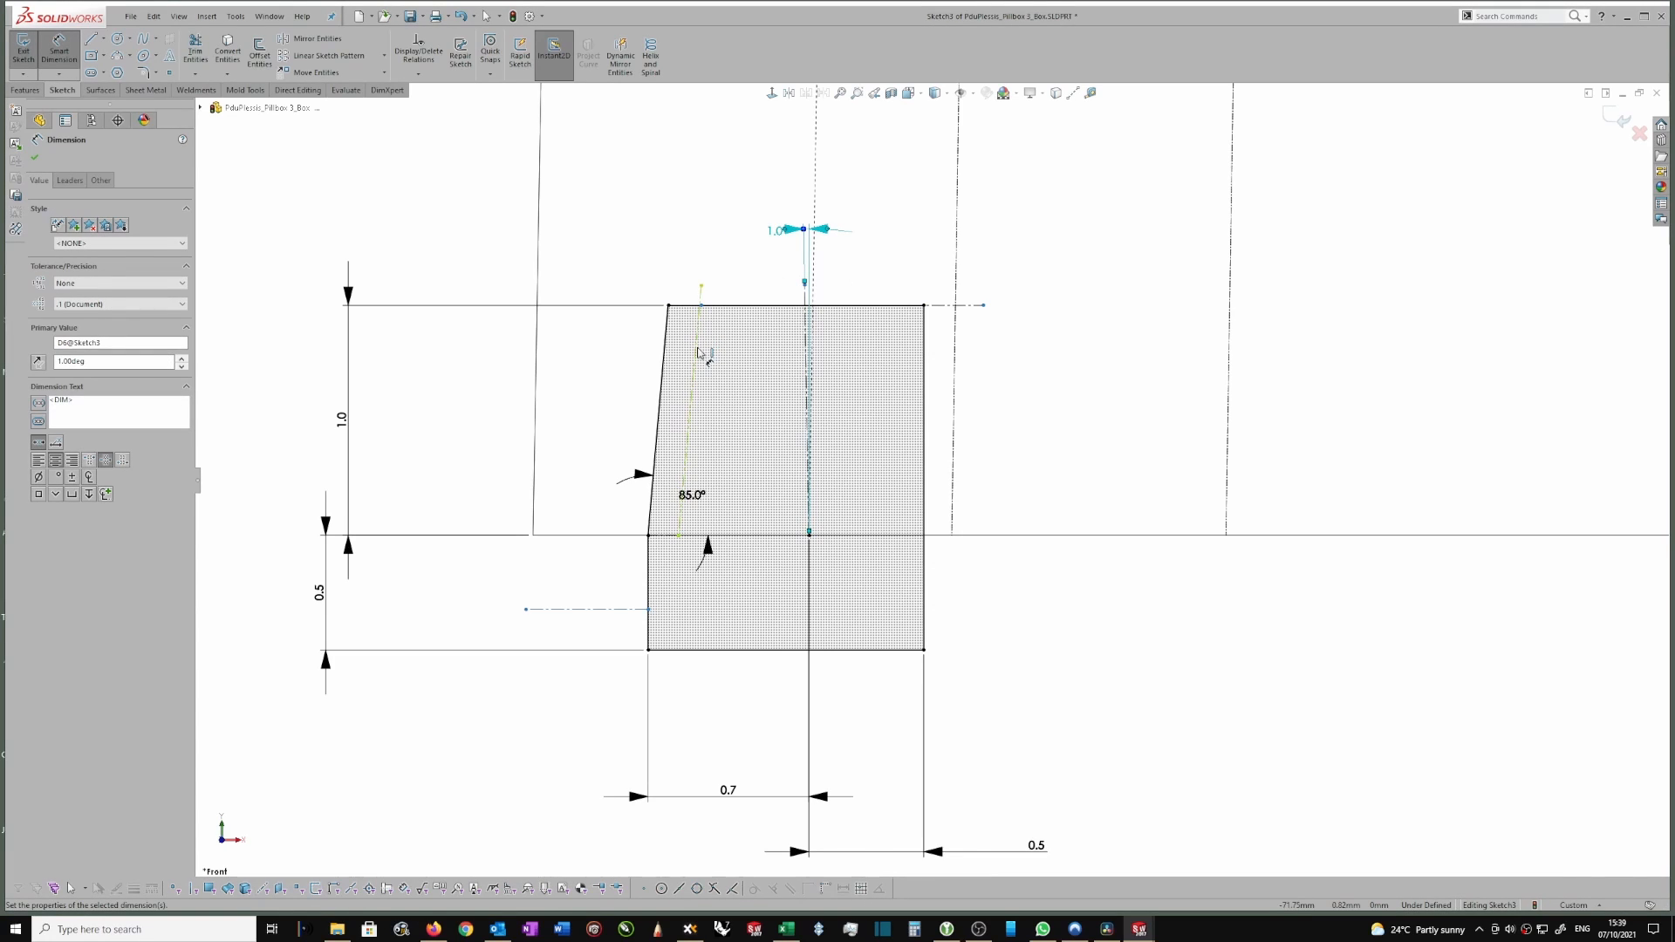
key(Escape)
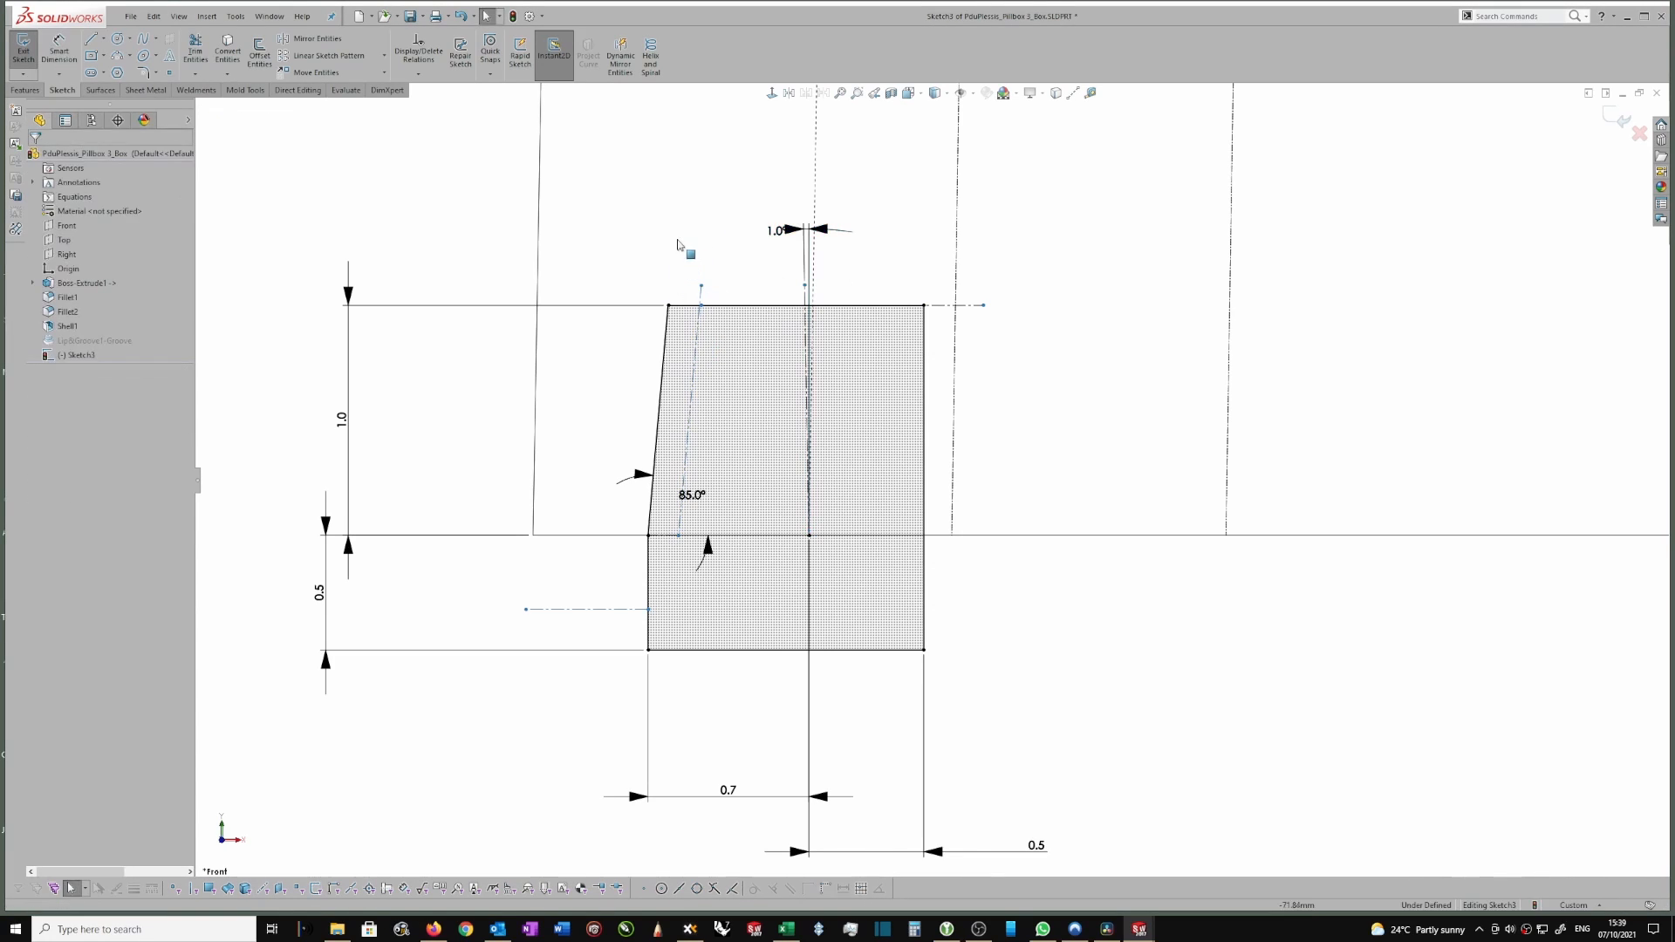
Make the slanted construction line parallel to the profile's angled left edge.
click(697, 334)
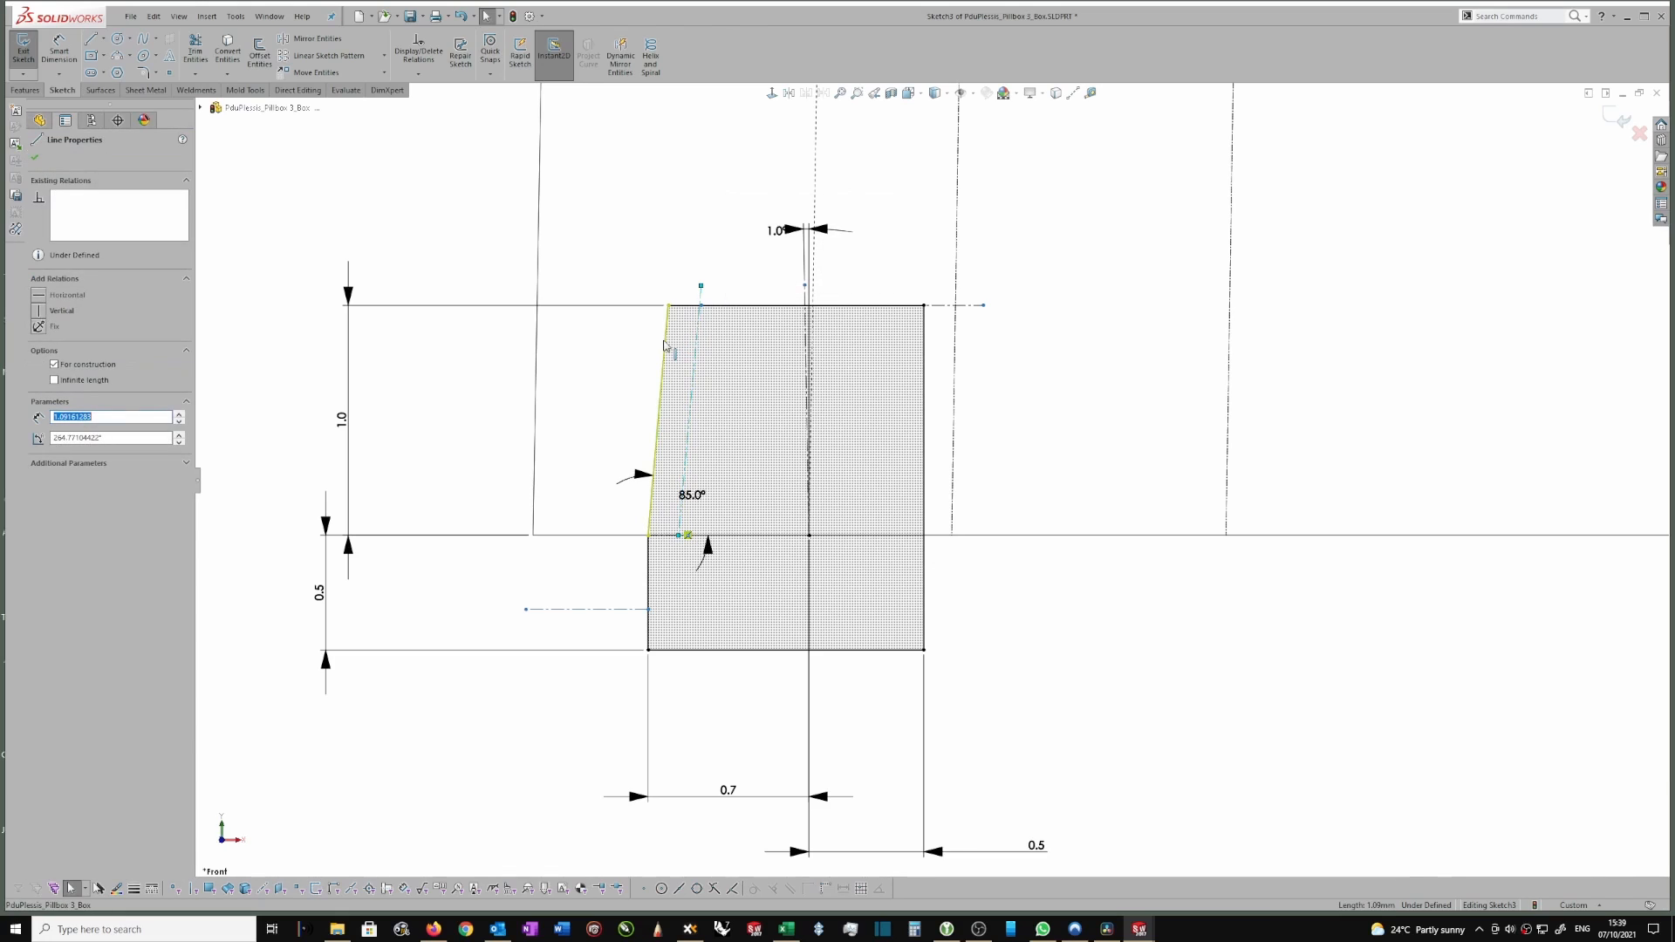
ctrl+click(665, 342)
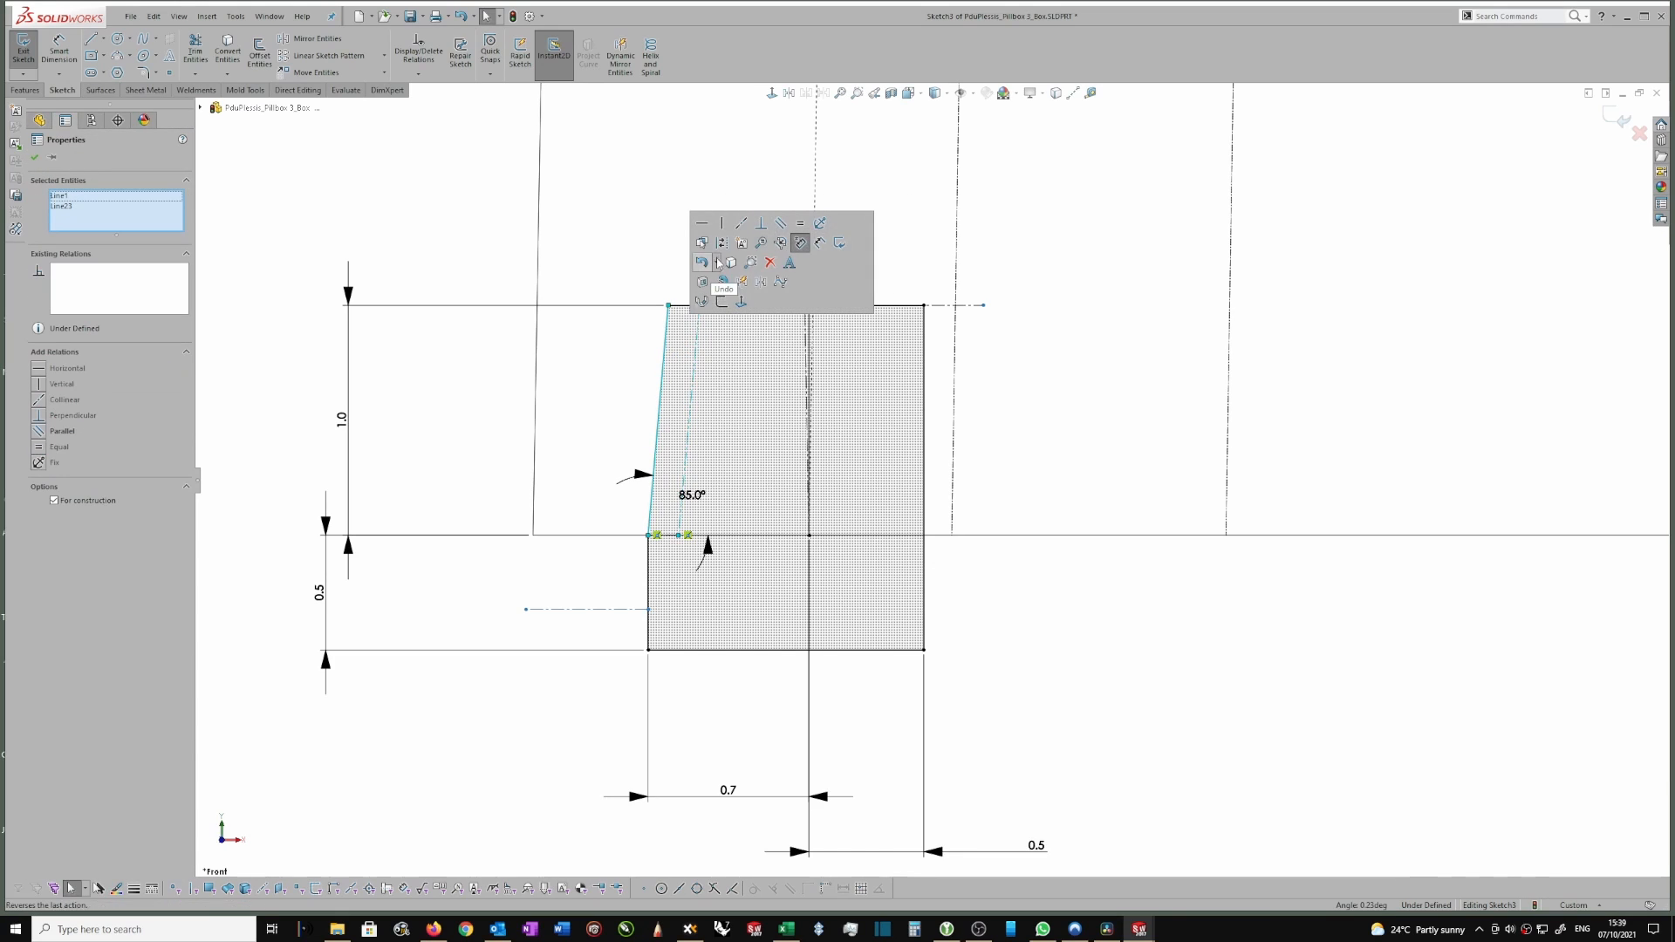
click(781, 224)
Attach the top construction line's ends to the slanted and near-vertical construction lines, and bring the slanted line's upper end down to the top edge.
scroll(925, 220, down, 2)
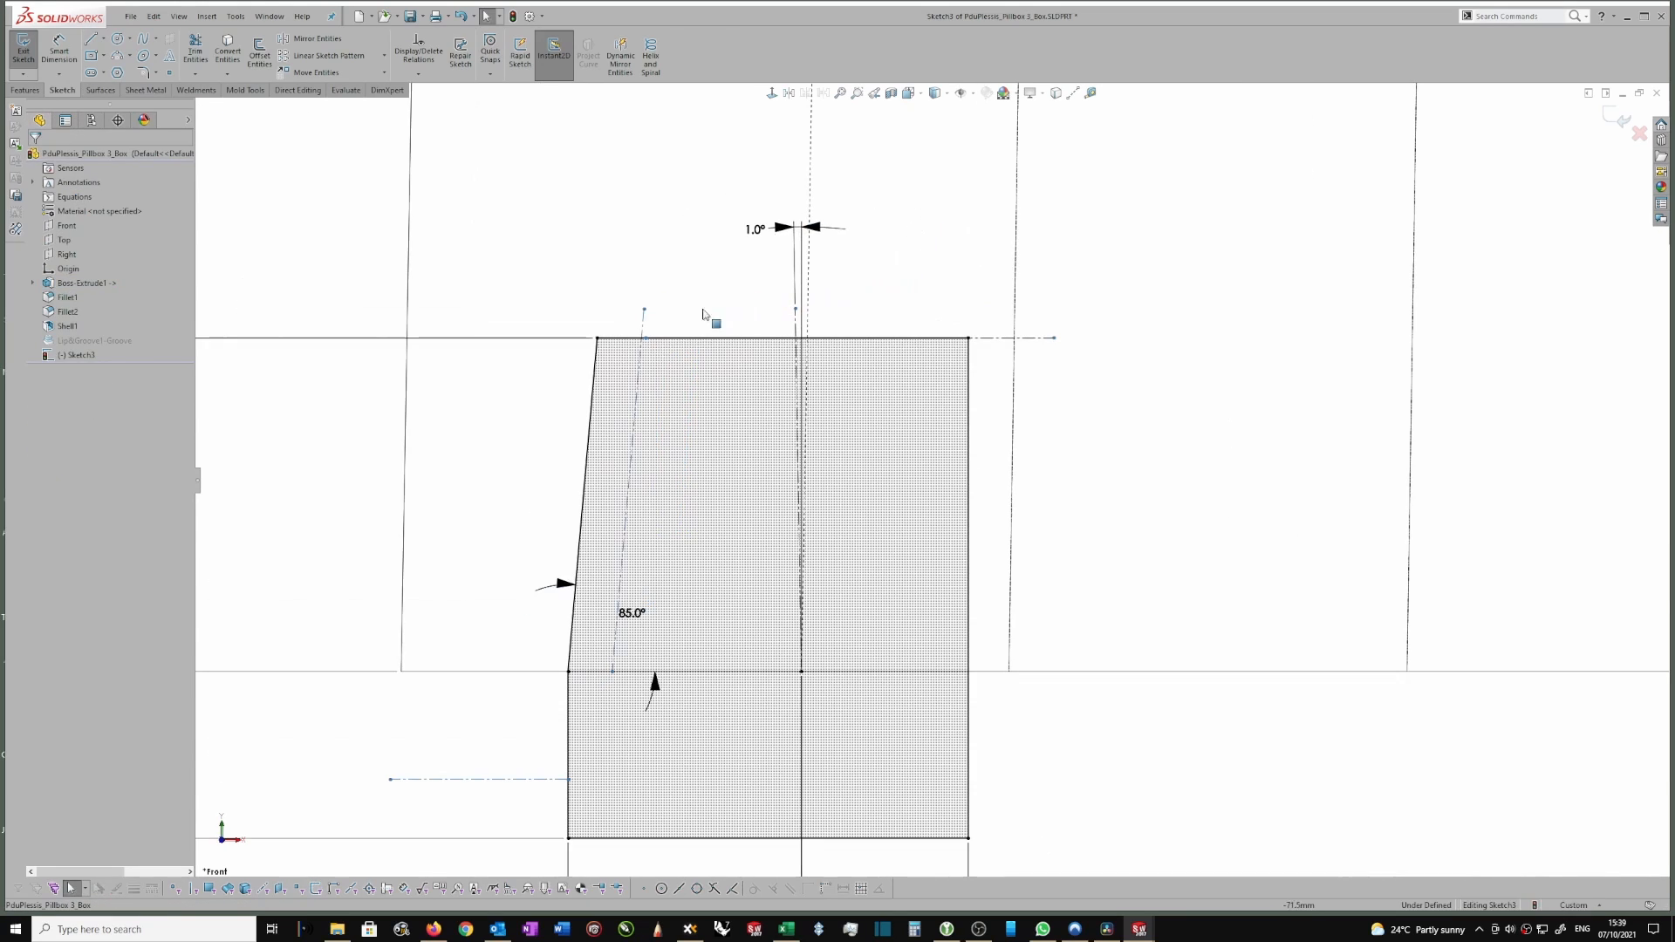
click(644, 338)
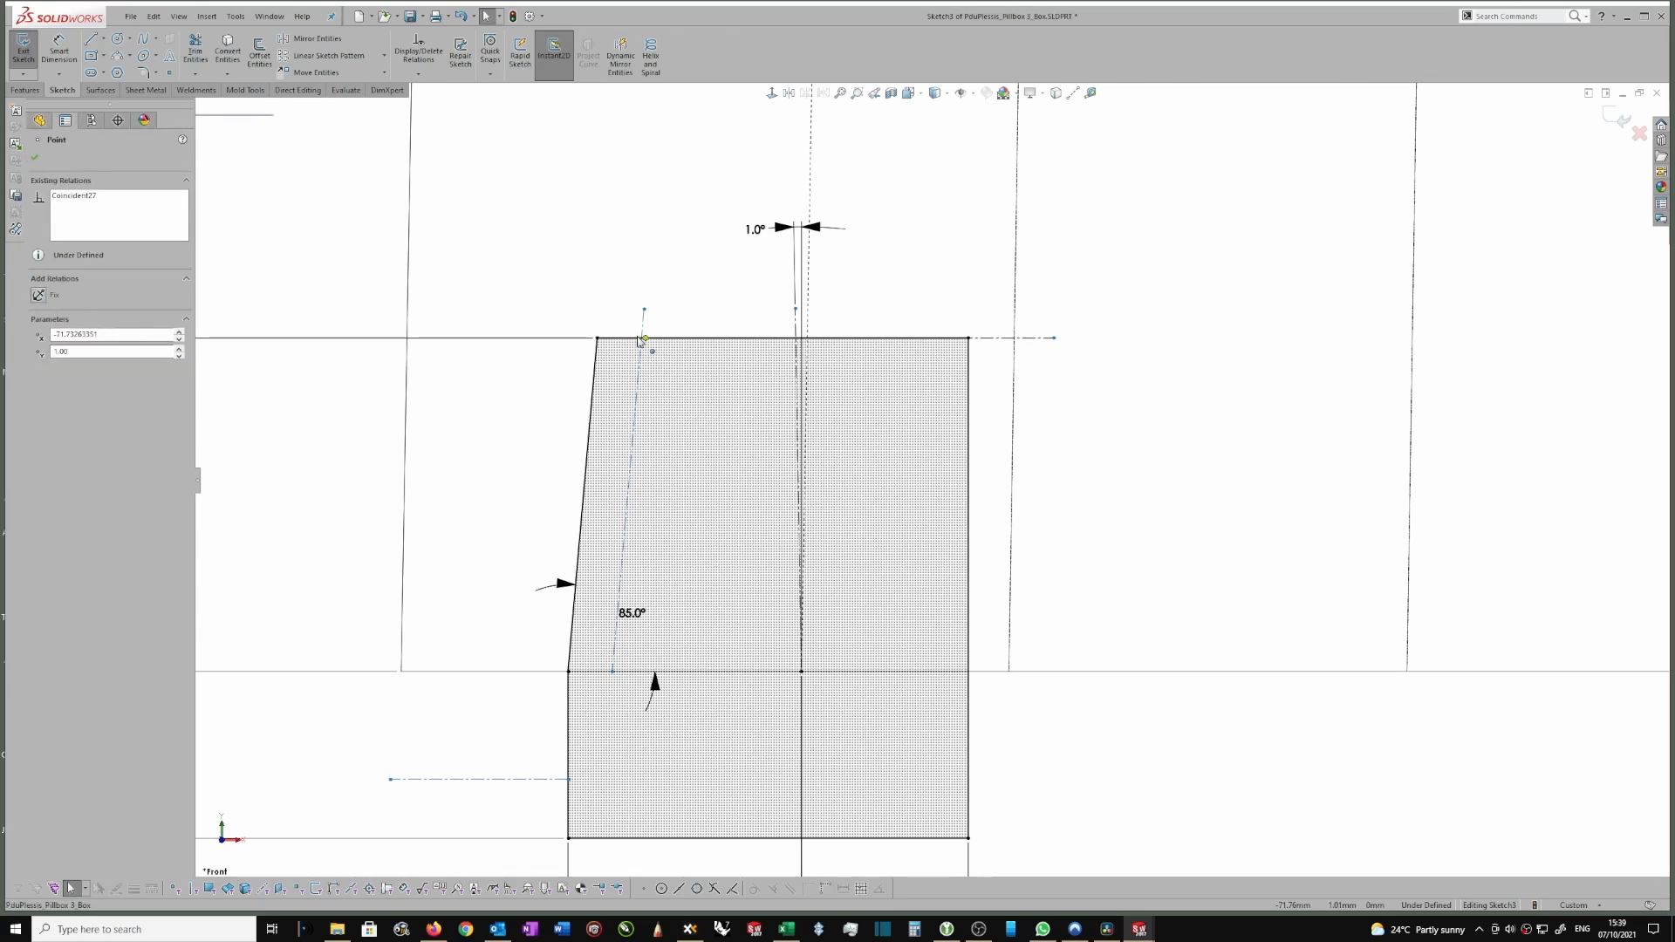
scroll(1055, 363, up, 2)
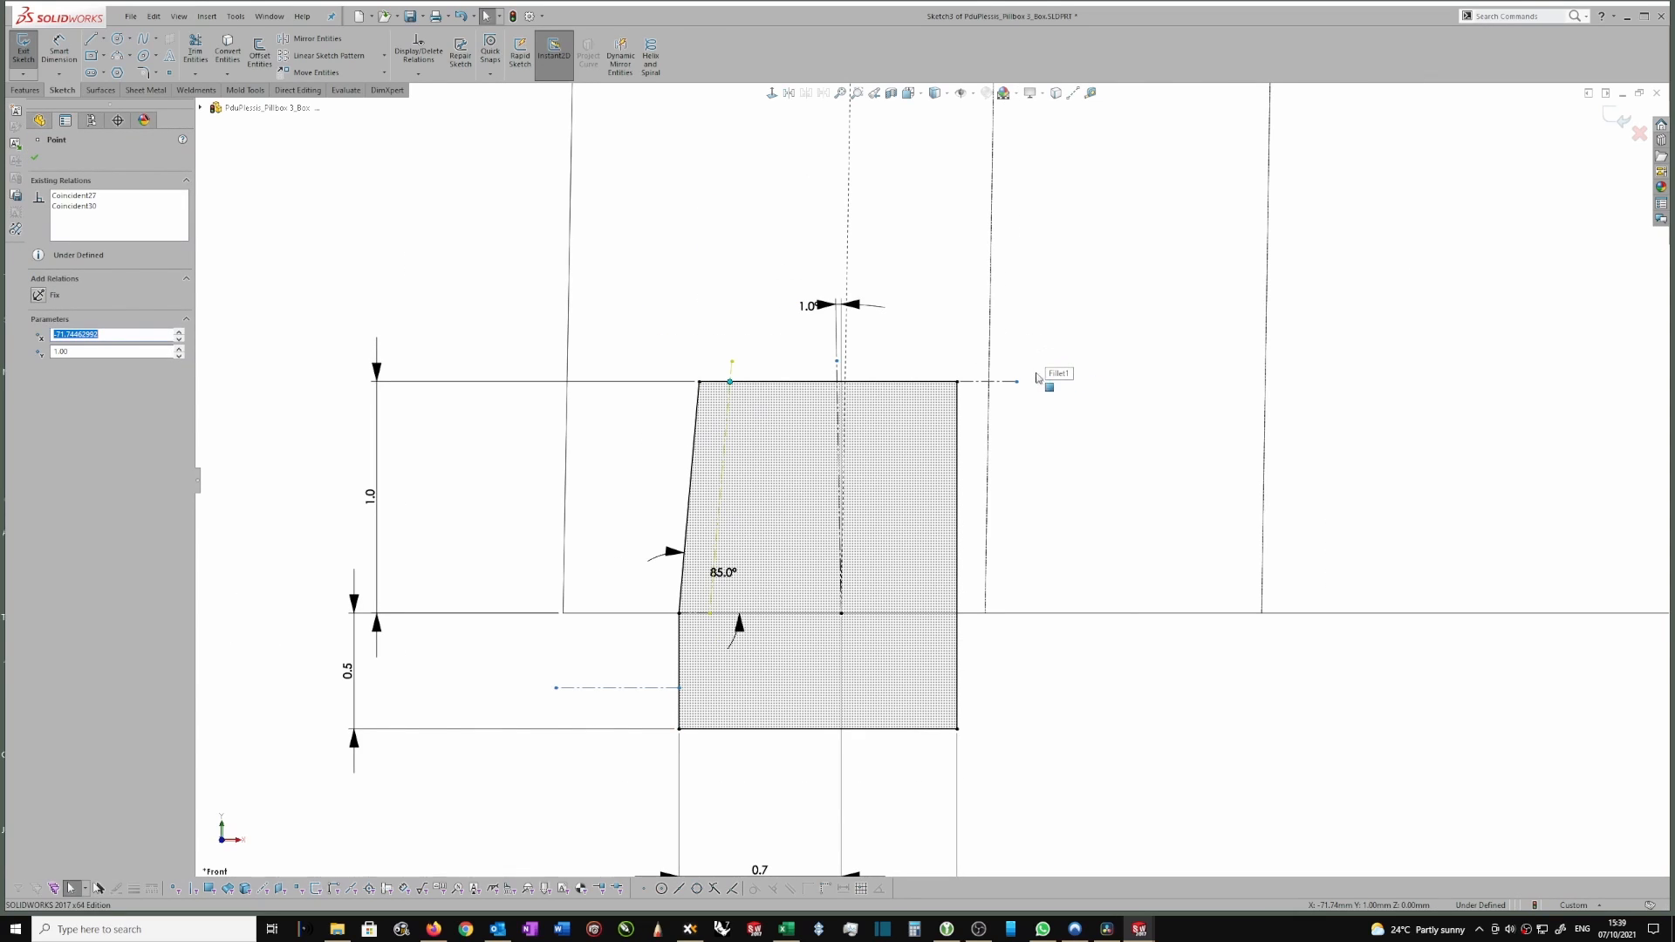
click(837, 381)
scroll(746, 382, down, 2)
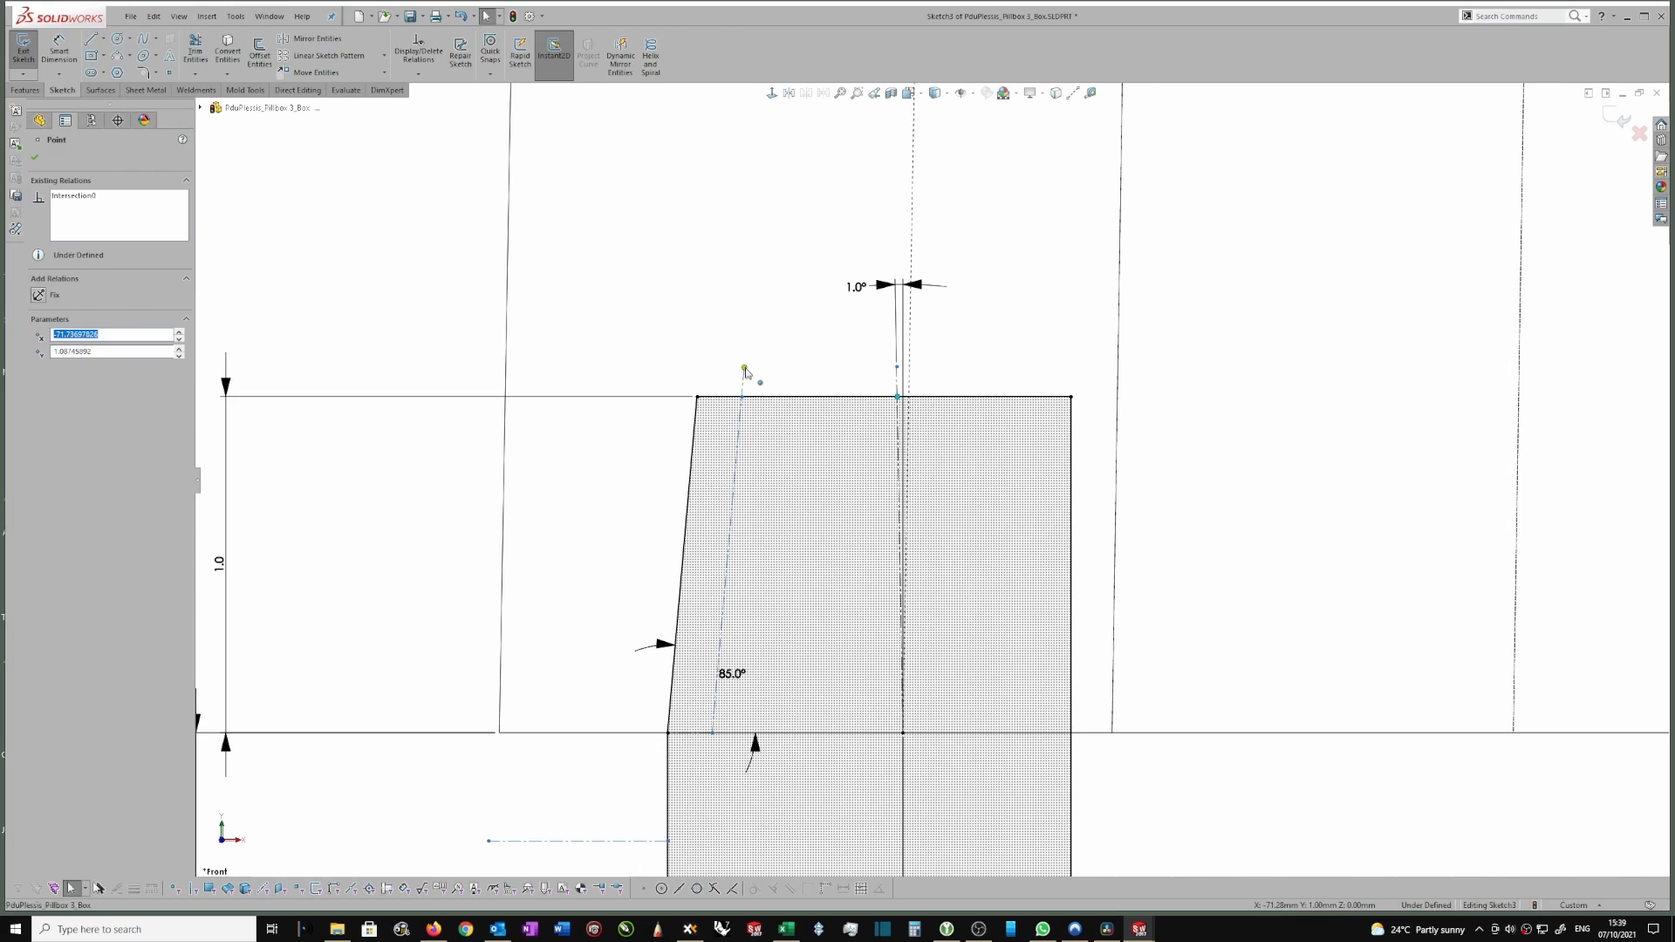
drag(743, 367, 741, 397)
scroll(750, 377, up, 1)
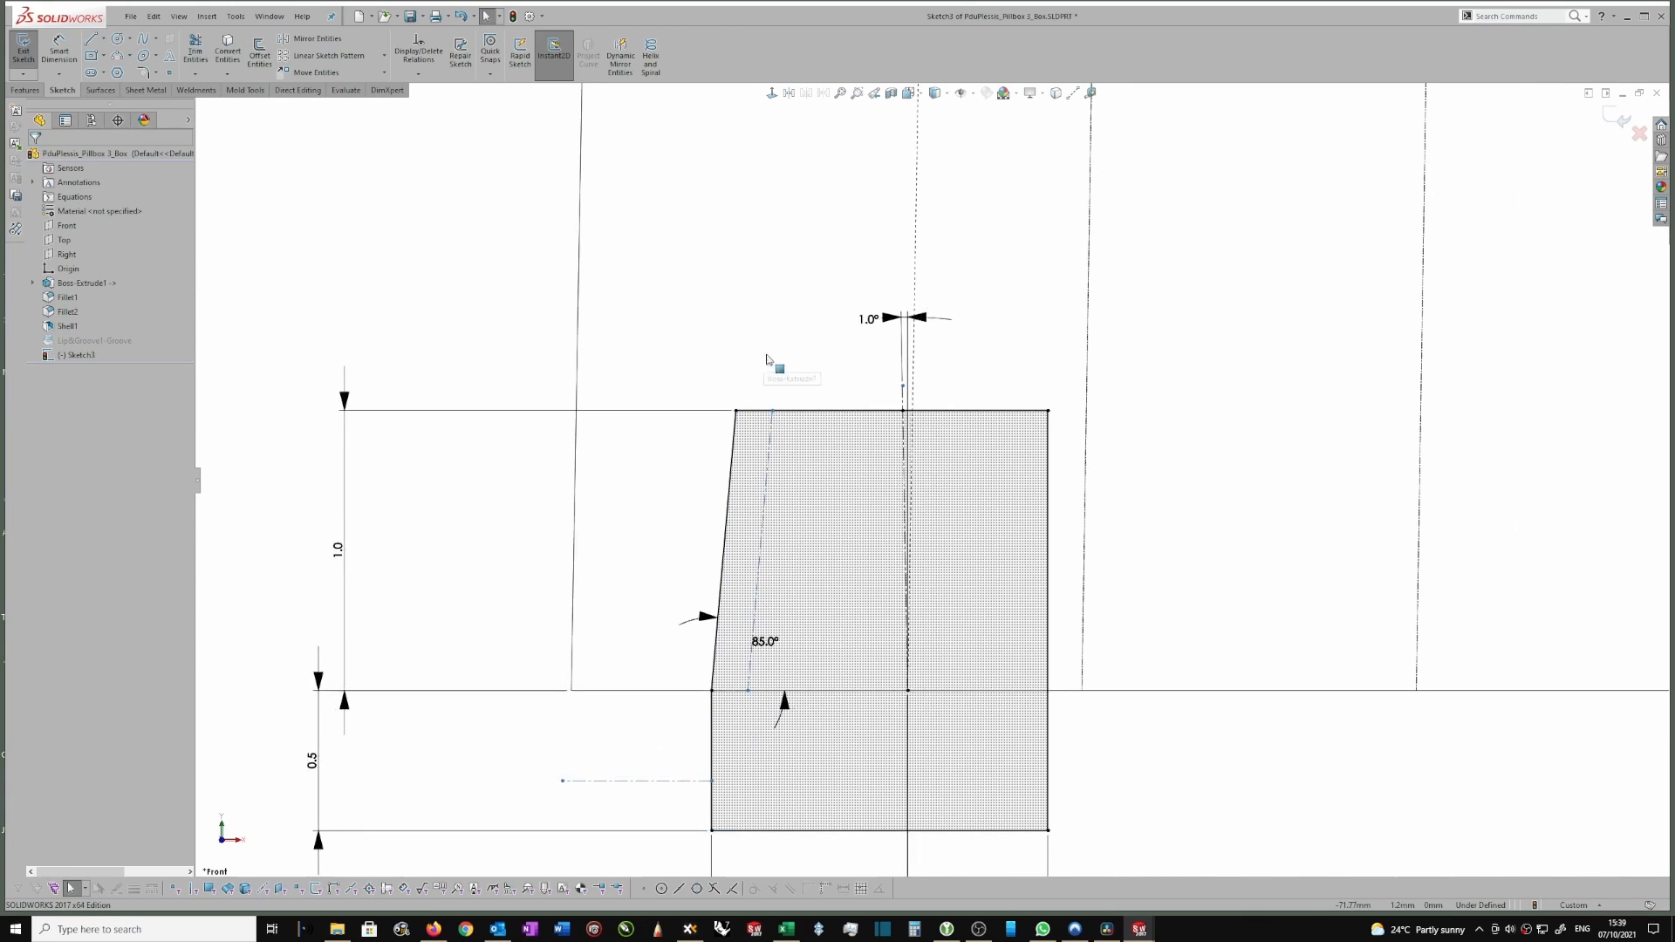
Dimension the distance between the angled left edge and its parallel construction line as 0.1 mm.
key(d)
click(732, 472)
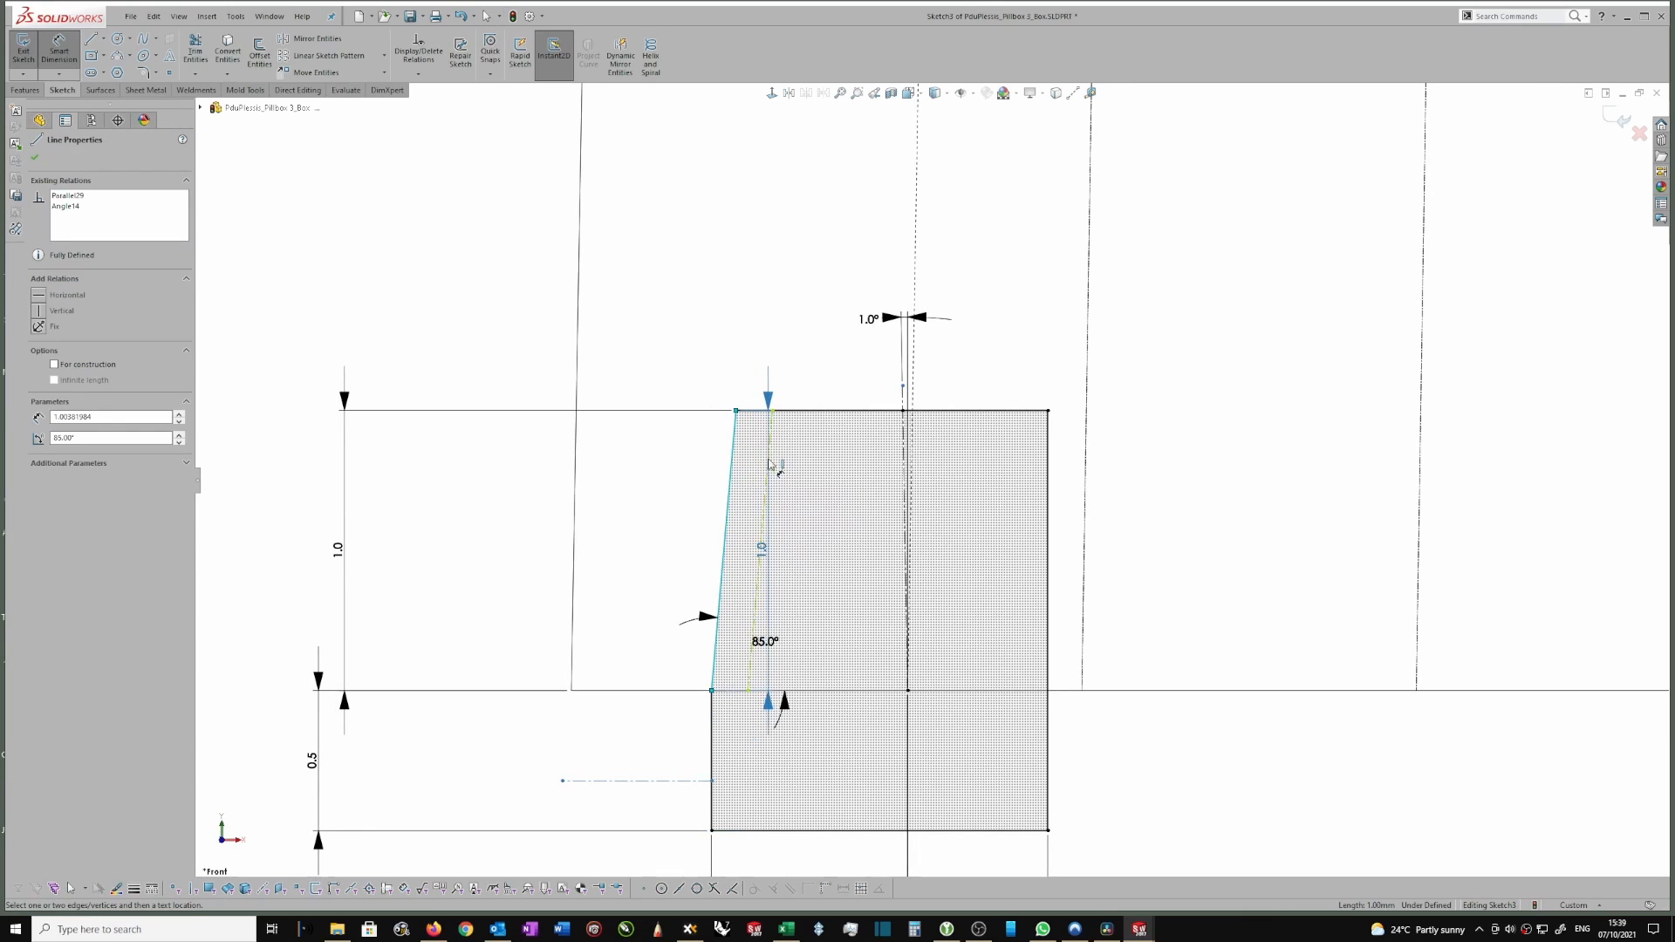
click(767, 479)
click(756, 365)
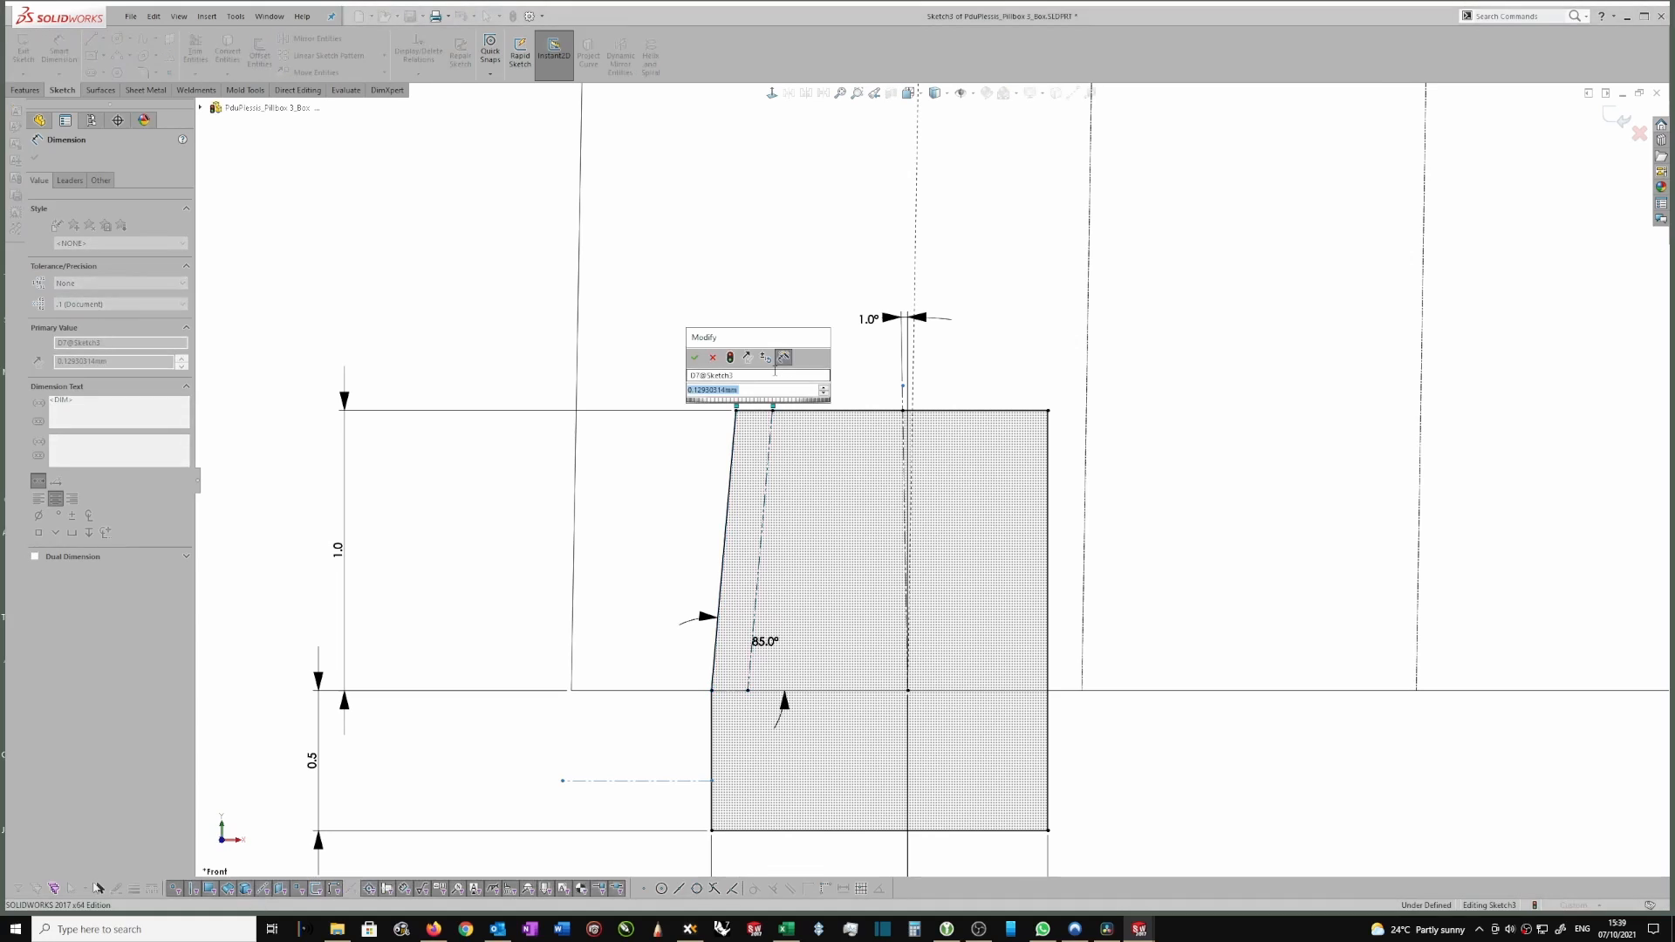
text(0.1)
key(Return)
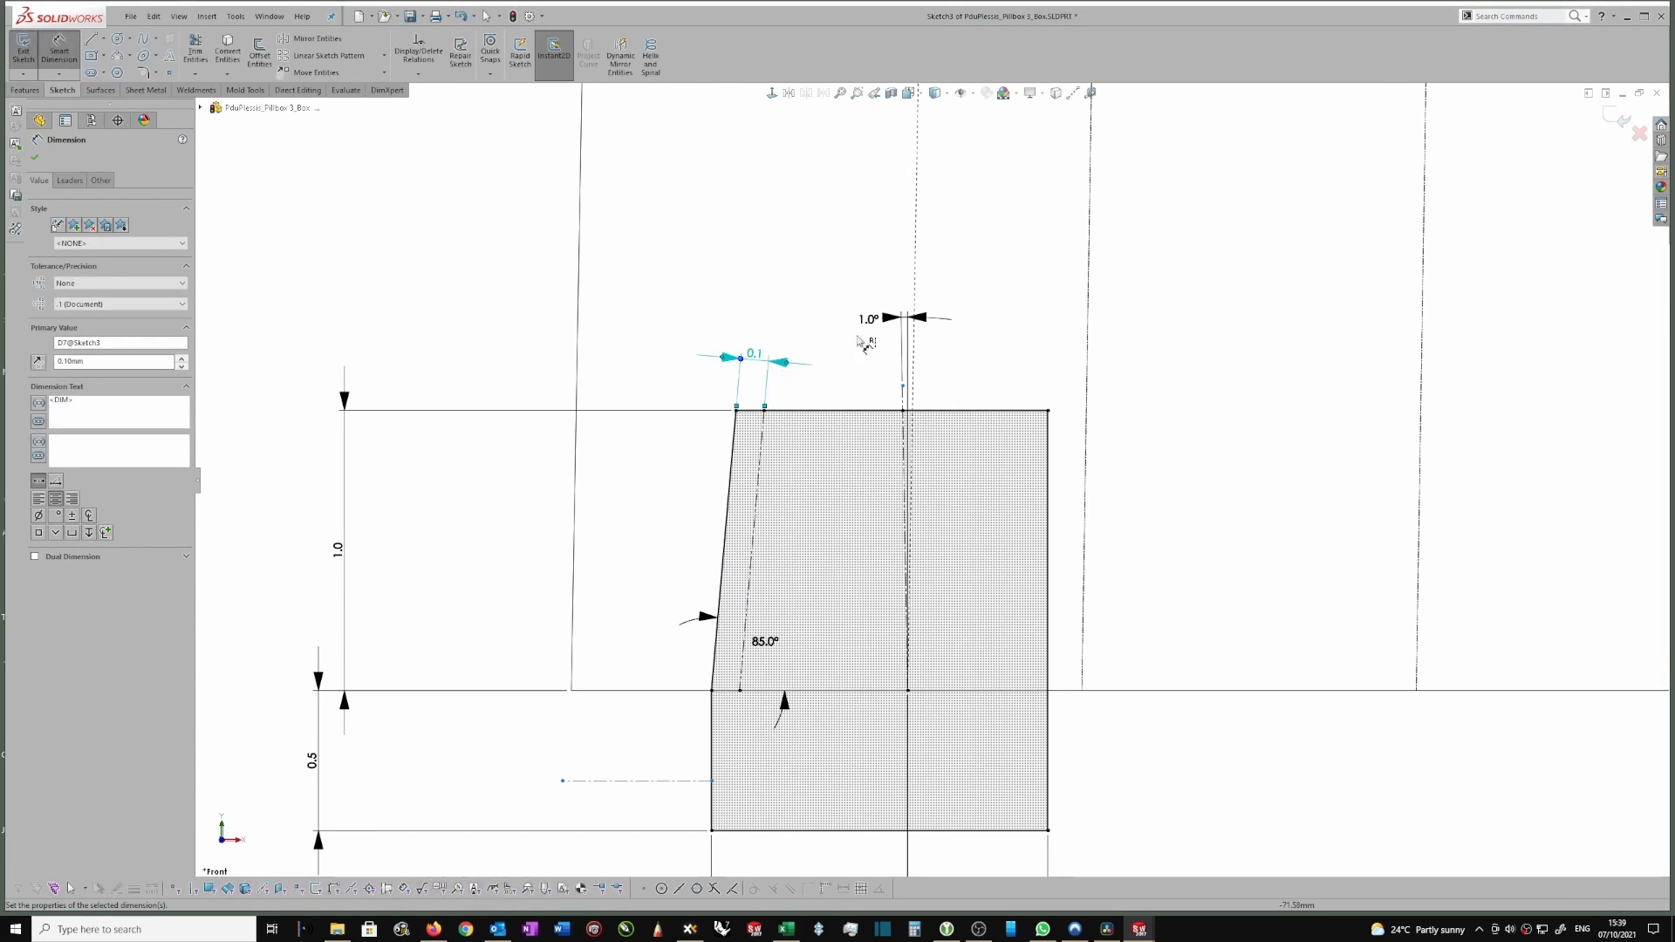
Dimension the short horizontal construction line beside the profile as 0.3 mm below the box's rim edge.
scroll(764, 577, up, 2)
scroll(764, 577, down, 1)
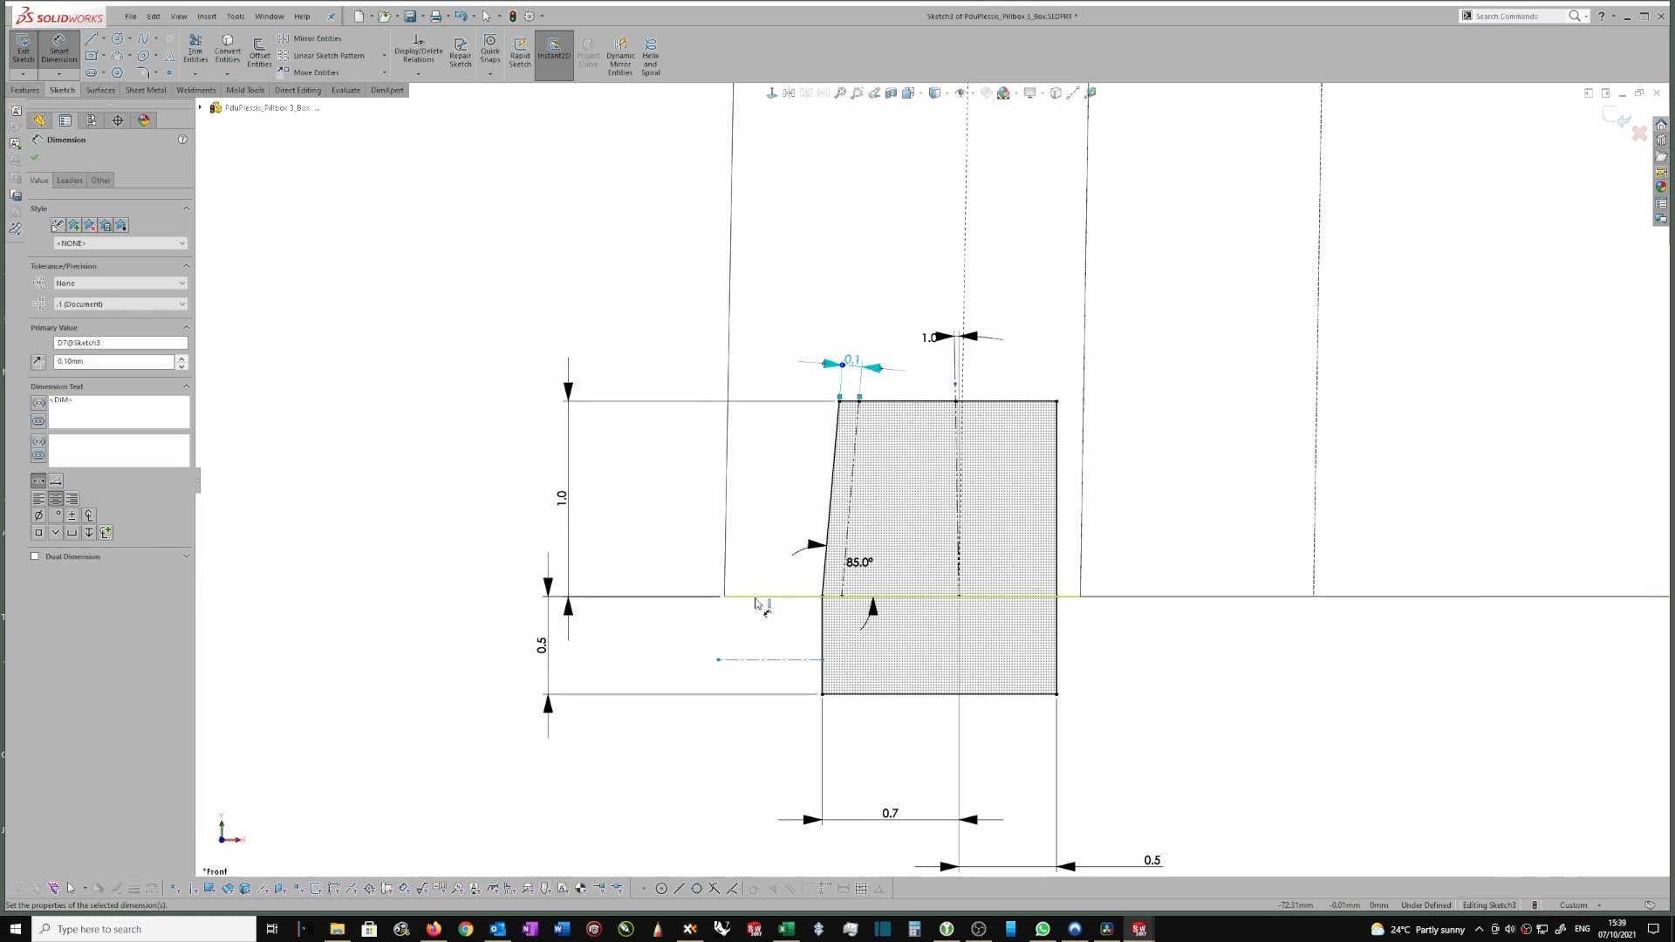
click(758, 597)
key(Escape)
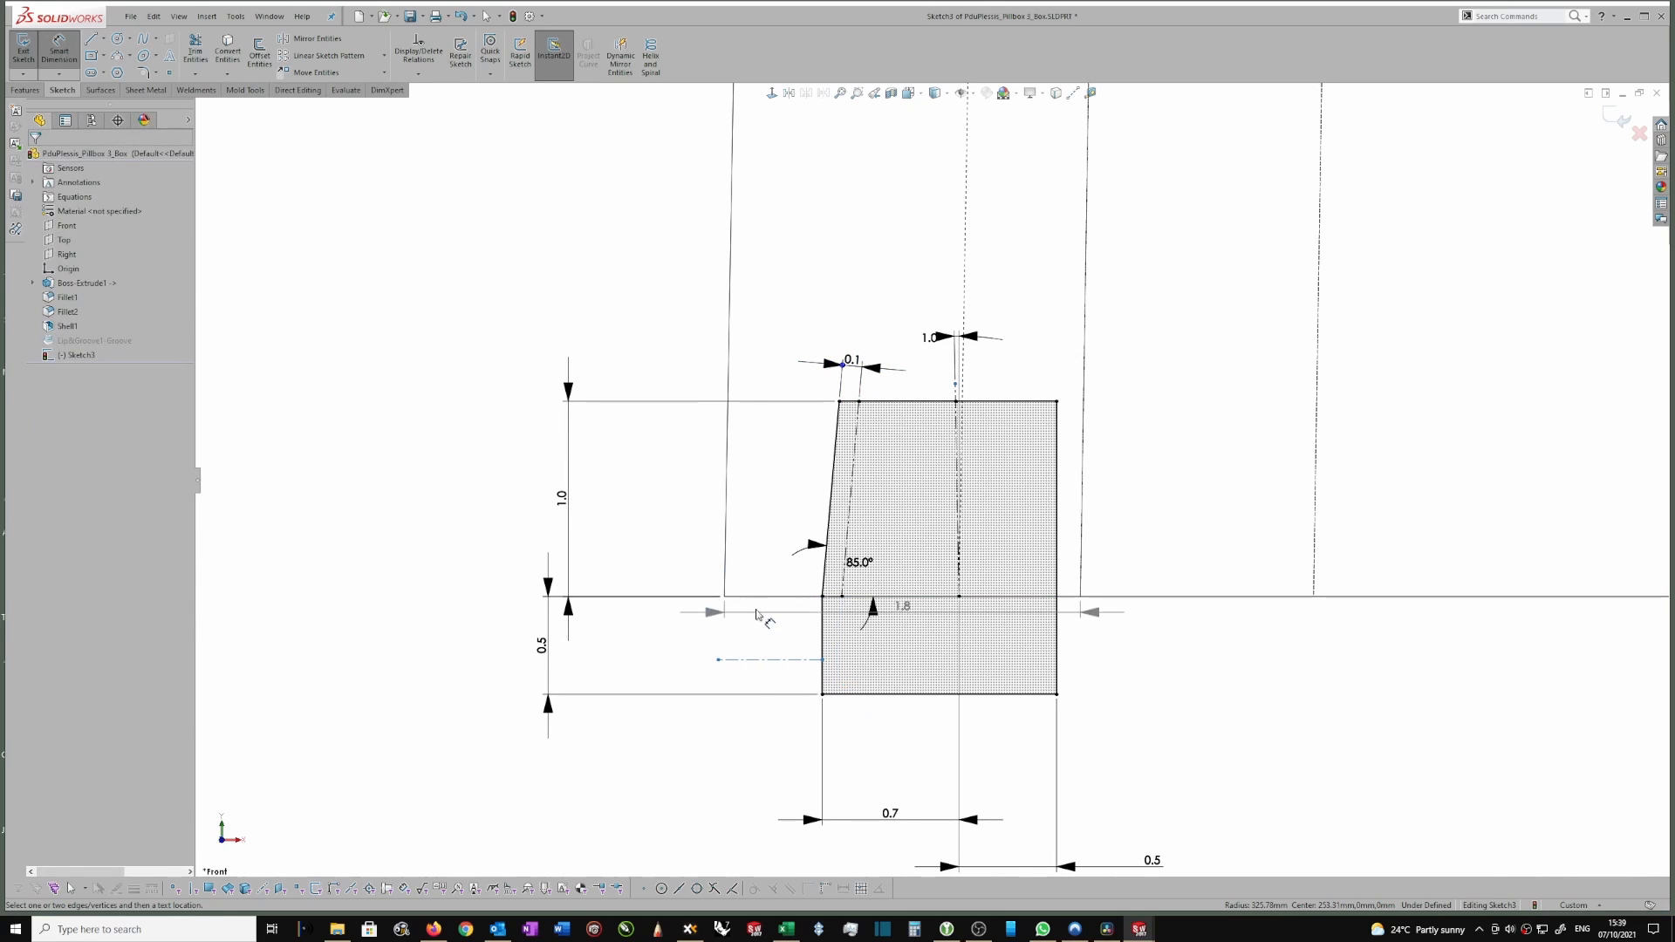
click(758, 598)
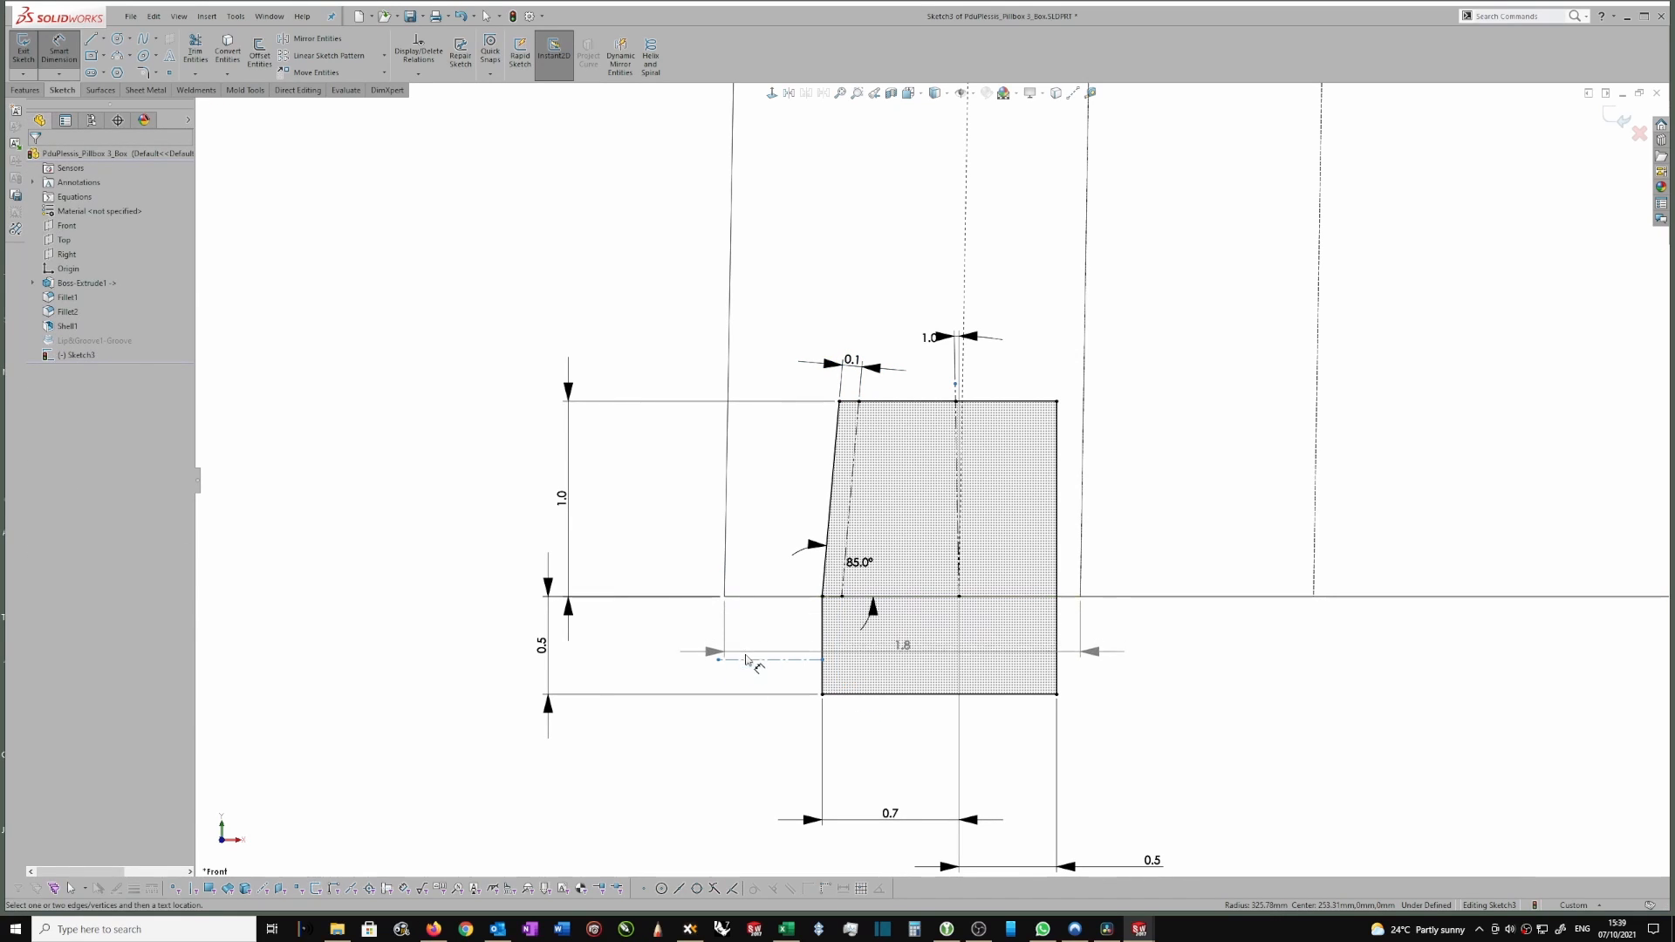
click(733, 660)
click(694, 630)
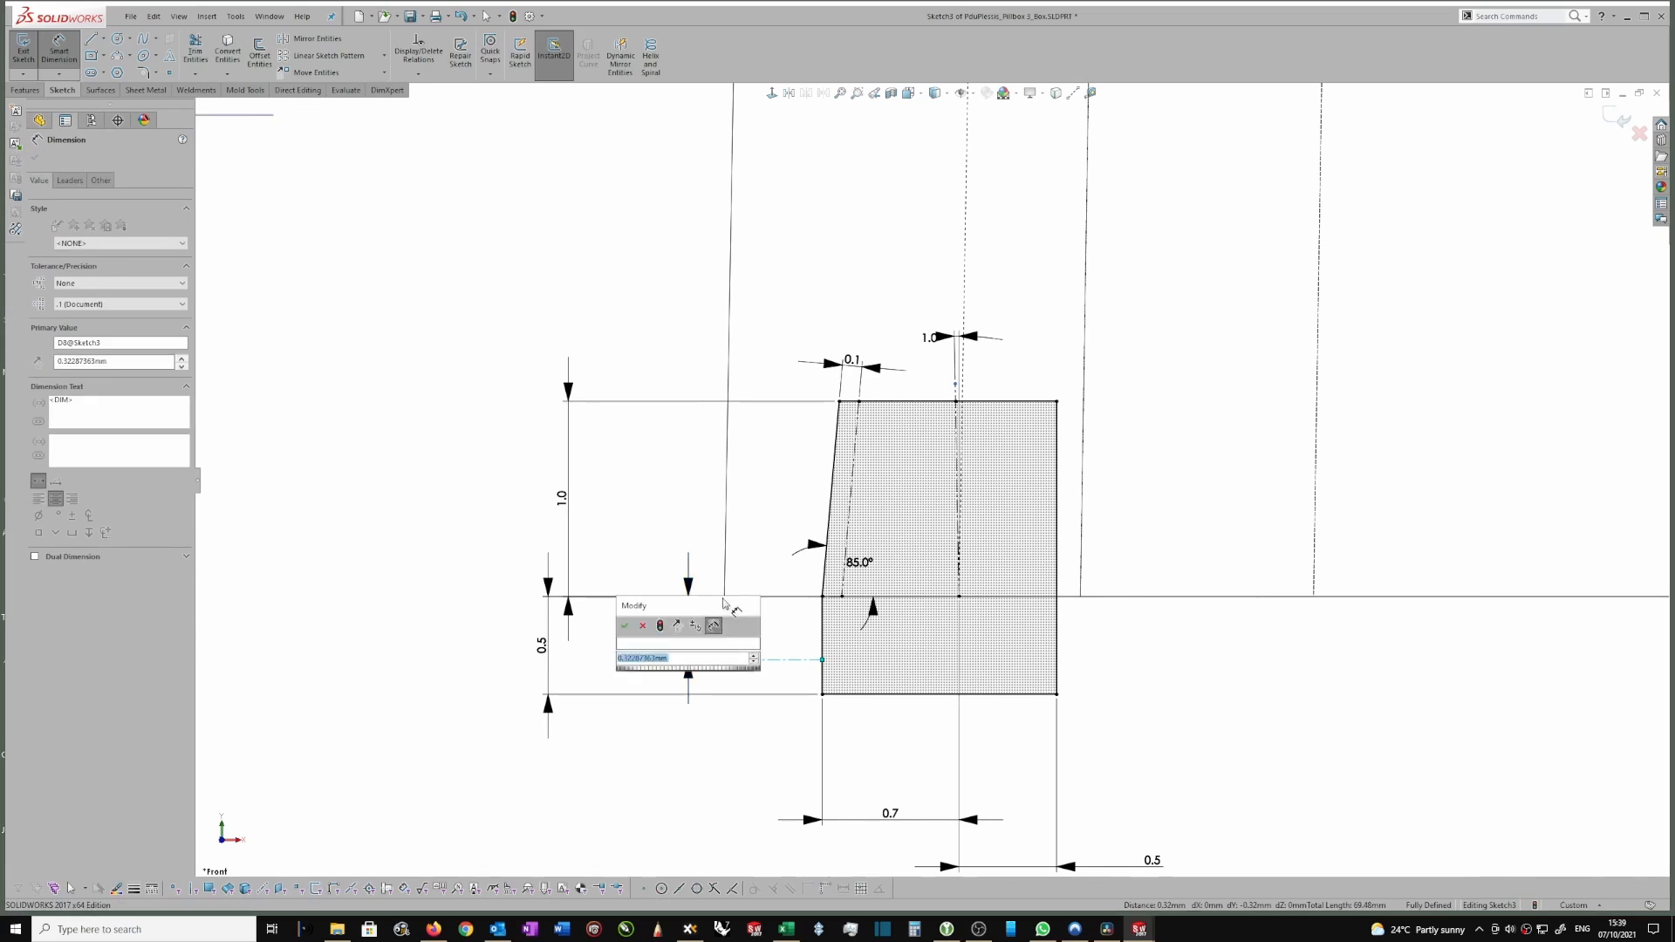
key(BackSpace)
text(0.3)
key(Return)
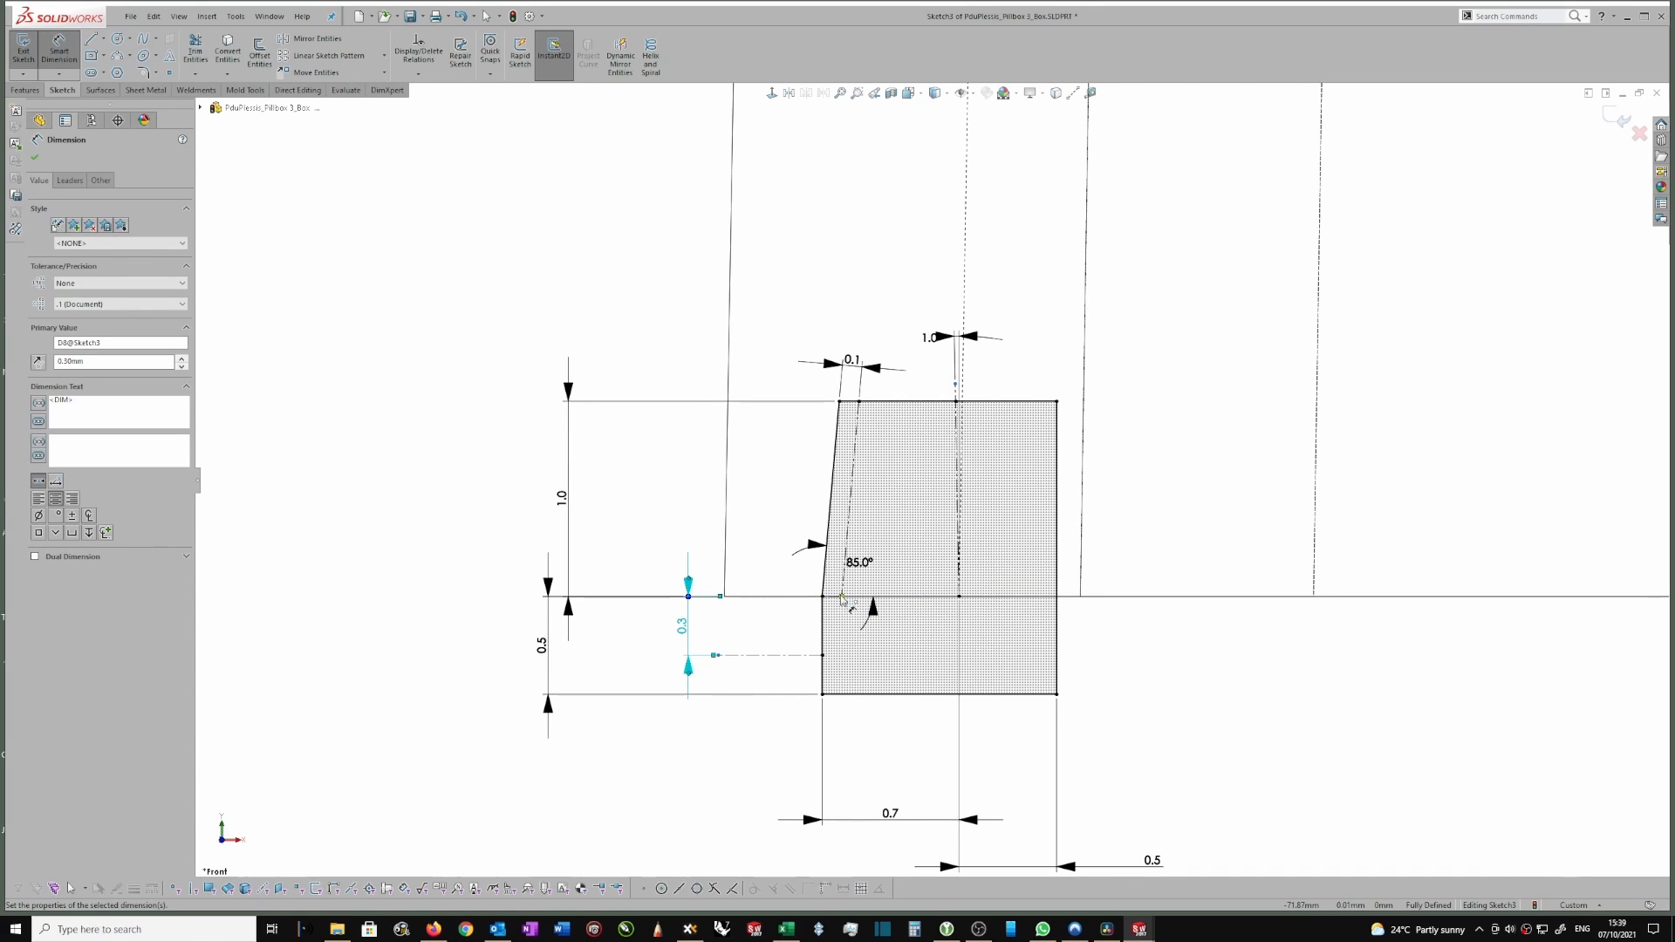
scroll(842, 599, down, 2)
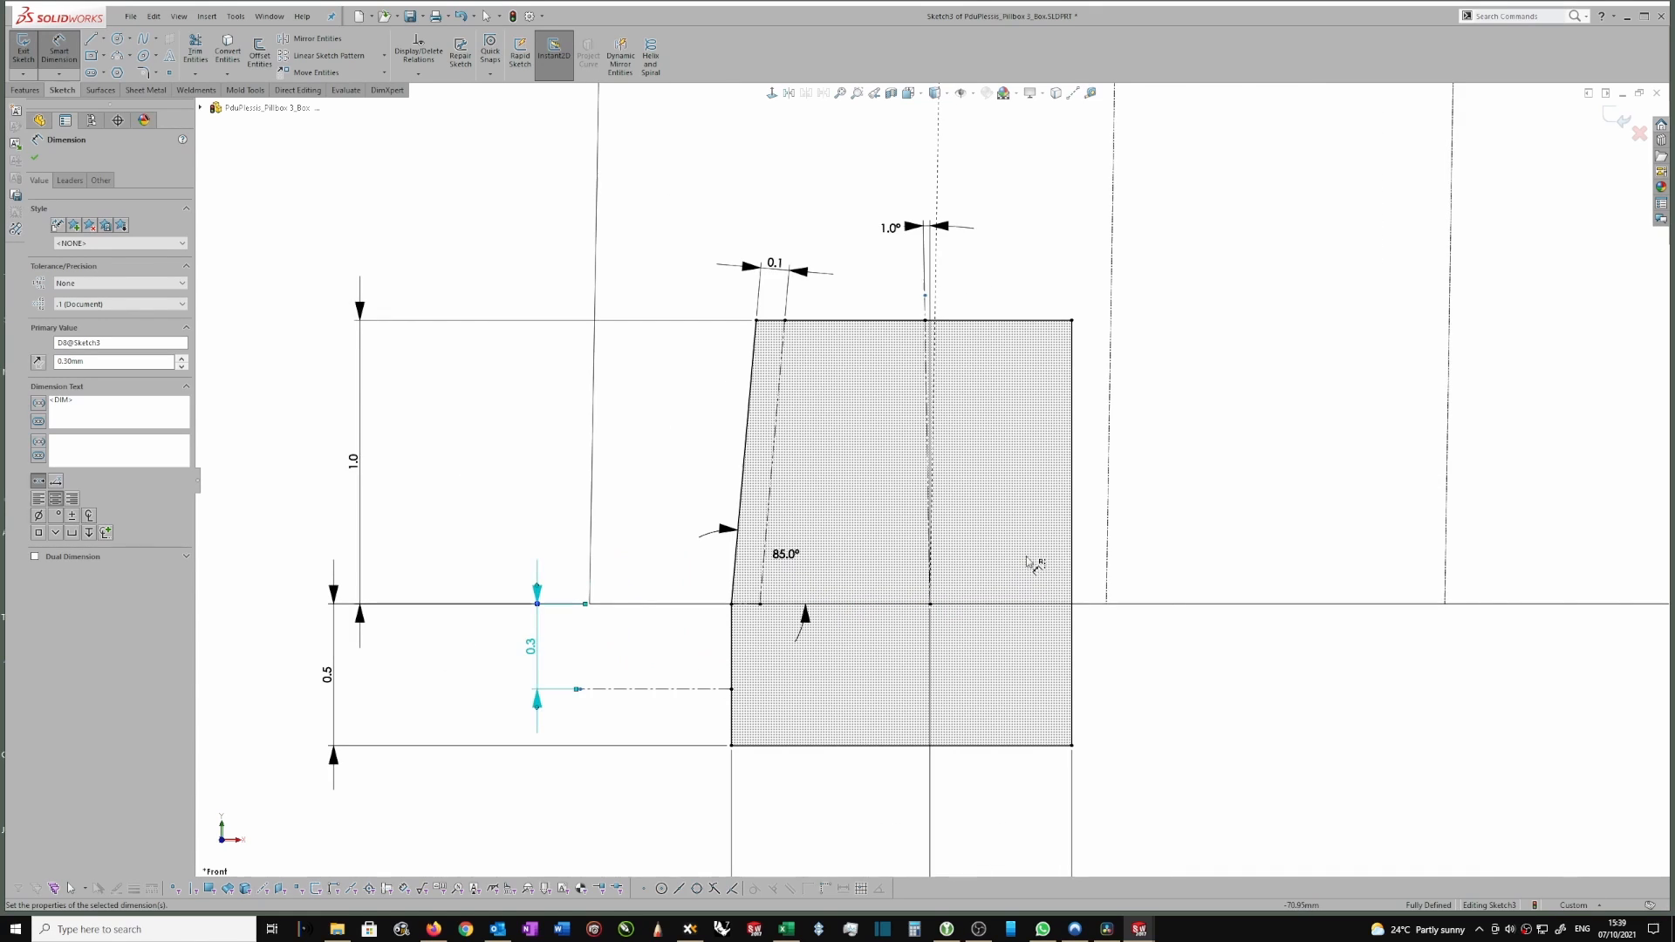
click(745, 605)
key(Escape)
scroll(757, 611, up, 4)
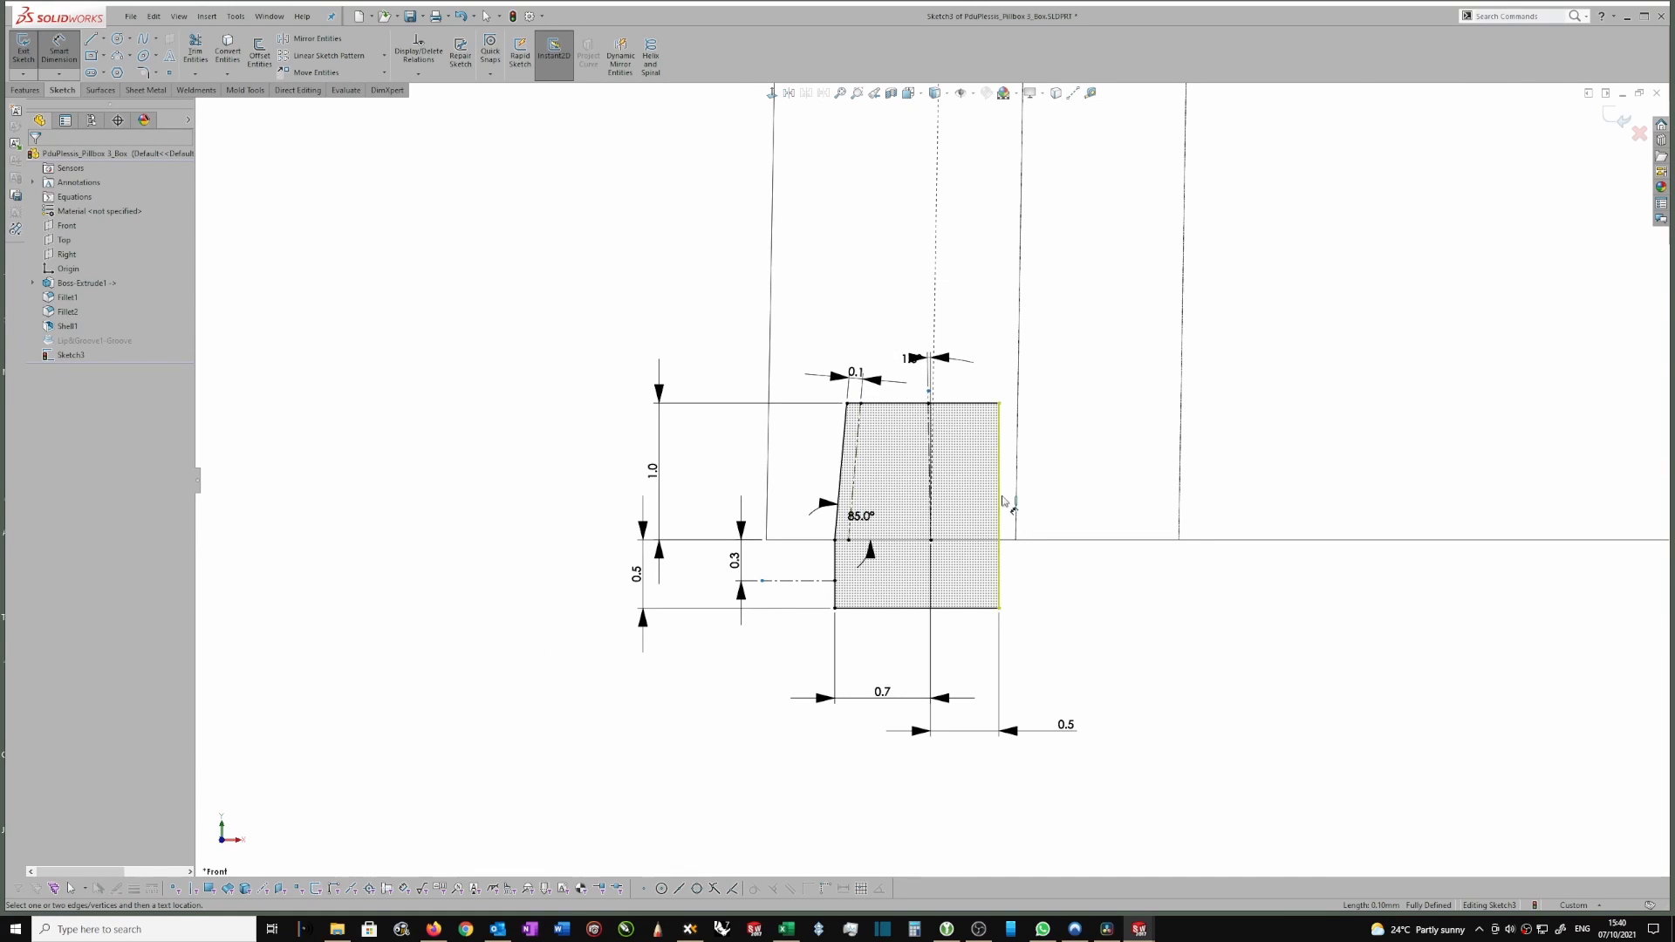
scroll(1013, 488, up, 1)
scroll(916, 419, down, 1)
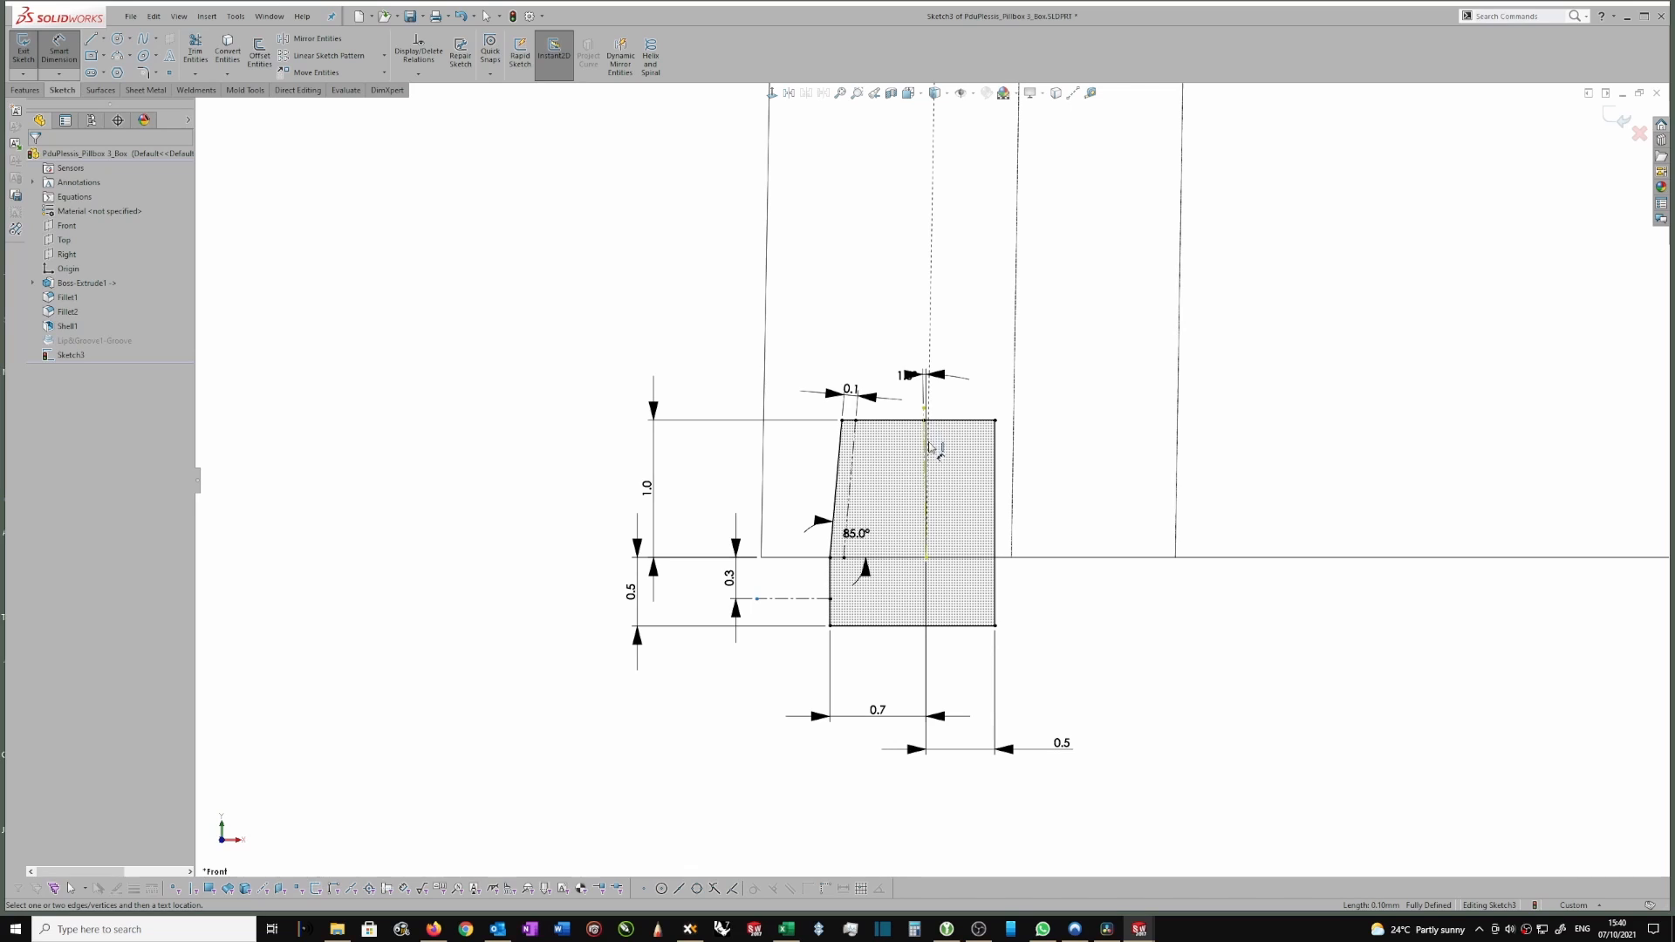
click(925, 409)
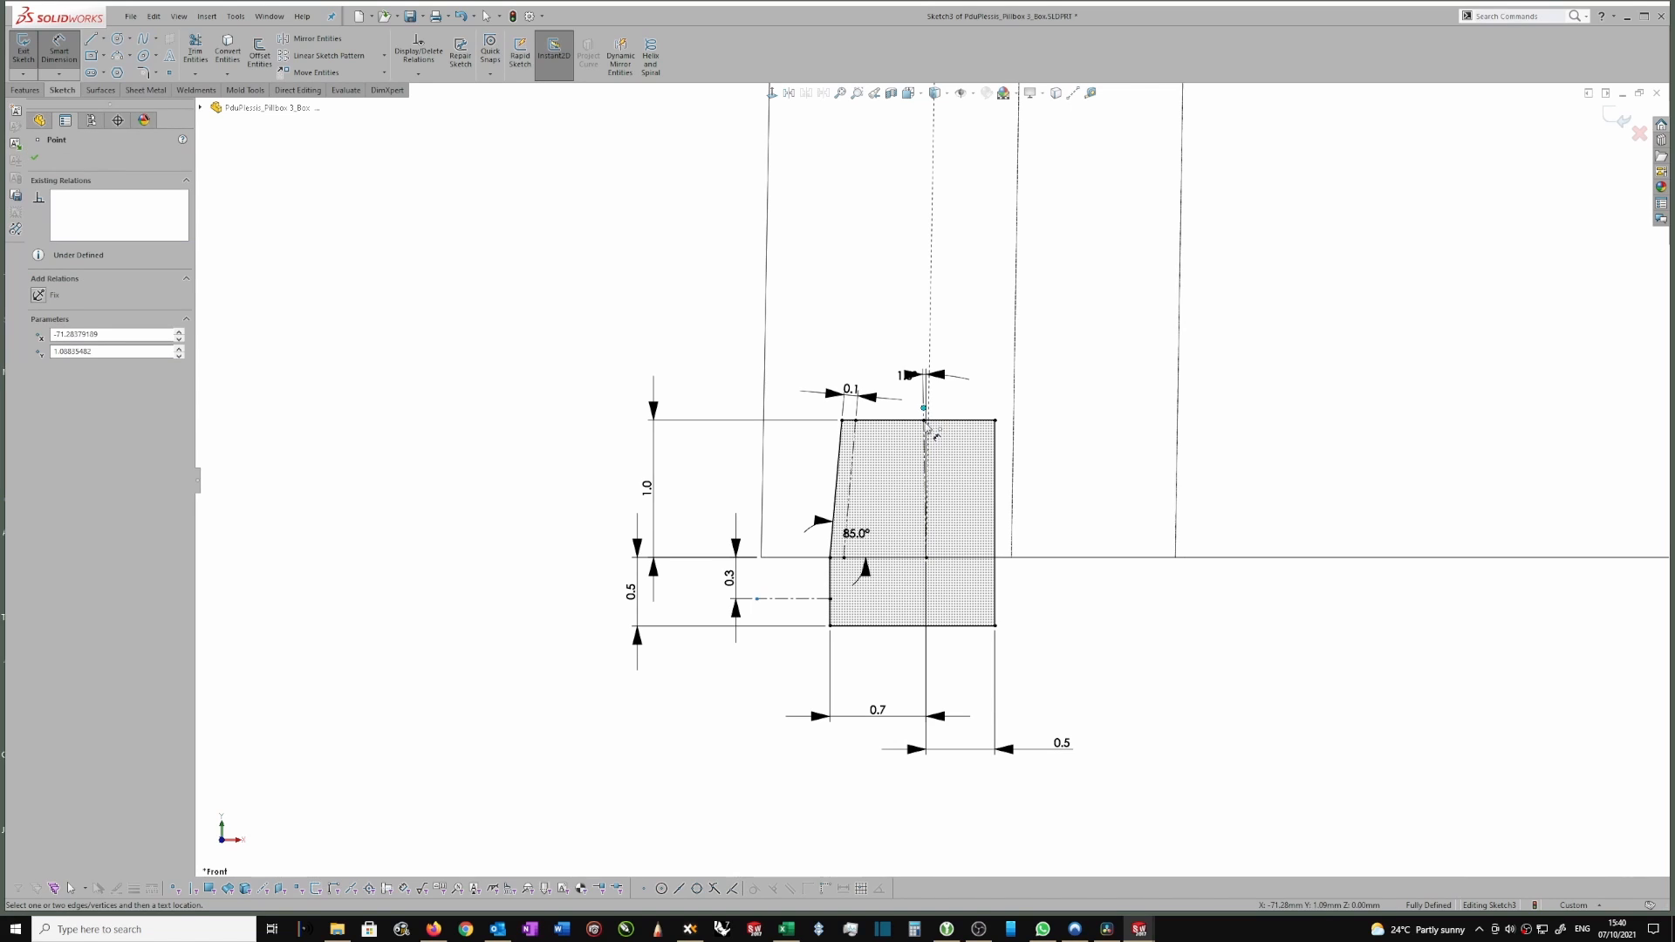
scroll(1215, 423, up, 1)
key(Escape)
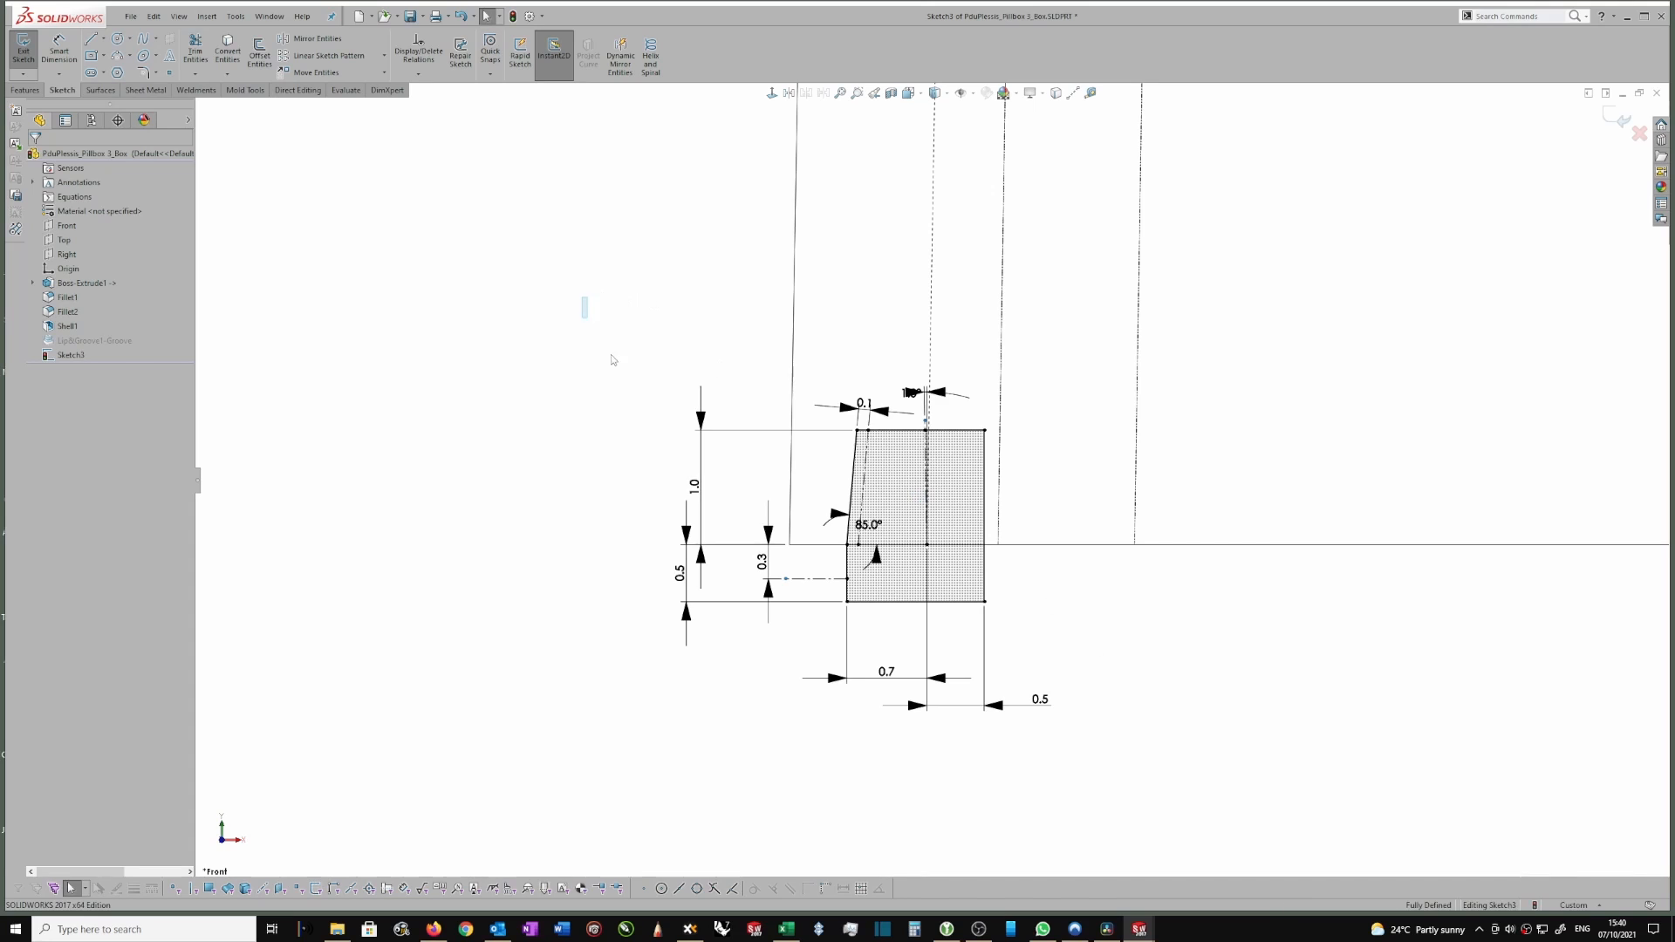
Select the whole profile with its dimensions before exiting the sketch, and display the box shaded with edges.
mouse_move(1218, 817)
mouse_down()
mouse_move(582, 297)
mouse_move(1217, 816)
mouse_up()
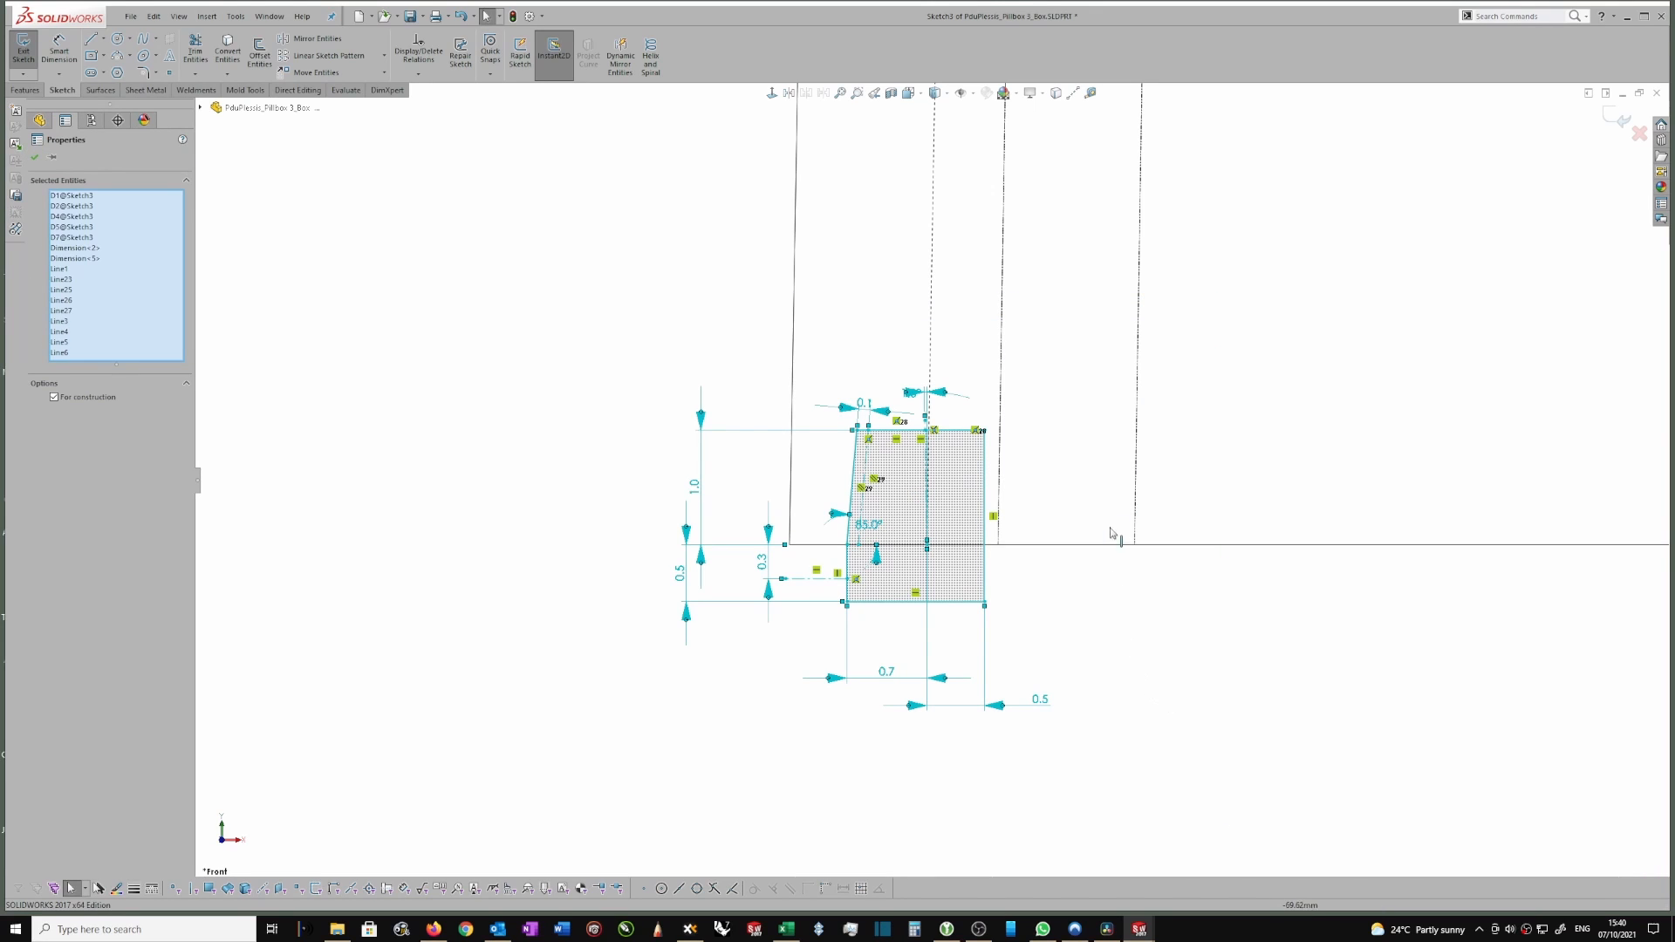
click(1619, 121)
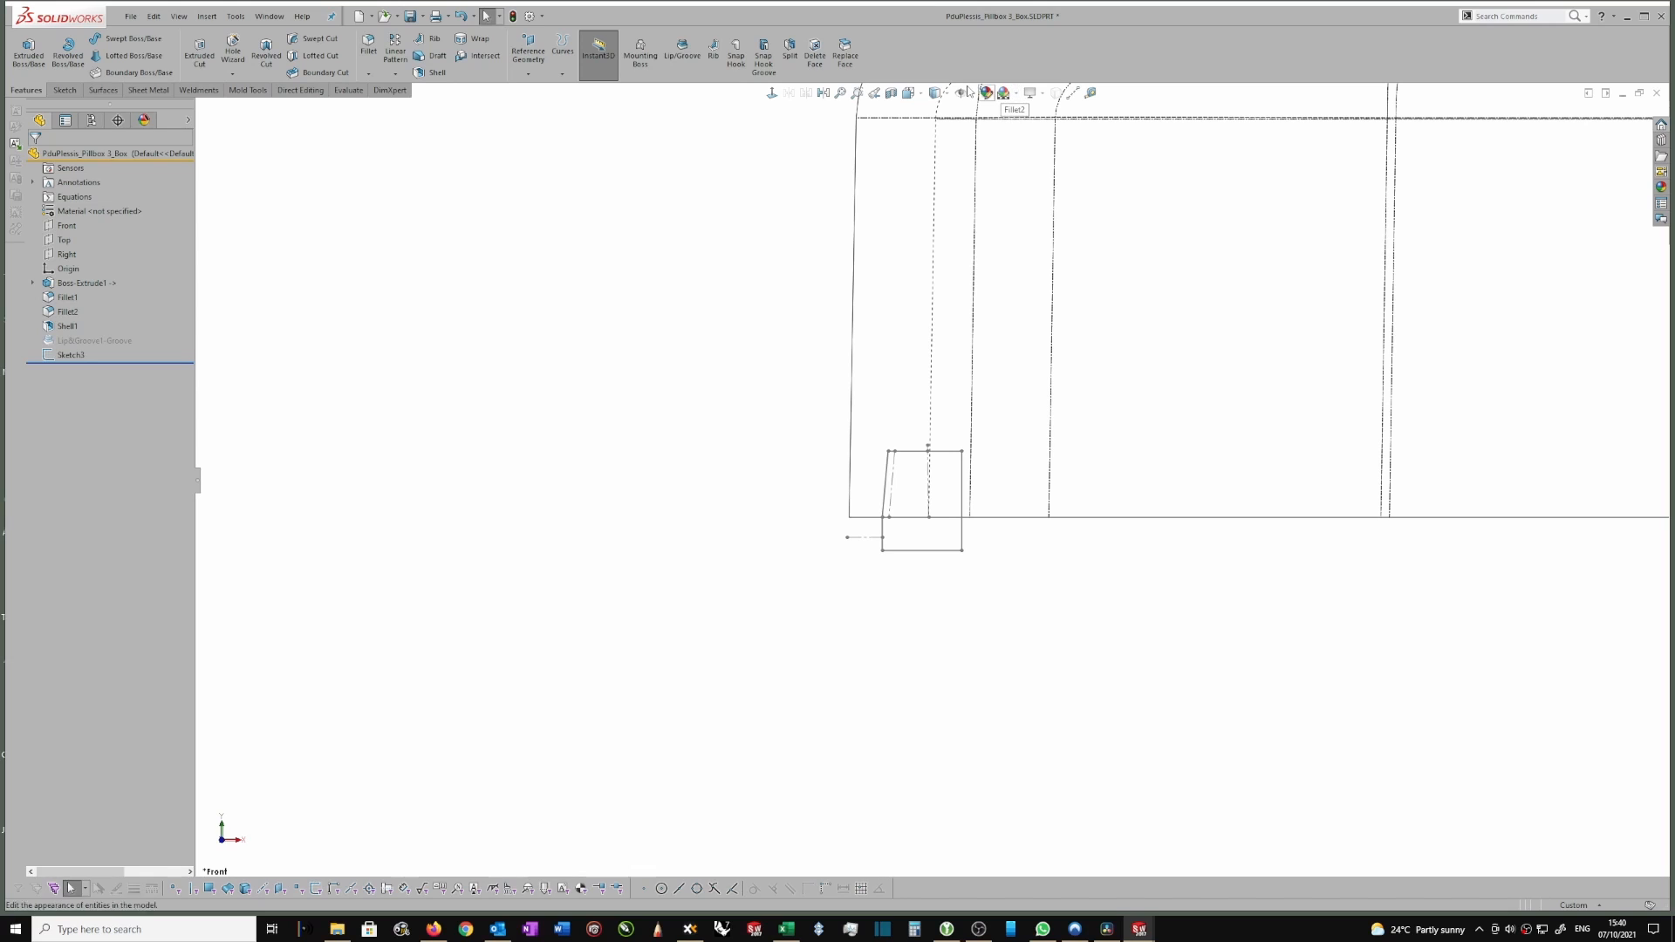
click(939, 94)
click(939, 111)
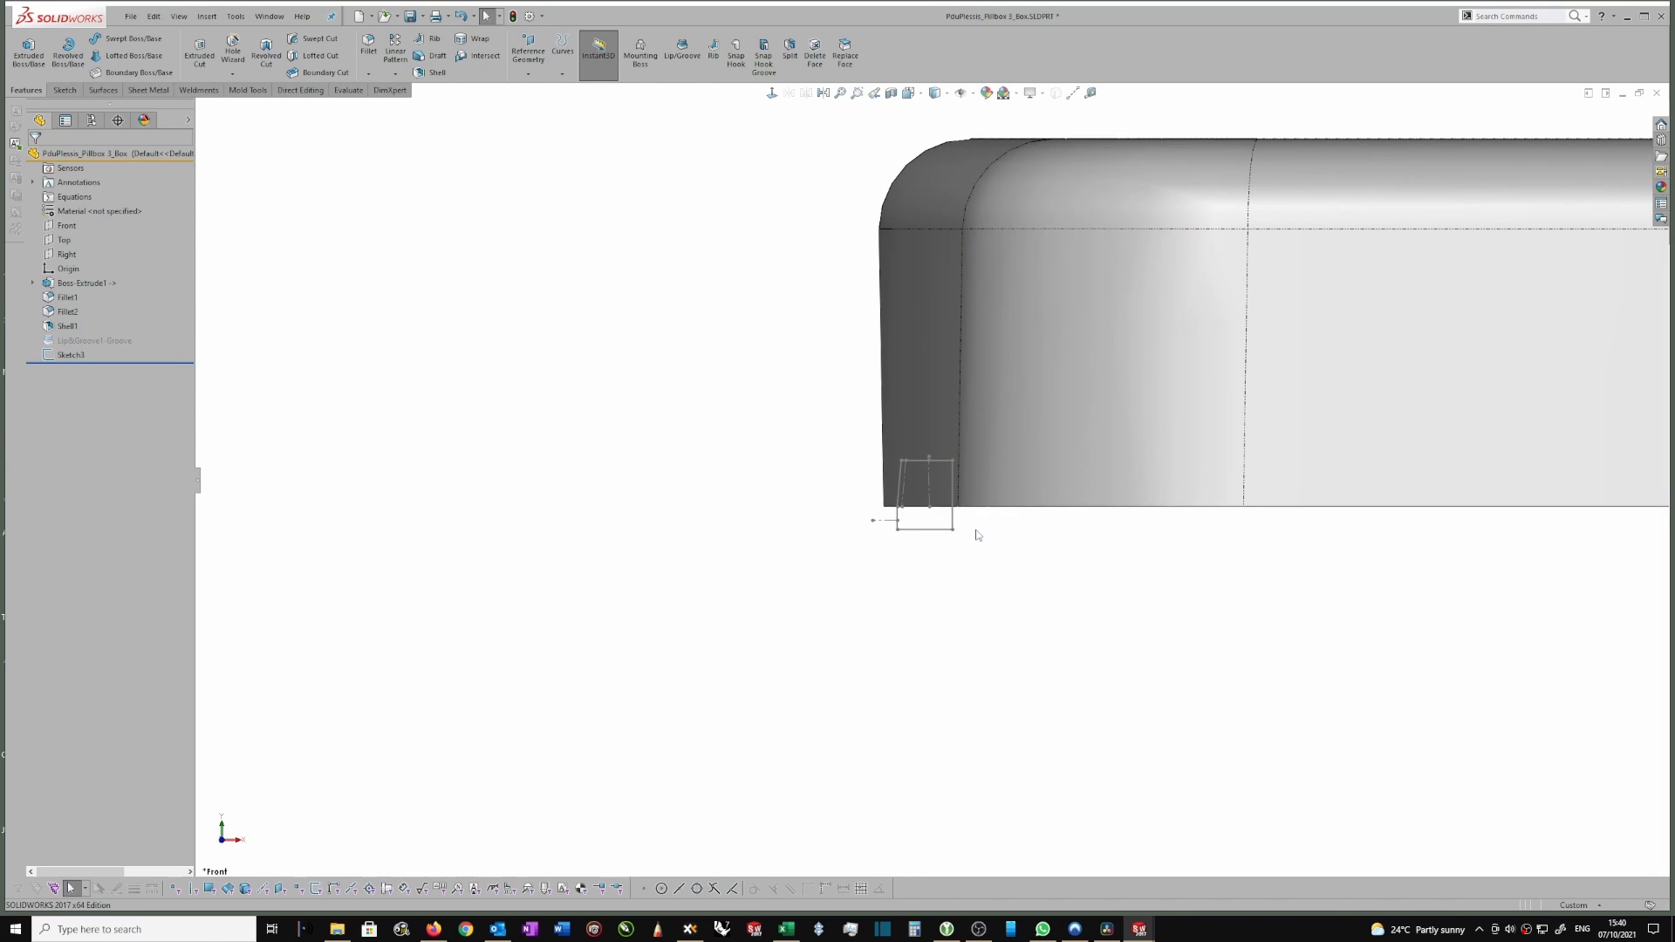
Set up a Swept Cut with the rim profile sketch as the profile and the short side's inner rim edge as the path.
middle_drag(981, 559, 972, 535)
scroll(976, 491, up, 8)
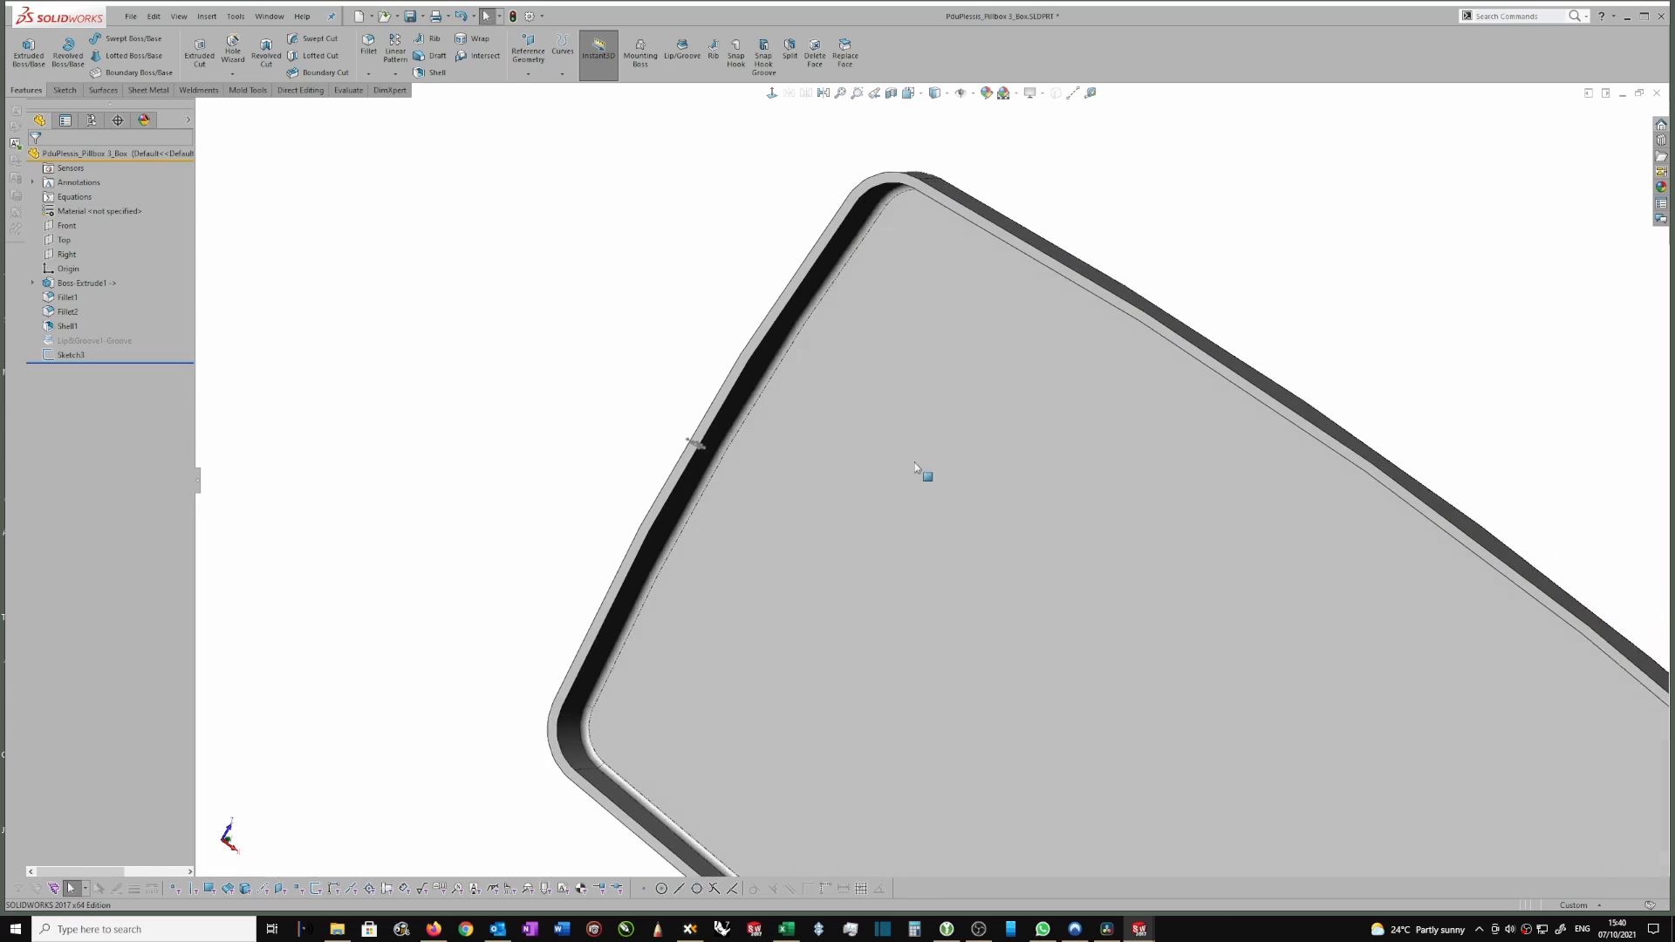
middle_drag(1050, 422, 923, 433)
scroll(872, 358, down, 10)
scroll(862, 336, down, 3)
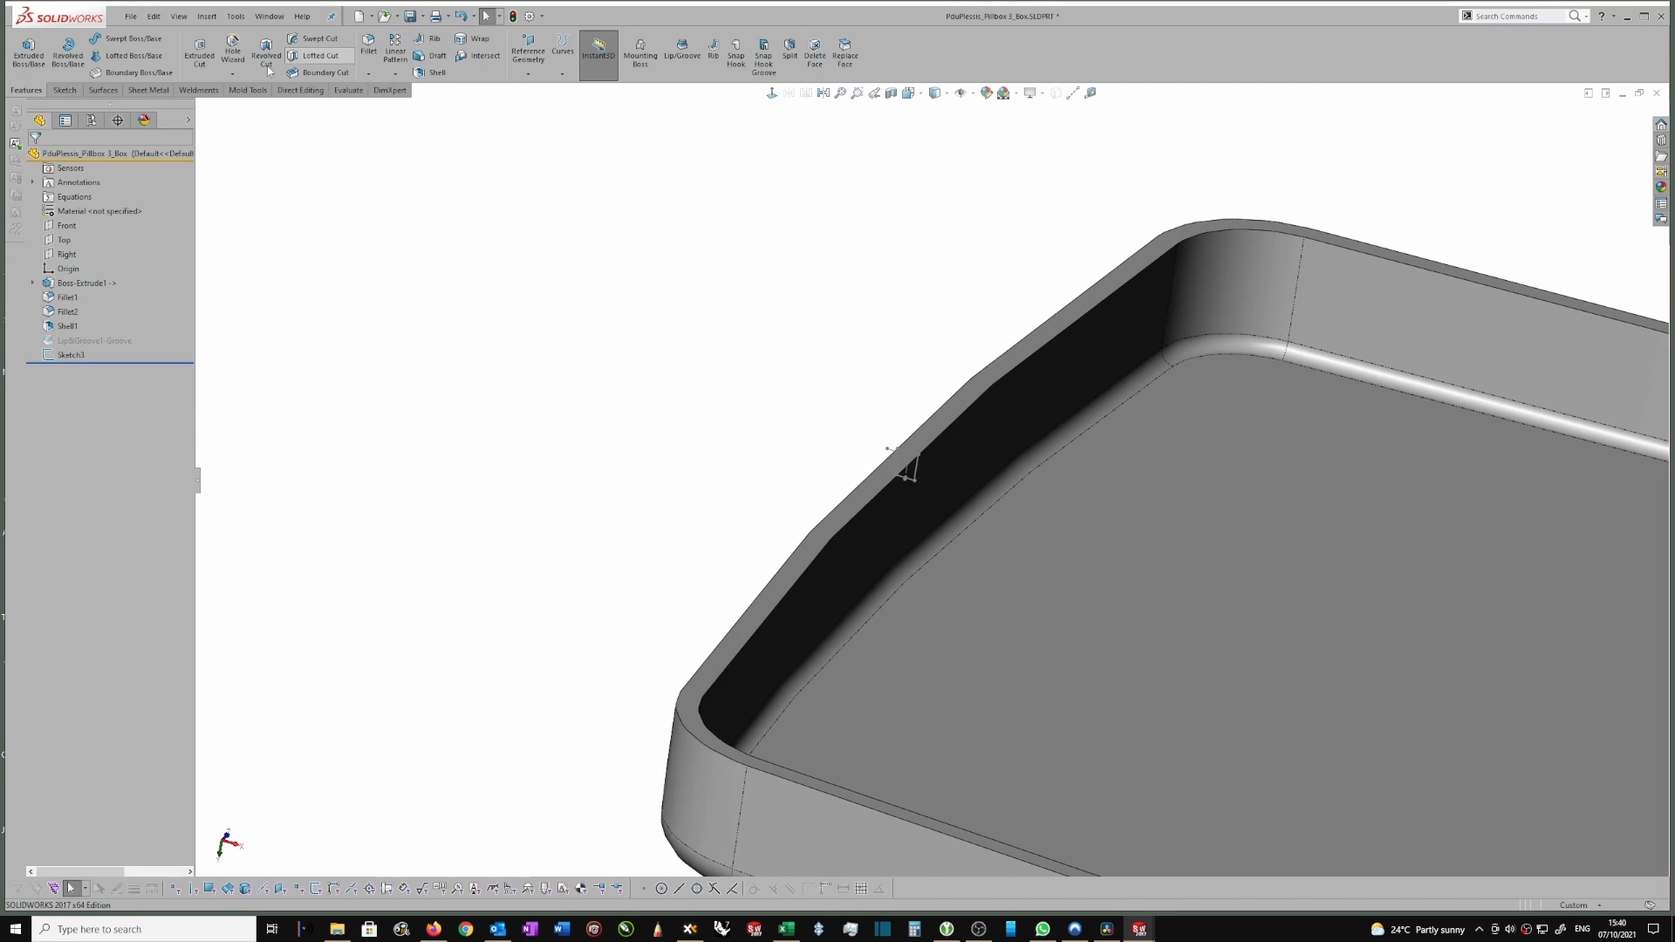
click(309, 40)
scroll(1140, 583, down, 3)
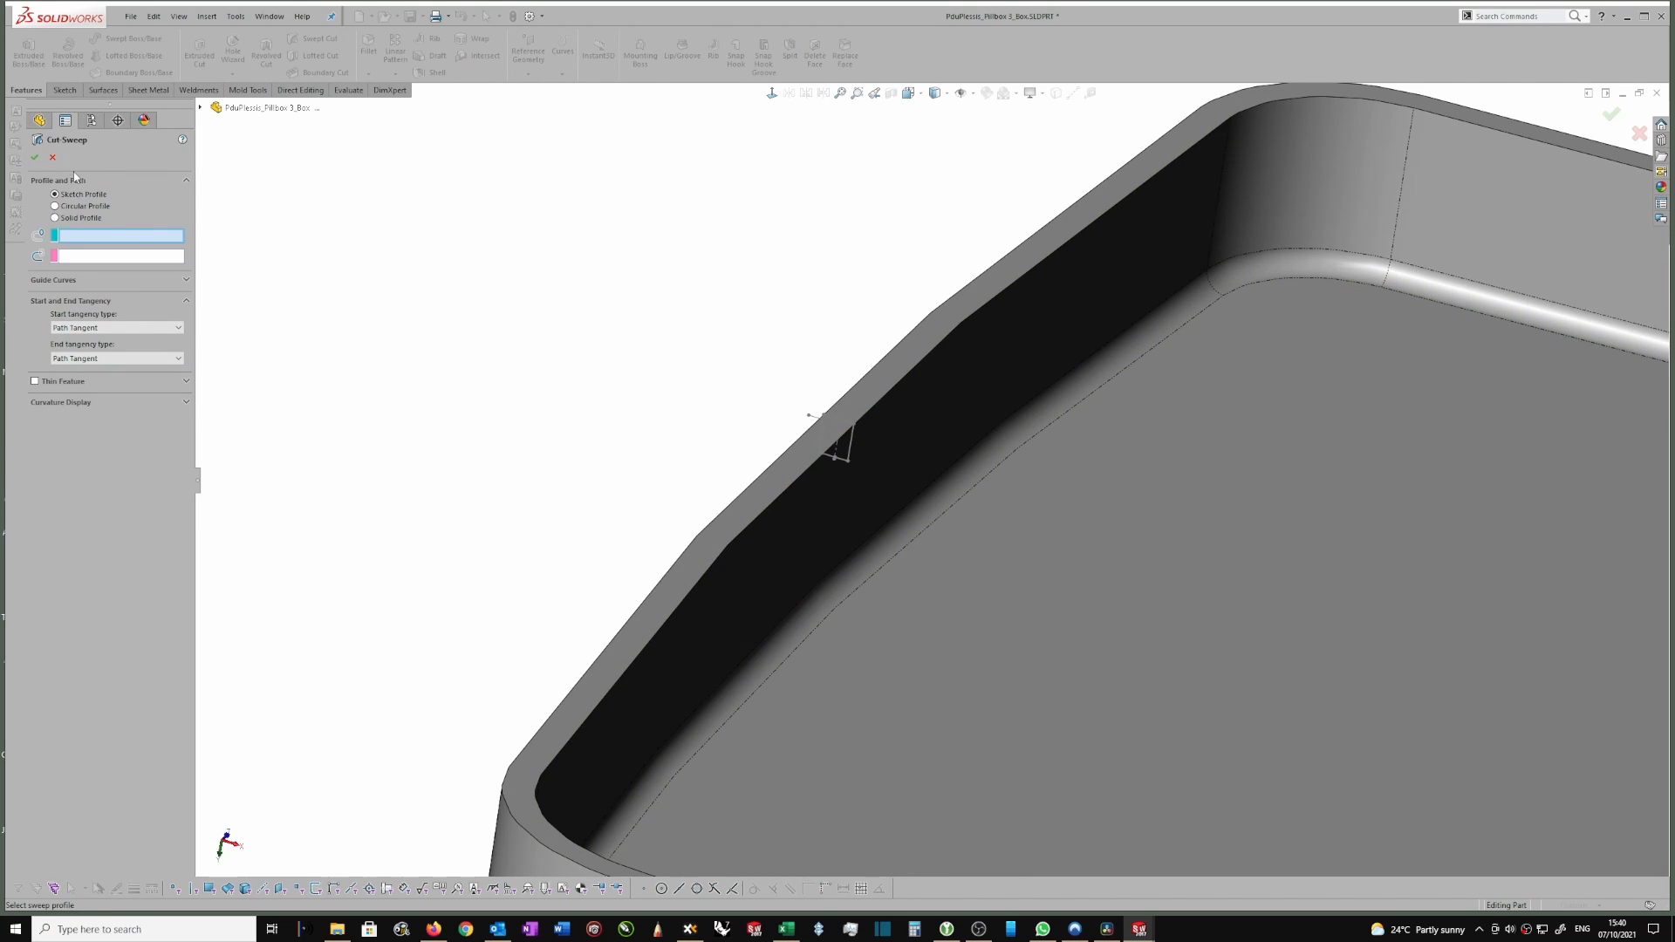
click(852, 448)
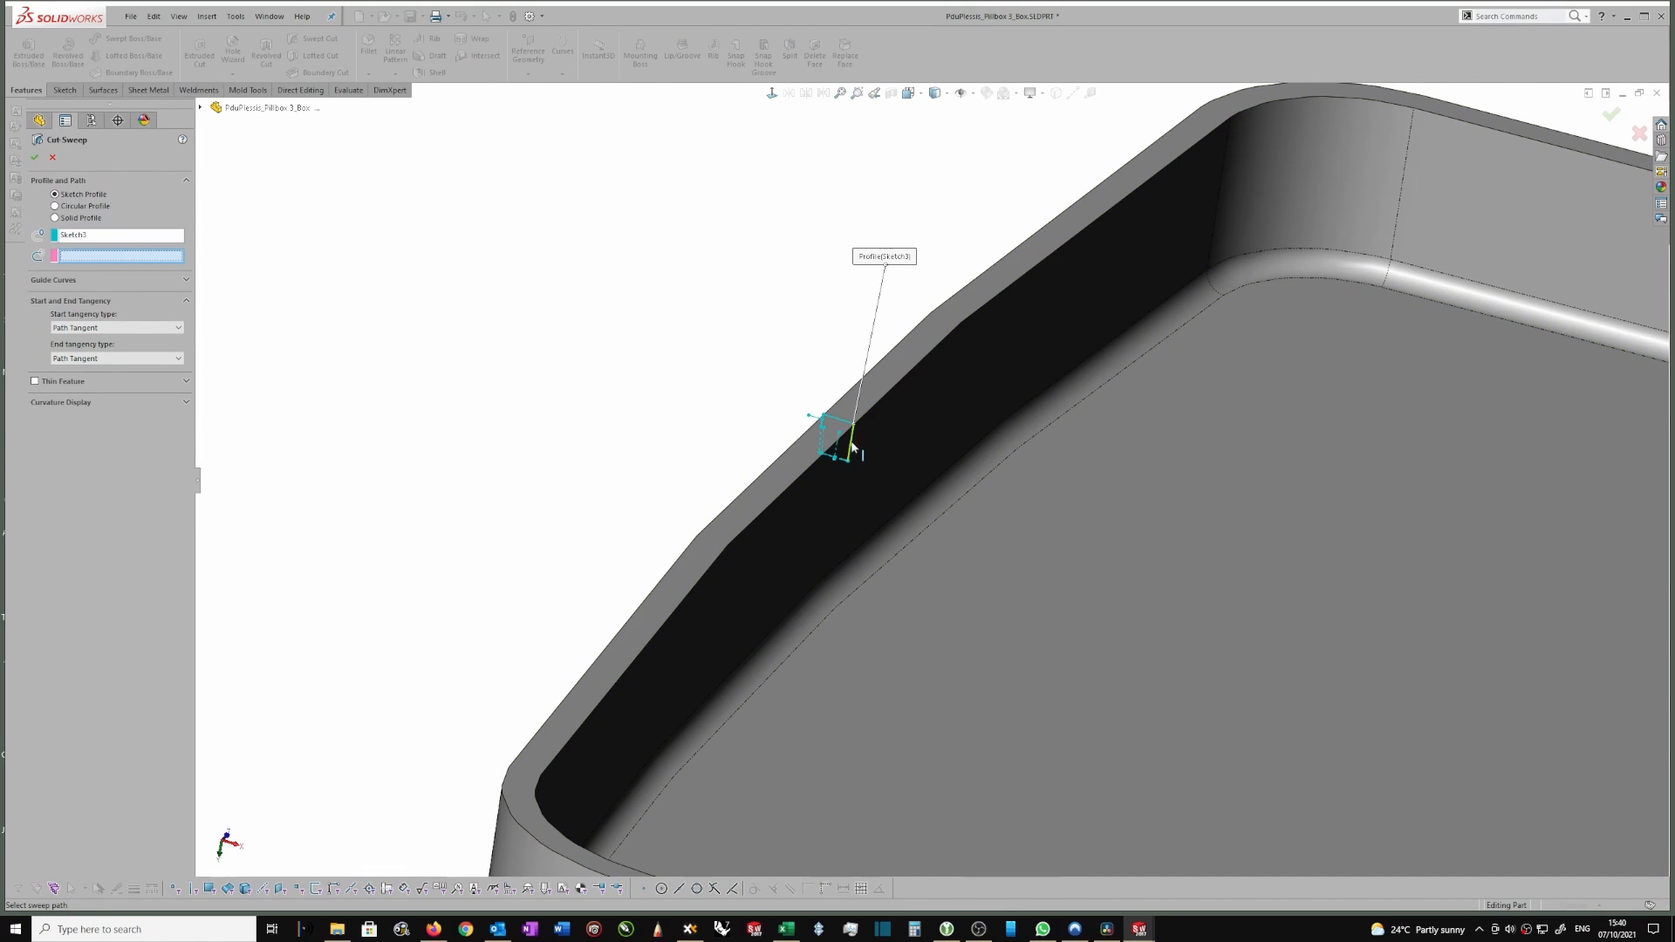
scroll(840, 451, down, 5)
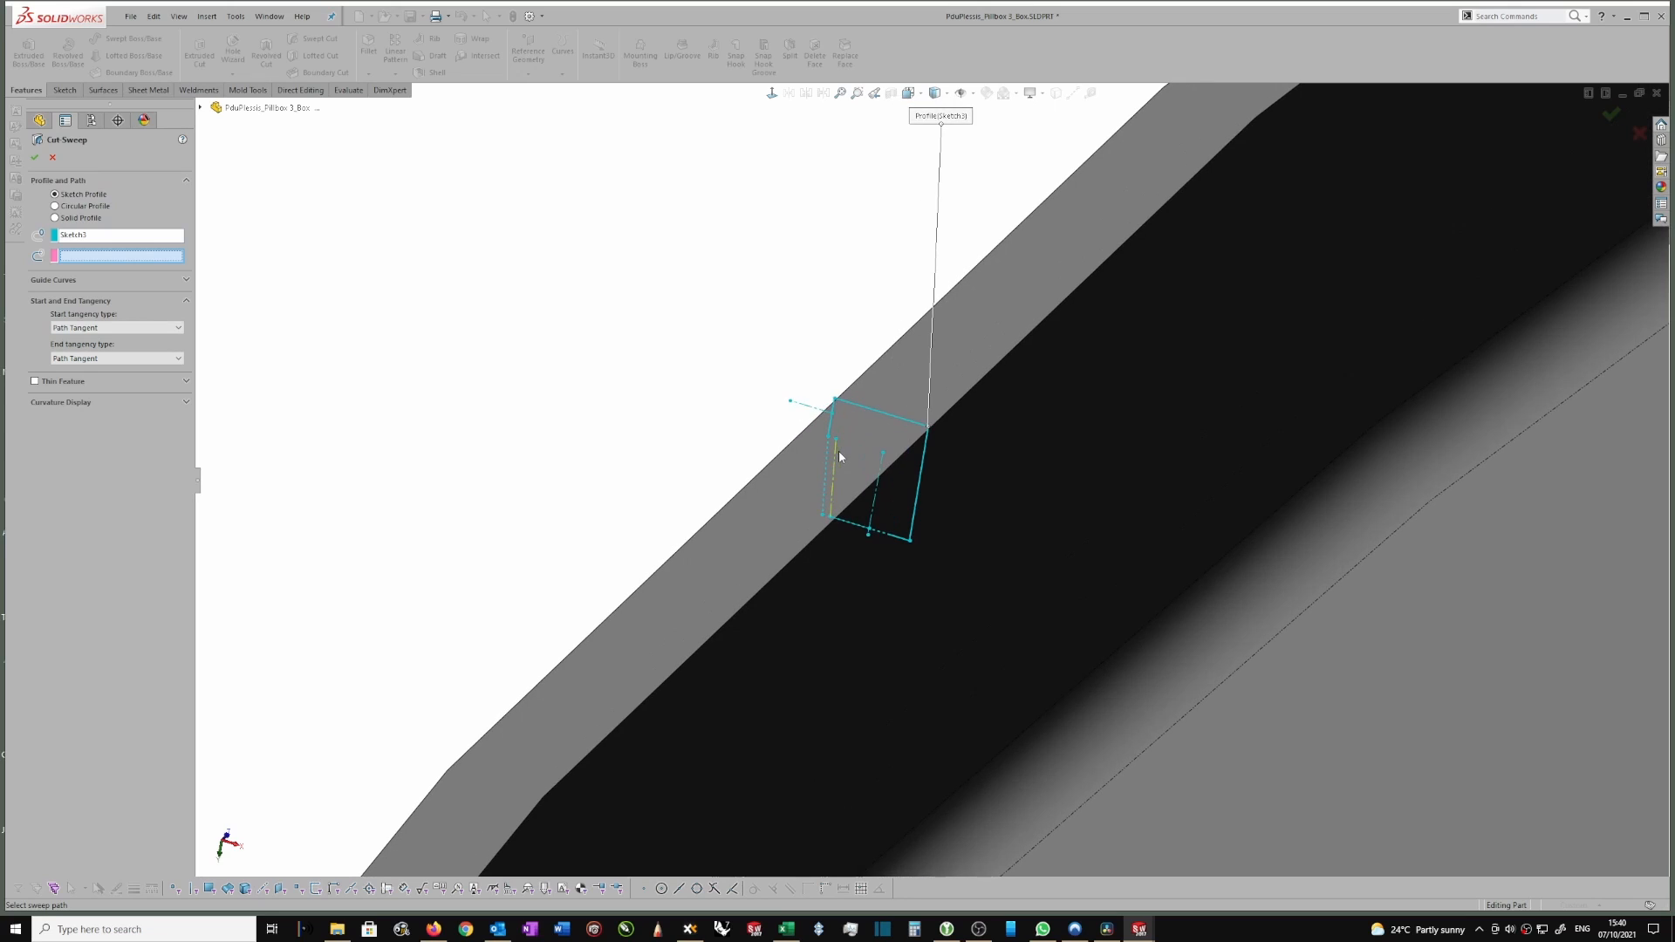
scroll(839, 463, up, 5)
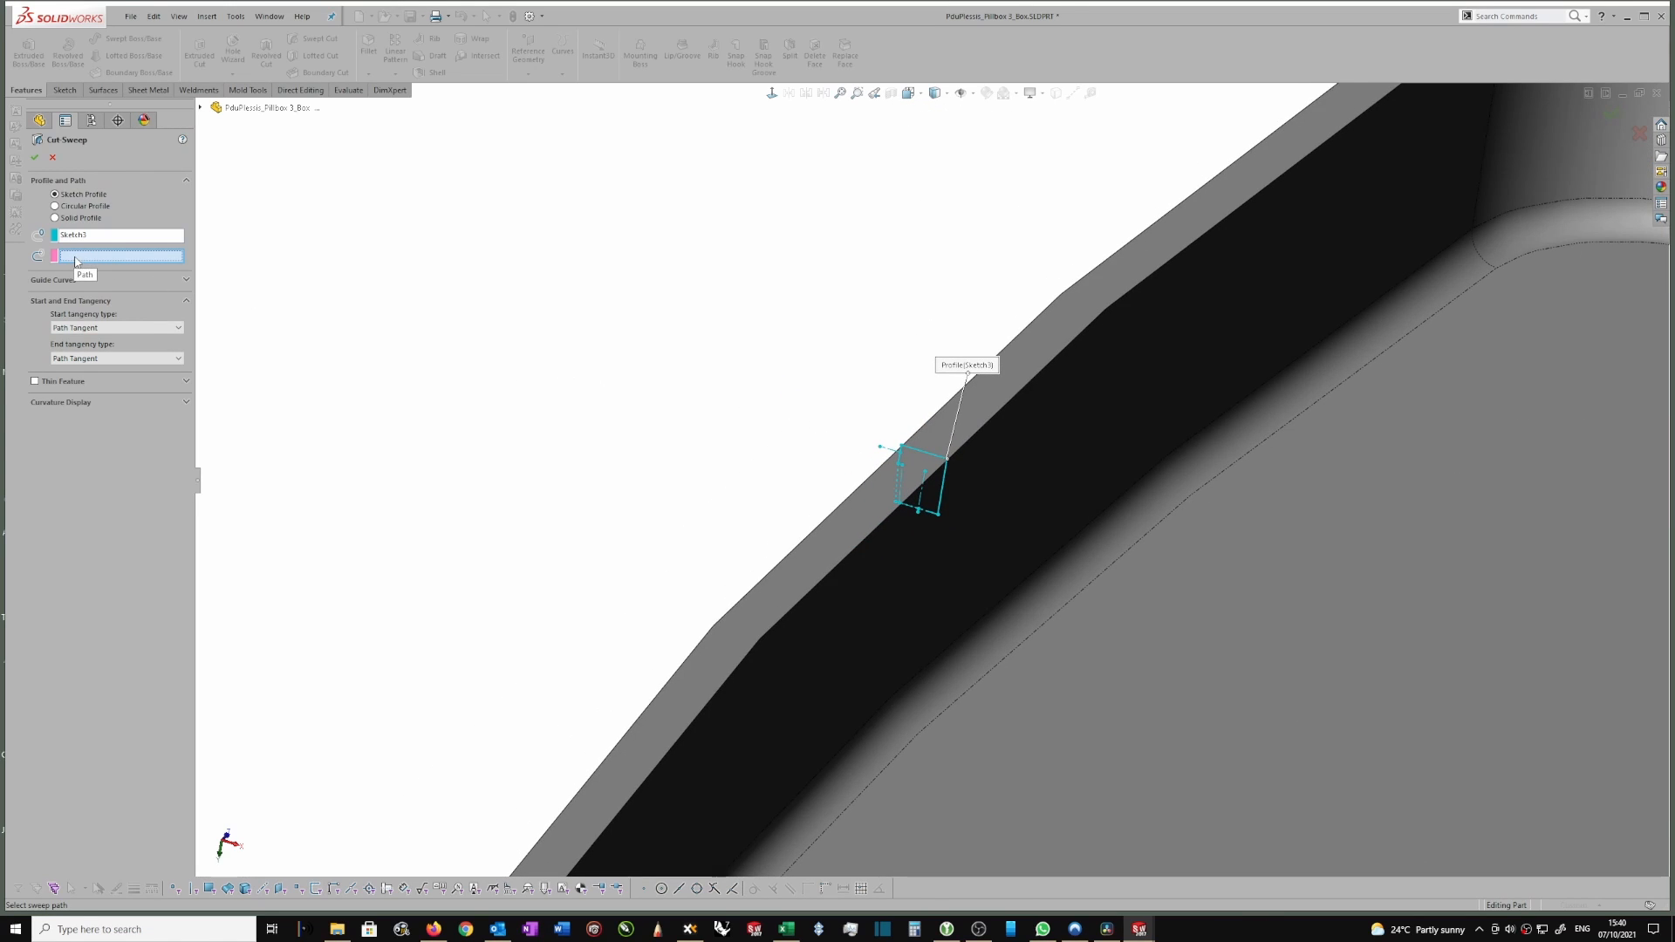
scroll(1036, 375, up, 1)
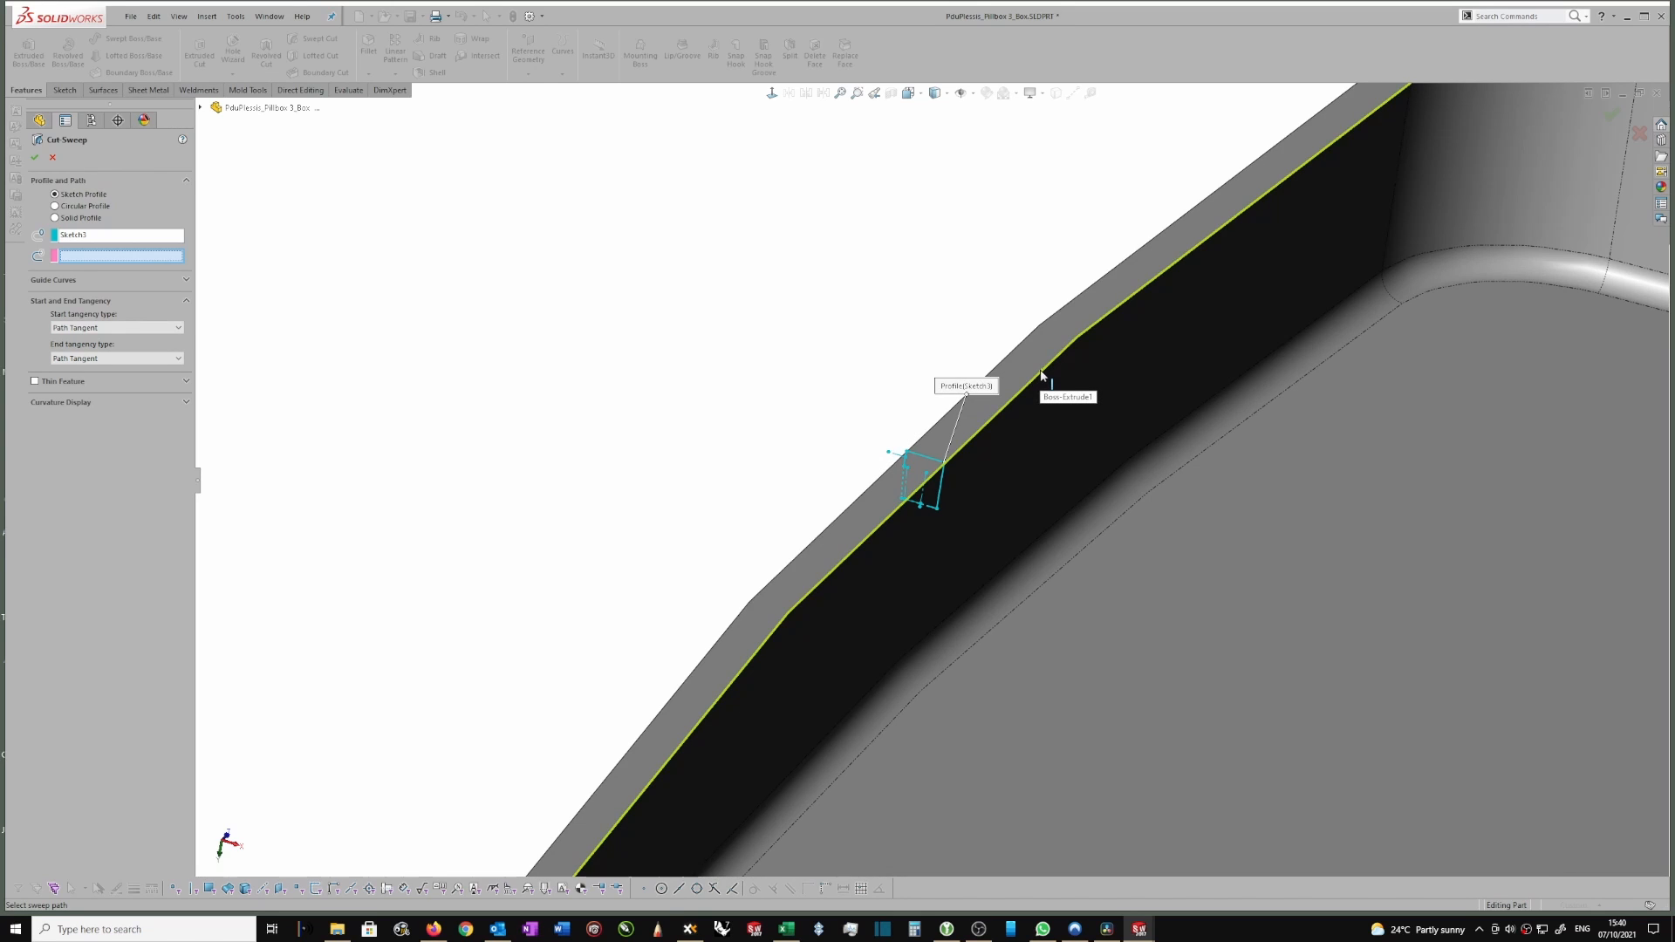
click(1041, 375)
scroll(1074, 333, up, 3)
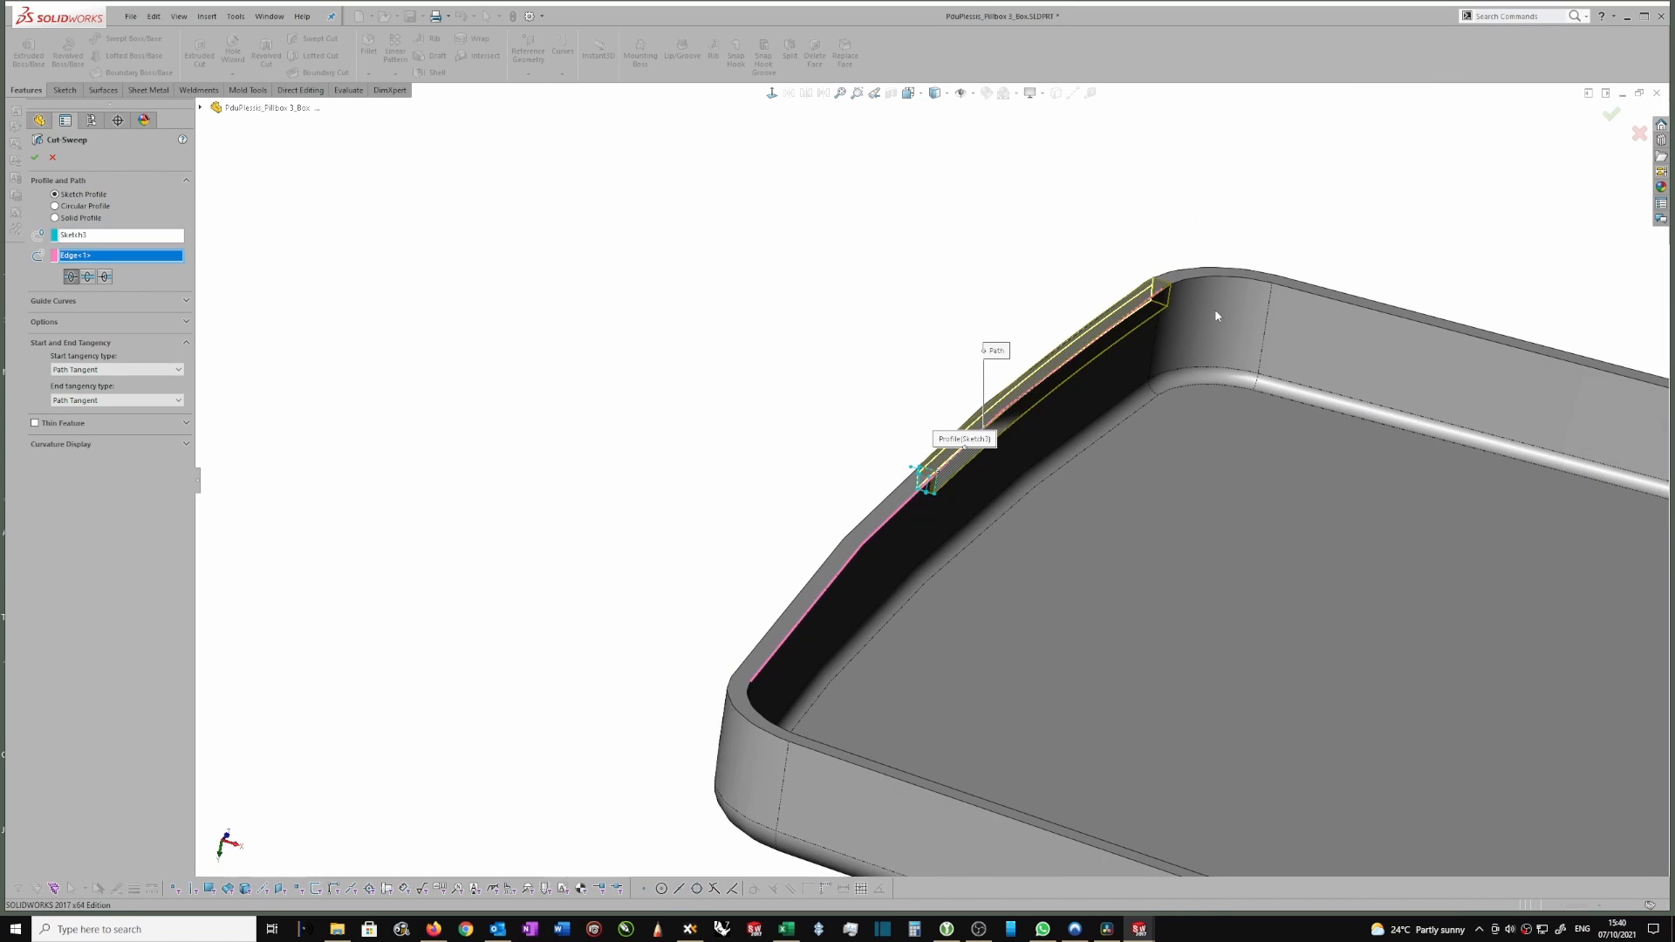
scroll(1217, 316, up, 2)
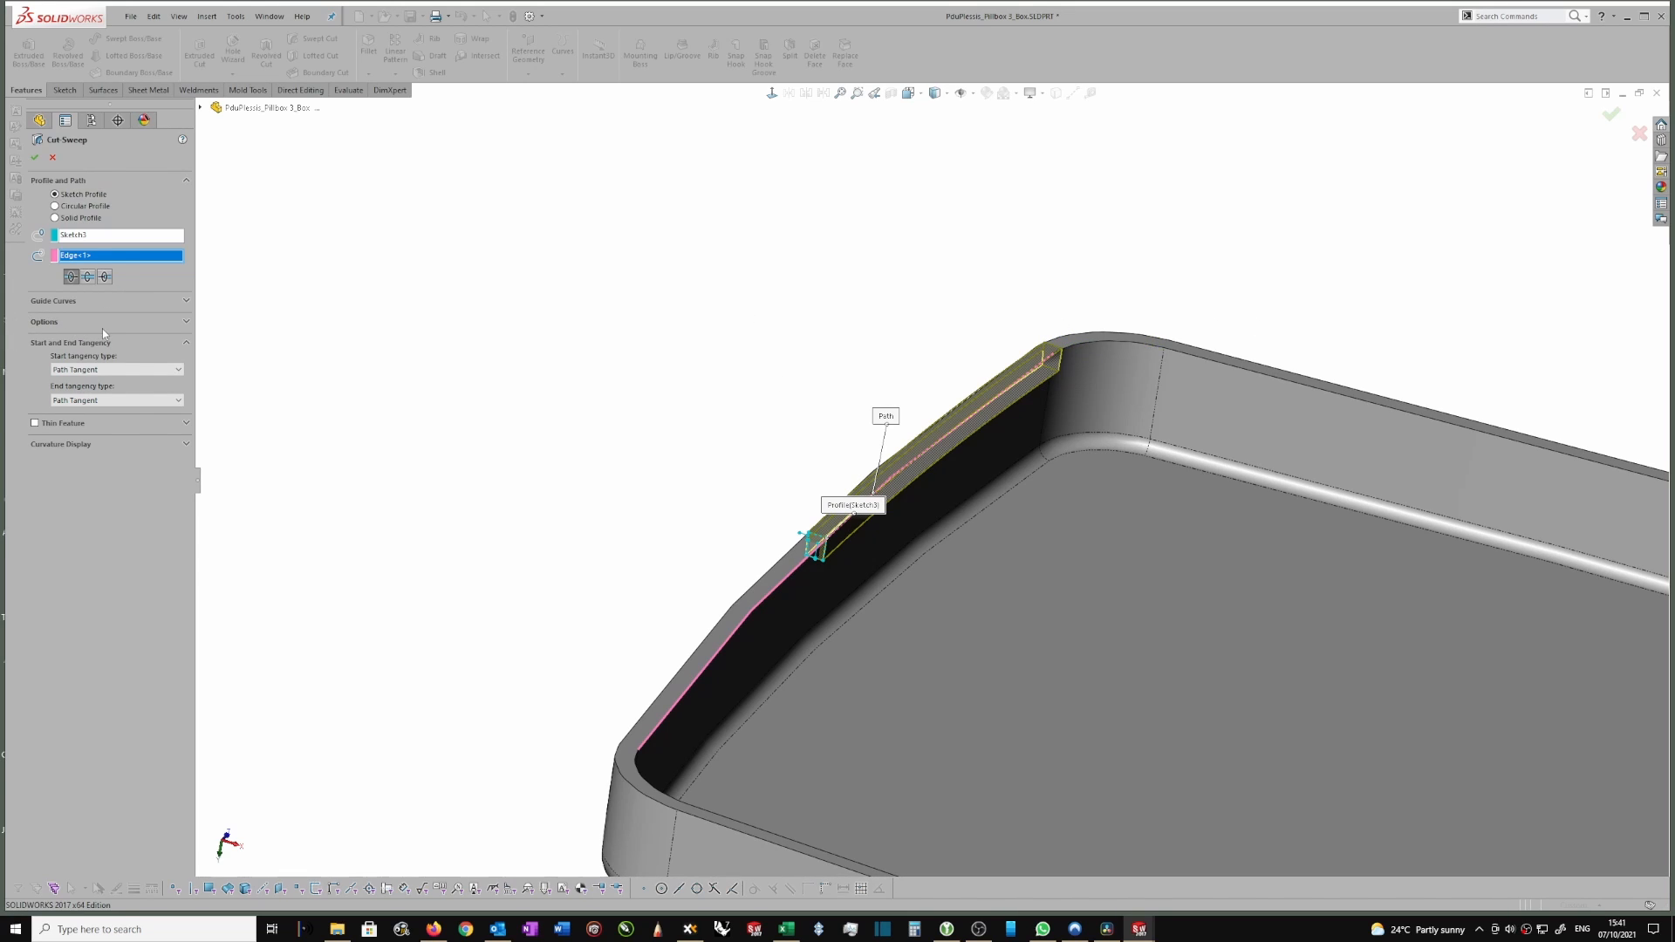
Enable tangent propagation so the path follows the entire rim, and complete the Swept Cut.
click(186, 323)
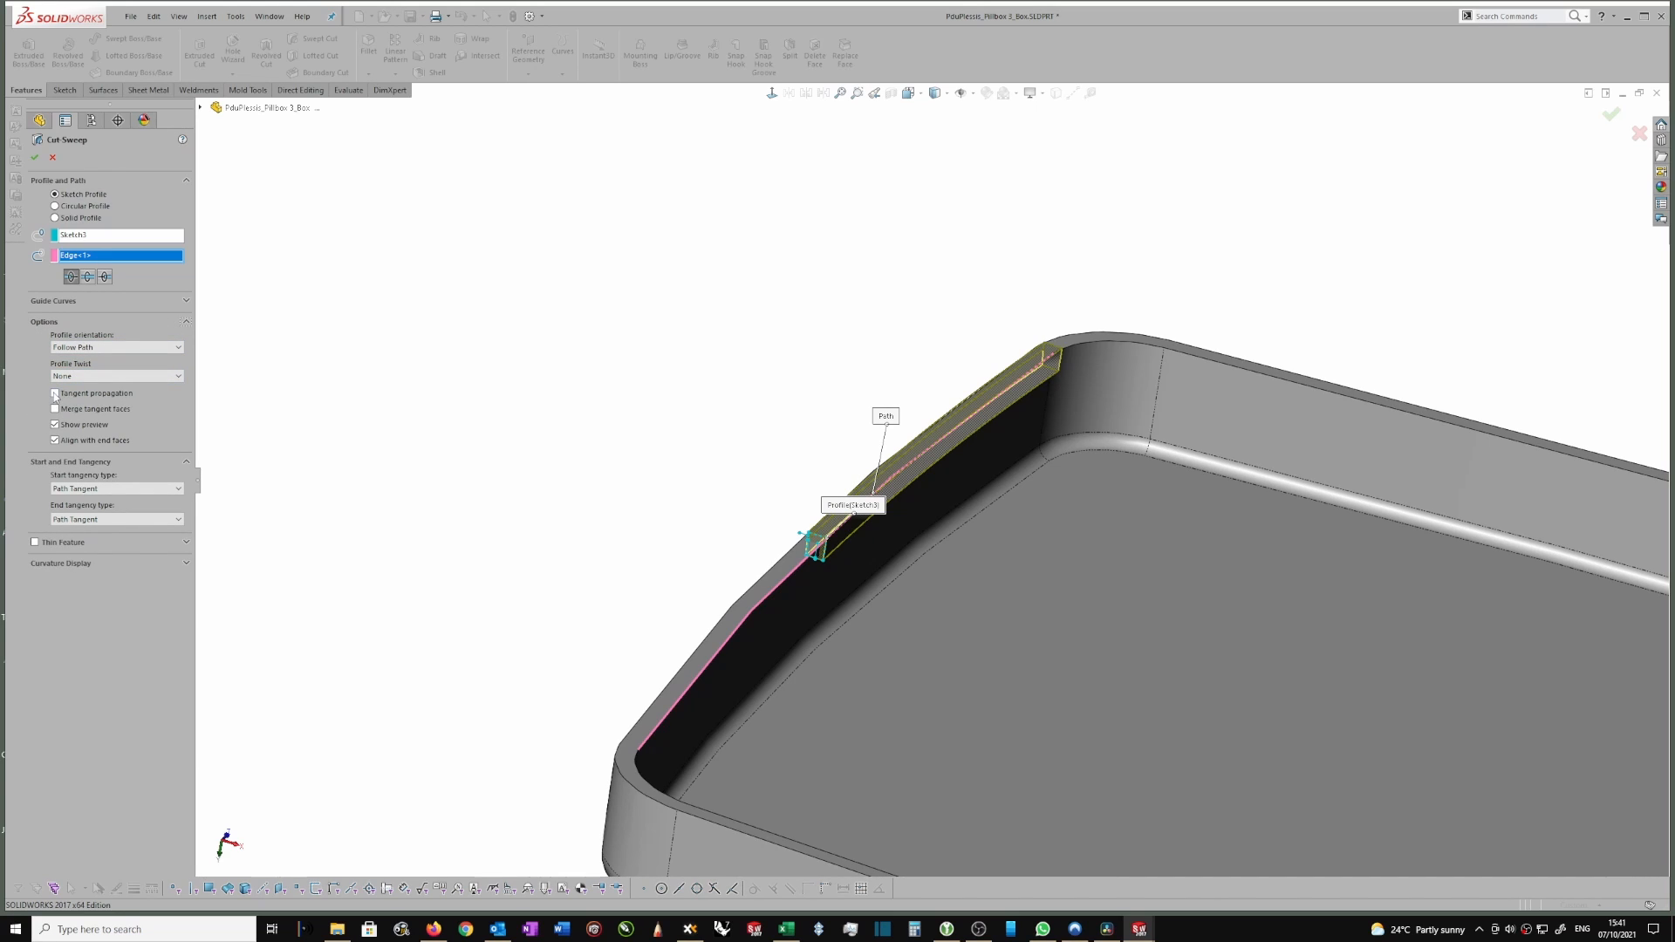
scroll(721, 370, up, 2)
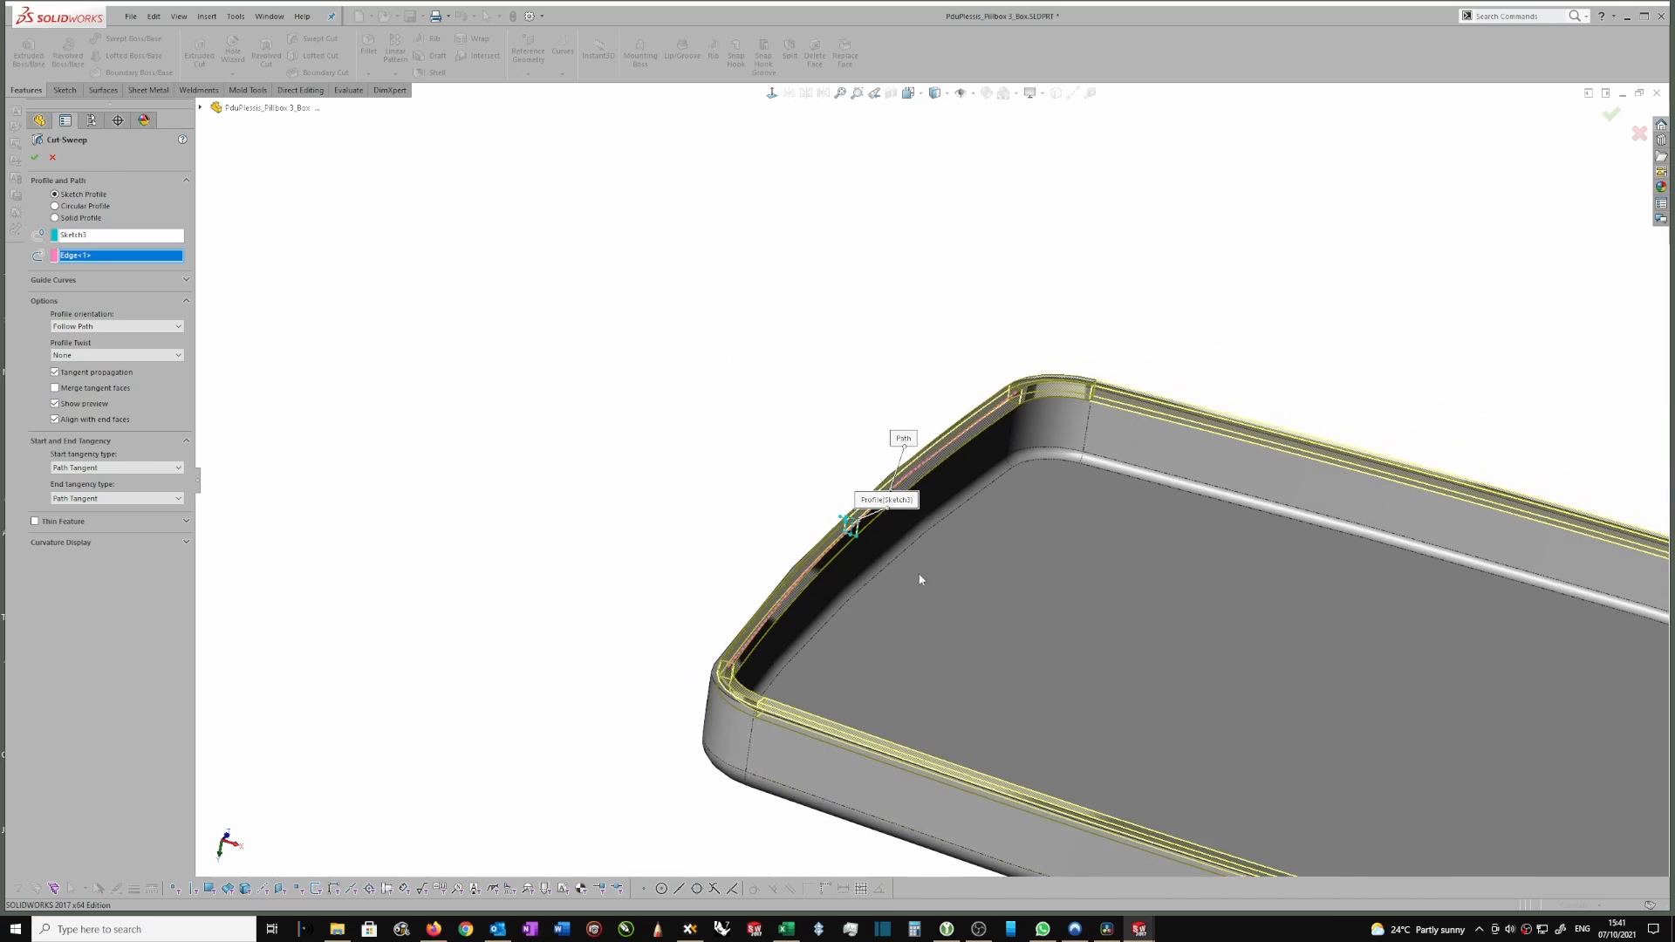
scroll(899, 589, down, 2)
scroll(755, 671, up, 1)
scroll(1329, 567, up, 2)
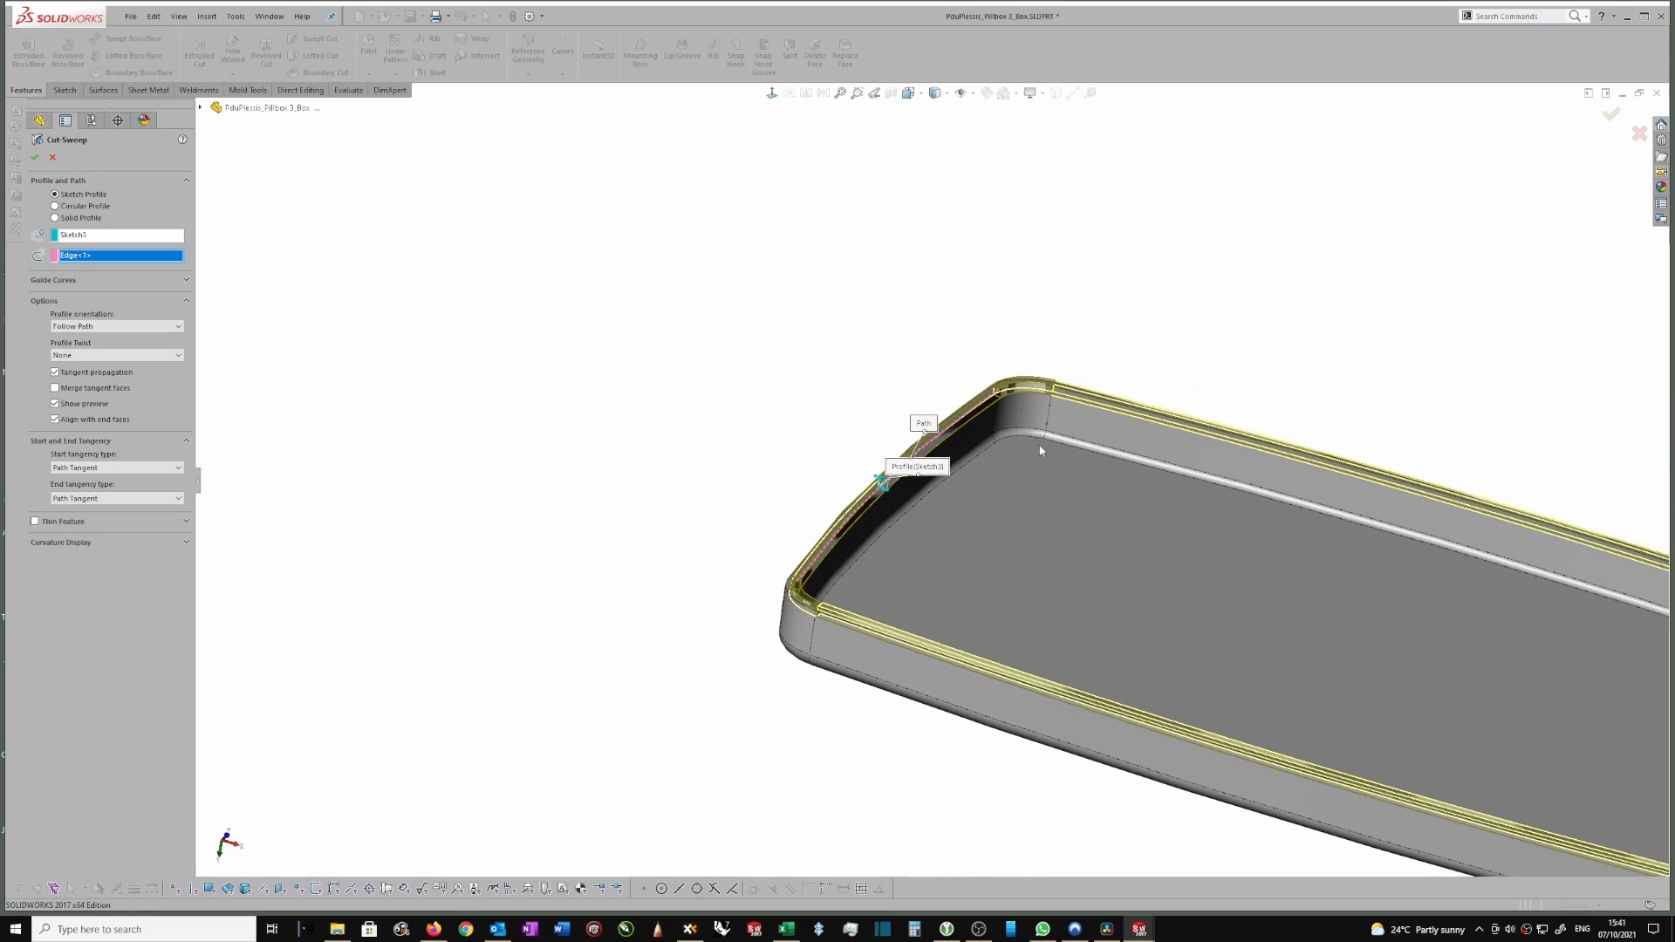
click(35, 159)
Examine the swept cut along the box's rim and corners, ending in an isometric view of the whole box.
scroll(768, 458, down, 2)
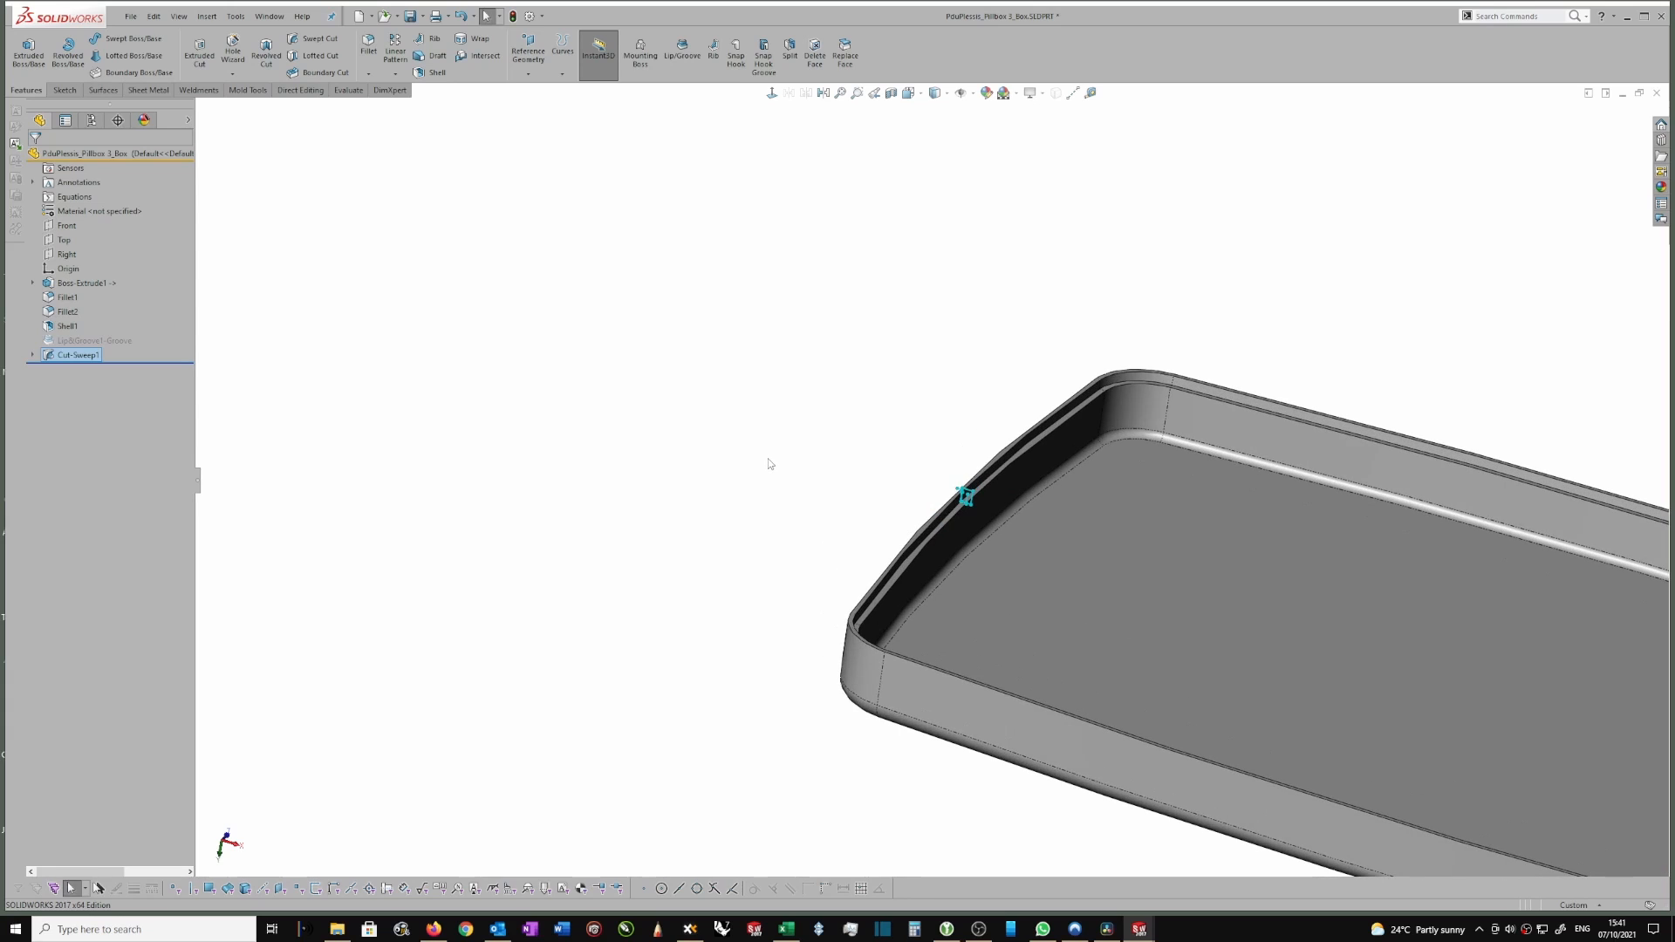
scroll(1145, 445, down, 2)
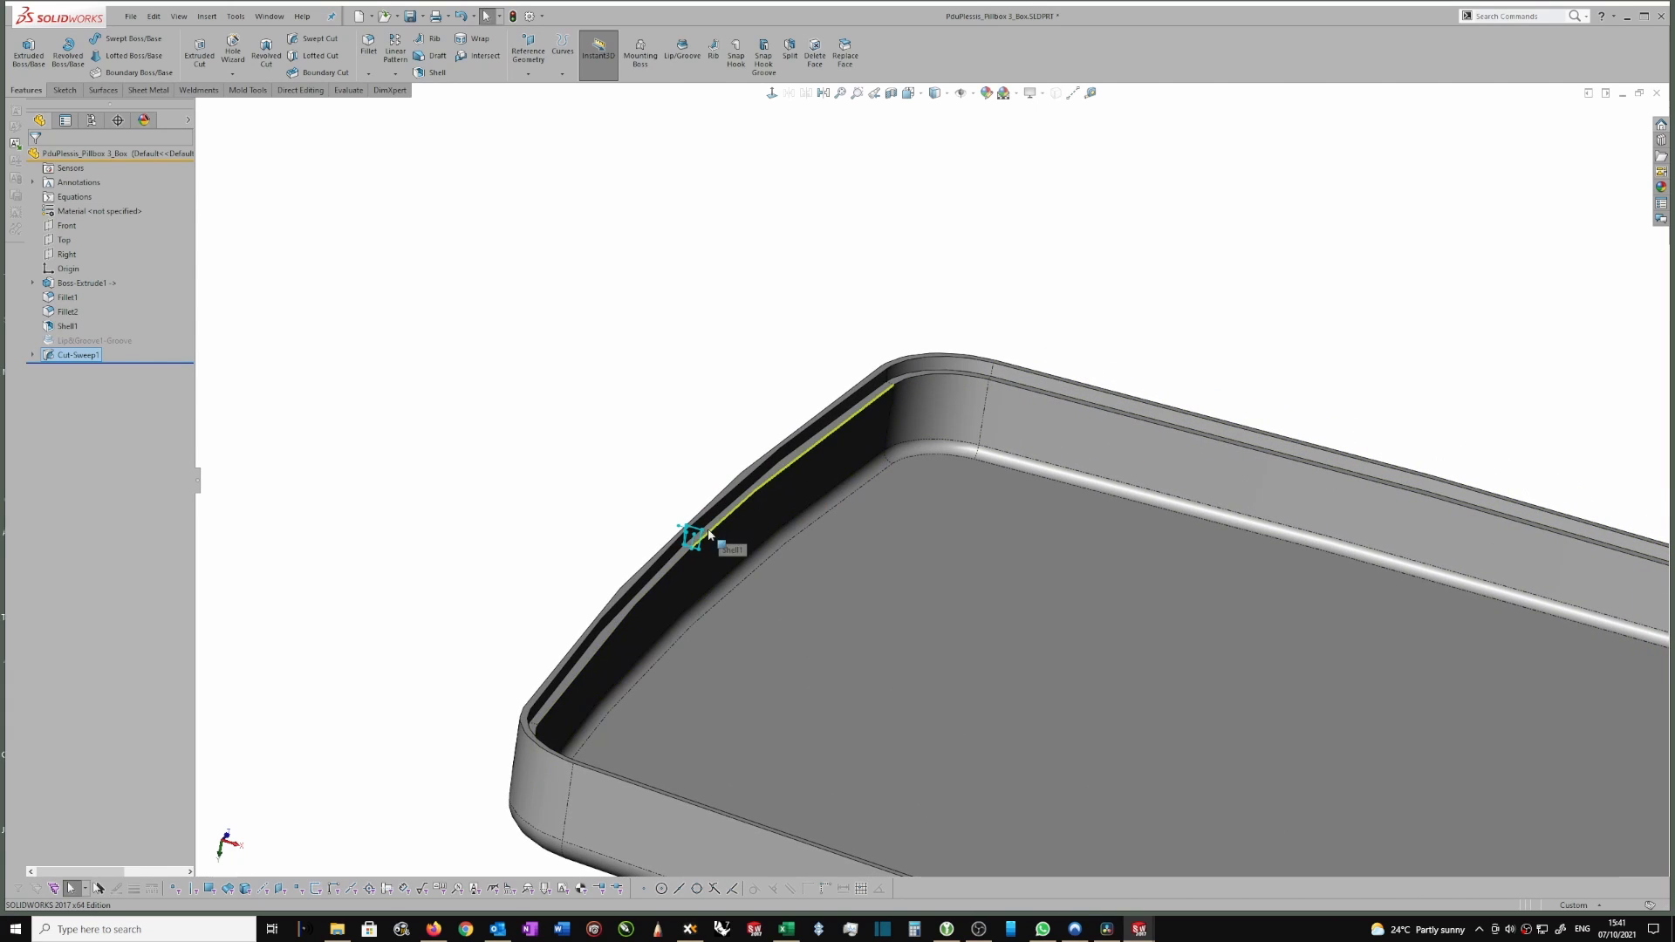
scroll(744, 488, down, 3)
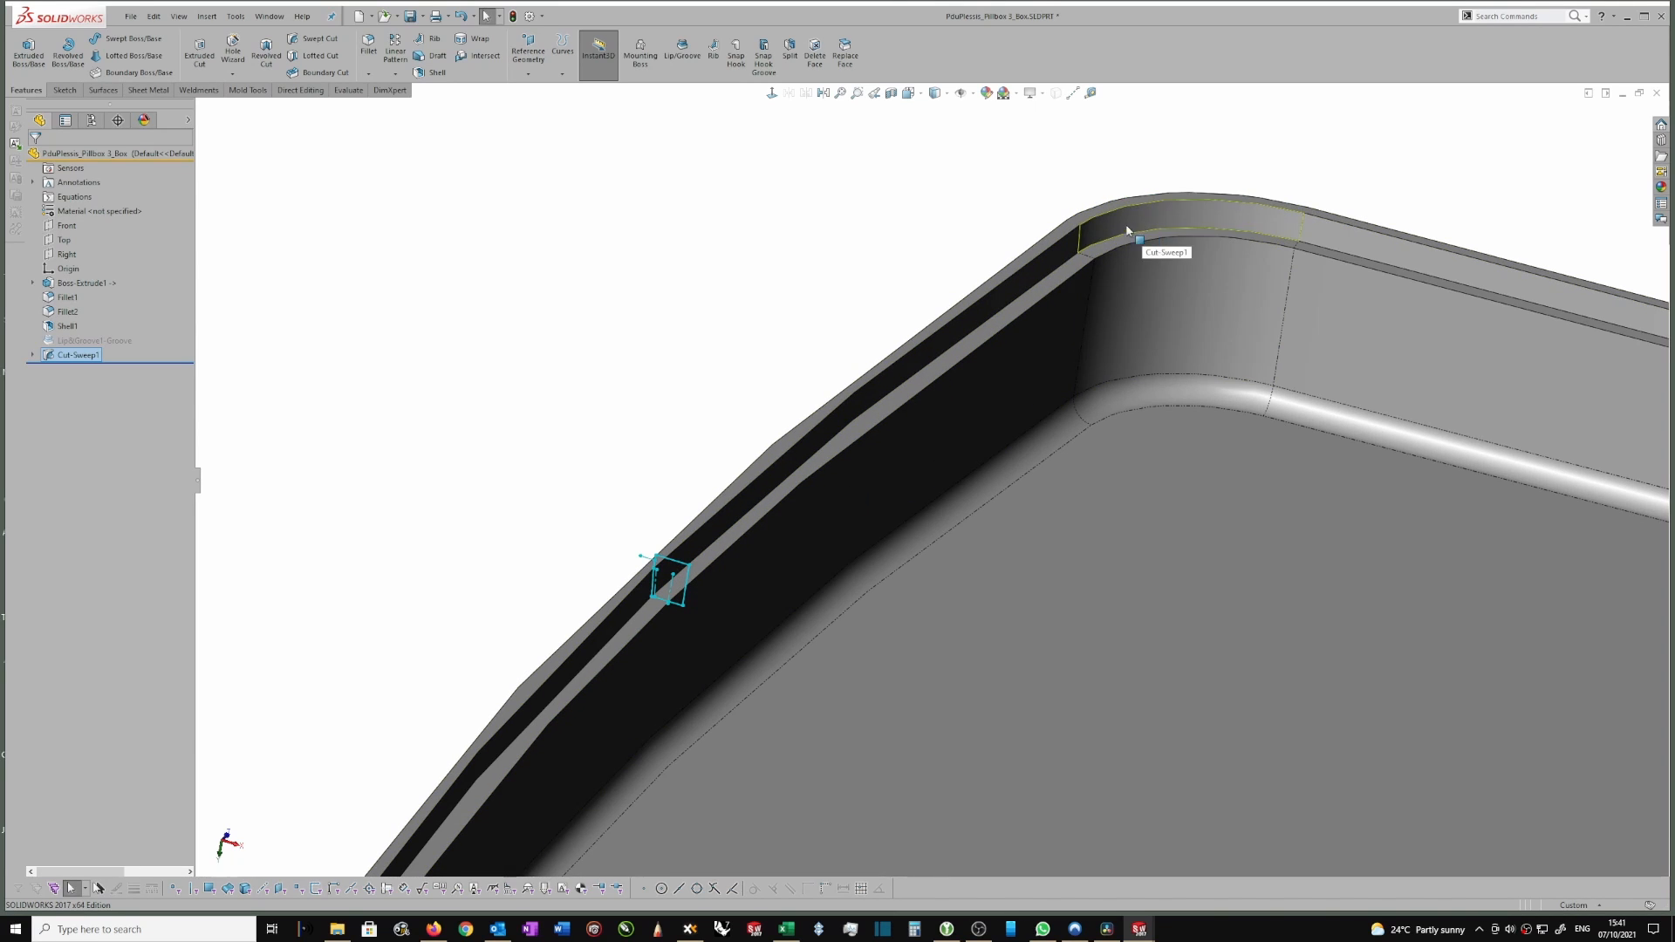
scroll(846, 299, down, 2)
click(852, 322)
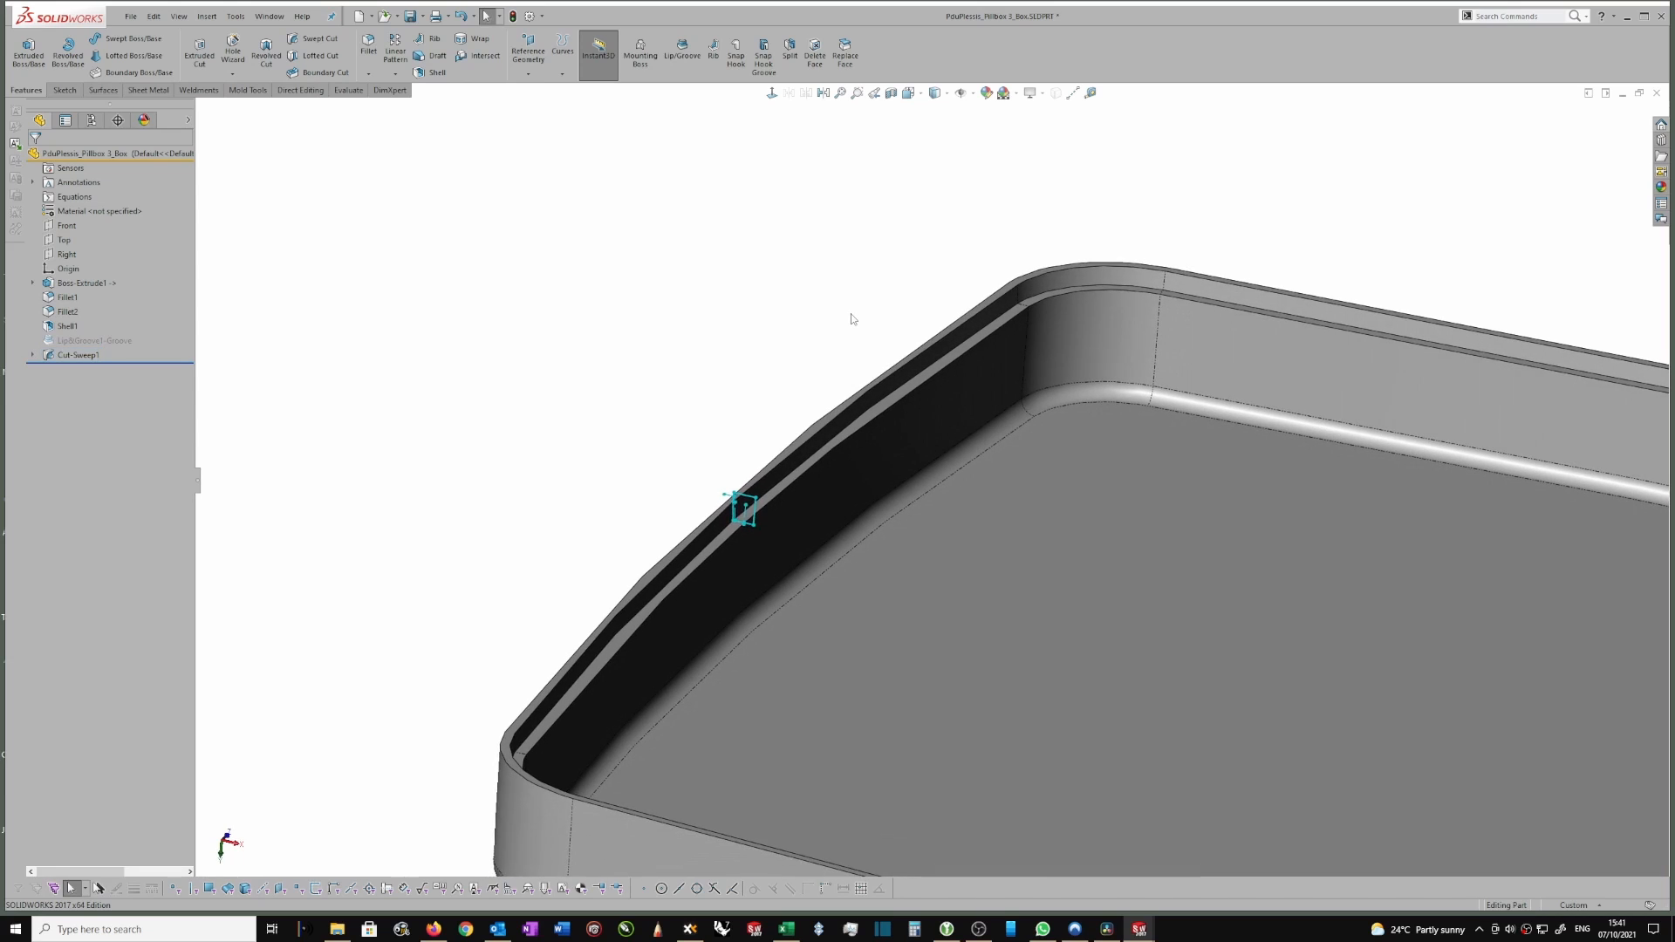
scroll(1047, 268, down, 3)
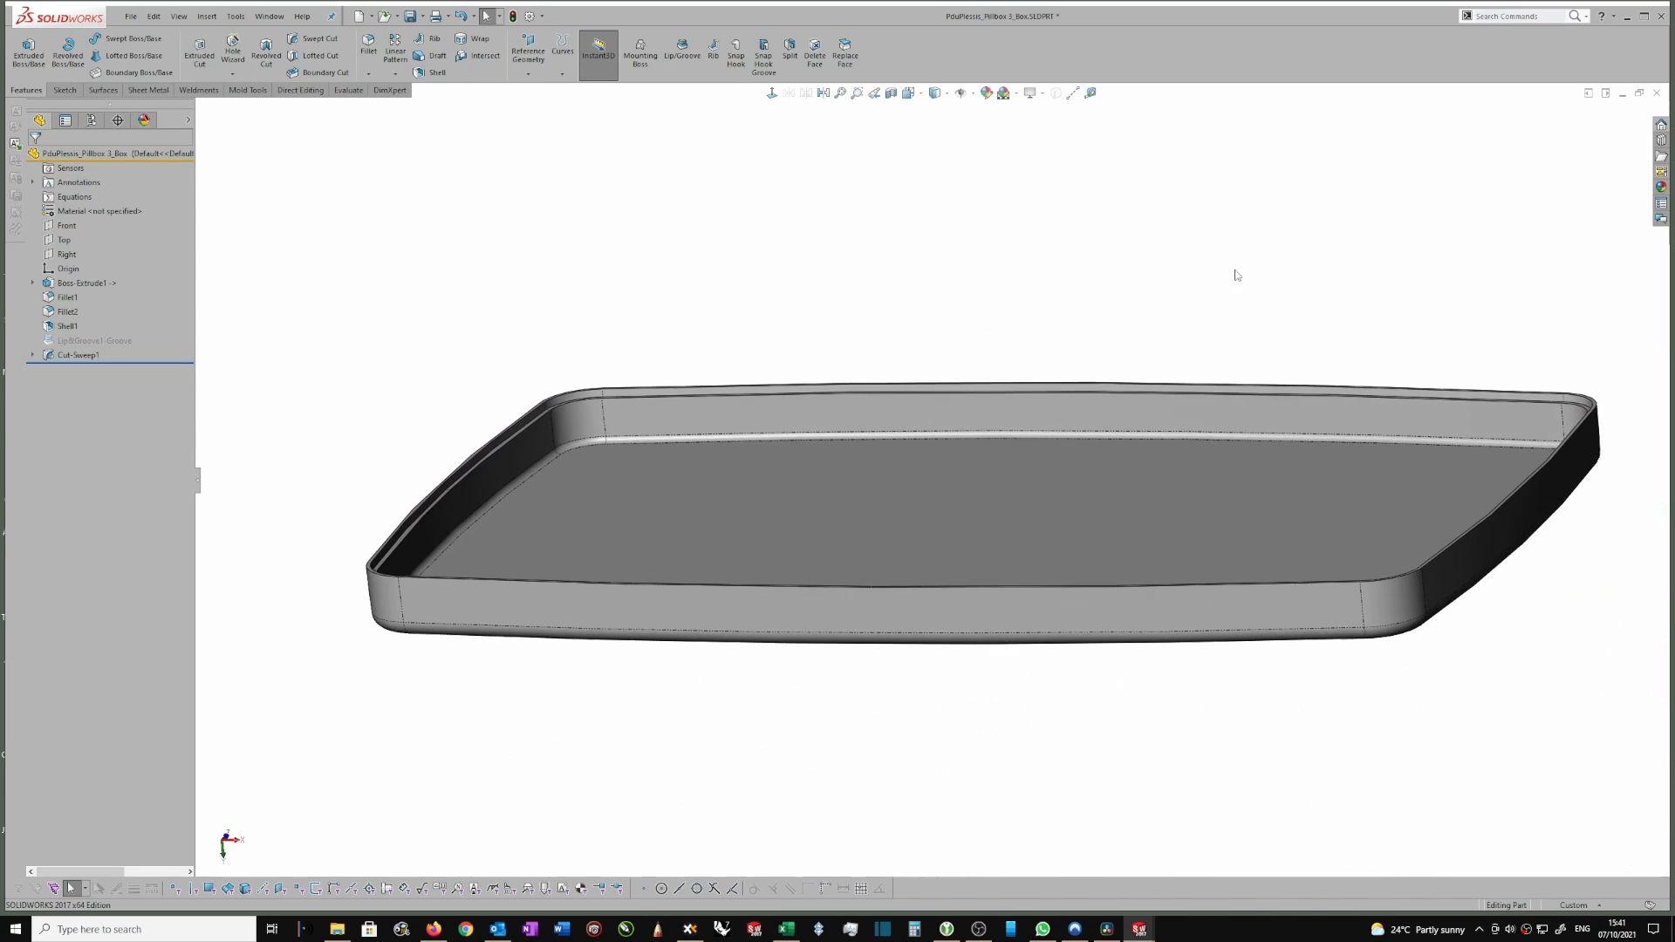
key(ctrl+7)
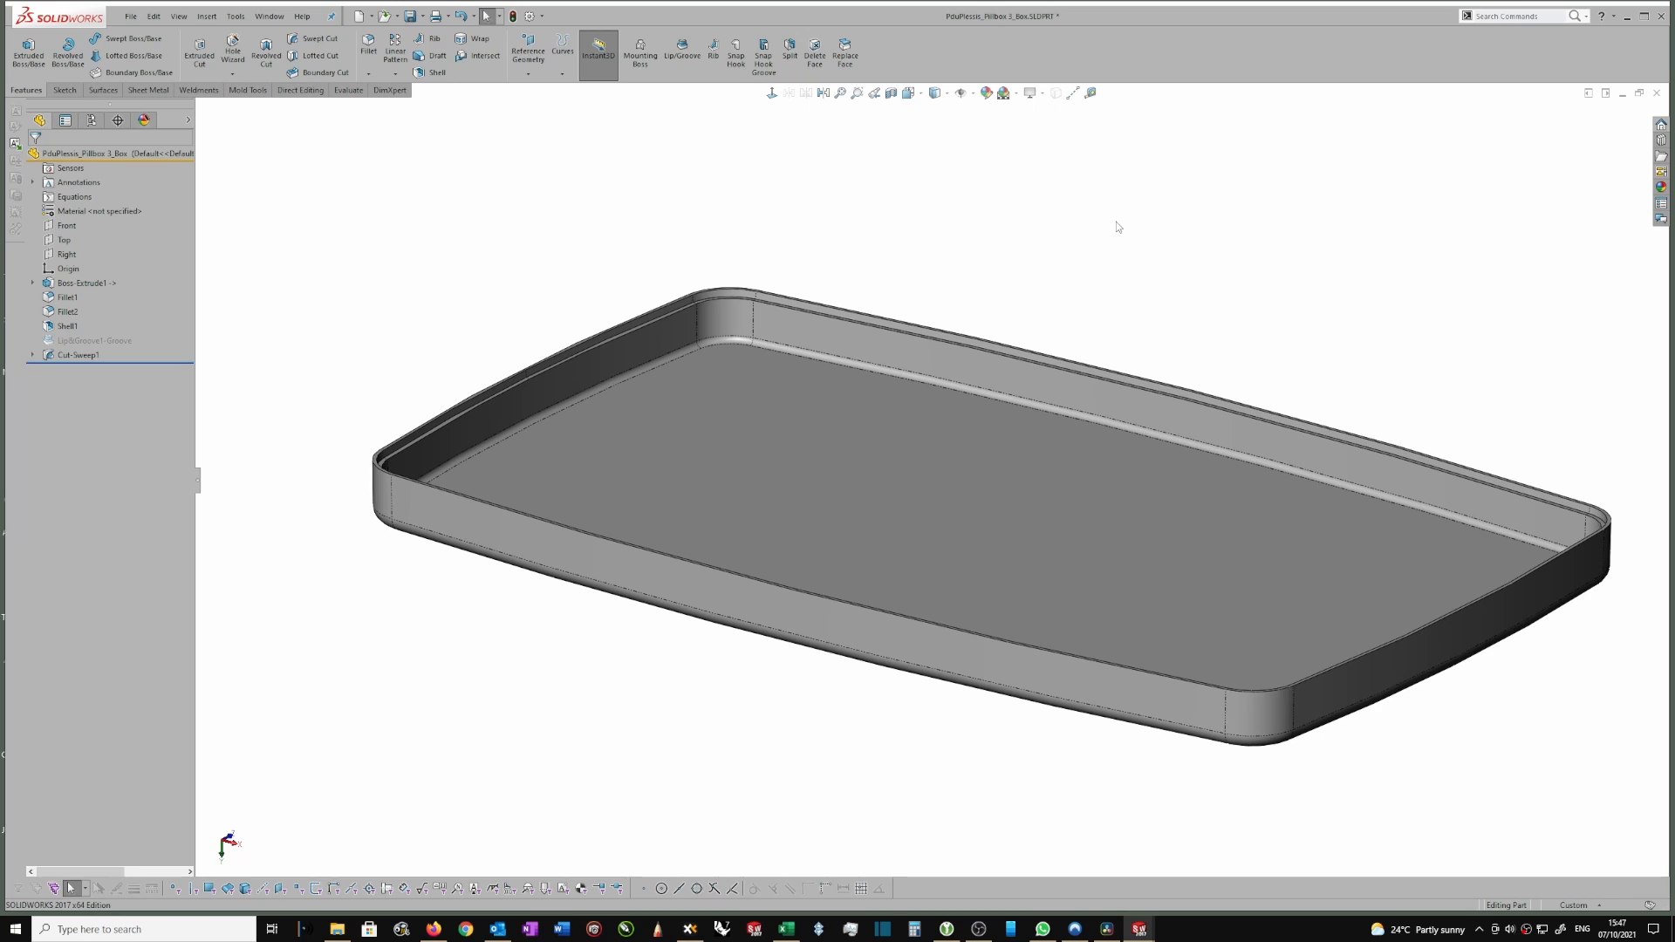
right_drag(1112, 253, 1116, 261)
Switch to the pillbox lid part and start a new sketch on its Front plane.
key(ctrl+Tab)
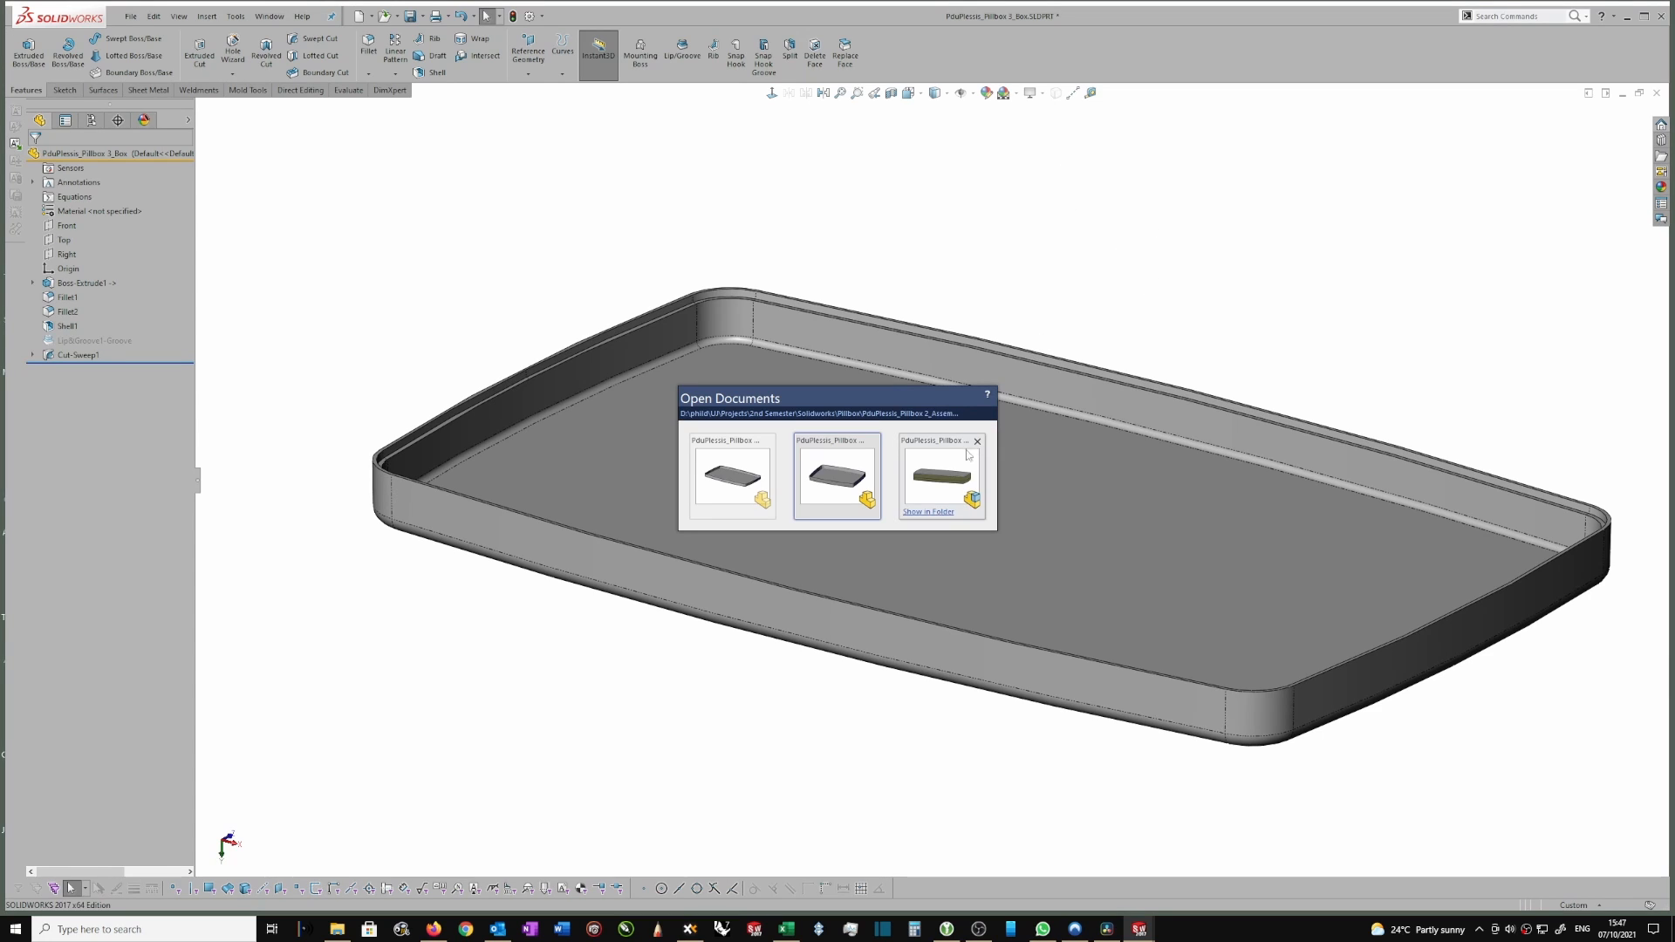
click(843, 495)
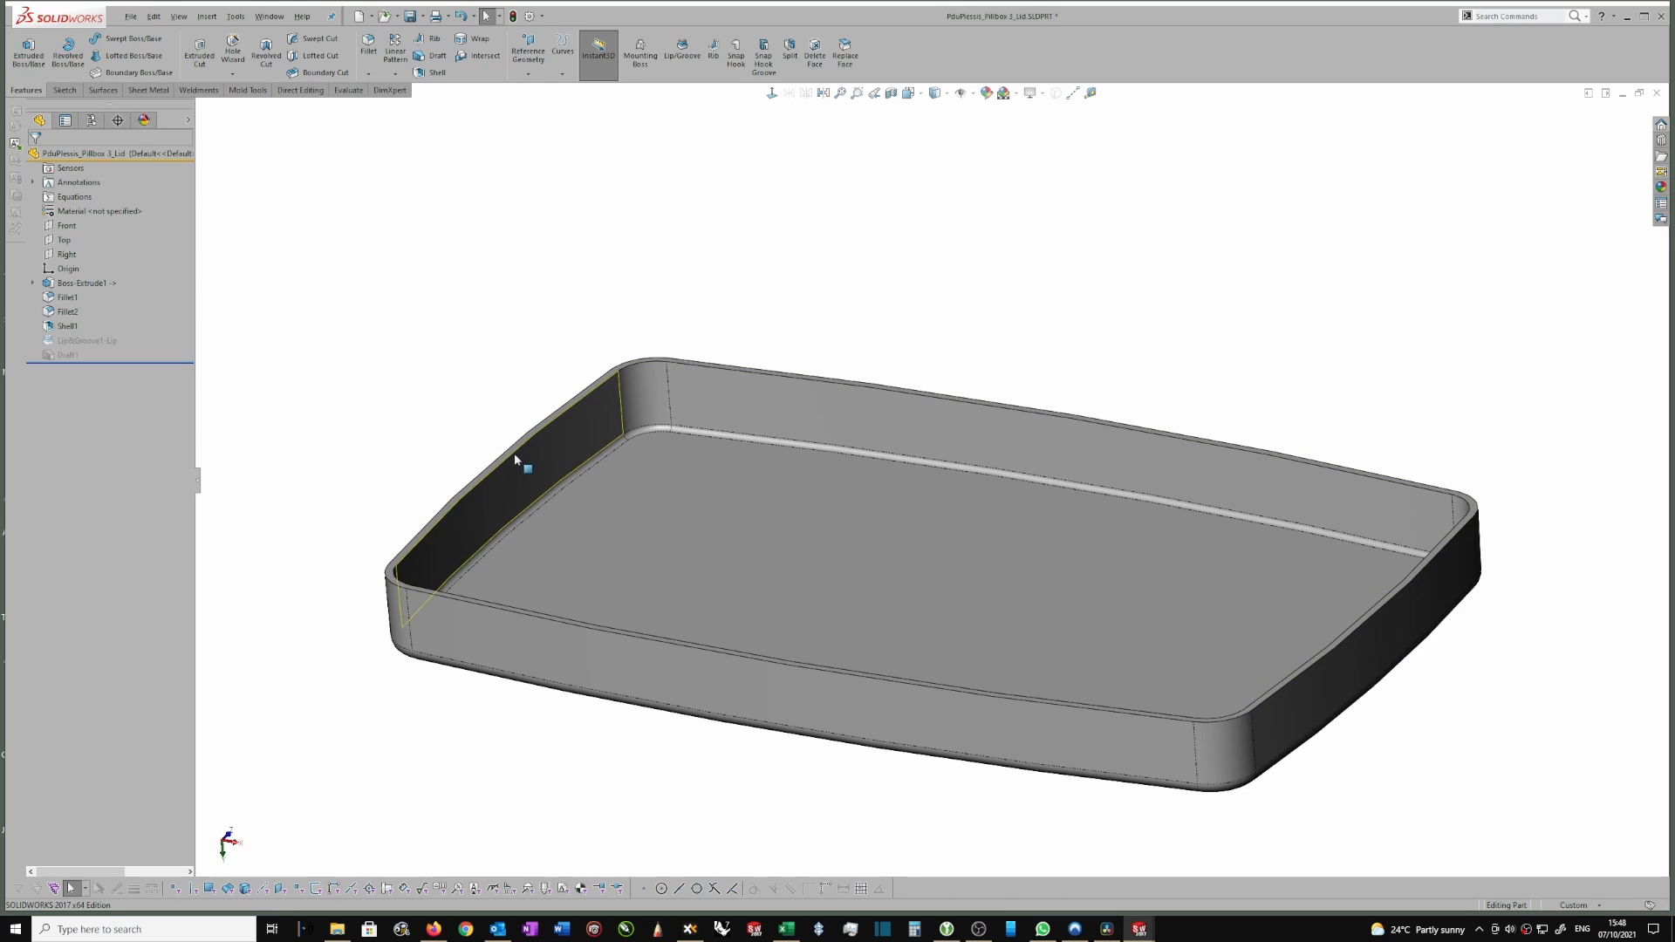
click(70, 225)
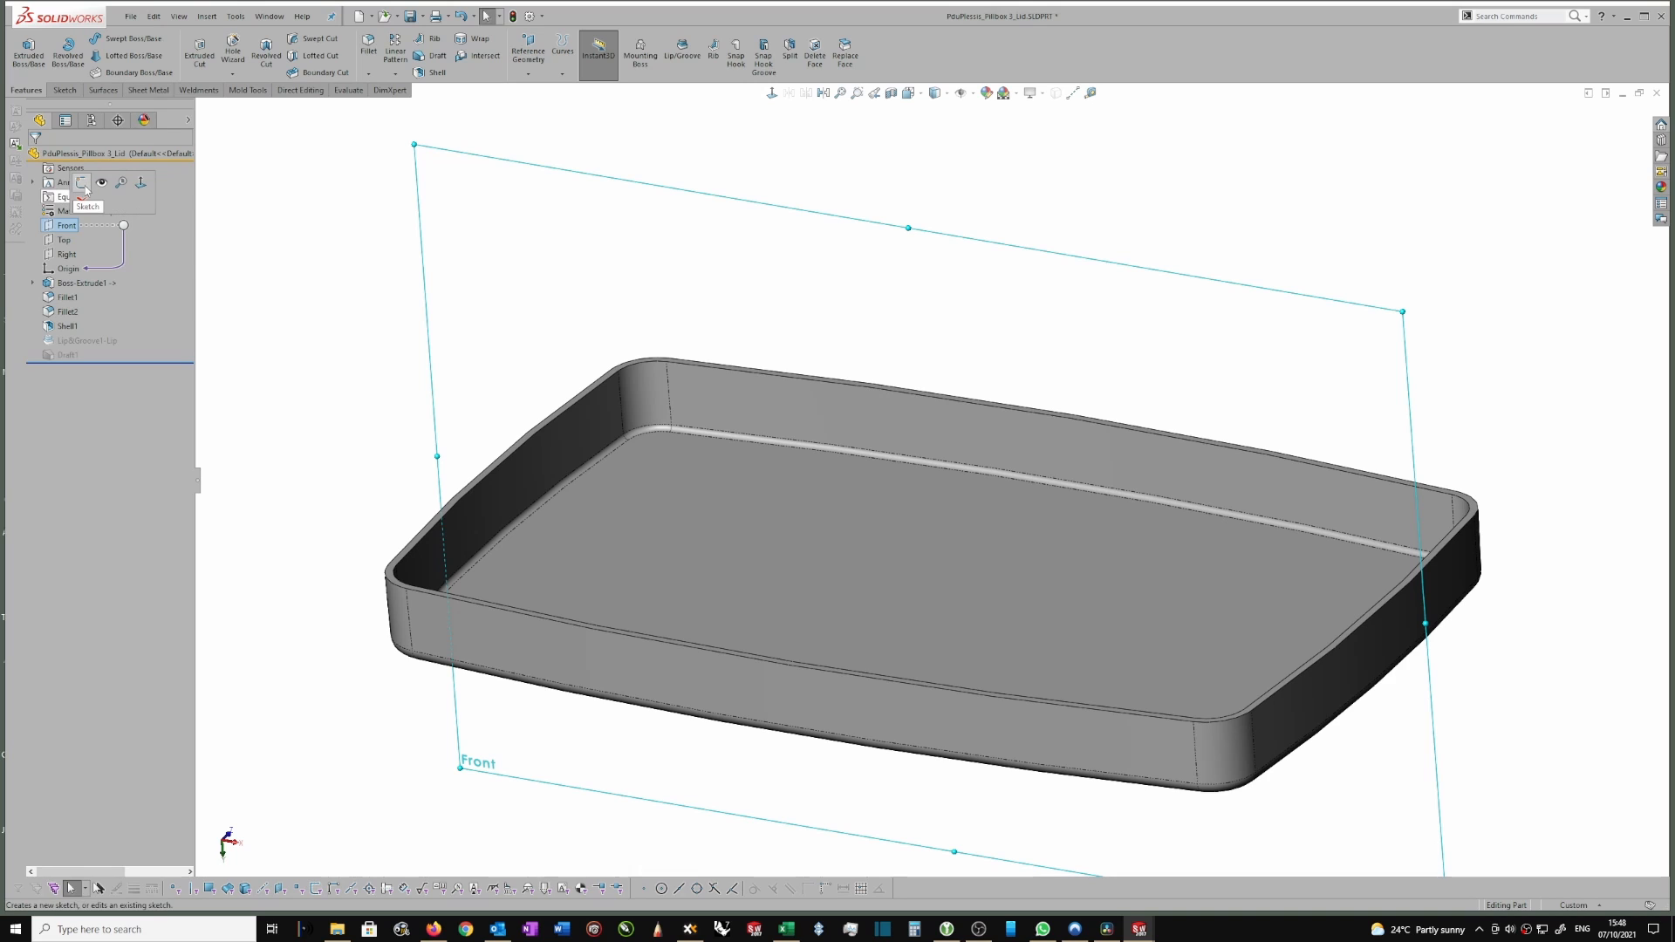
click(77, 192)
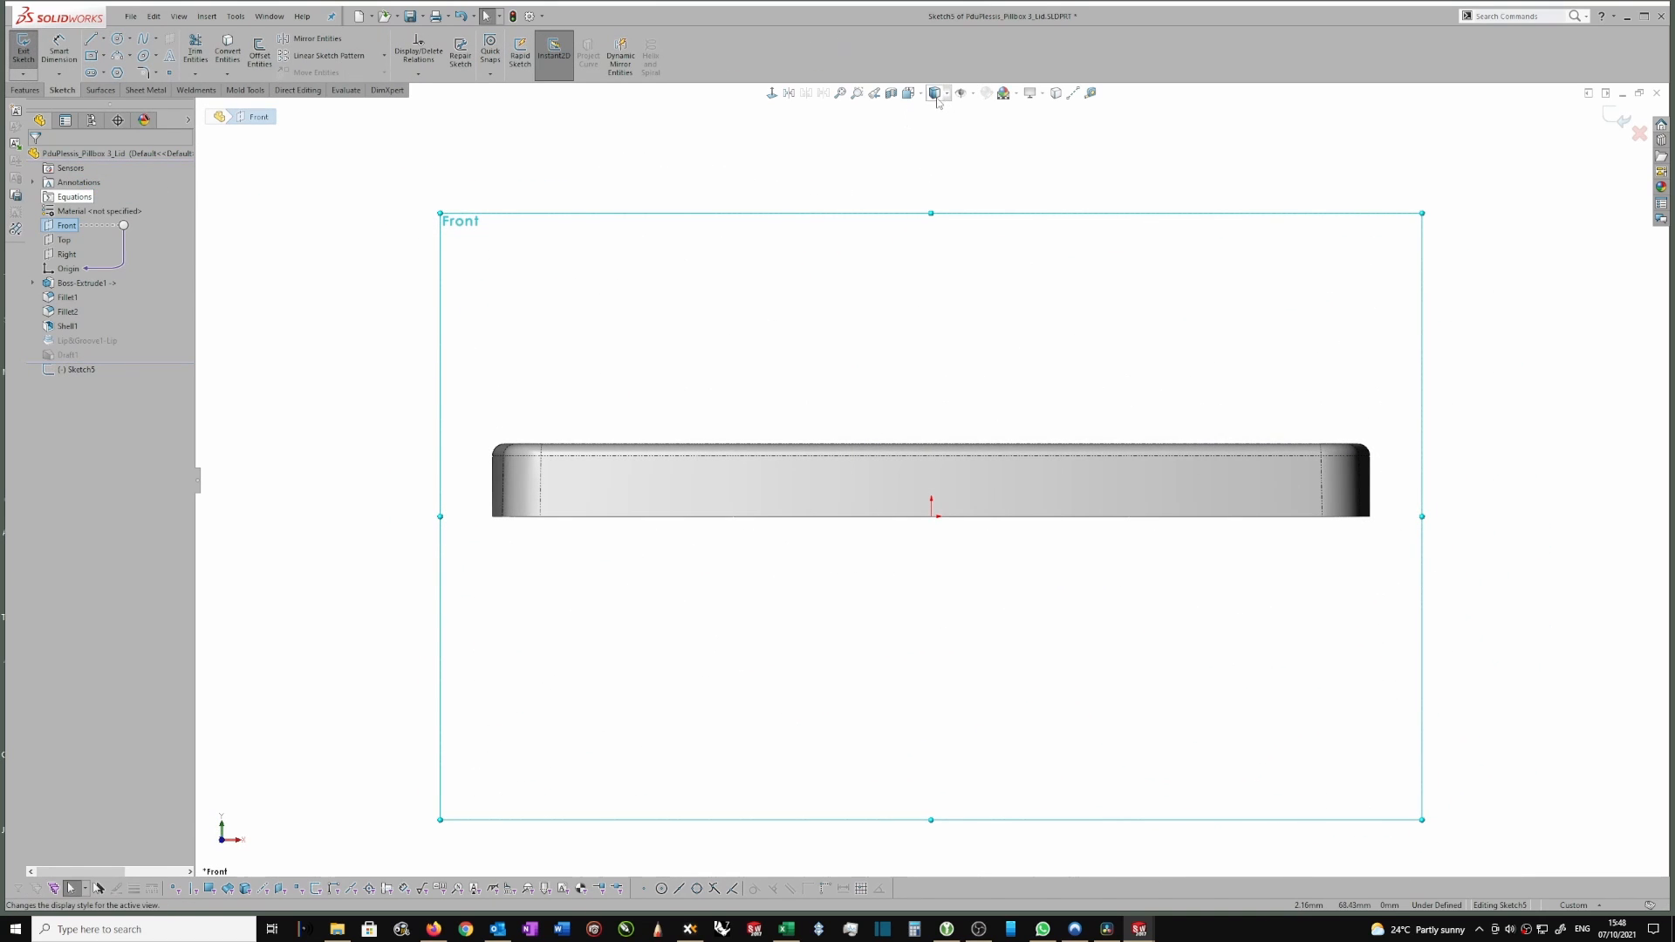
Display the lid in wireframe and paste the copied rim profile sketch near the lower end of its side wall.
click(937, 93)
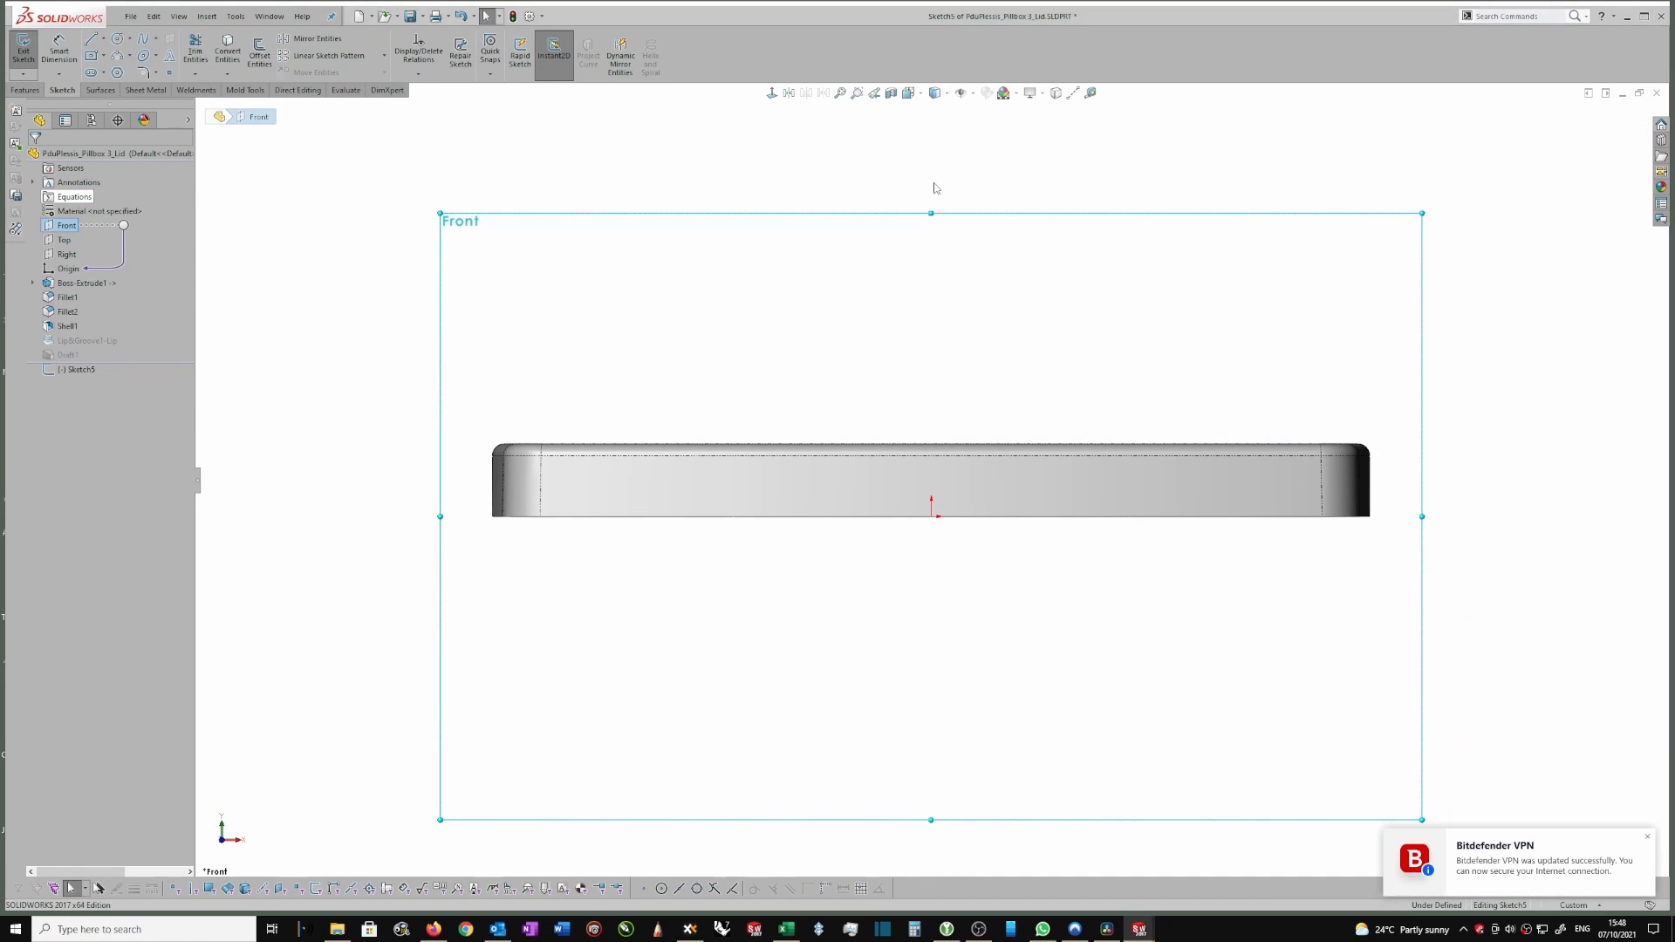
click(935, 96)
click(935, 188)
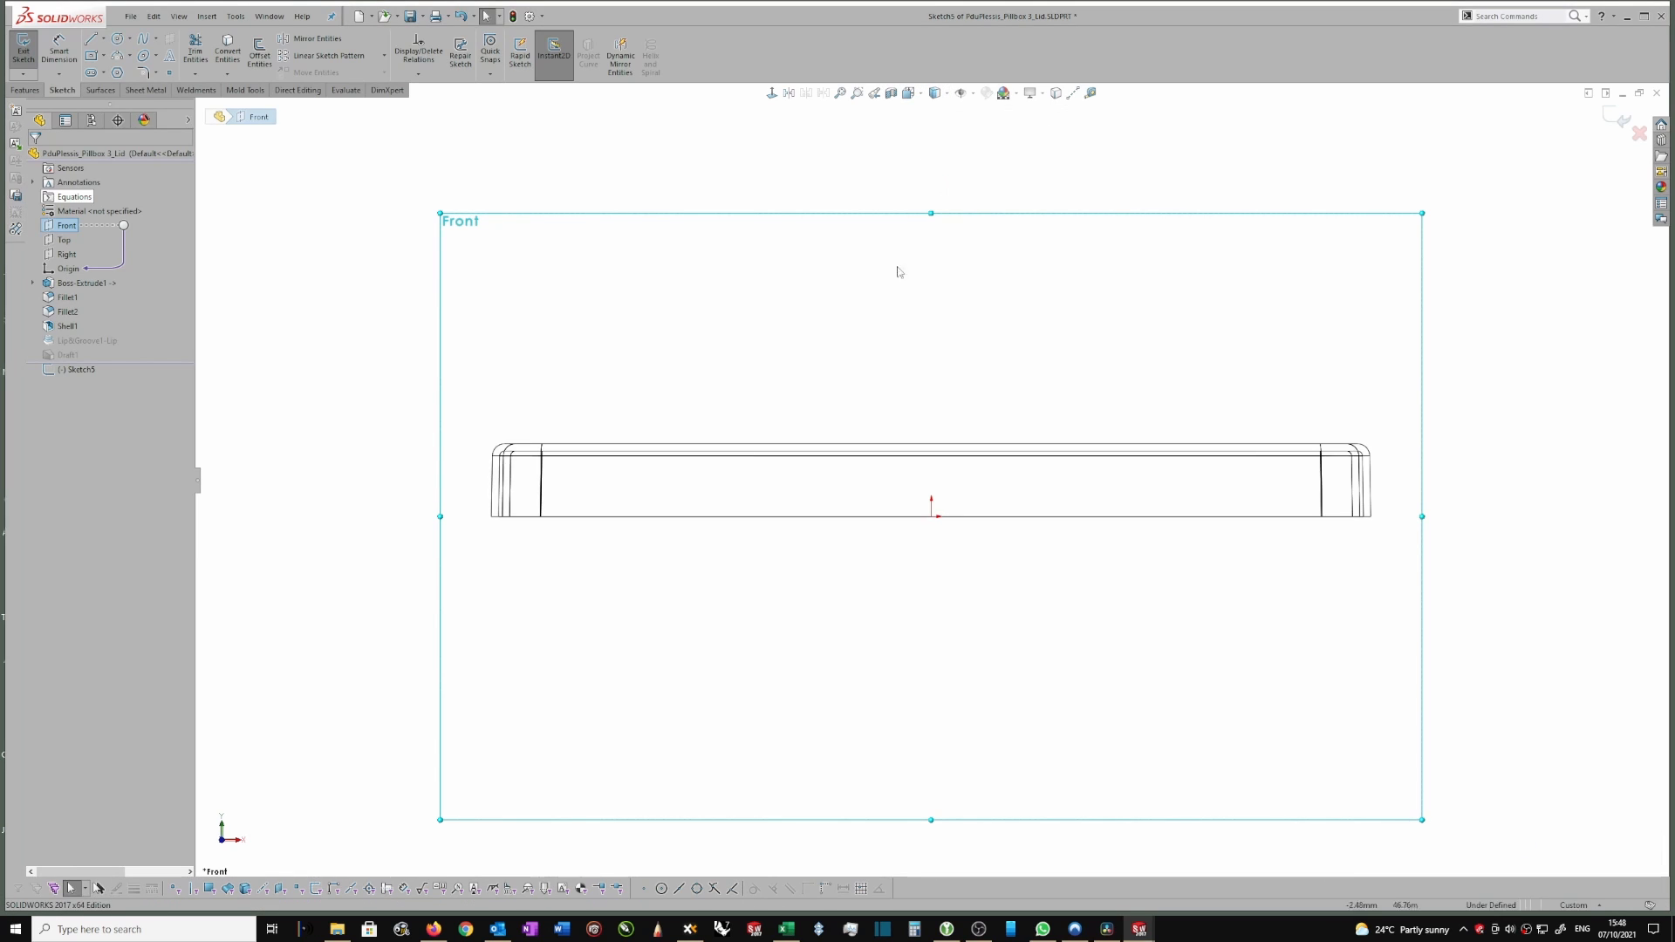
scroll(590, 506, down, 2)
scroll(471, 522, down, 5)
scroll(545, 493, up, 2)
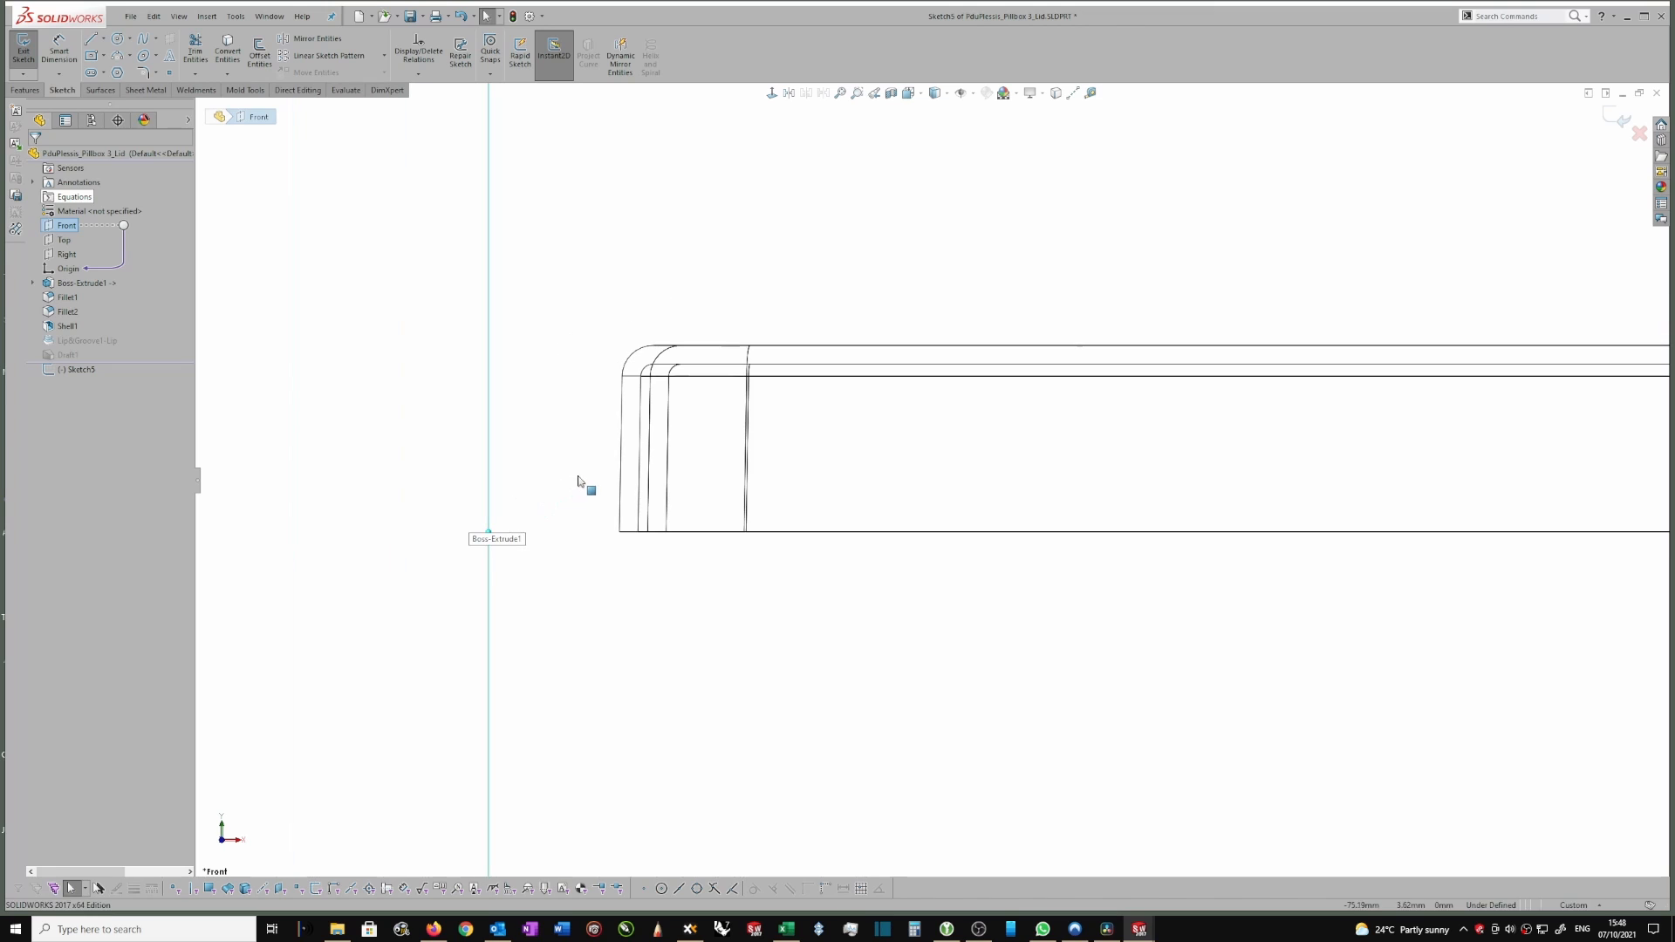
scroll(590, 481, down, 6)
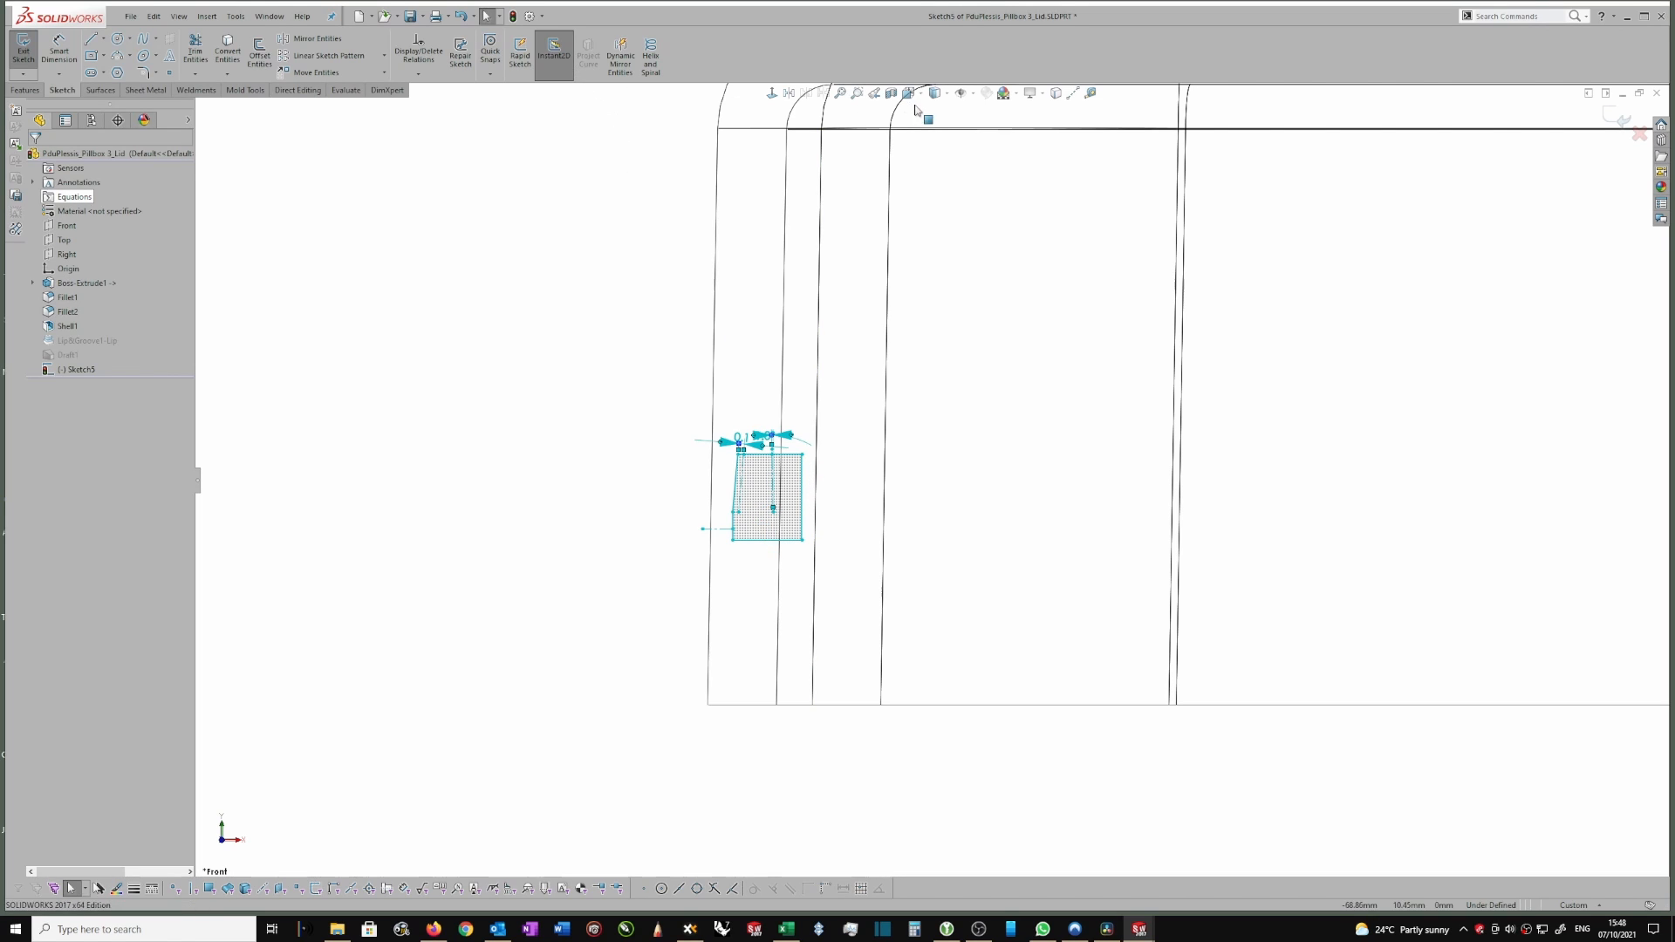
Mirror all the pasted profile entities about the profile's lower horizontal line, without keeping a copy of the original.
click(312, 38)
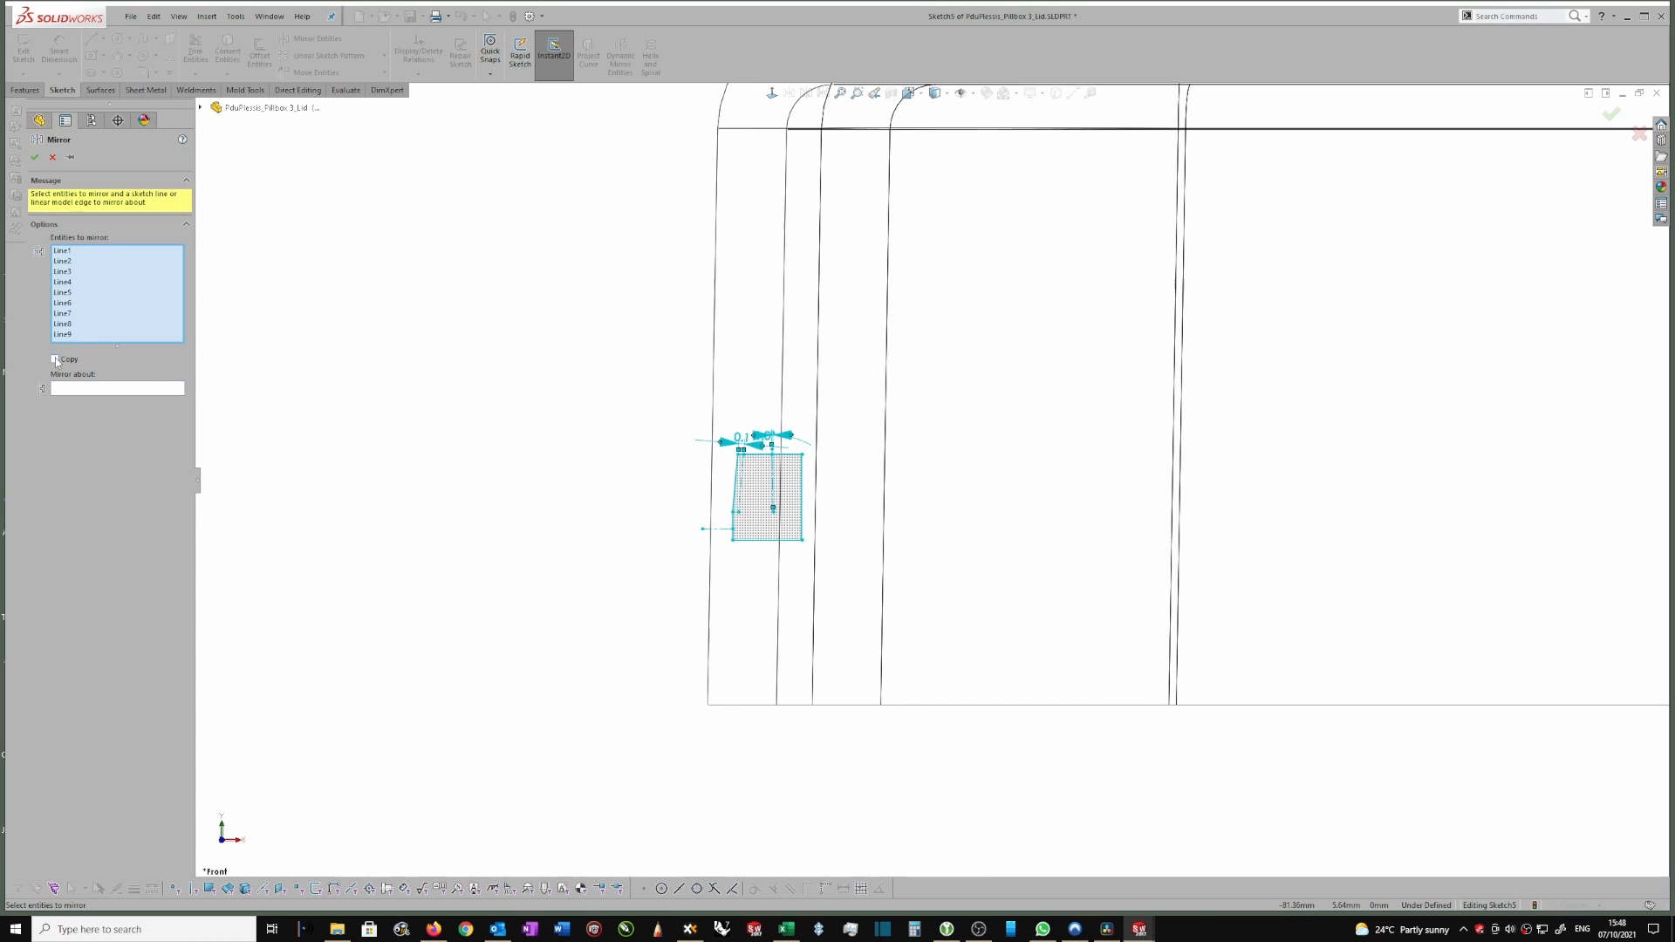
click(86, 388)
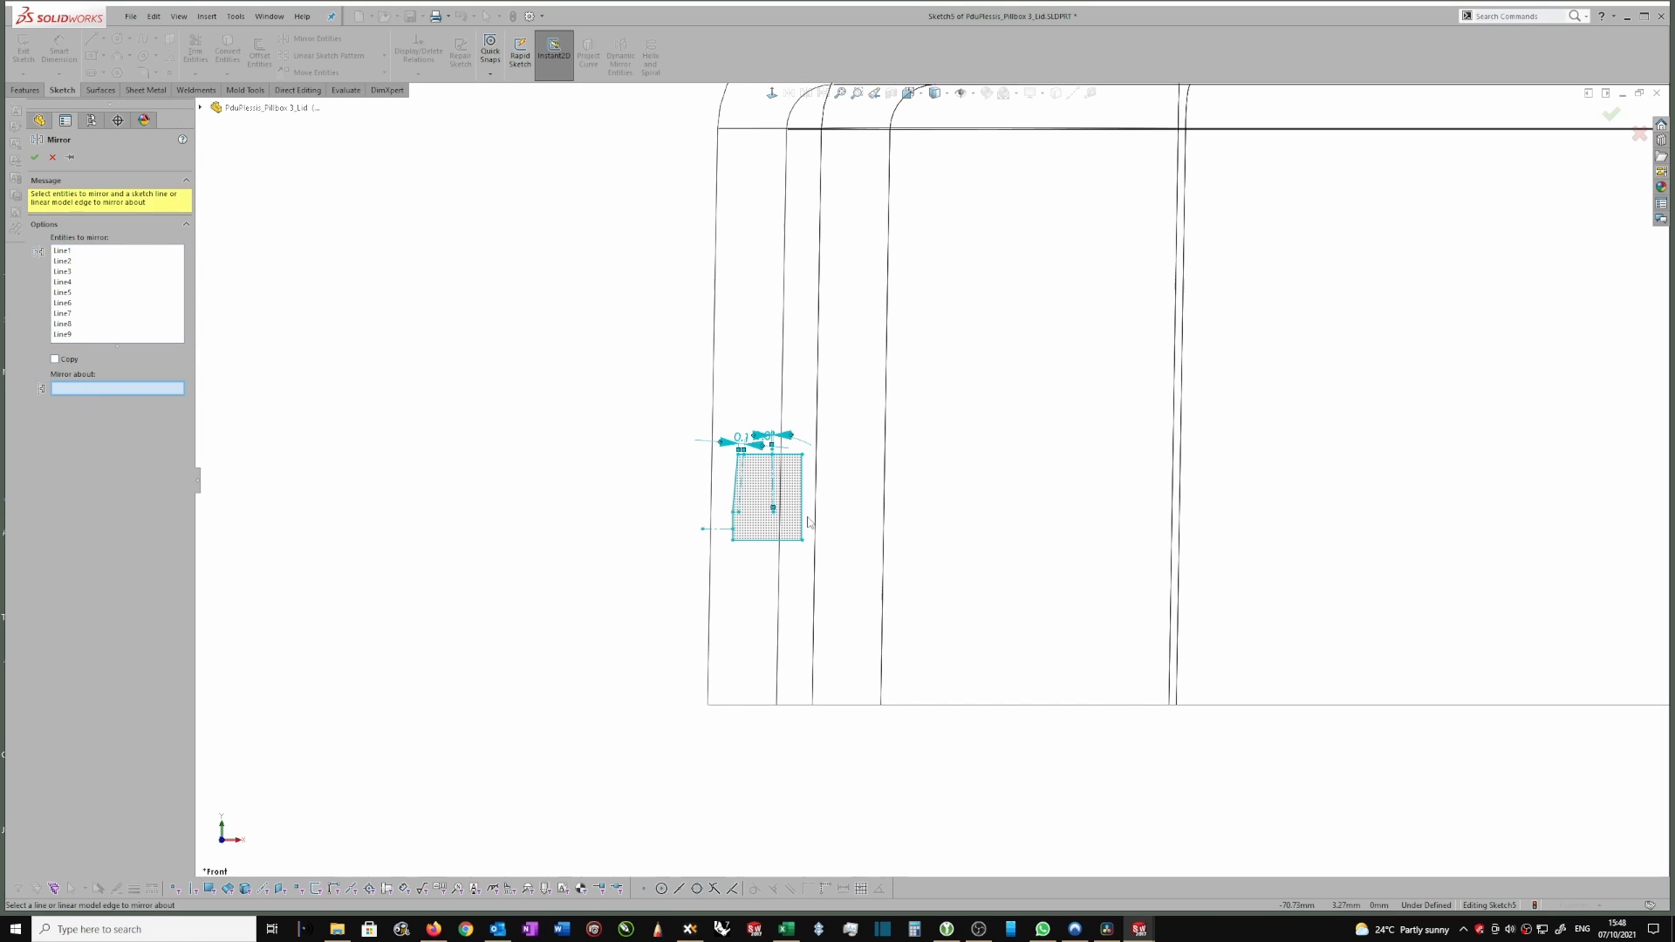
click(757, 542)
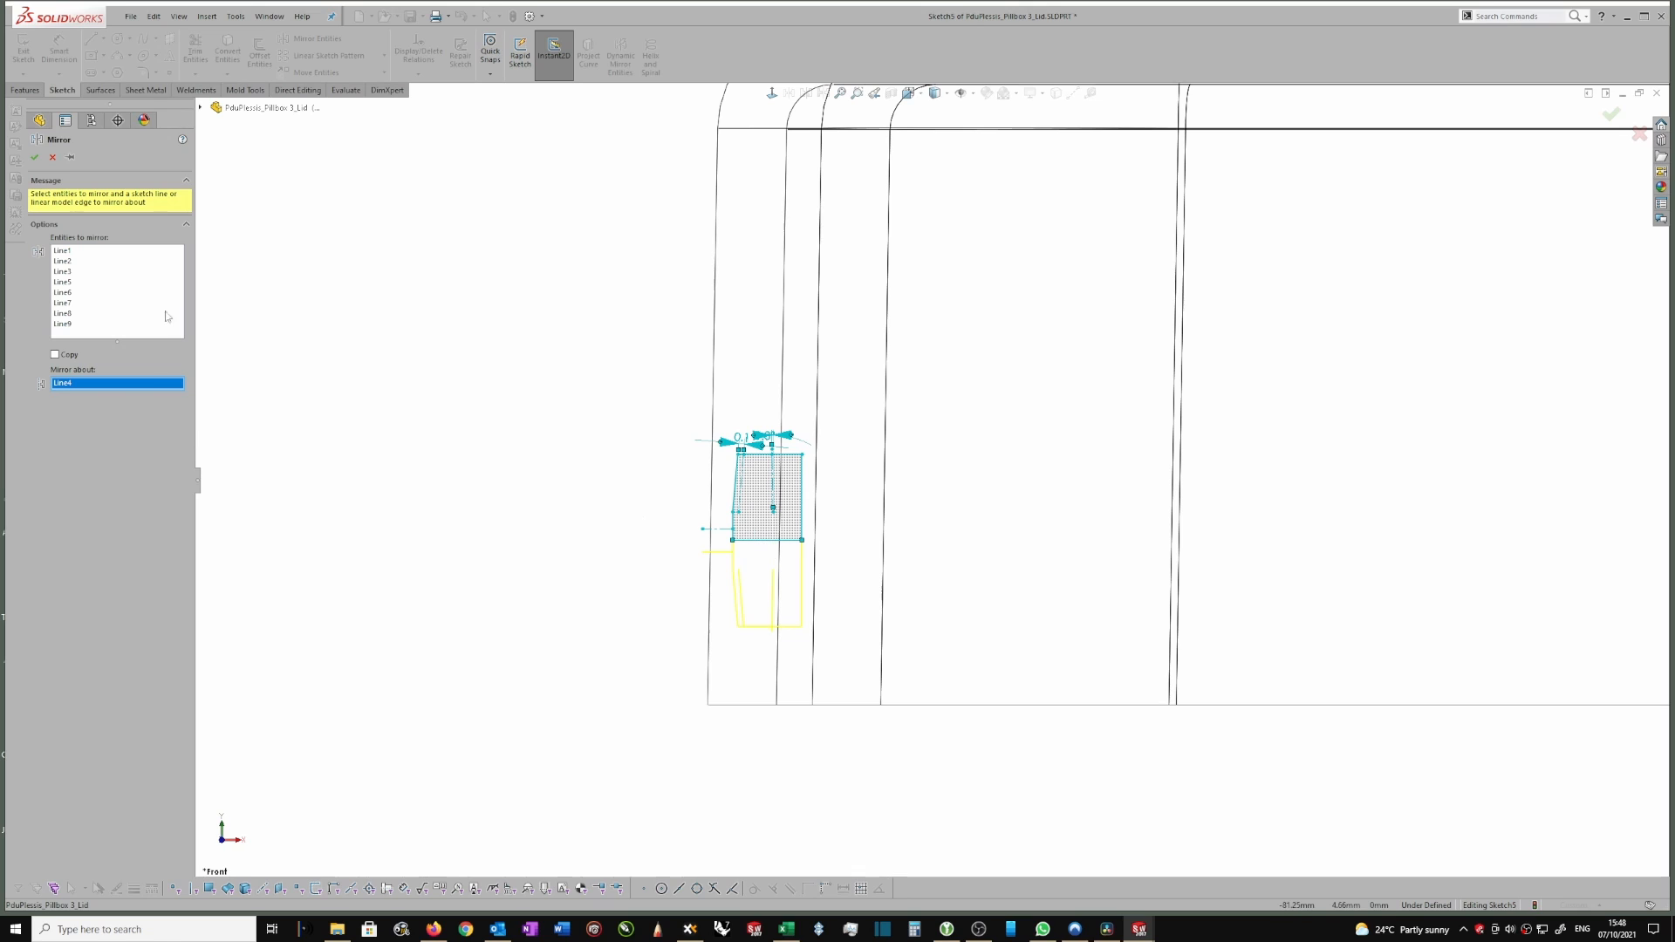
click(35, 158)
scroll(734, 478, up, 1)
scroll(812, 541, down, 2)
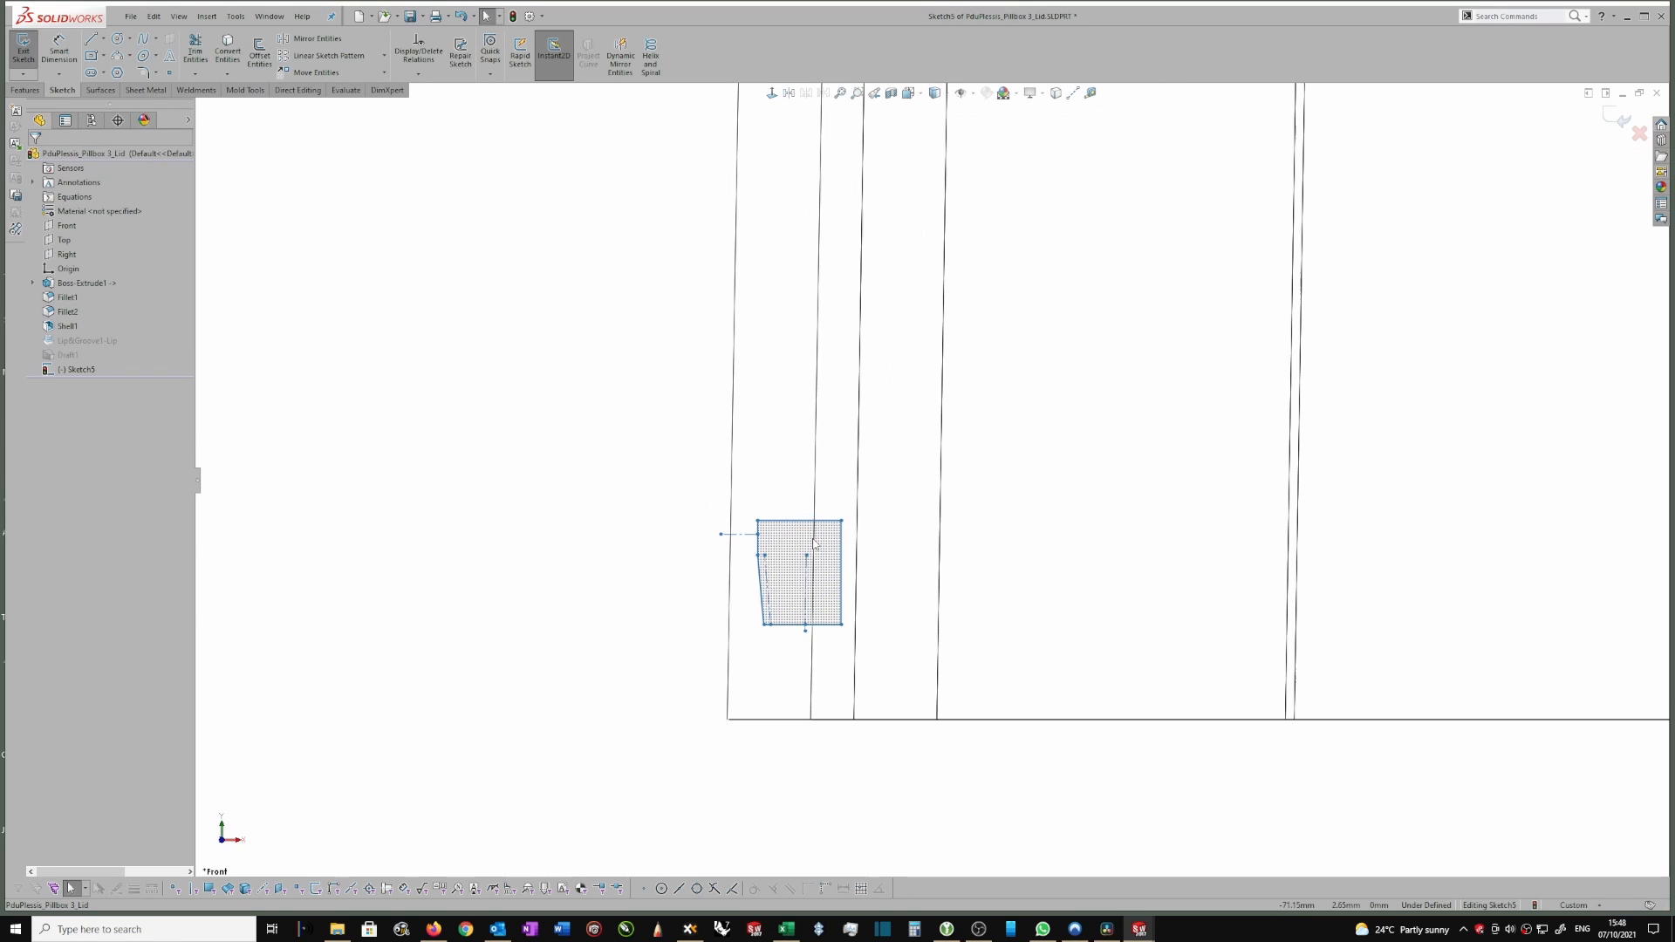
Move the mirrored profile from the upper endpoint of its near-vertical centreline to the lower end of the side wall's middle edge.
scroll(775, 502, up, 2)
scroll(891, 528, down, 1)
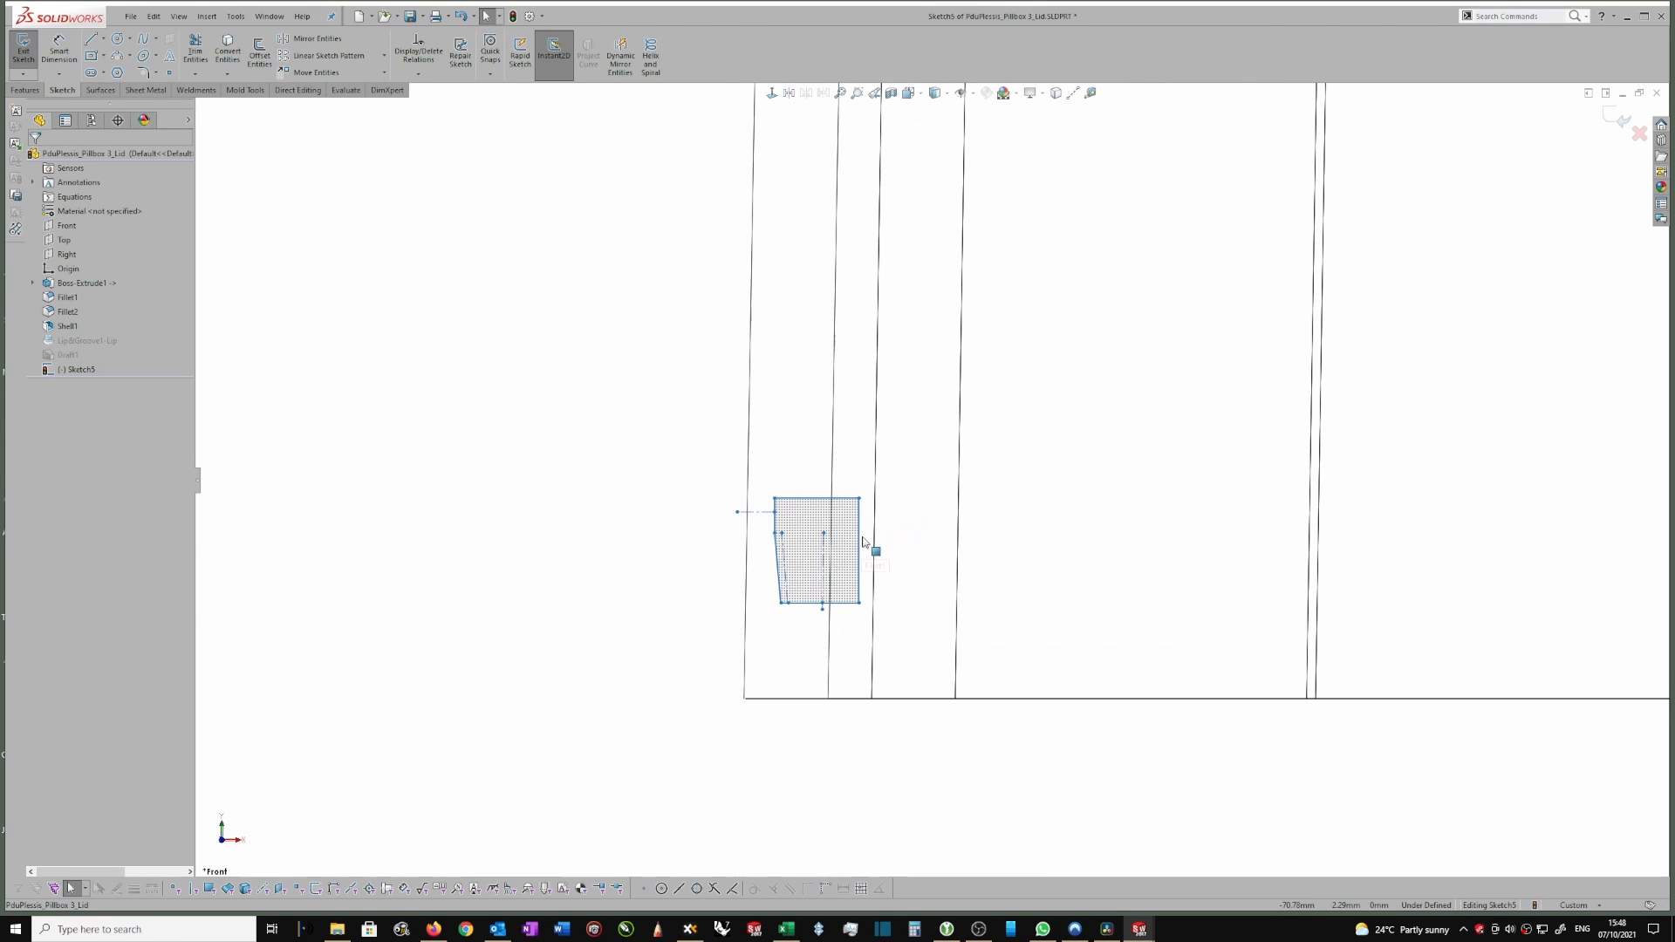
drag(634, 418, 978, 670)
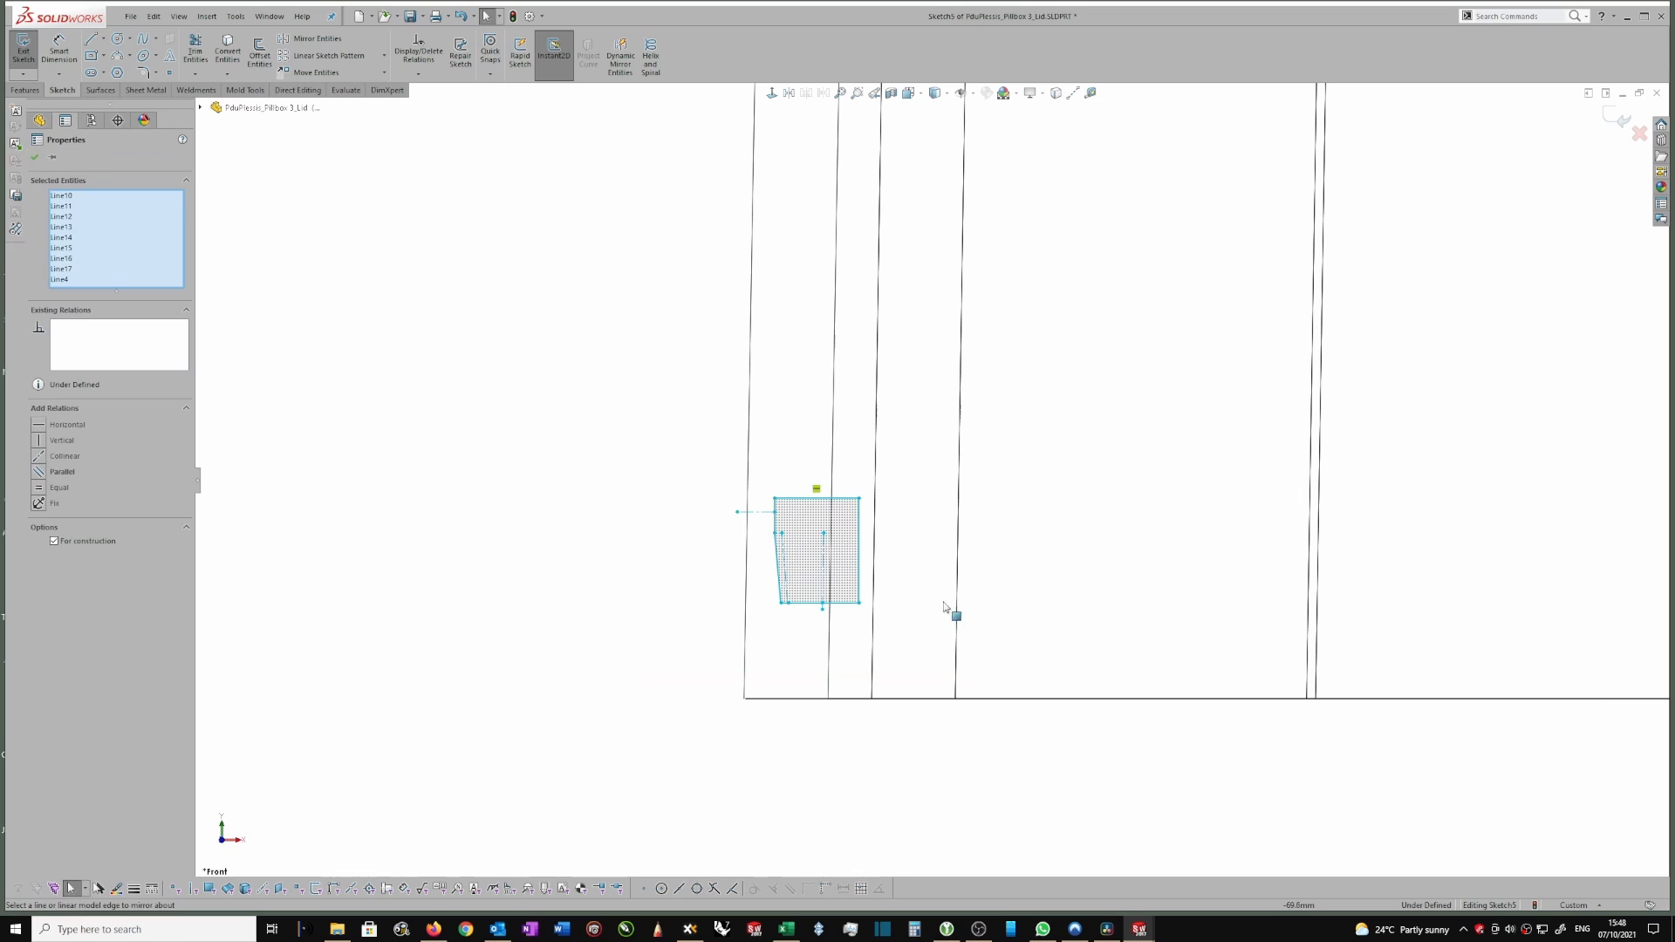
click(349, 73)
scroll(871, 640, down, 2)
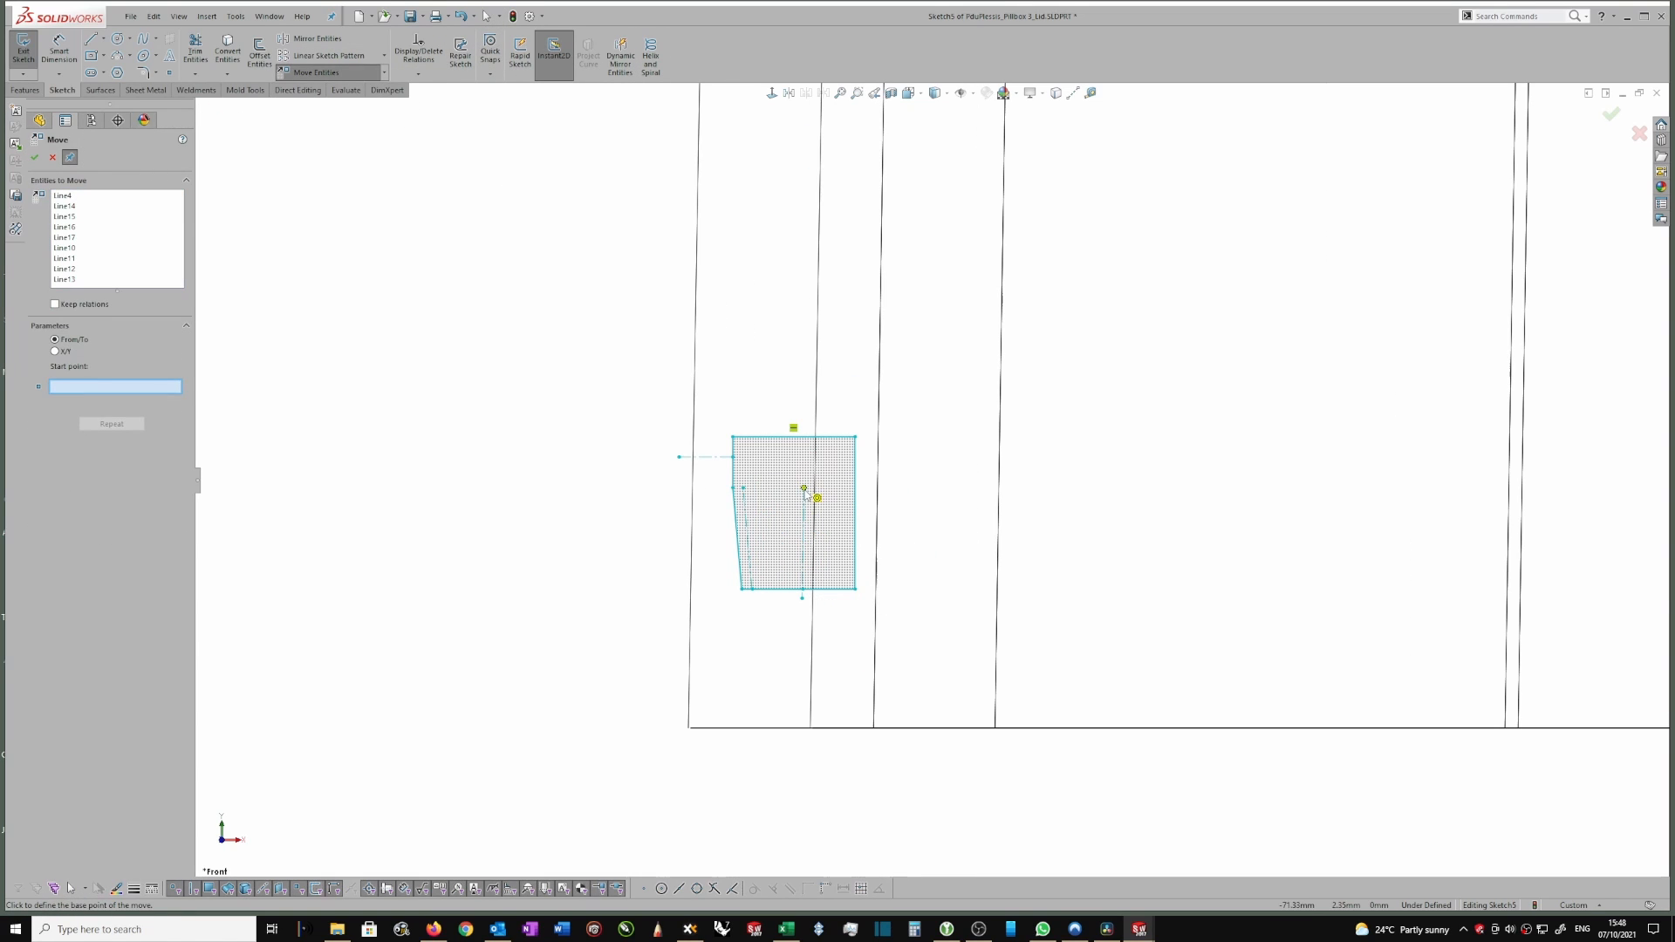
click(805, 490)
scroll(802, 720, down, 2)
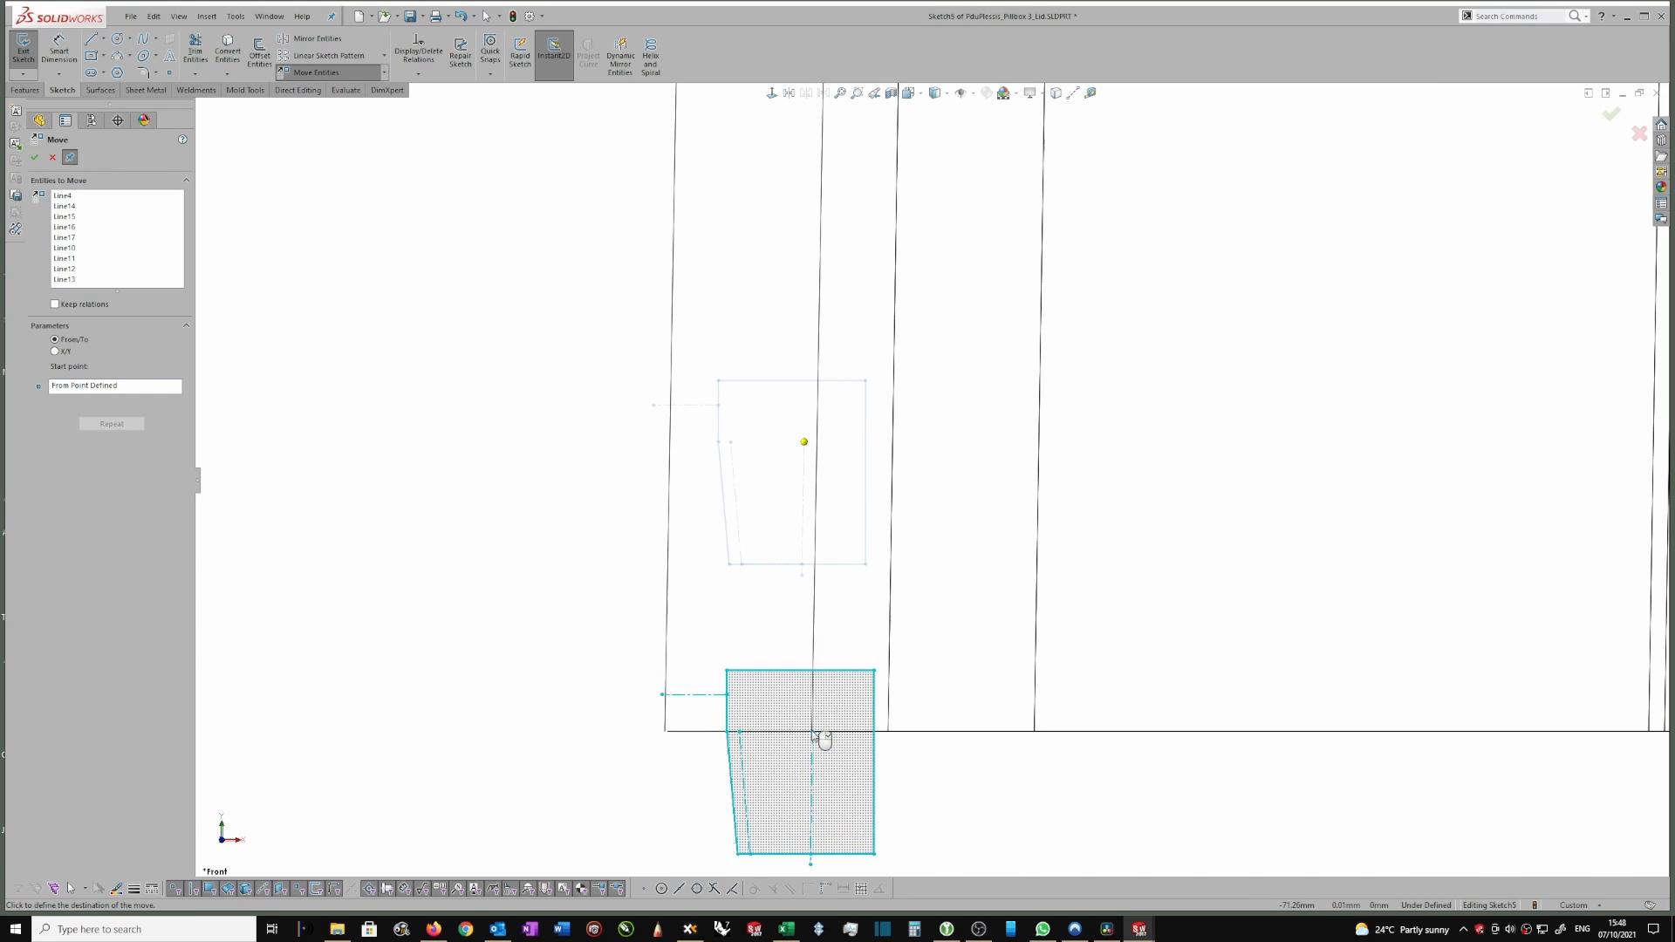
scroll(815, 737, down, 2)
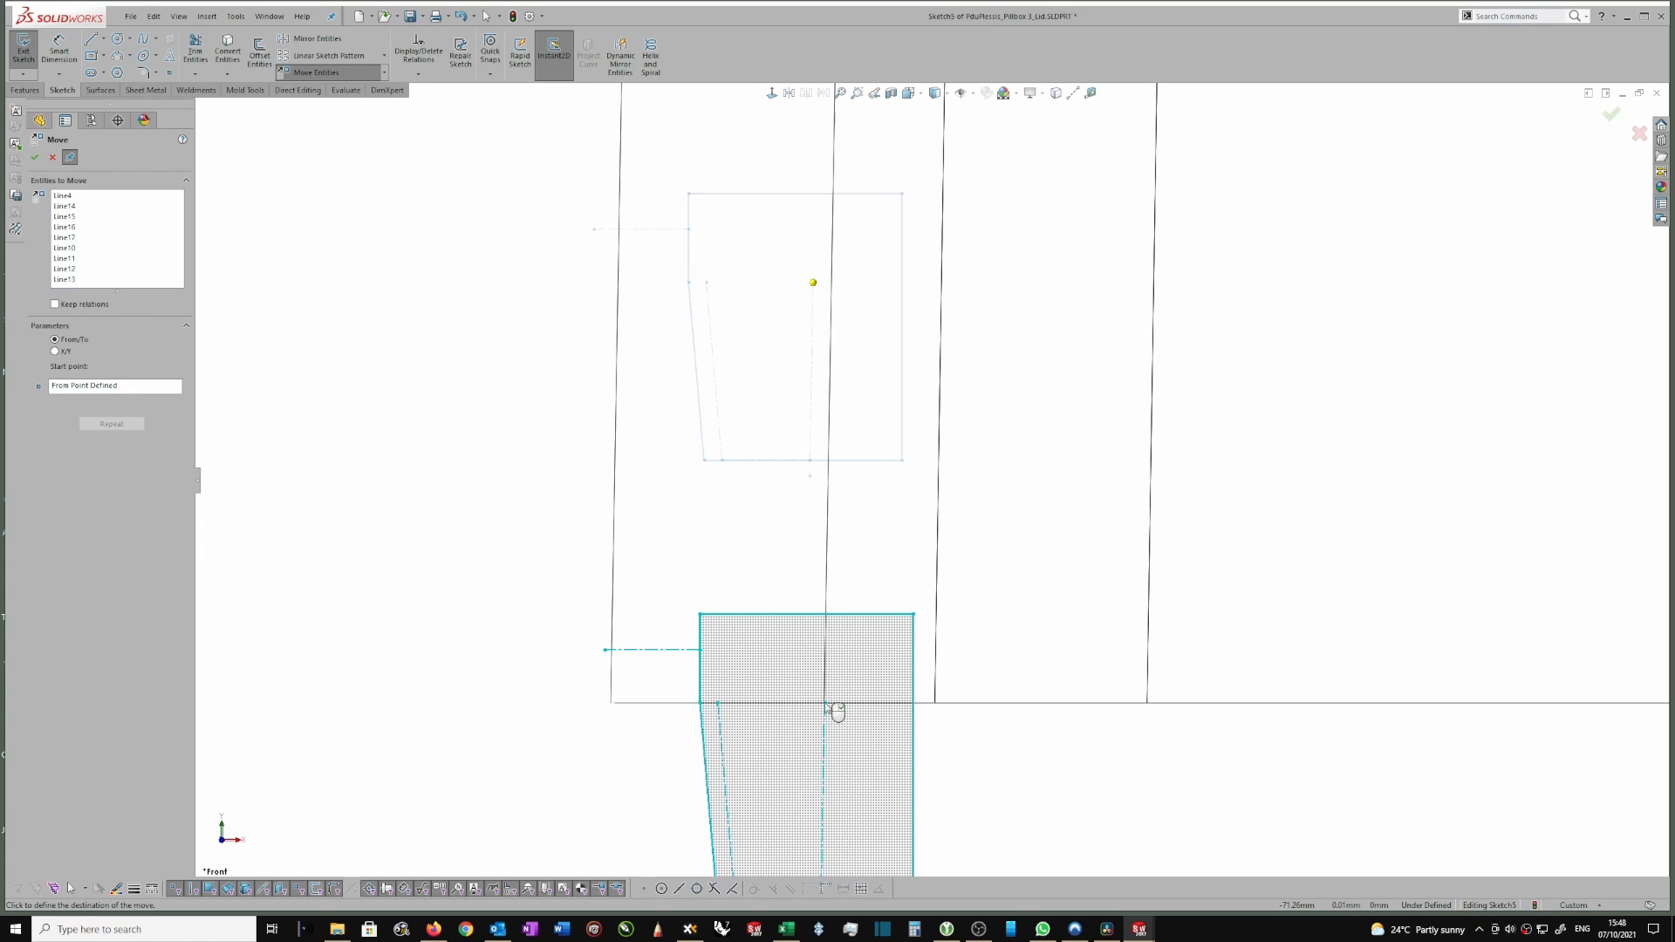
click(825, 705)
click(825, 717)
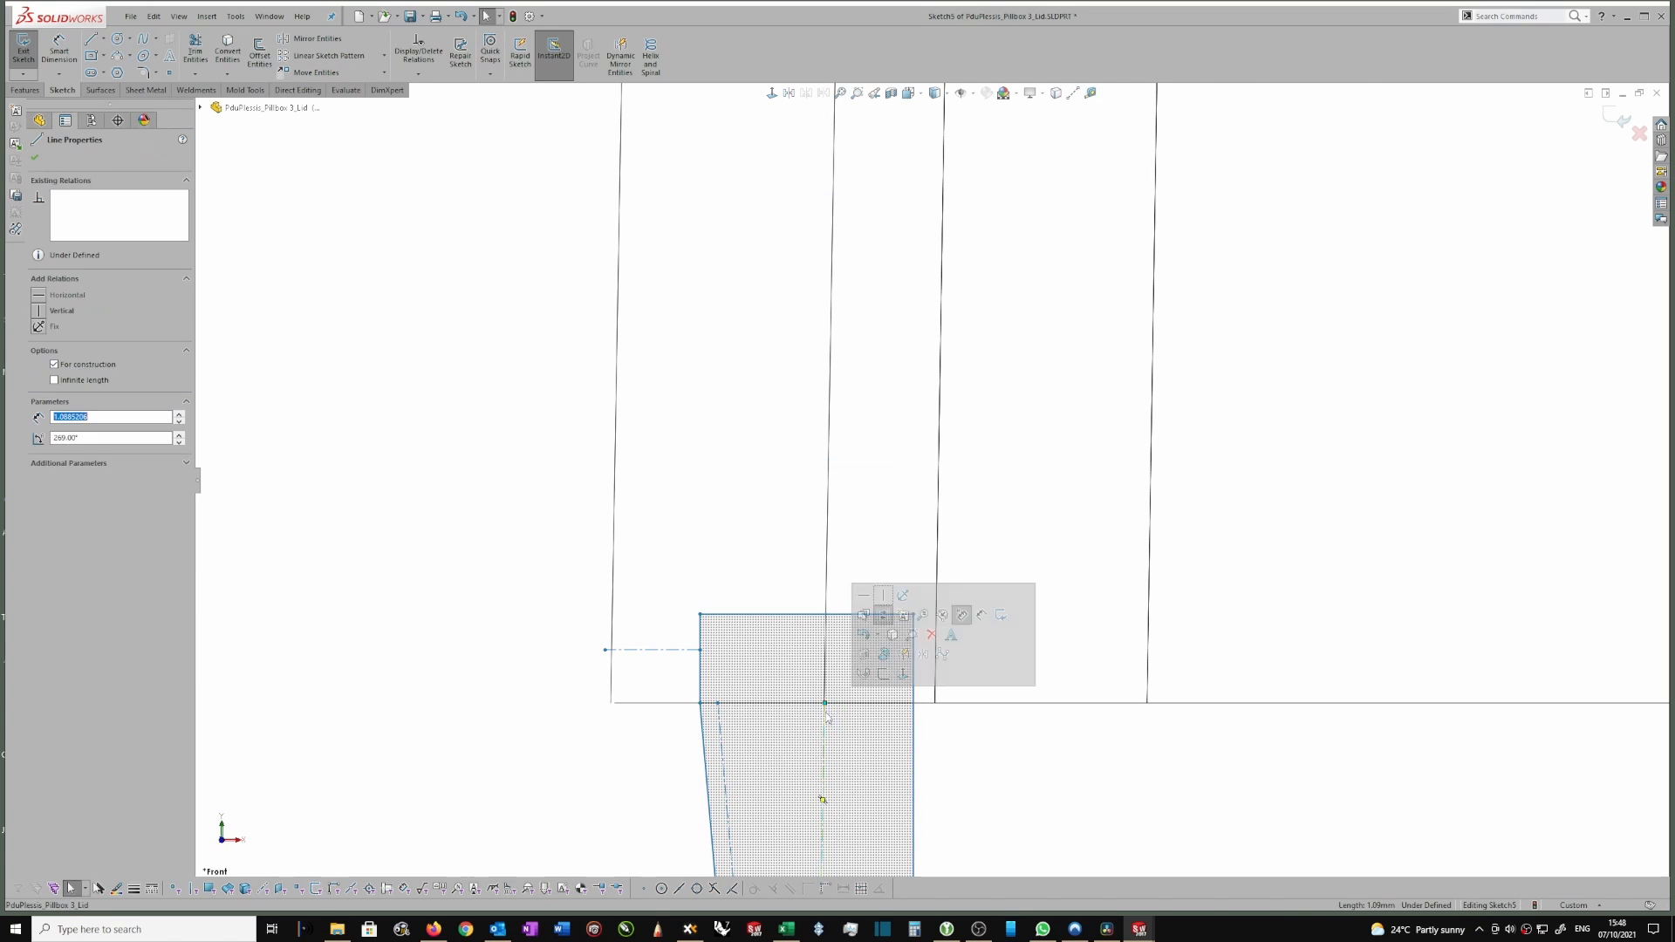
click(825, 719)
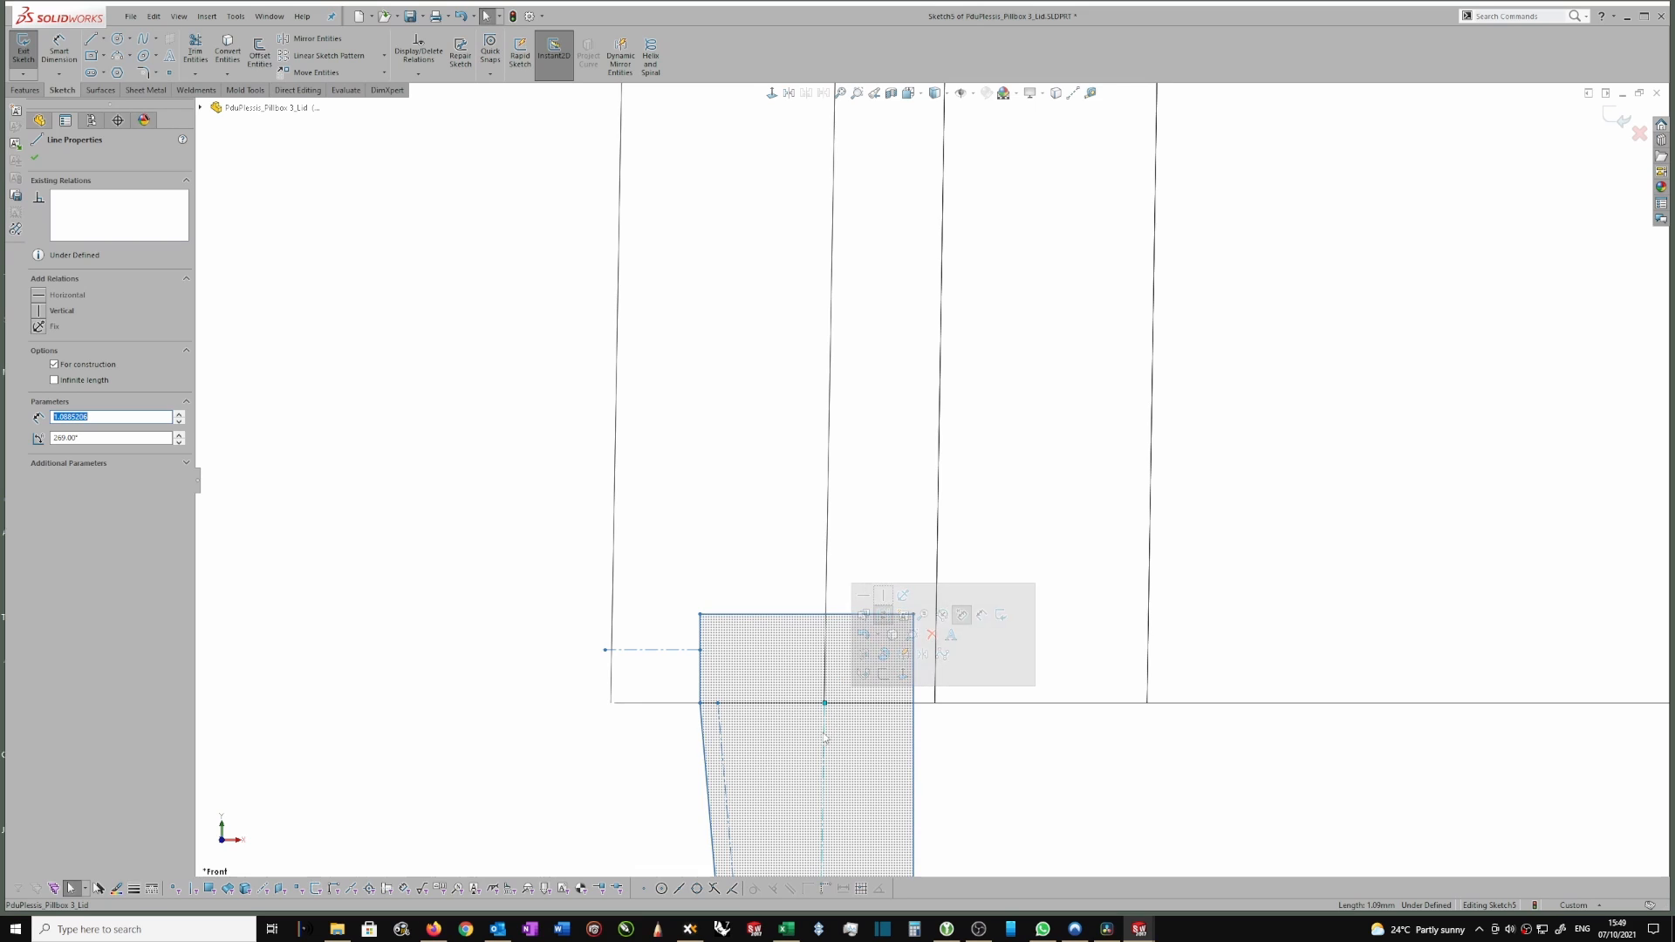
ctrl+click(828, 553)
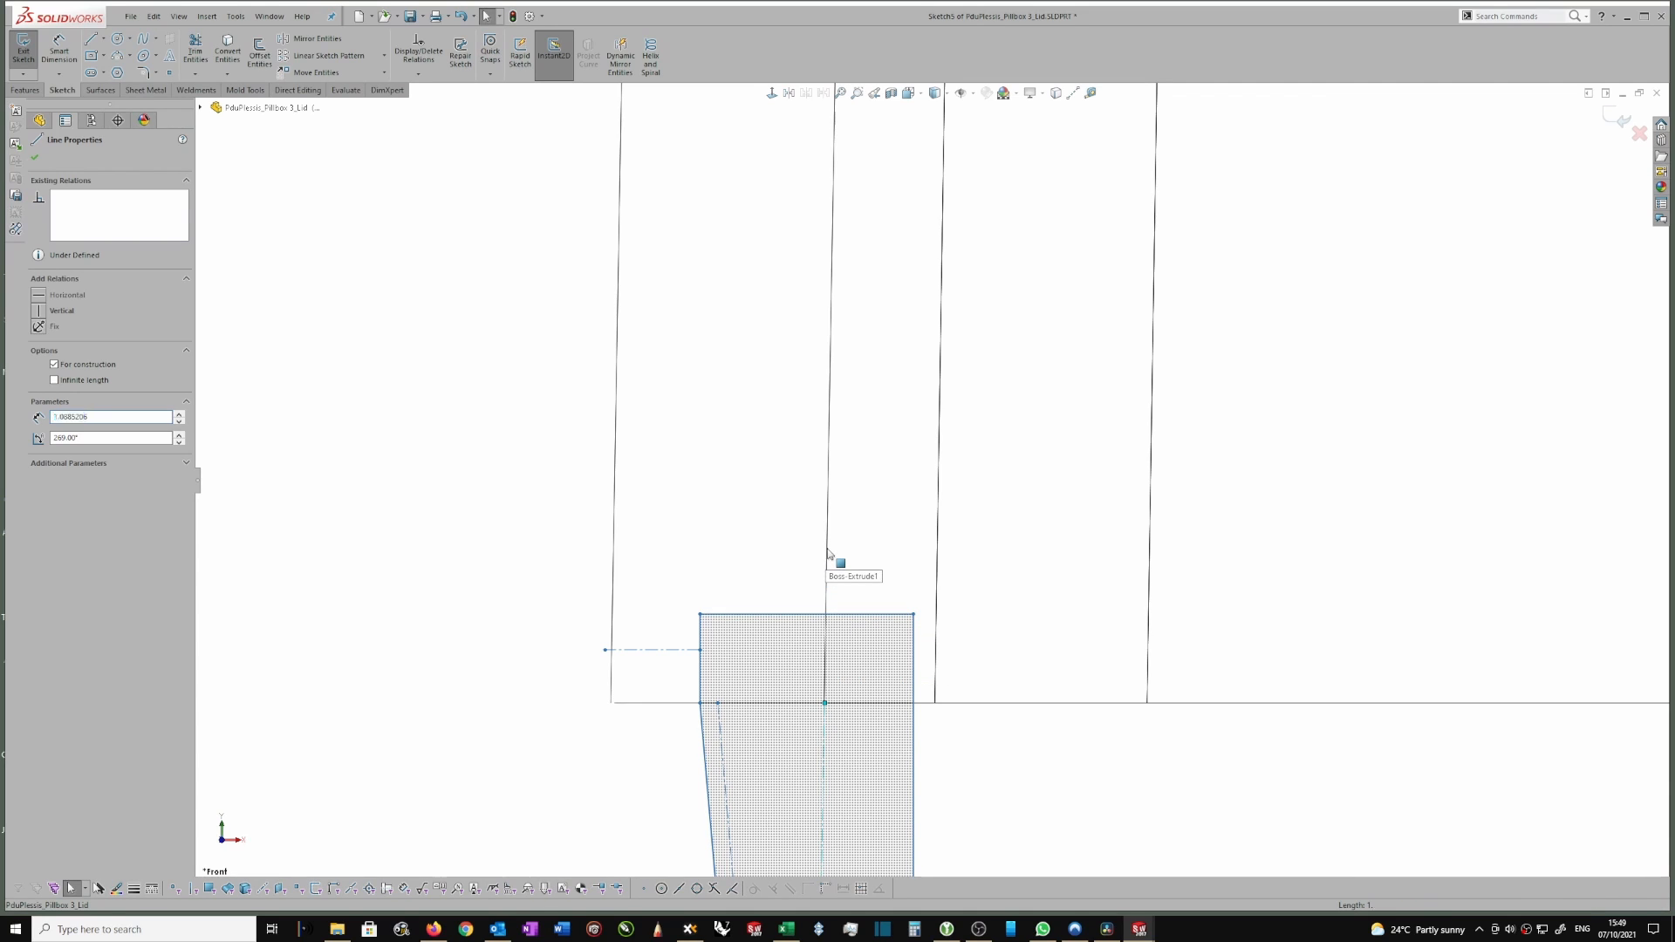
scroll(829, 558, up, 1)
key(Escape)
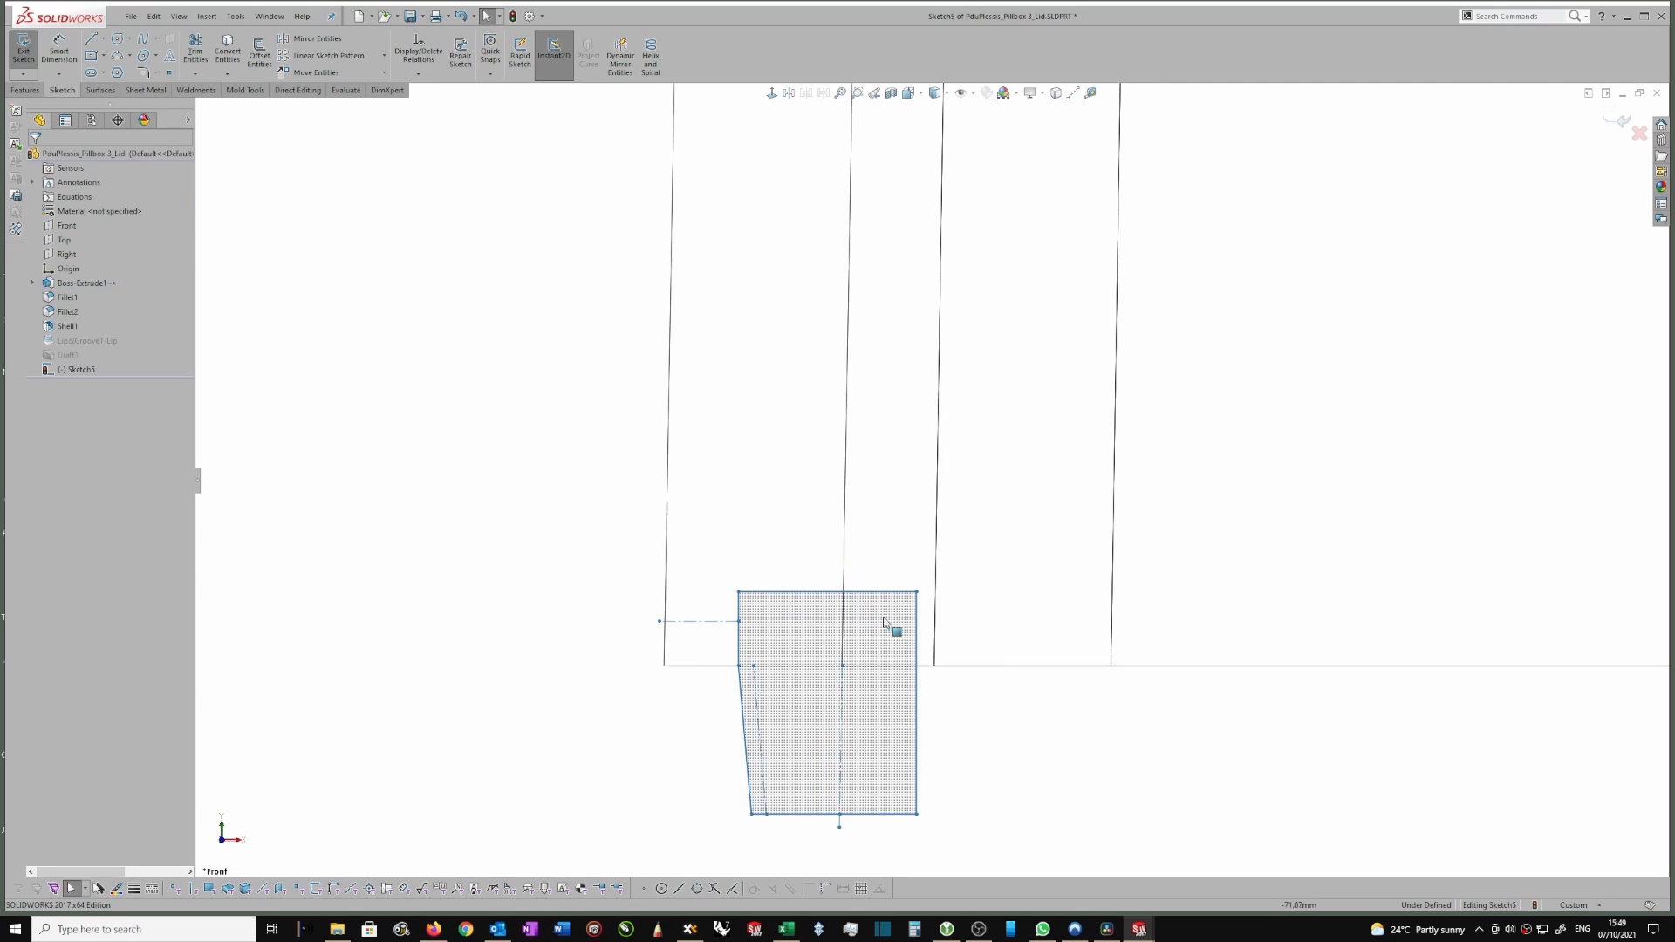
Delete the connected solid outline of the moved profile, keeping its construction lines.
right_click(920, 696)
click(960, 697)
key(Delete)
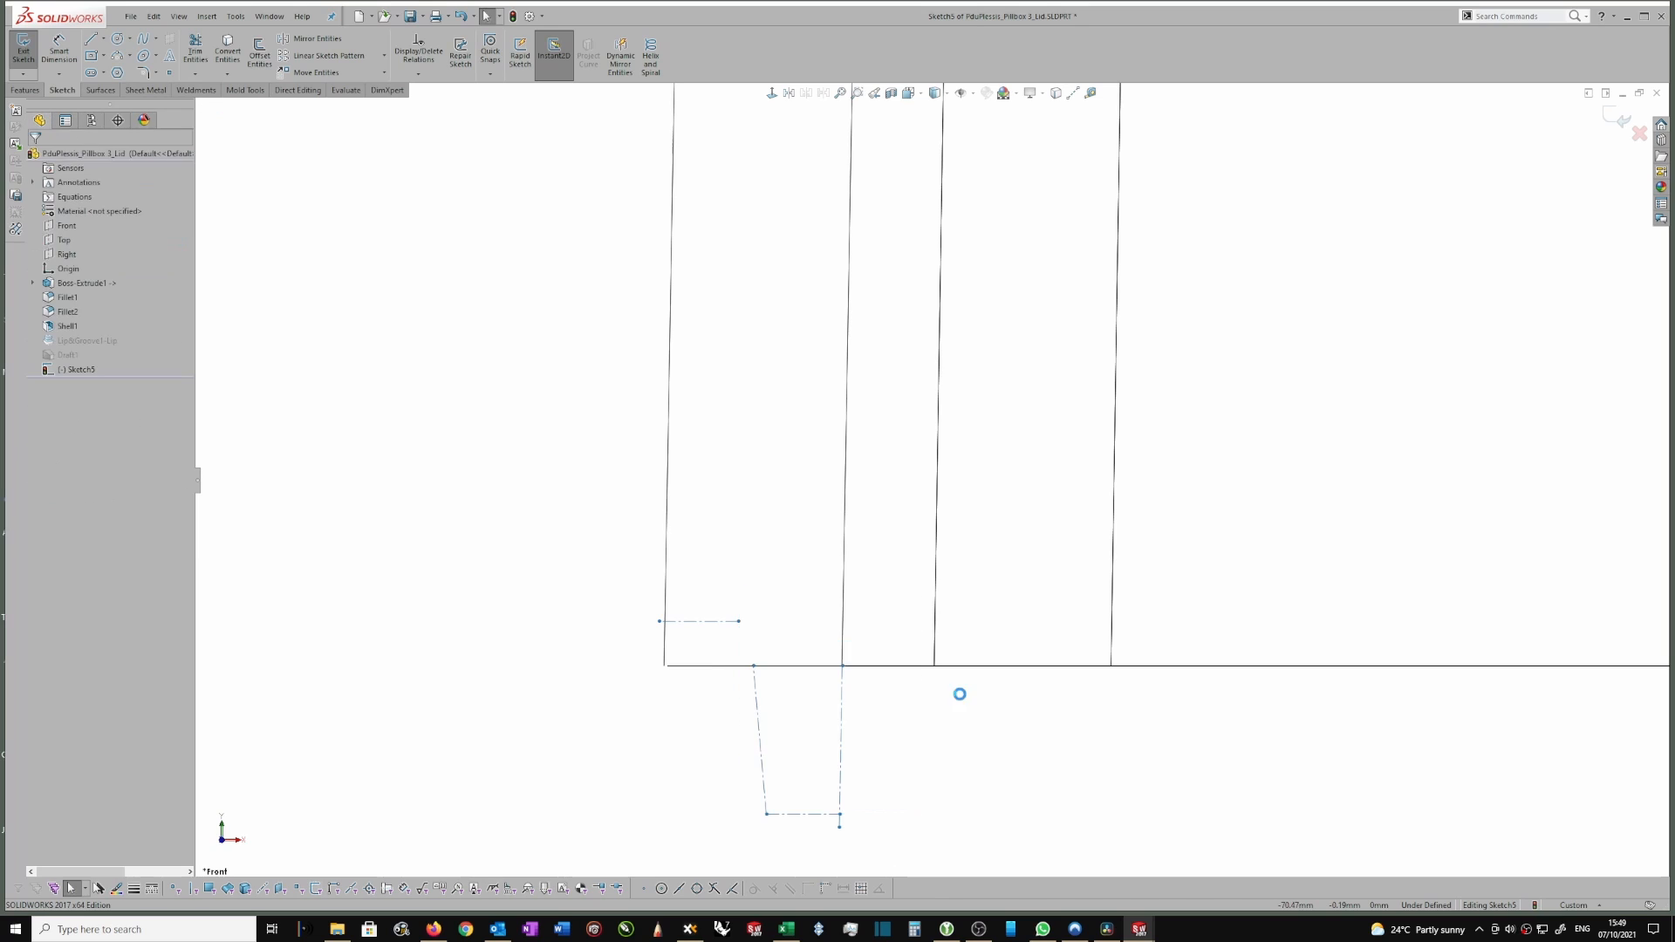
scroll(826, 665, up, 2)
scroll(850, 693, down, 2)
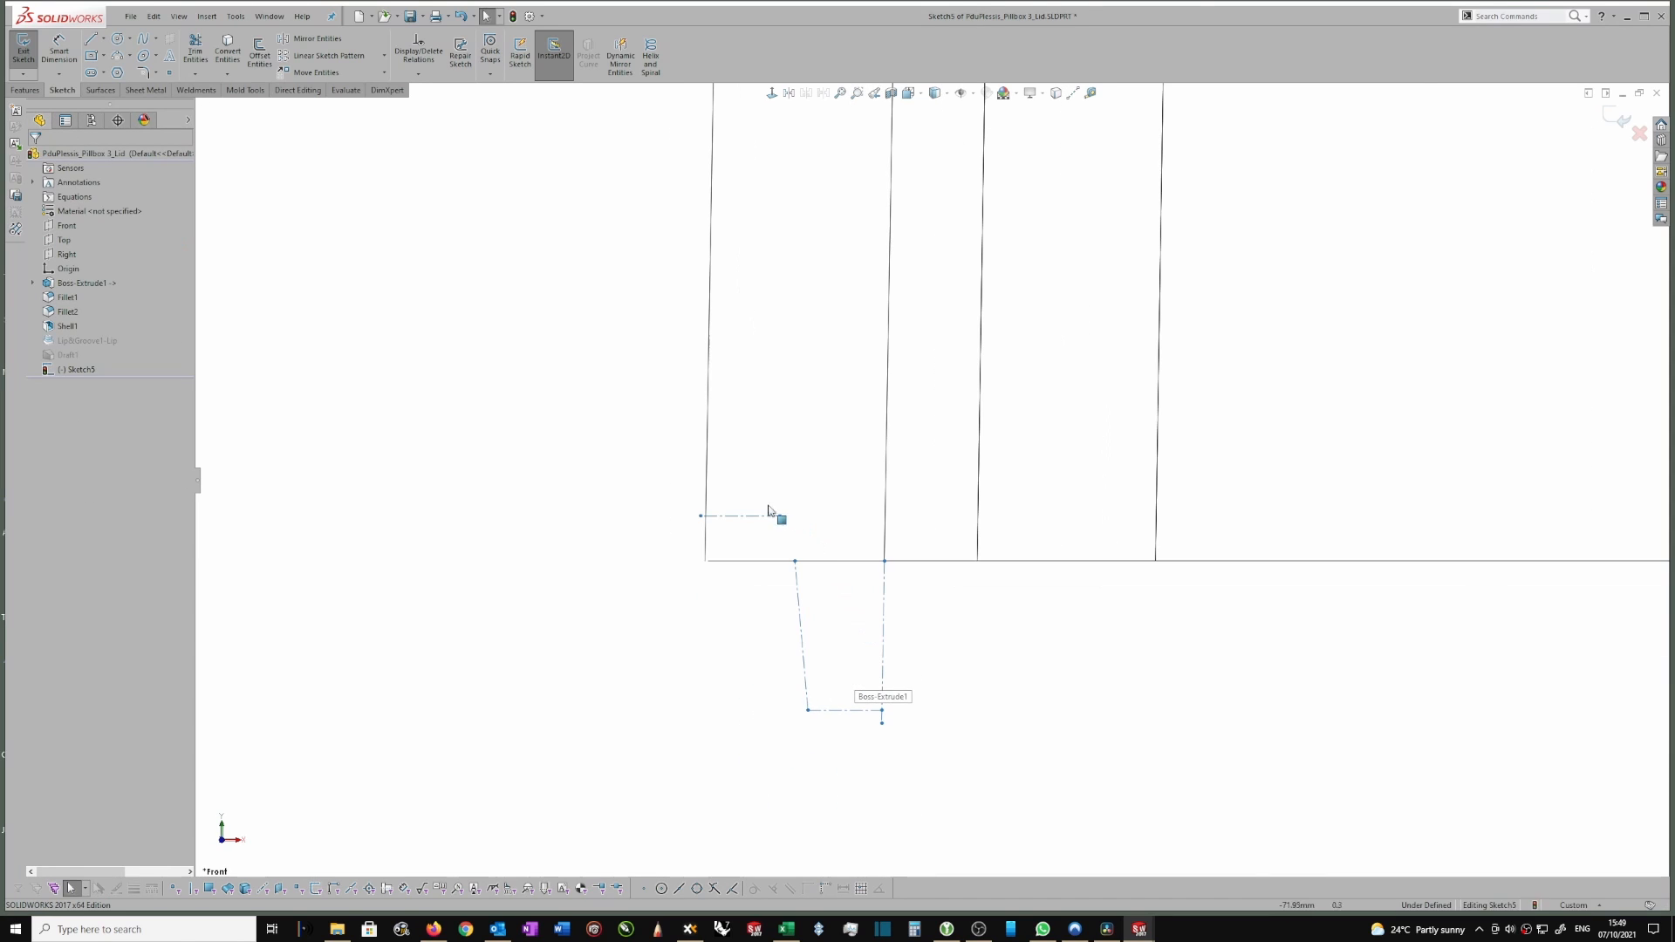
Convert the three construction lines below the lid's bottom edge into regular sketch lines.
drag(949, 733, 744, 597)
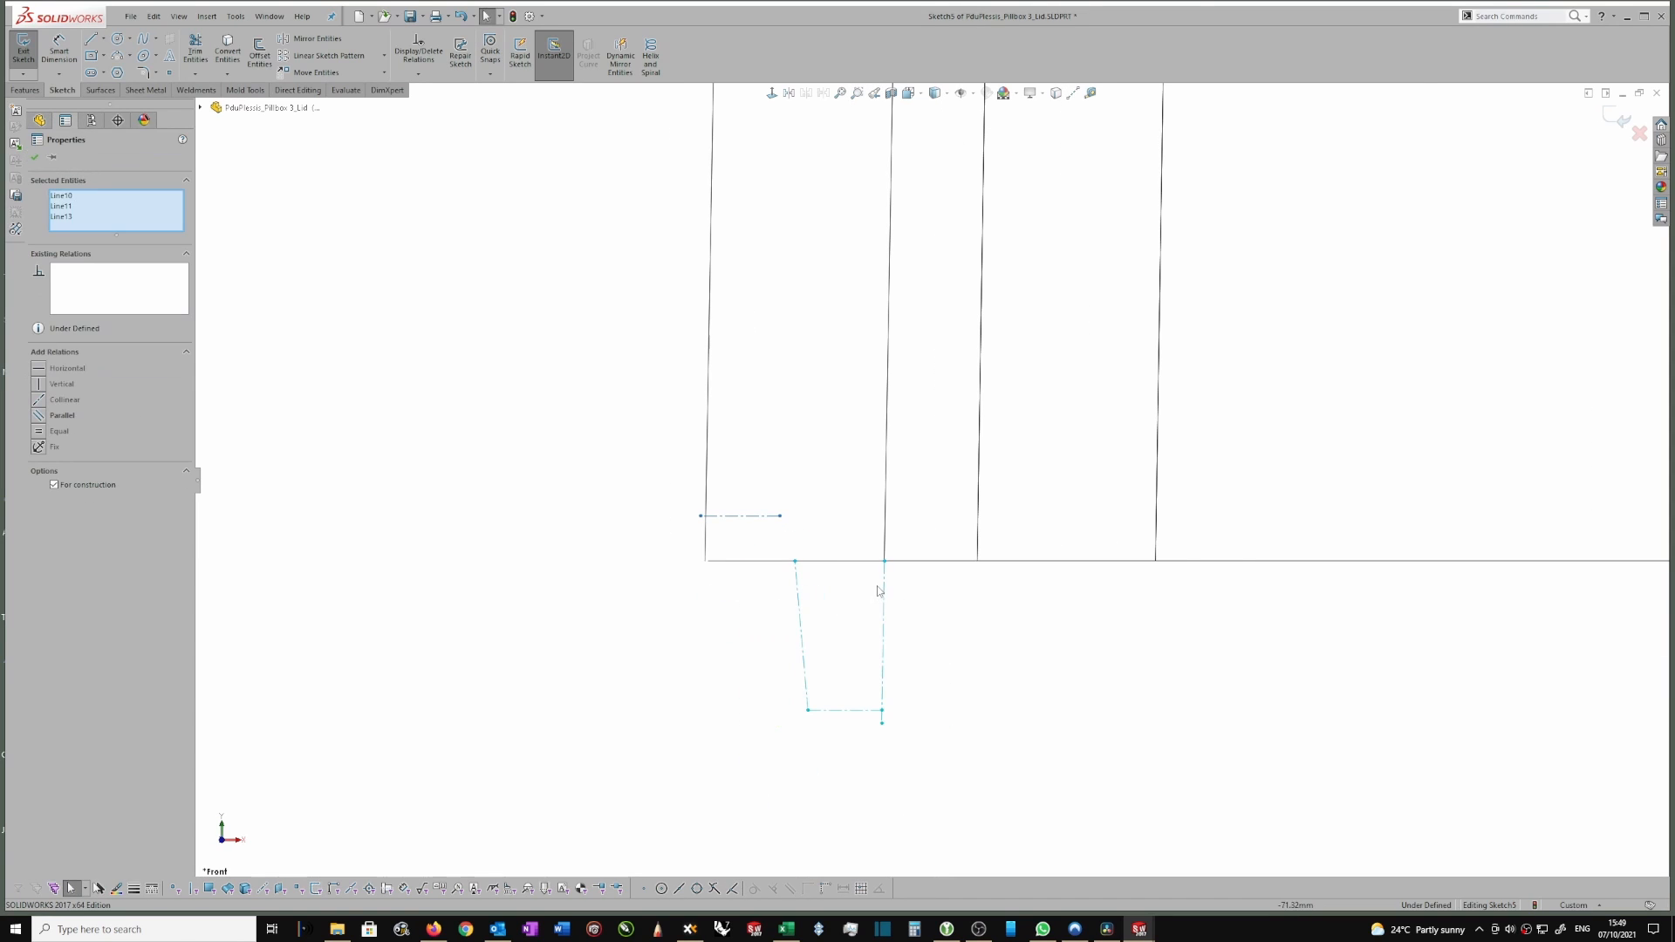
click(54, 485)
click(35, 158)
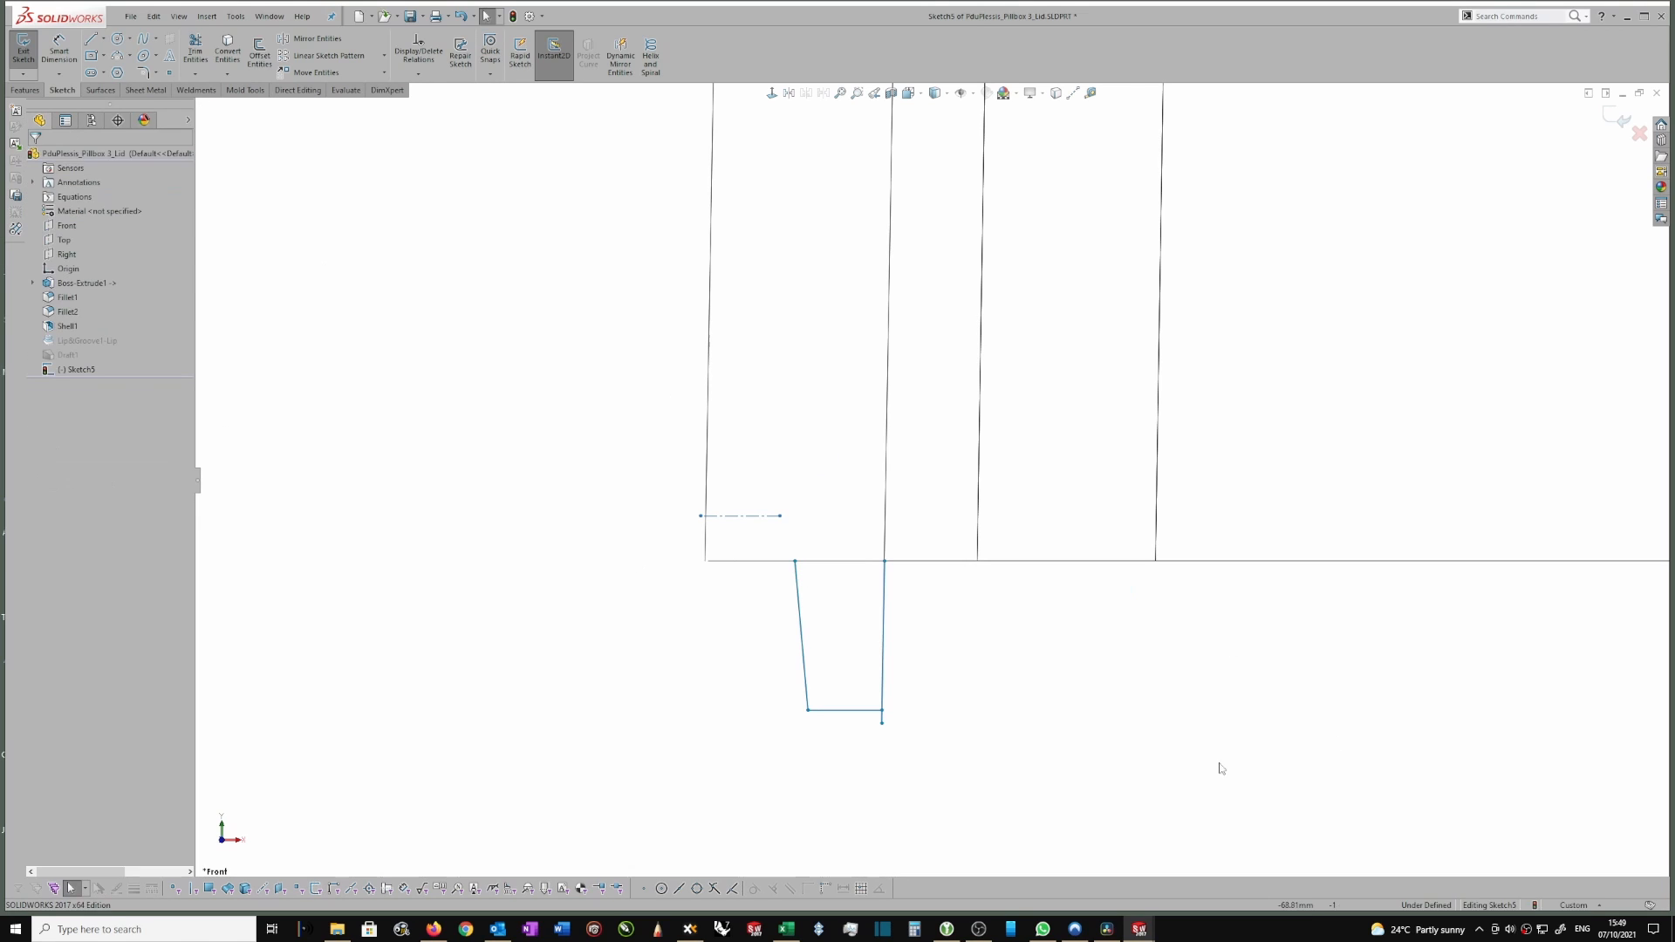
Draw a horizontal line along the lid's bottom edge joining the upper ends of the profile's two side lines.
scroll(1219, 767, down, 1)
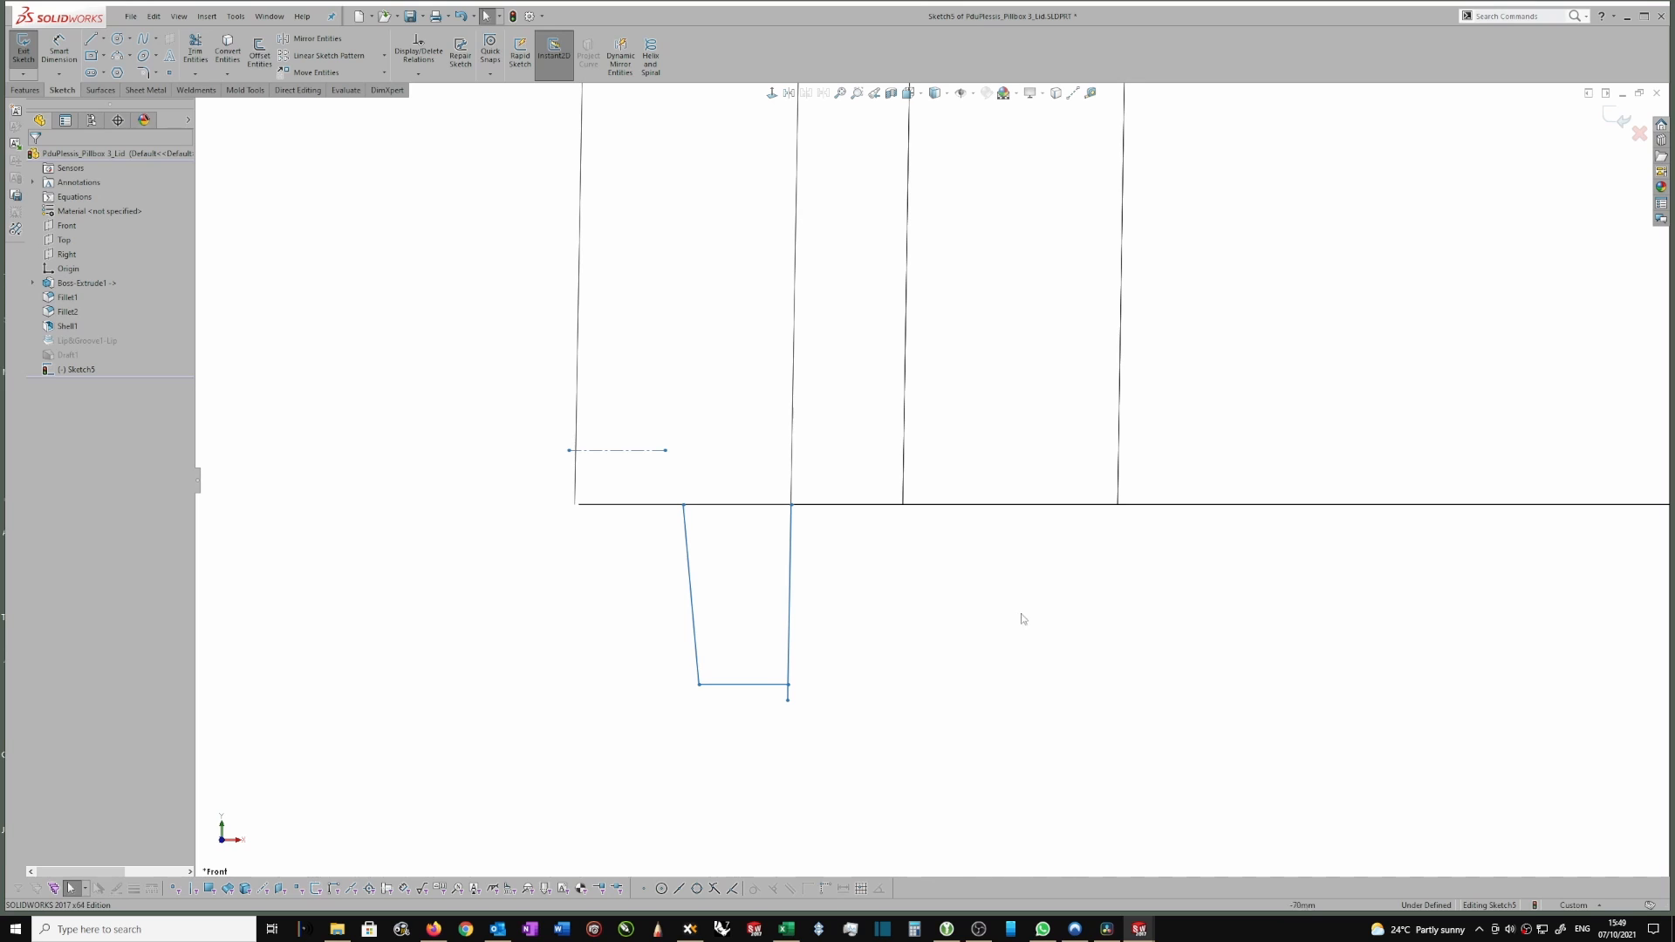
key(s)
click(1126, 636)
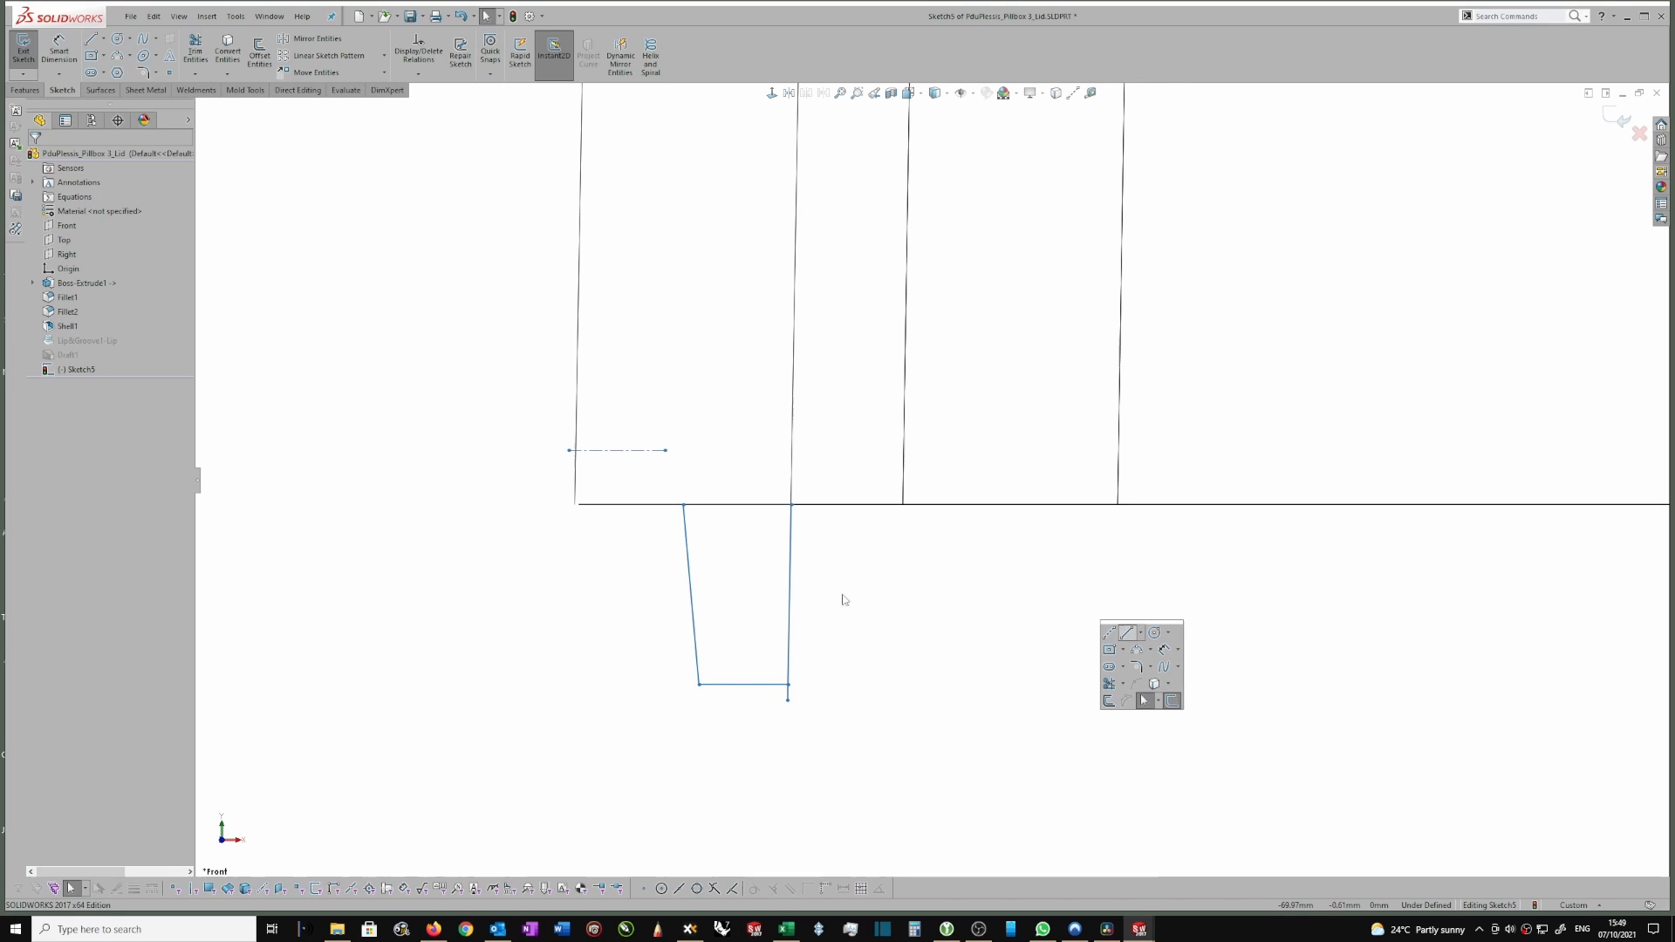
click(684, 504)
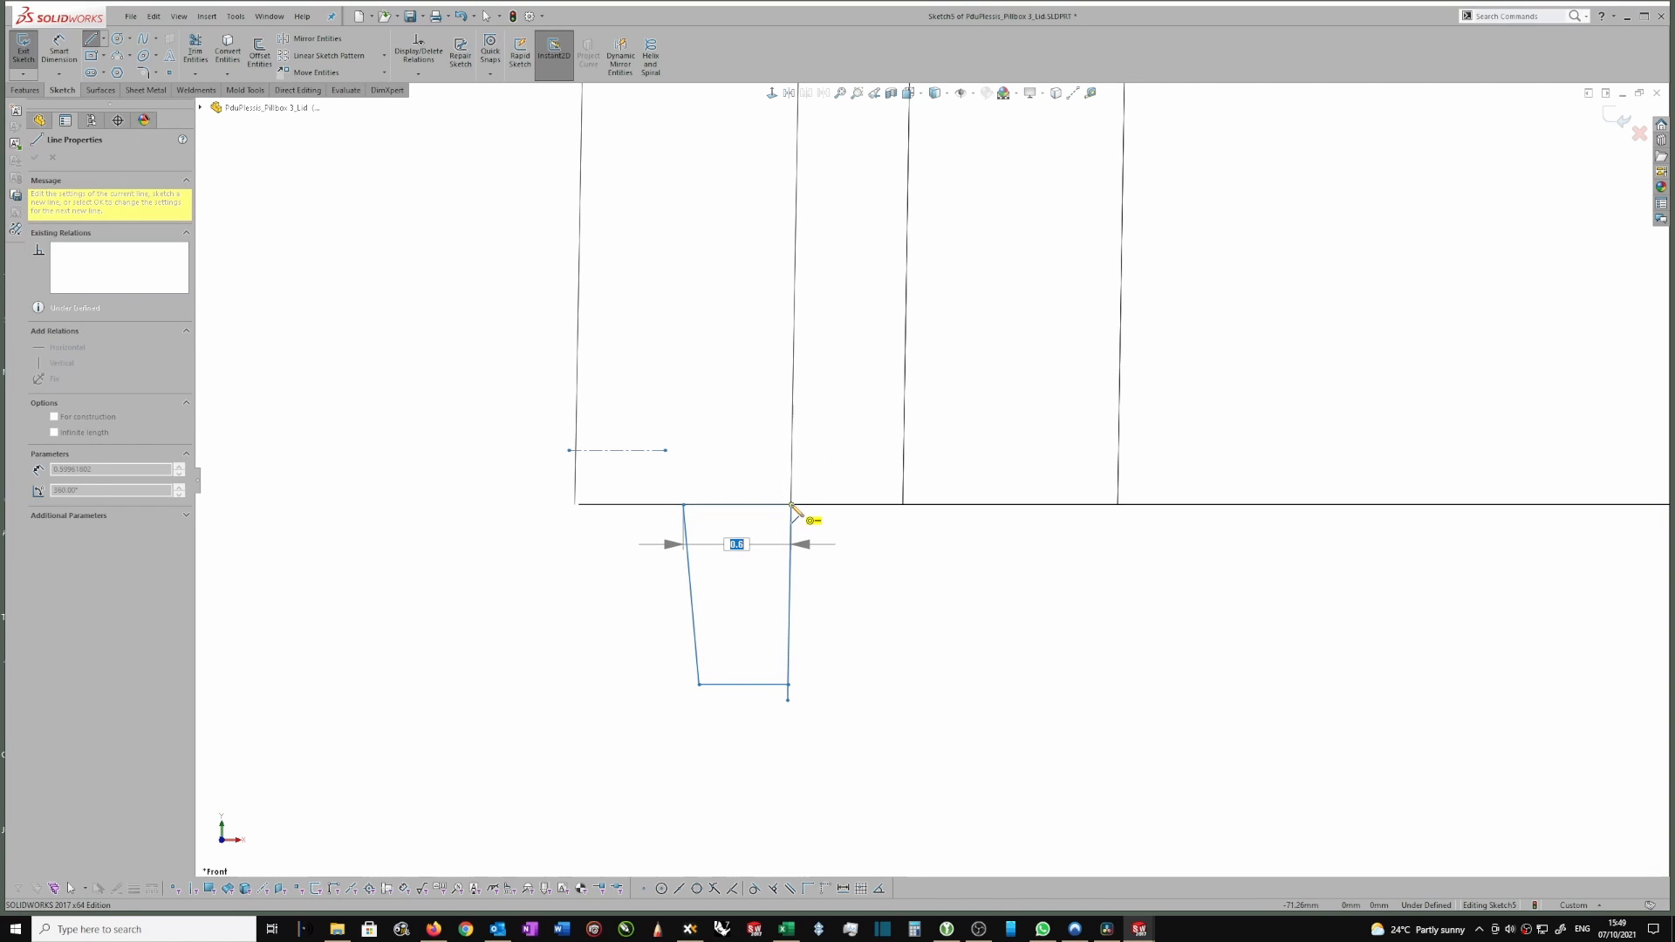
click(791, 505)
key(Escape)
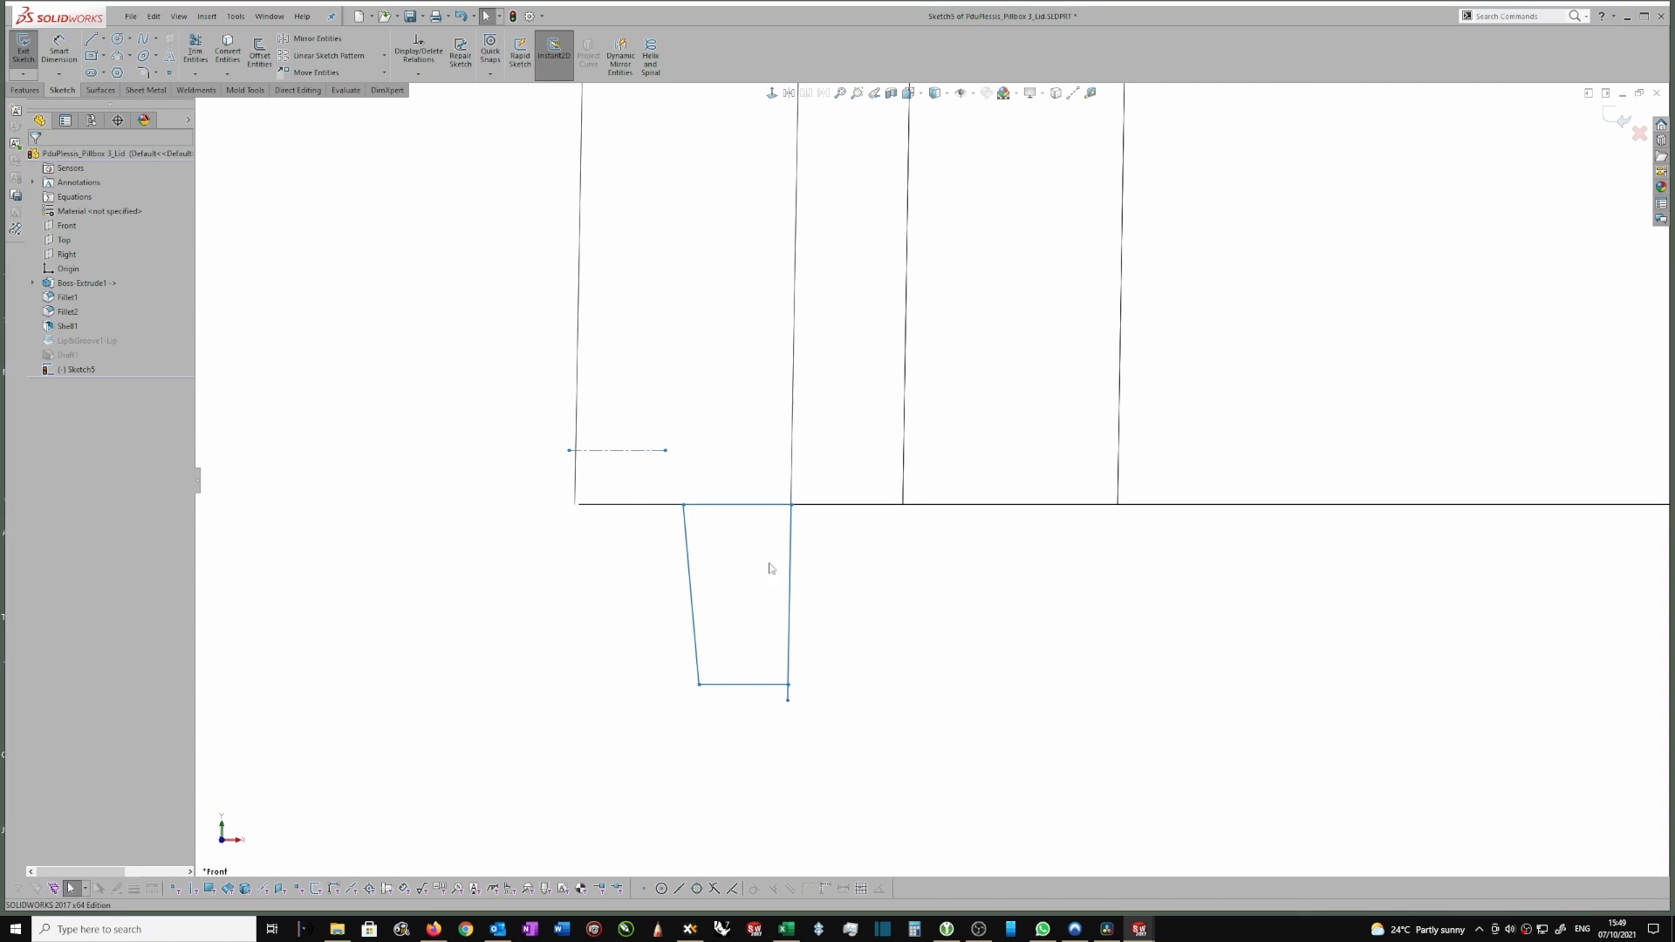
Trim the short line segment that extends below the profile's lower corner so the lip profile is closed.
scroll(812, 684, down, 1)
right_drag(977, 617, 934, 690)
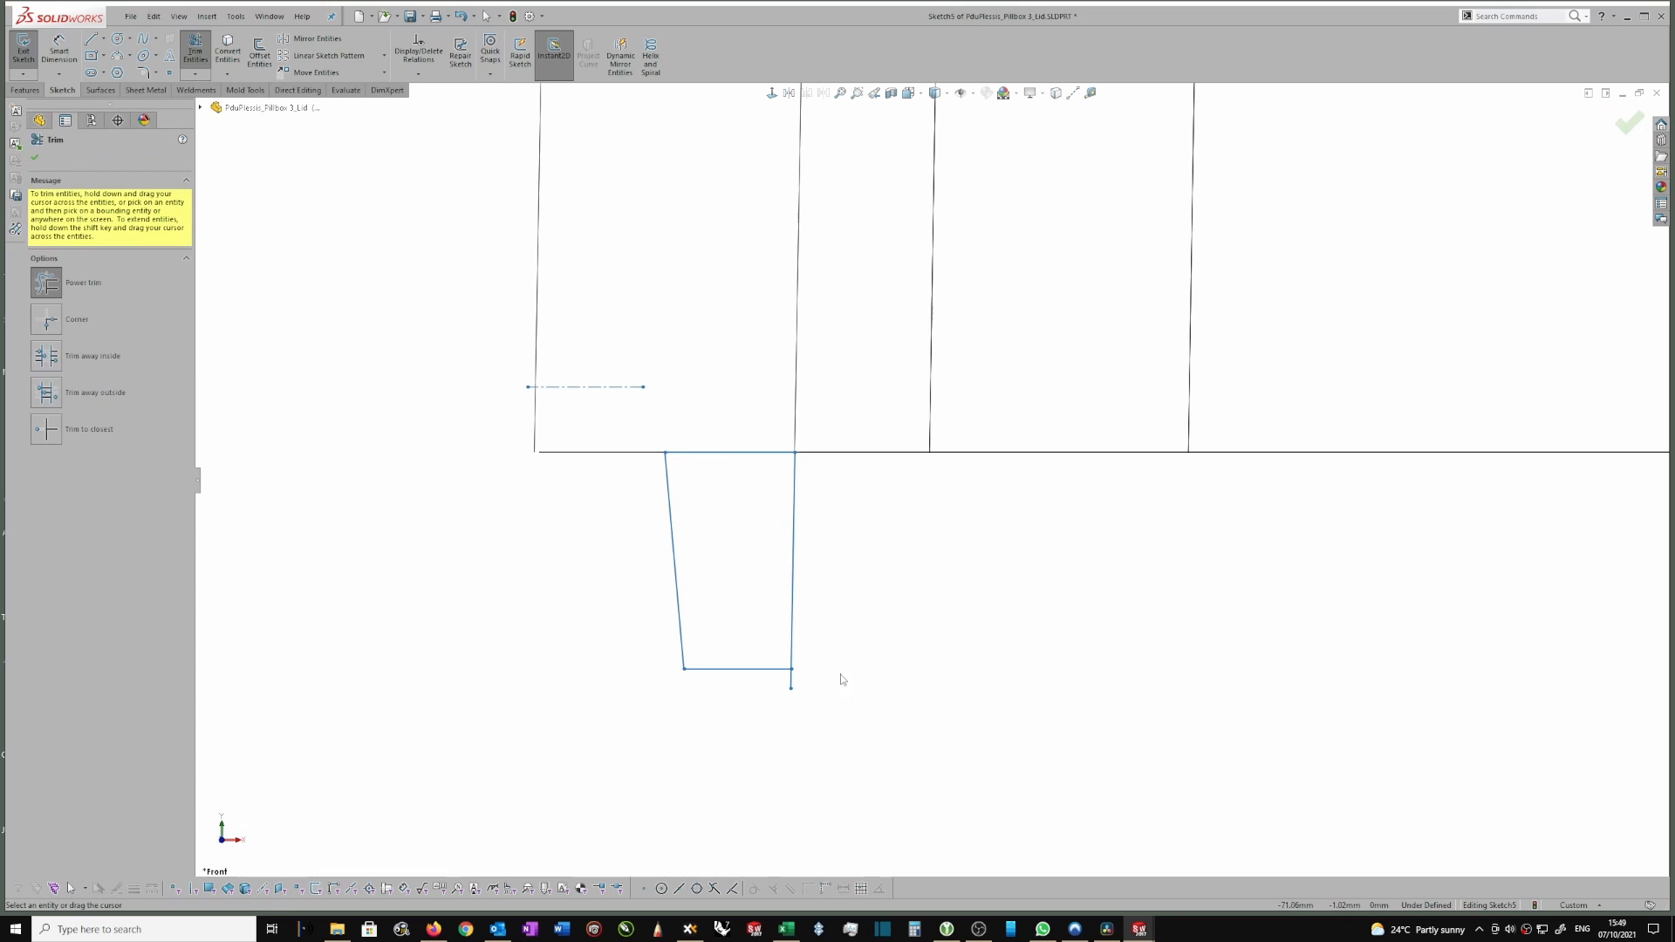
drag(775, 687, 779, 715)
scroll(781, 724, down, 6)
scroll(832, 618, up, 6)
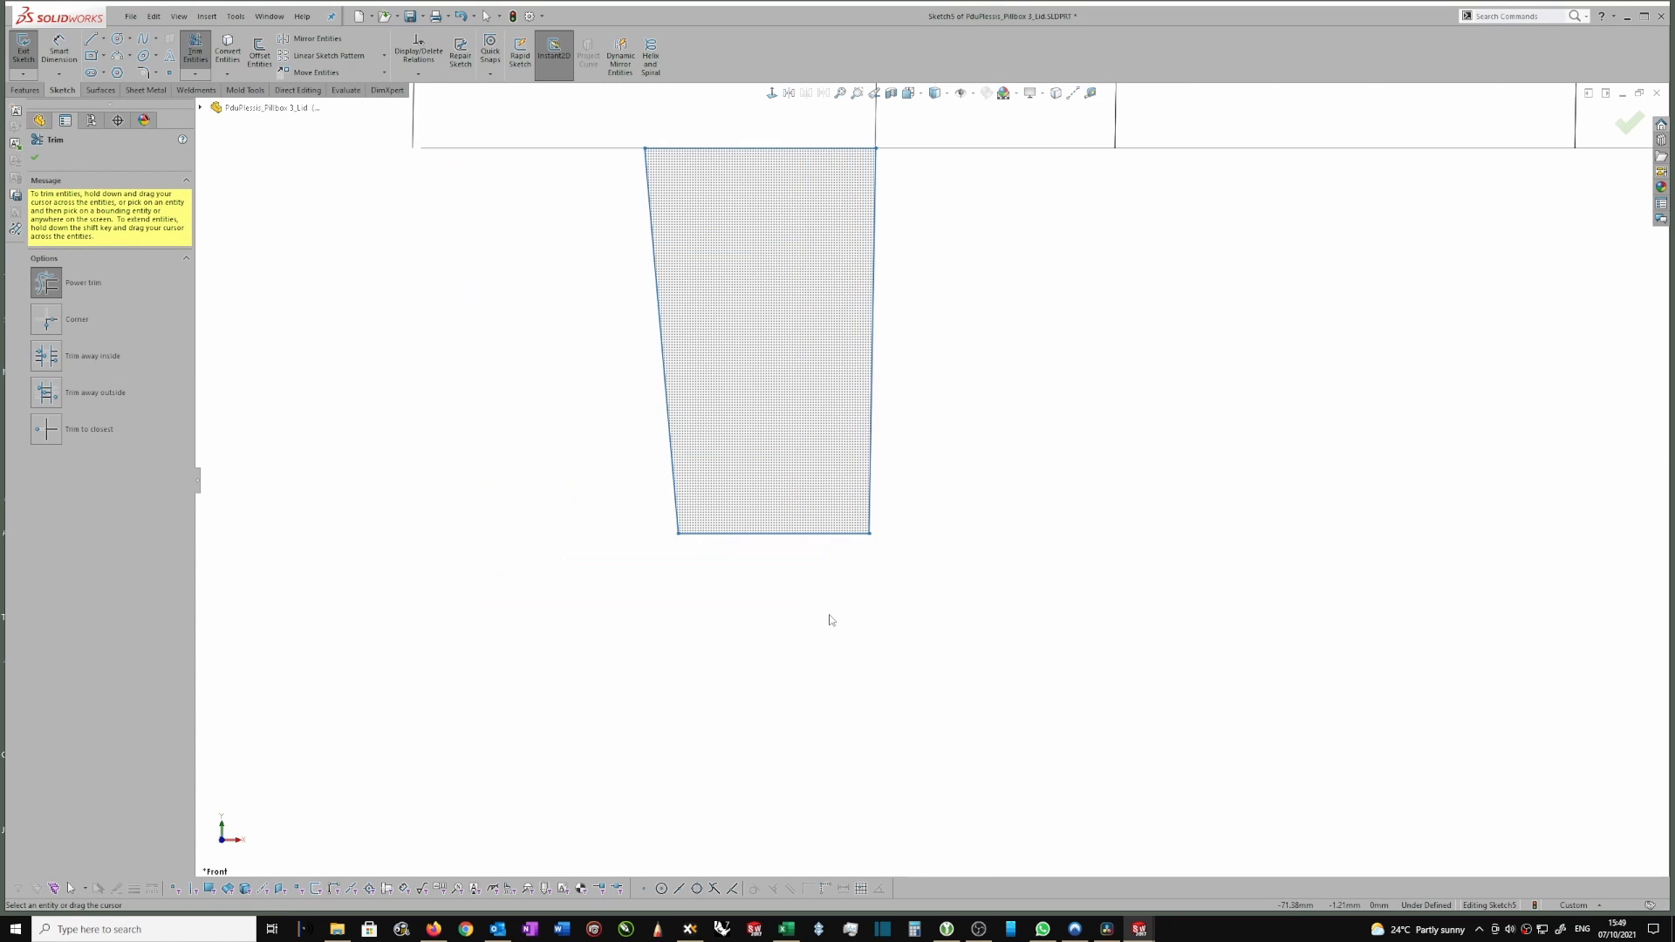
key(Escape)
Dimension the lip profile's height between its upper and lower horizontal lines at 1 mm.
scroll(900, 303, down, 2)
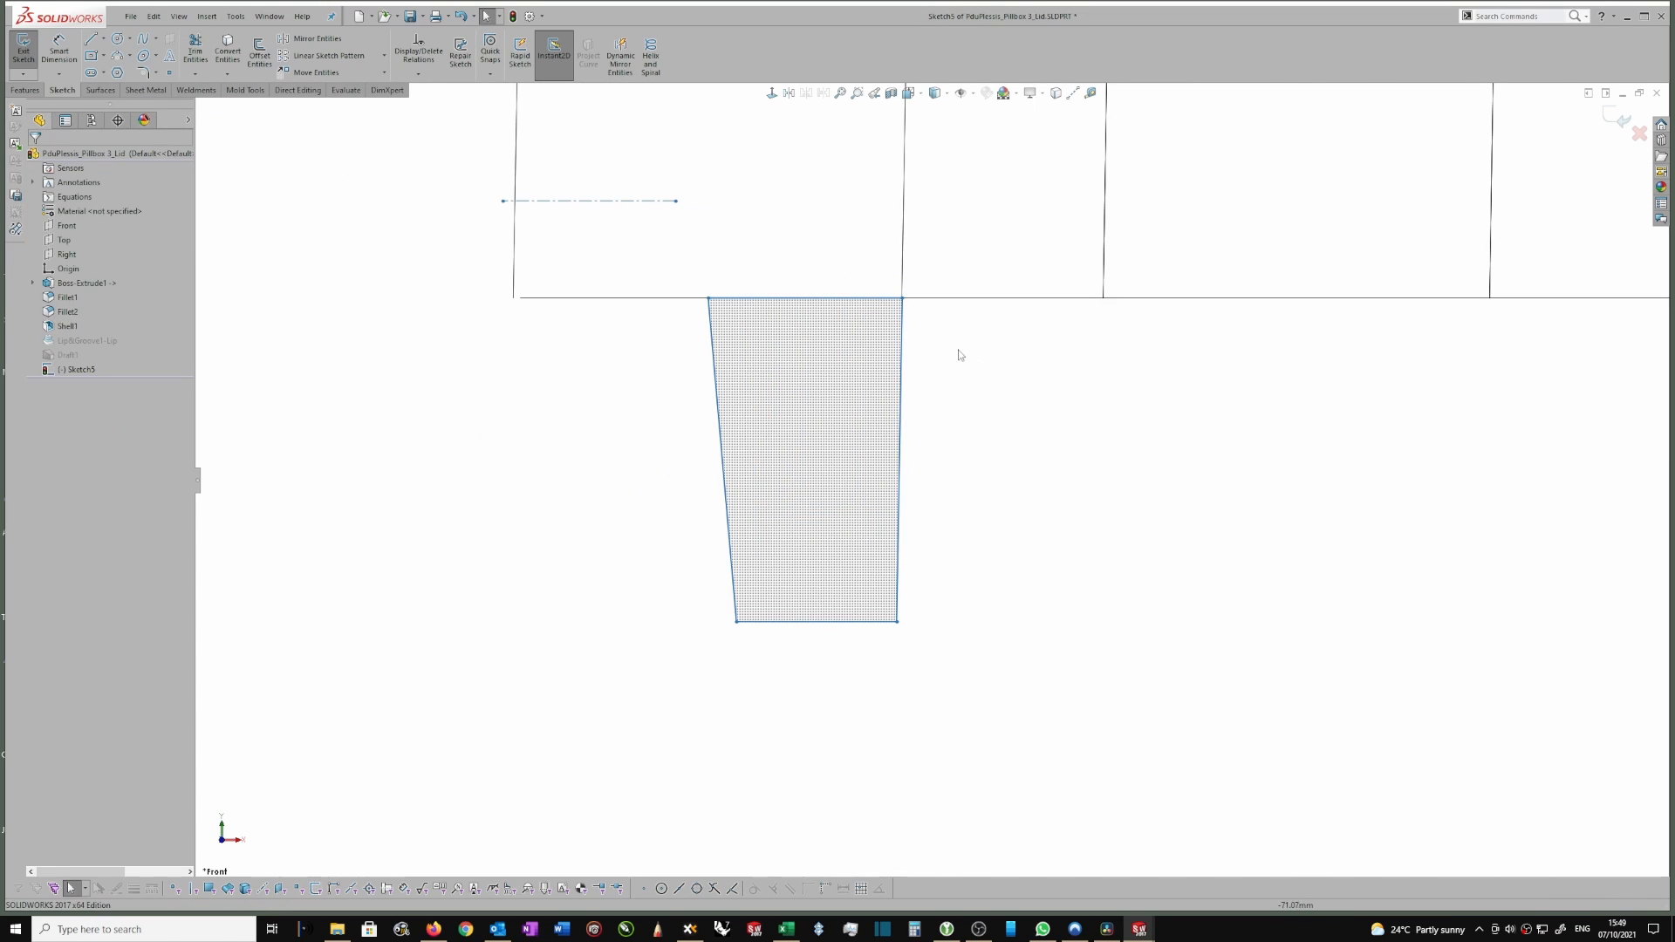
right_drag(1012, 437, 1013, 341)
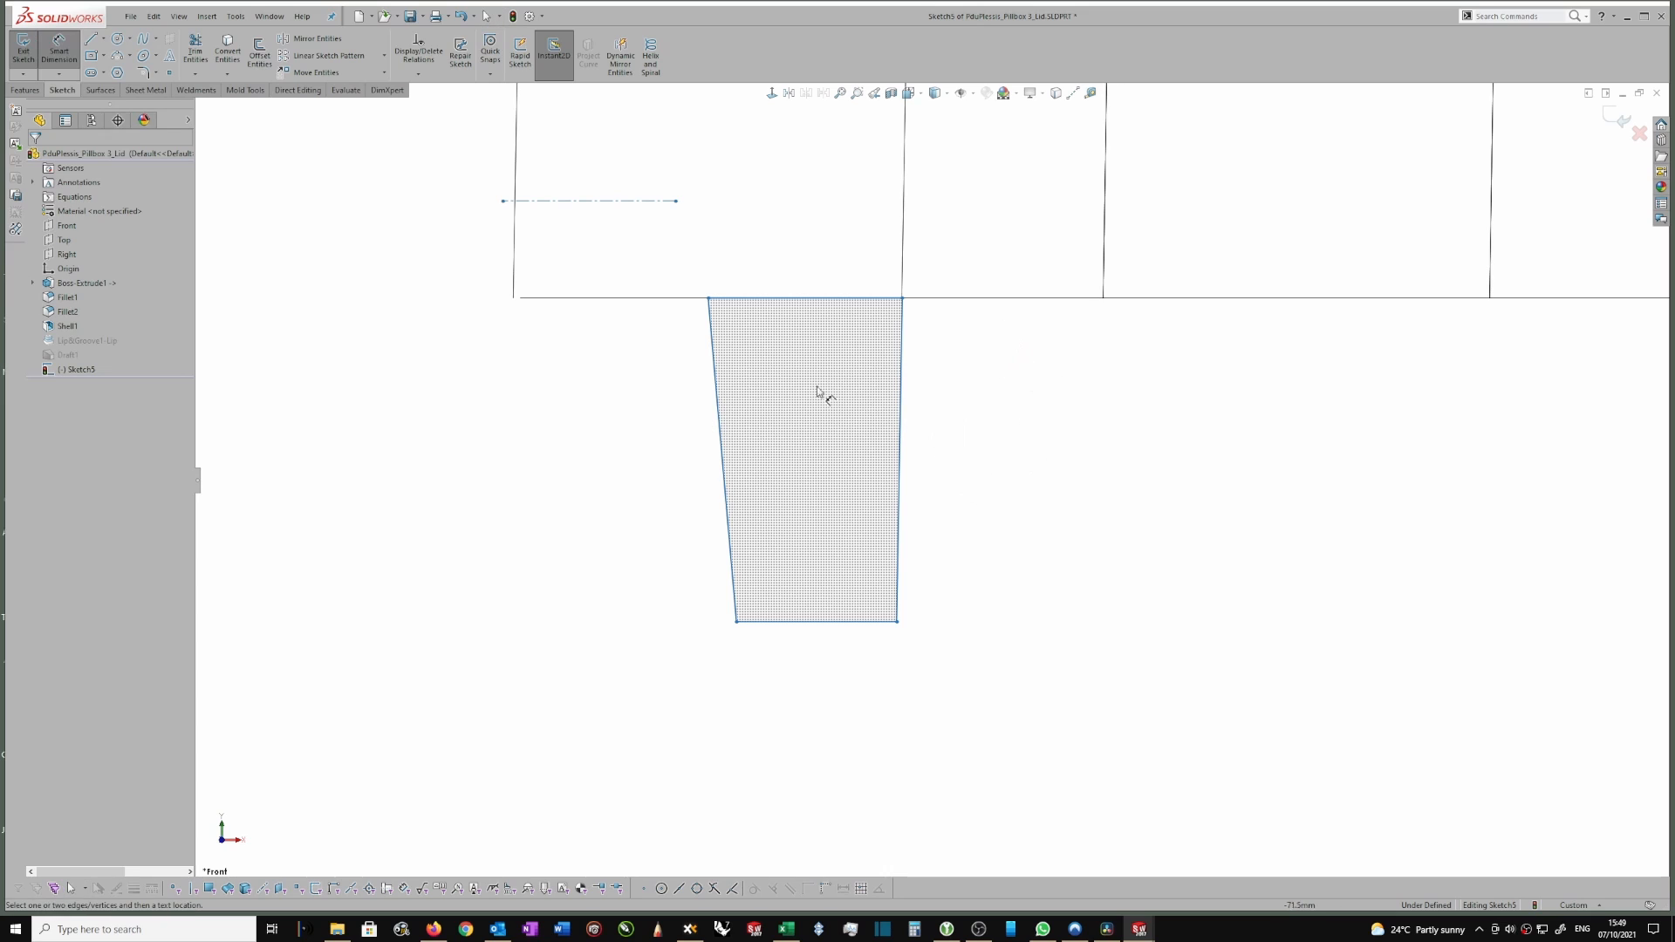
click(788, 299)
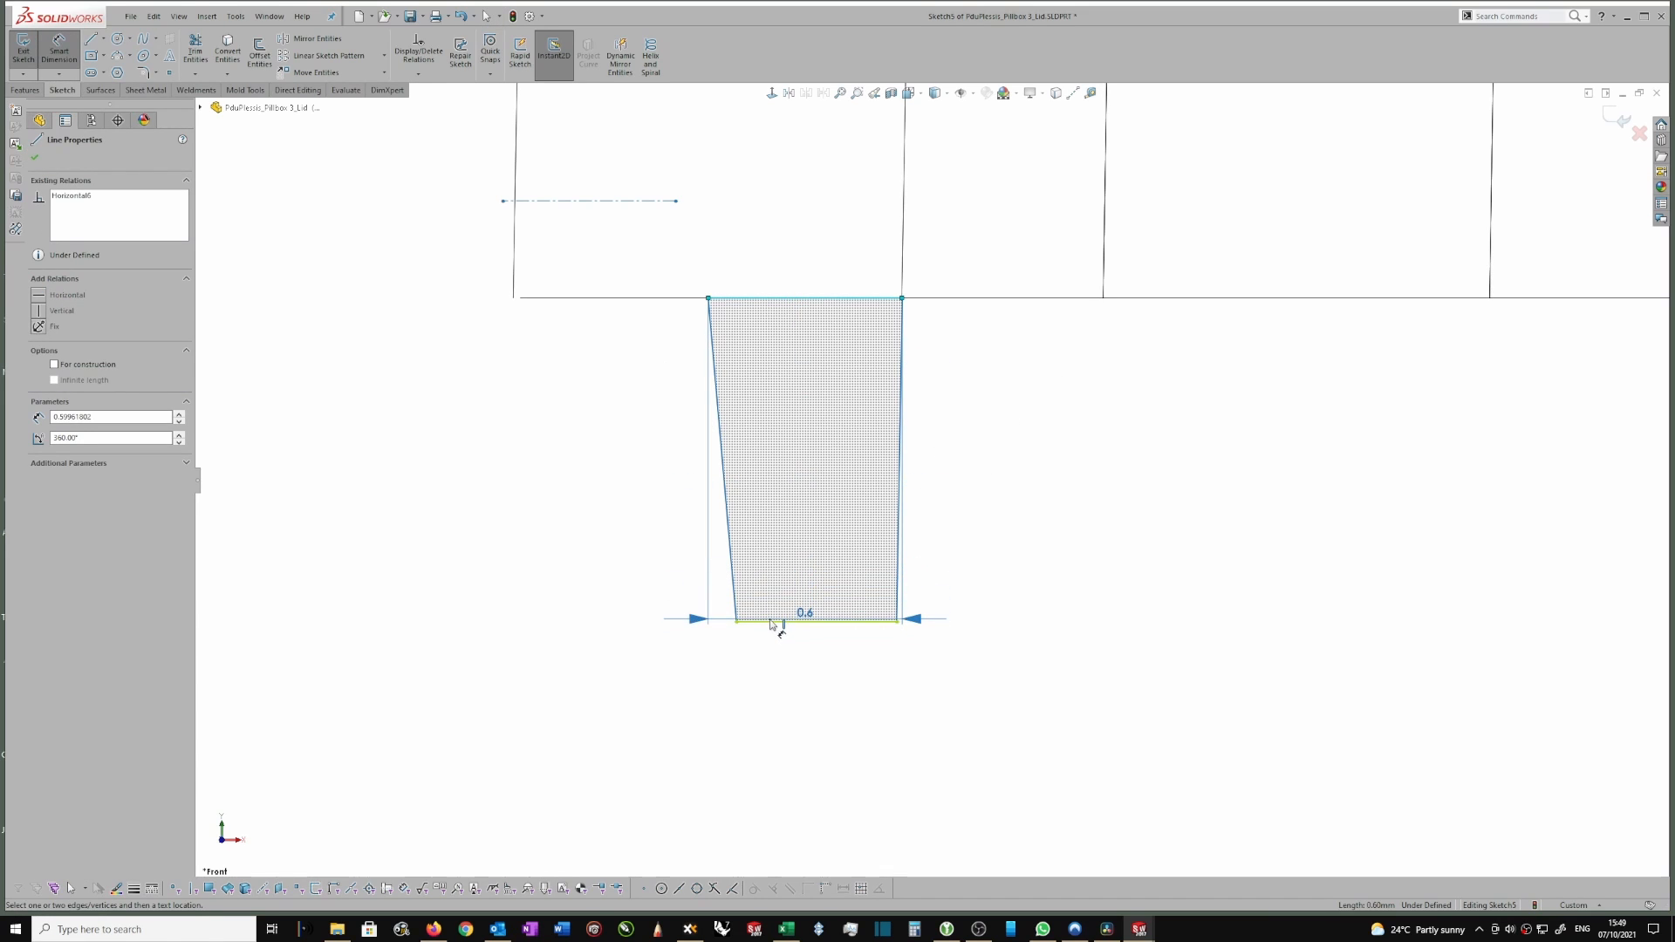
click(772, 622)
click(587, 489)
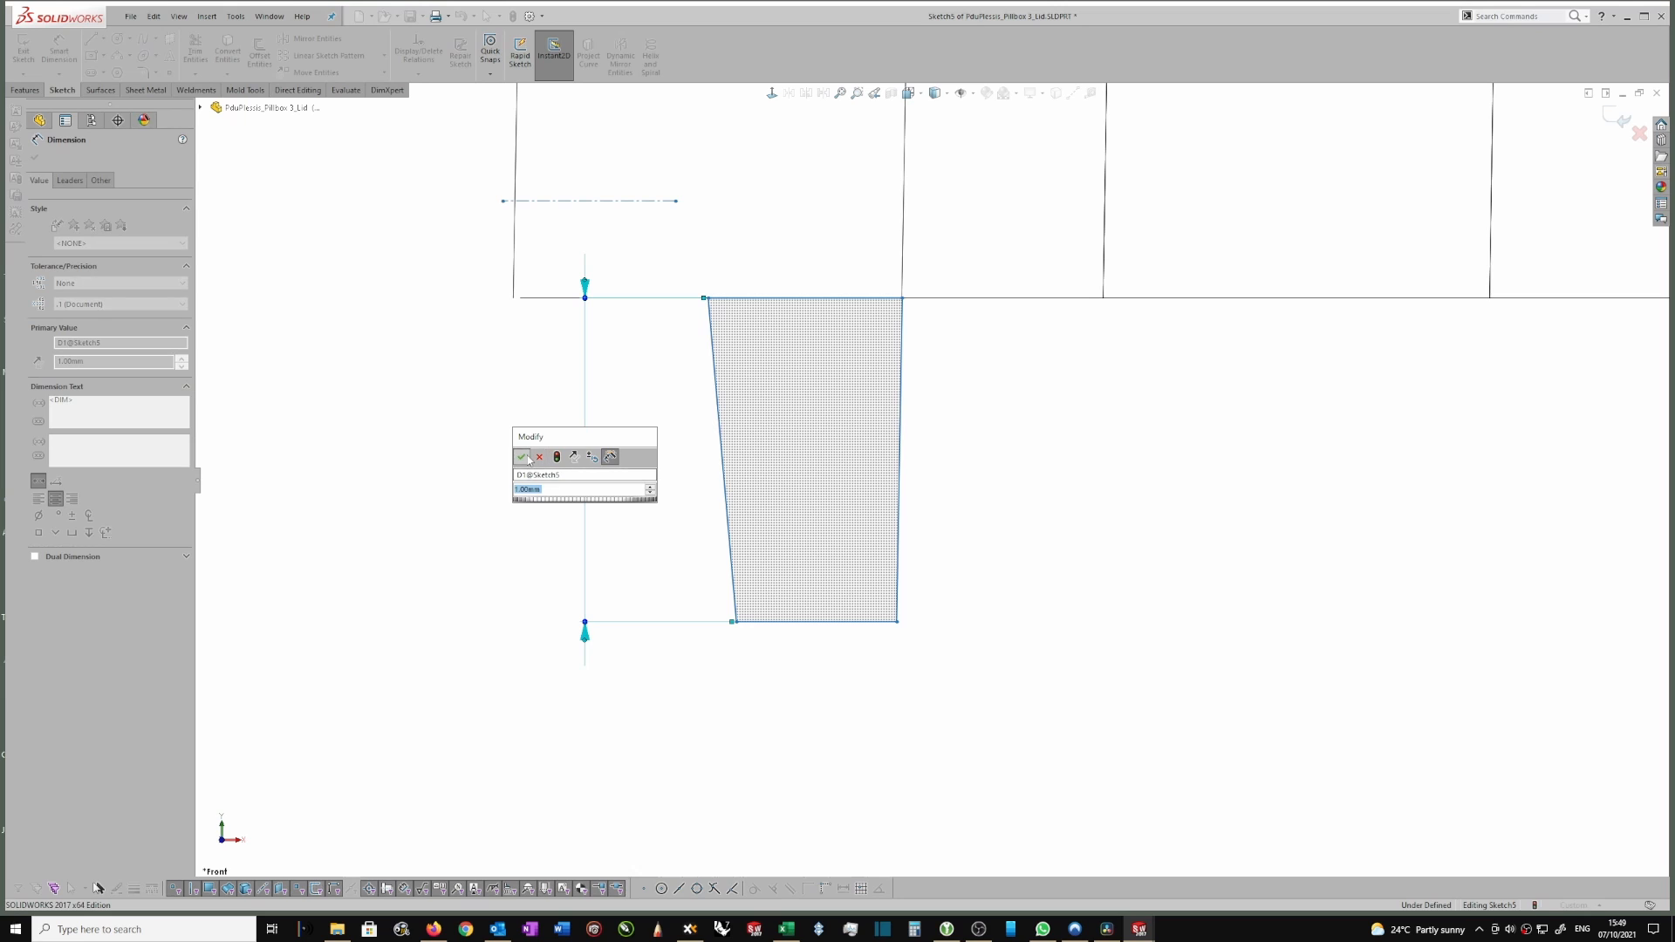
click(522, 457)
Dimension the lip profile's upper horizontal line to a width of 0.6 mm.
click(741, 298)
click(824, 254)
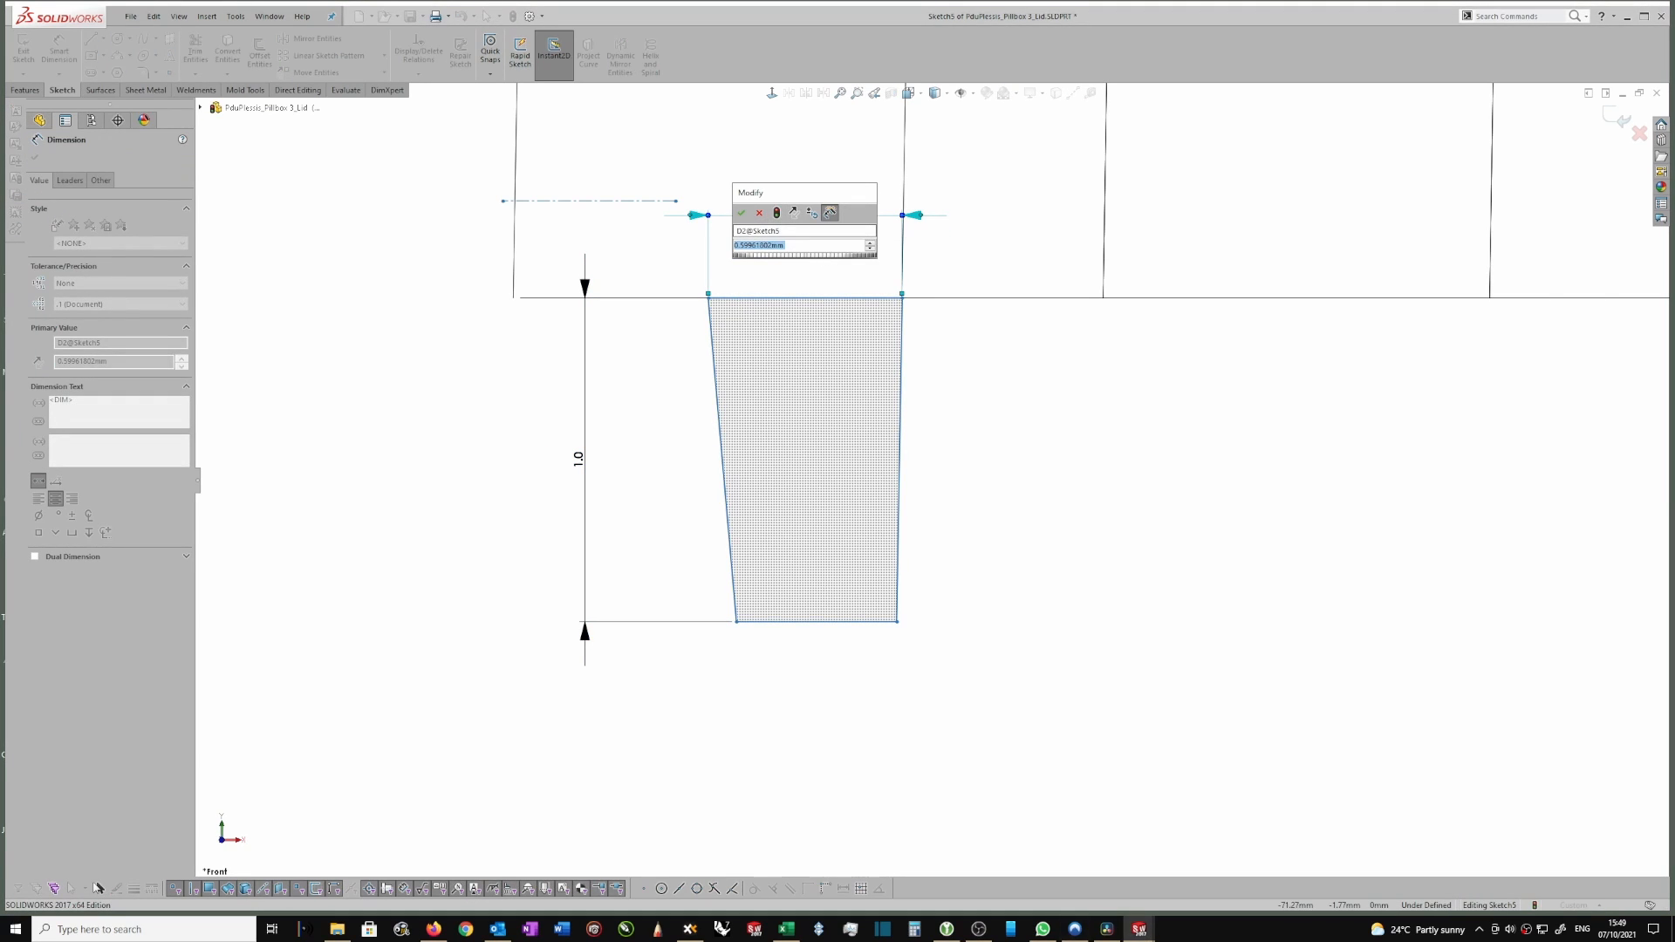
key(BackSpace)
text(0.6)
key(Return)
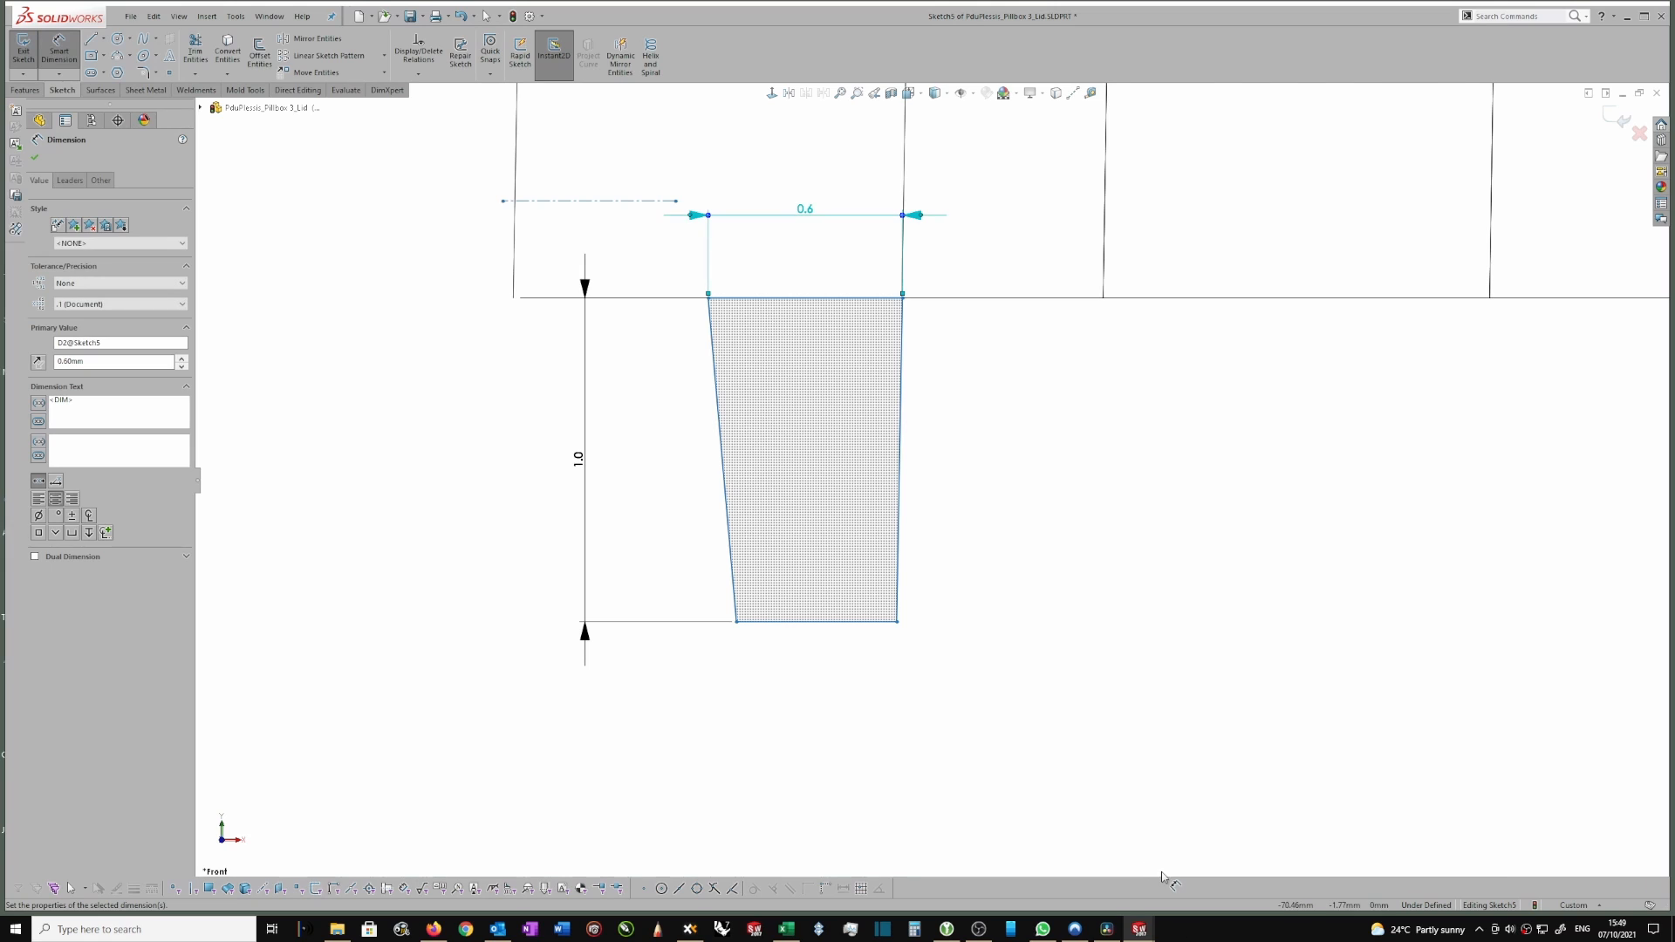
Dimension the draft angle of the lip profile's right side line from vertical at 1°.
click(904, 410)
scroll(897, 306, down, 2)
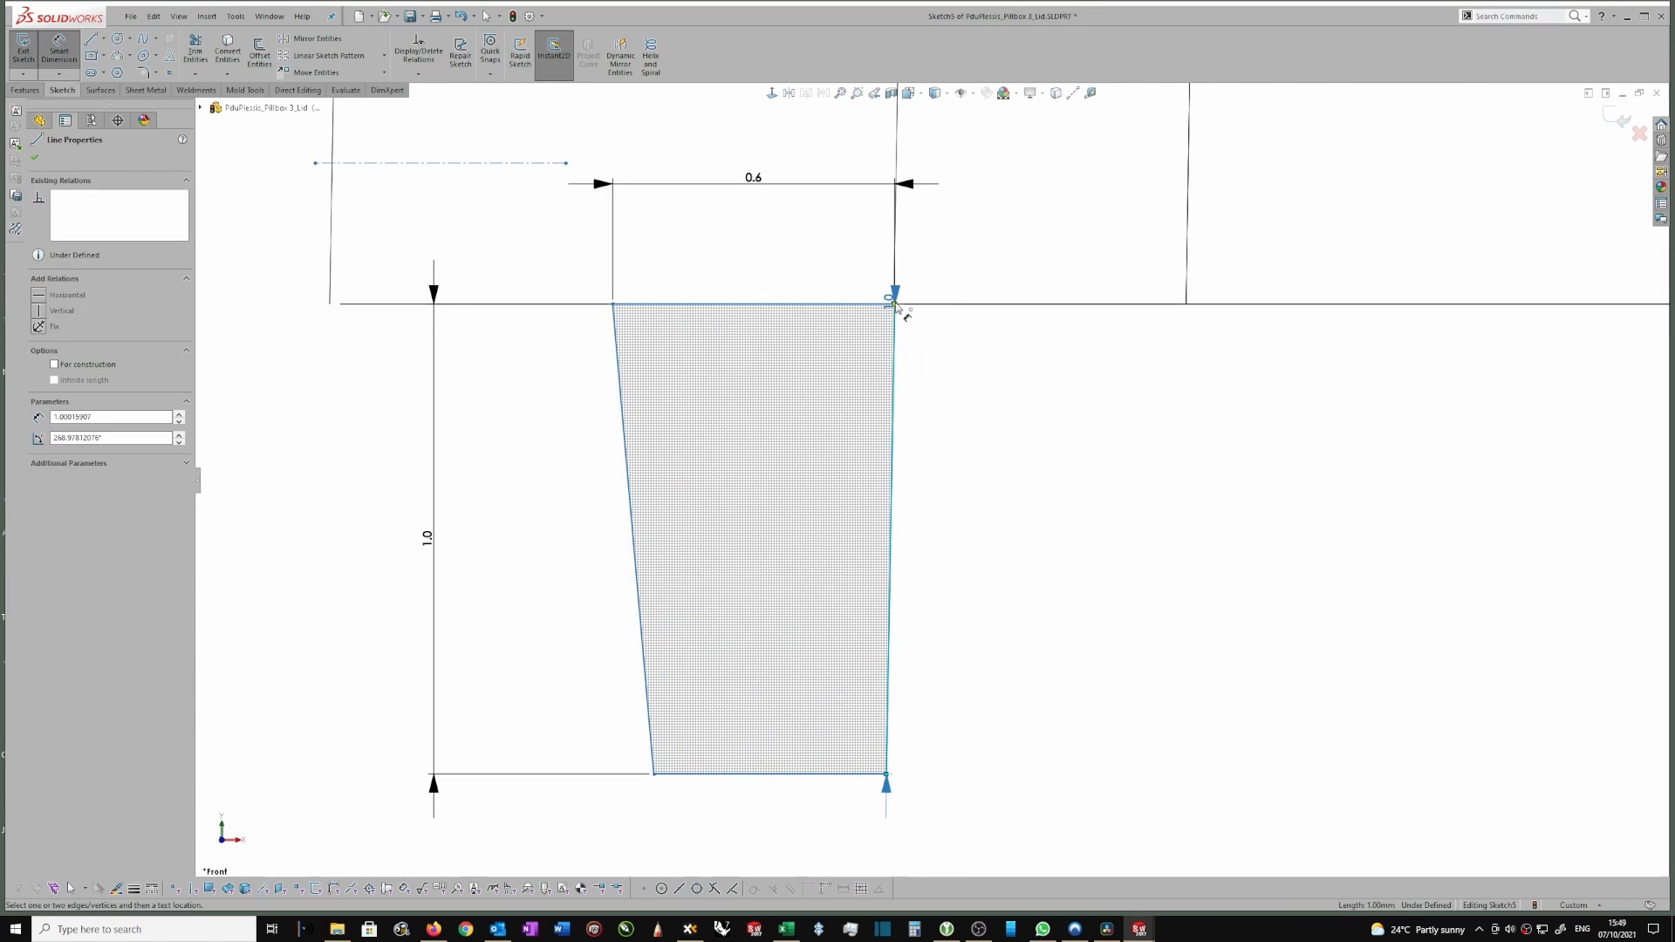
click(895, 306)
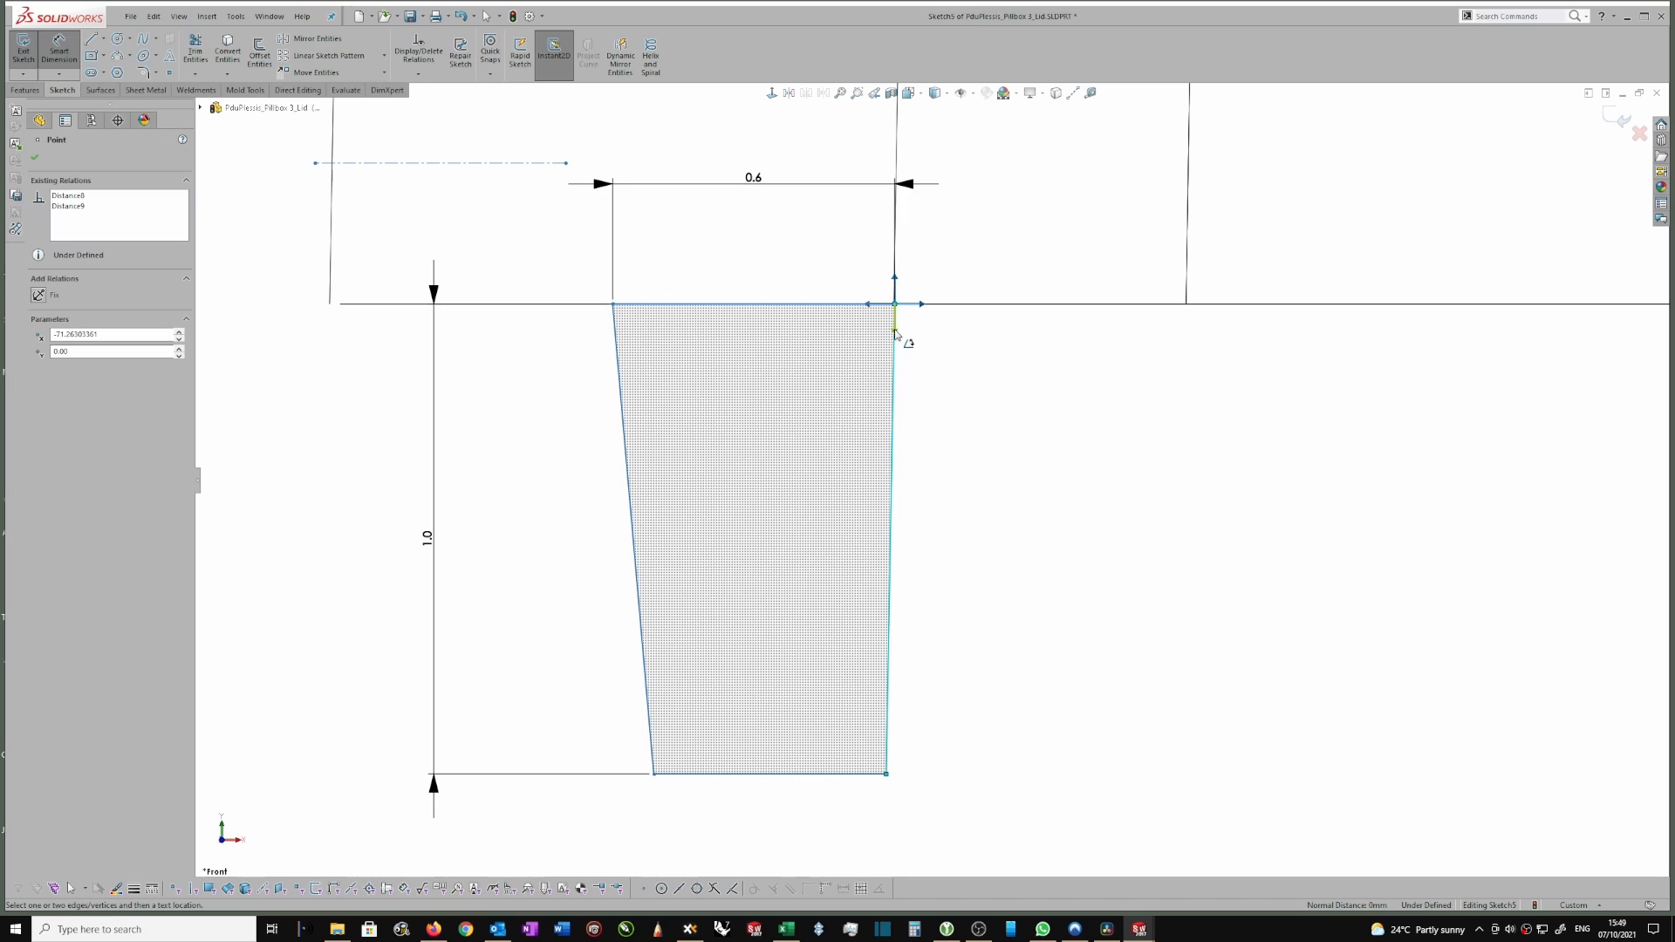
click(887, 802)
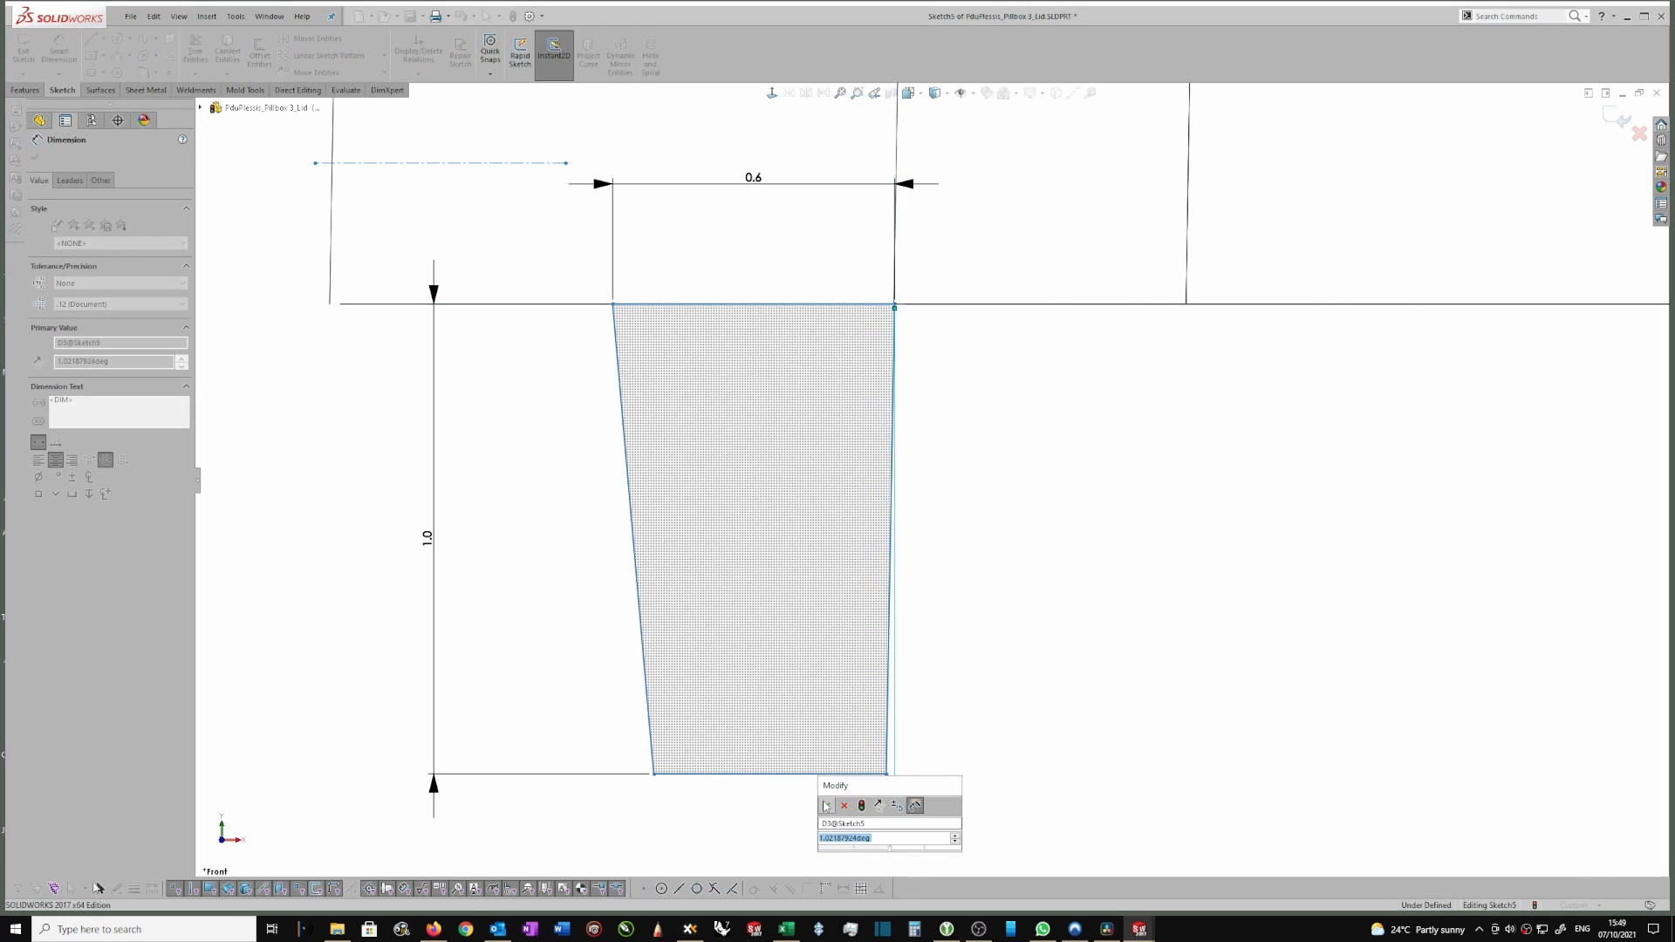
text(1)
key(Return)
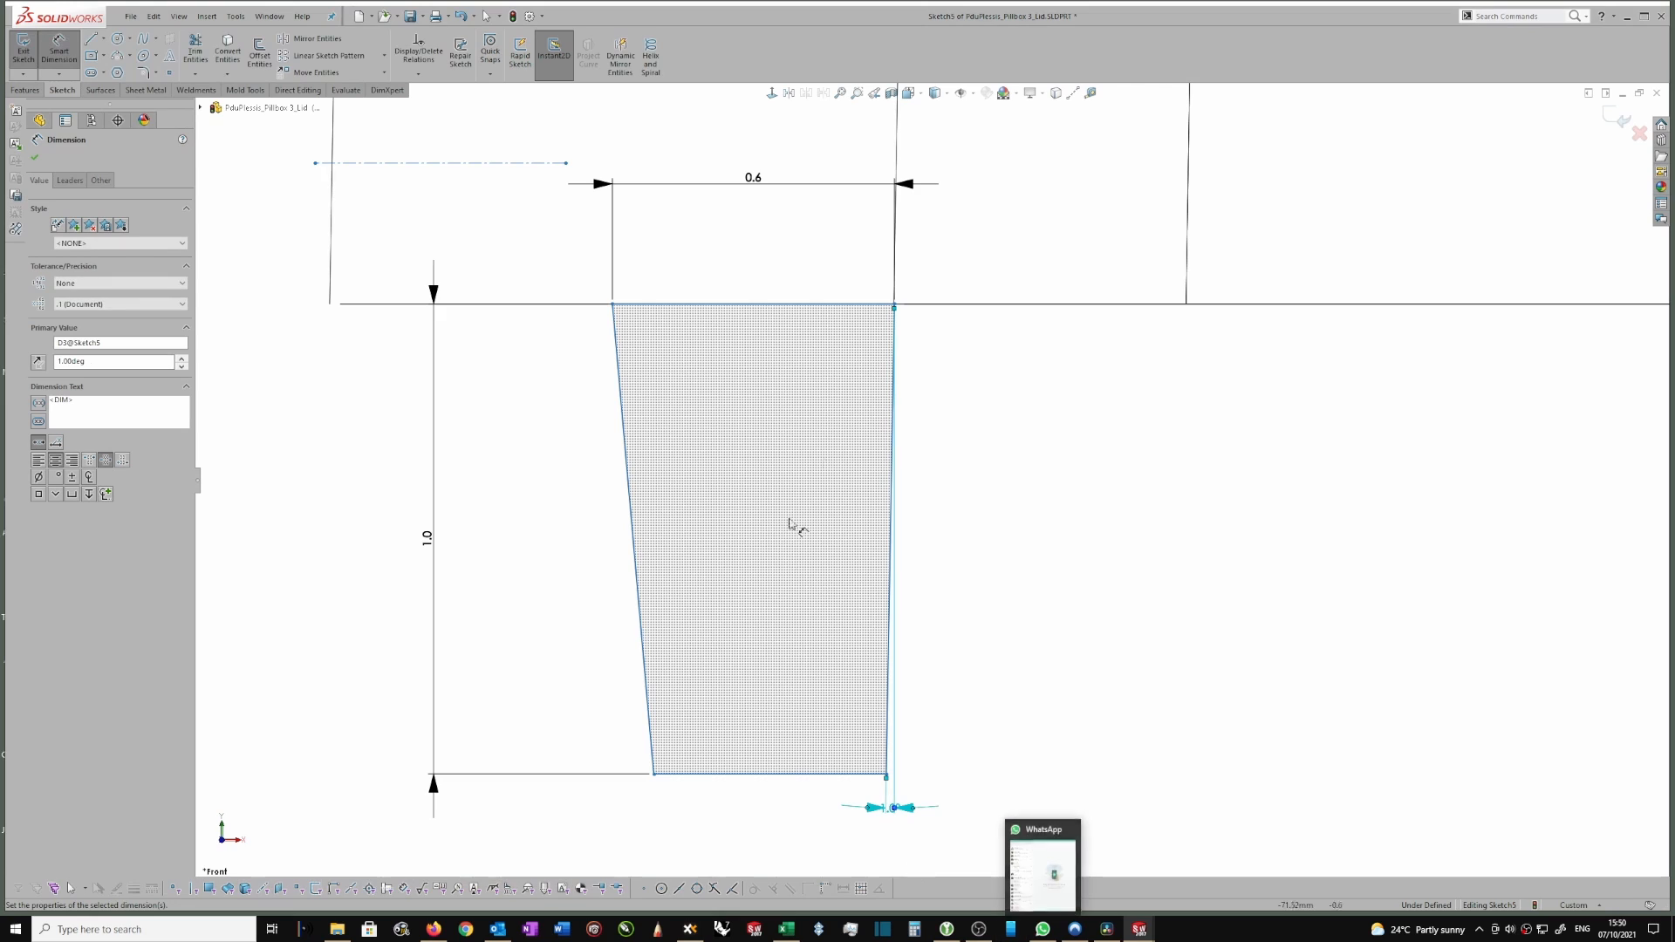
Dimension the draft angle of the lip profile's left side line from vertical at 5°.
click(626, 375)
click(613, 305)
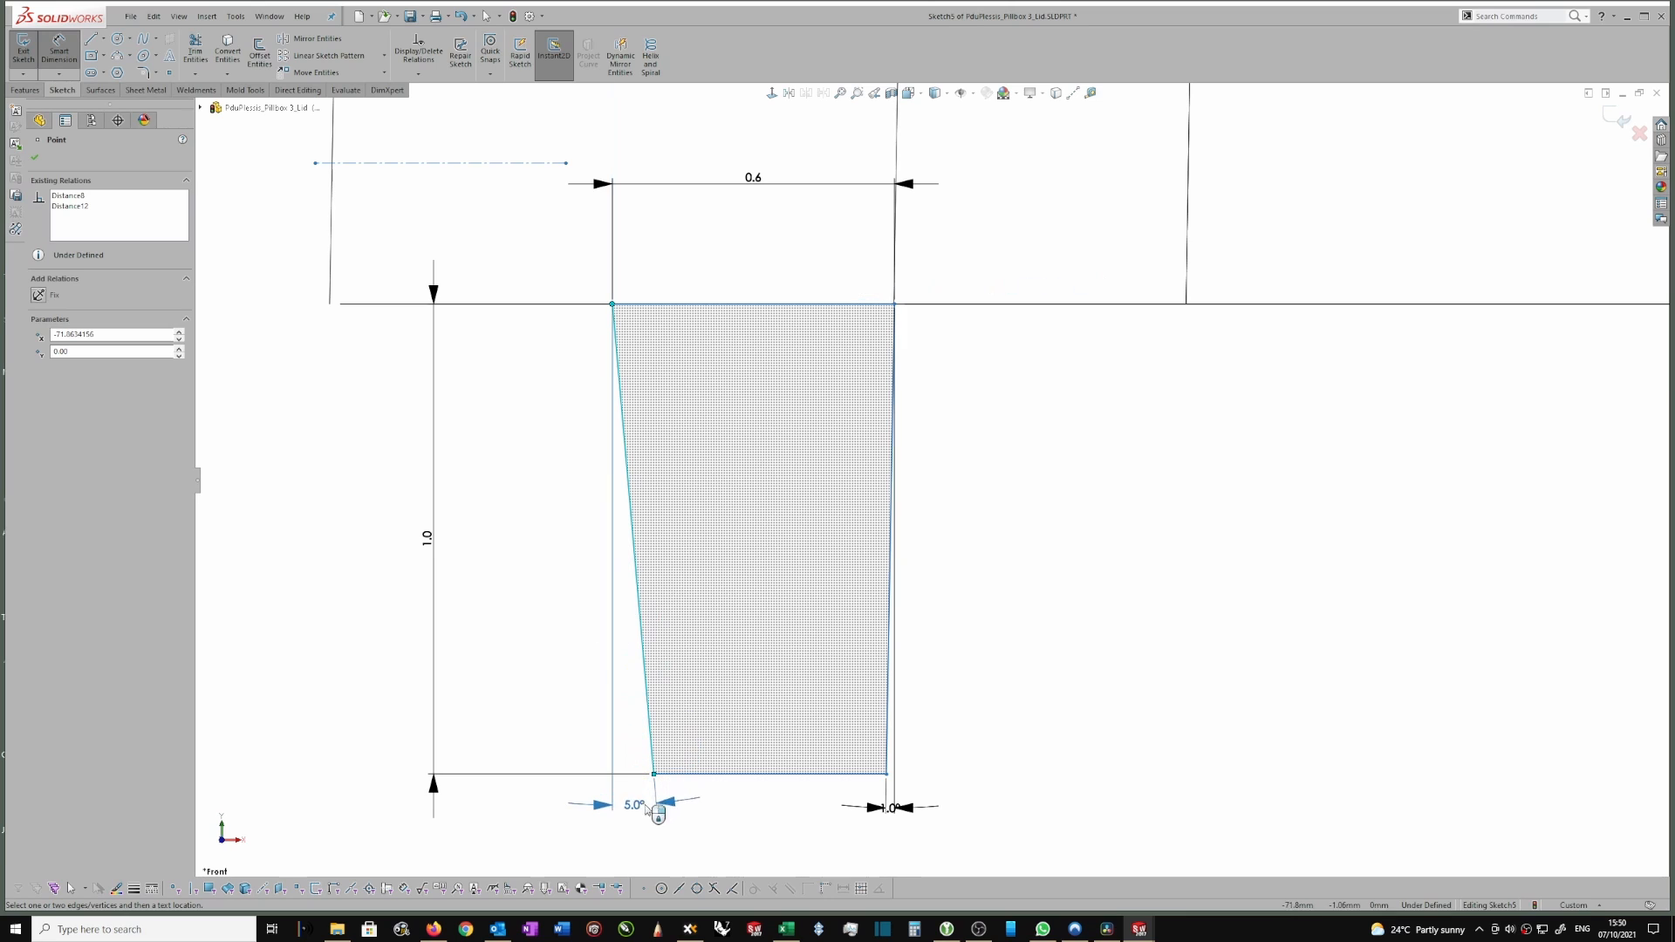
click(636, 817)
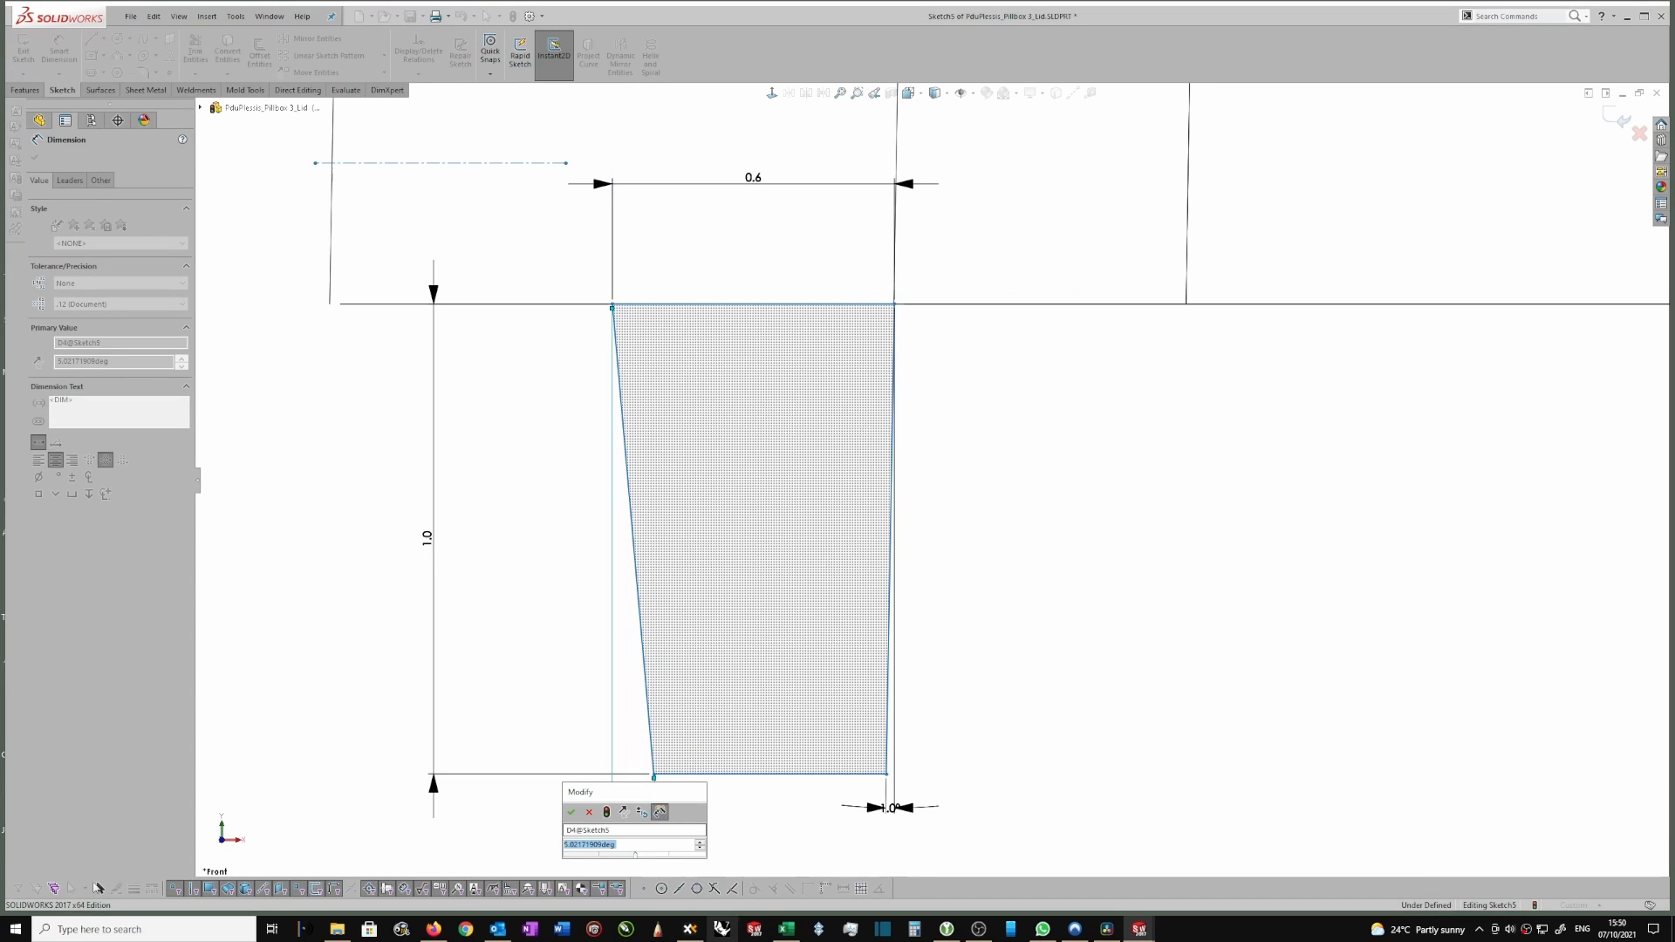
text(5)
key(Return)
scroll(931, 481, up, 1)
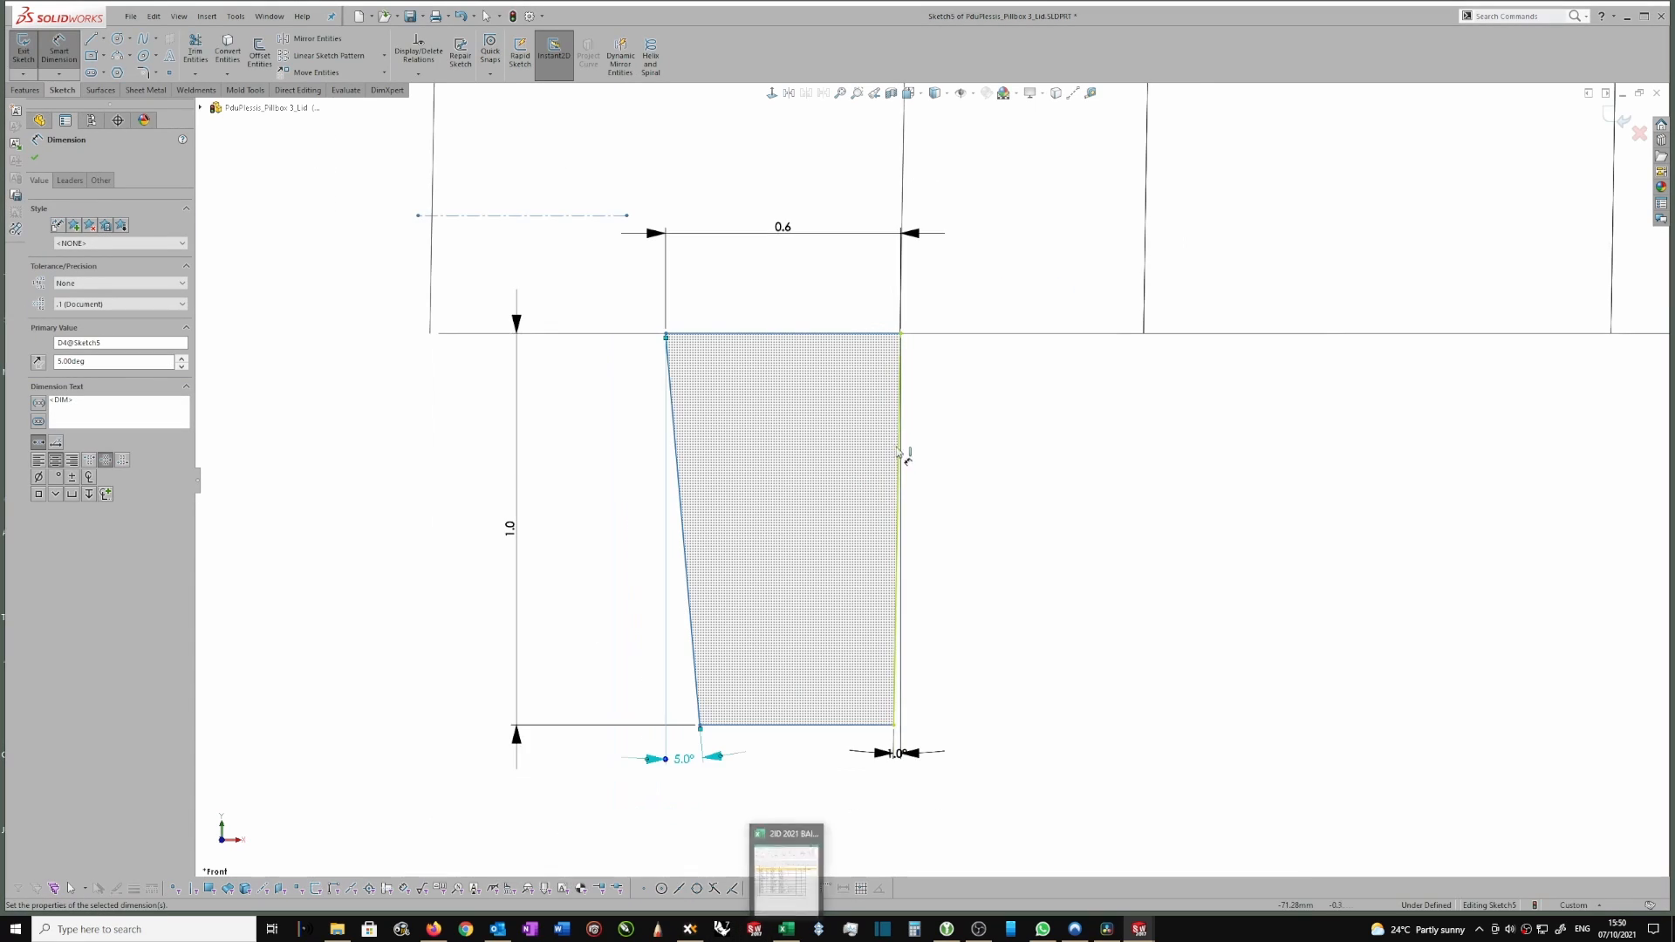
key(Escape)
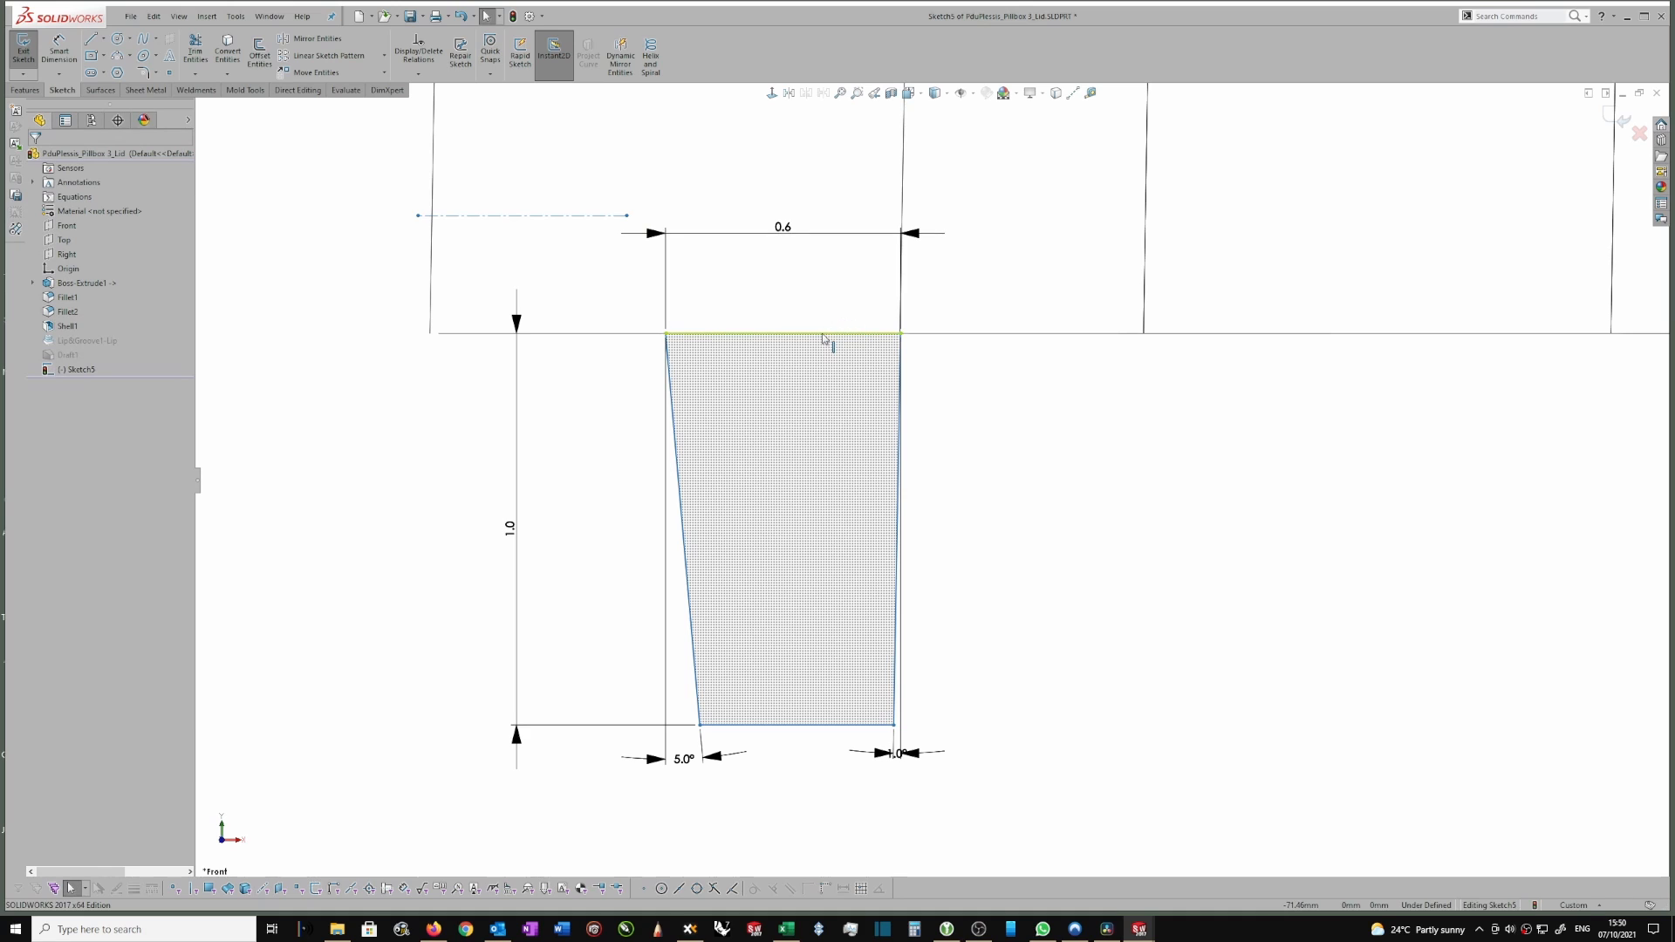
Pull the profile's upper line off the lid's bottom edge and make the two collinear.
mouse_move(850, 333)
mouse_down()
mouse_move(777, 366)
mouse_move(800, 375)
mouse_move(778, 358)
mouse_up()
scroll(916, 354, down, 2)
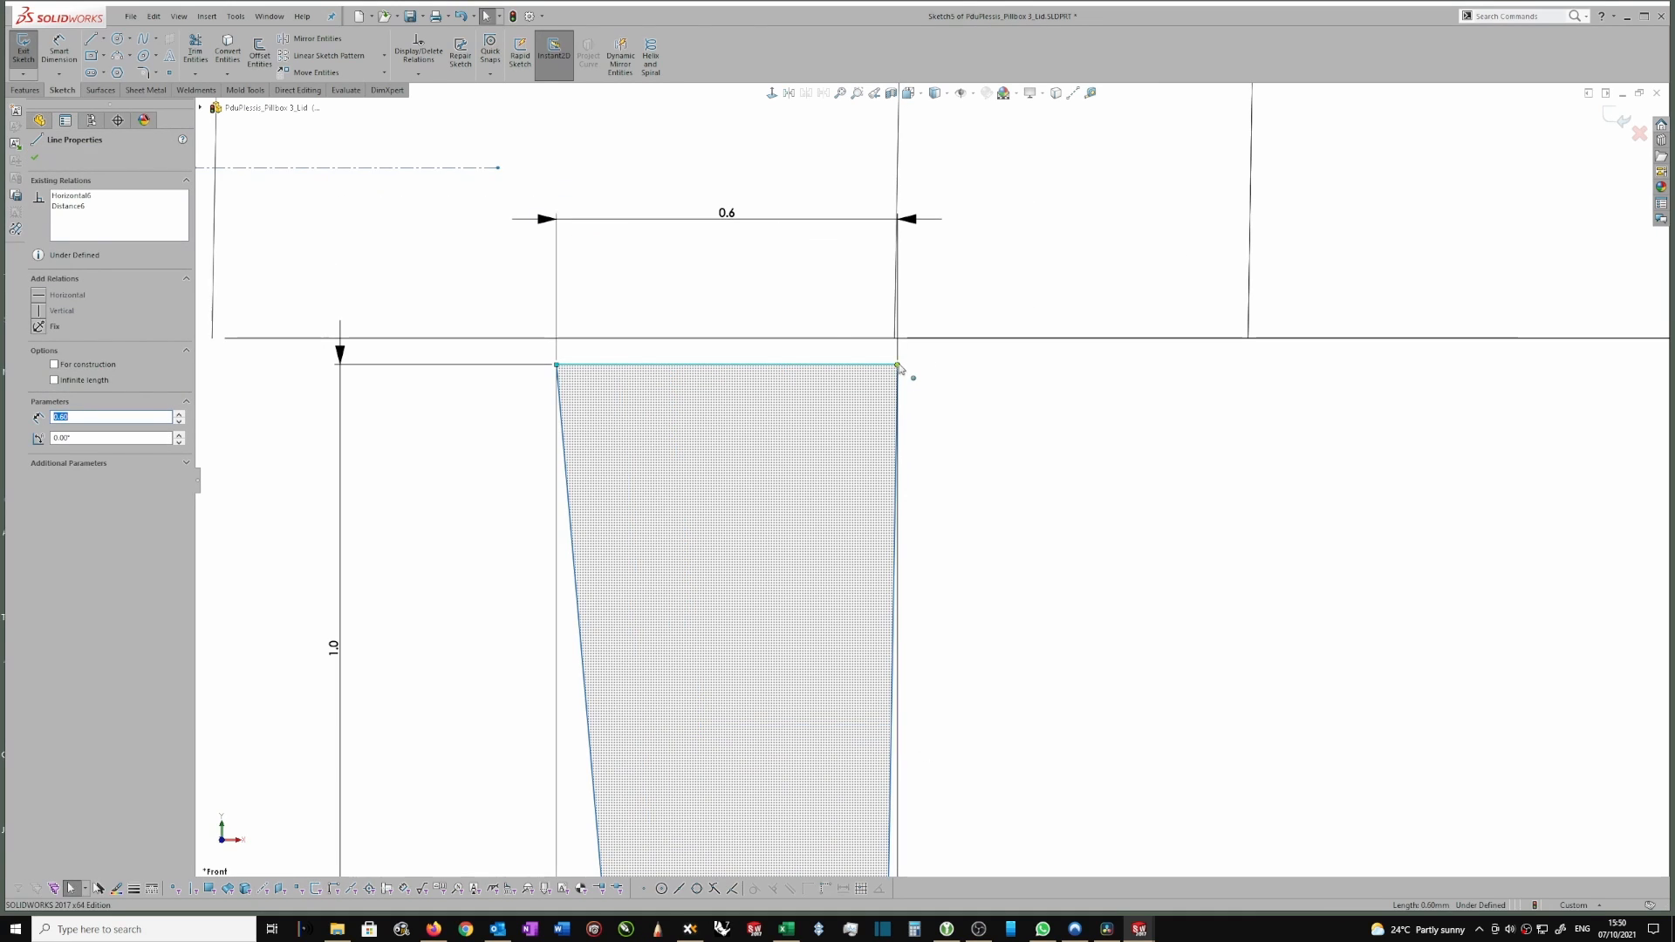
ctrl+click(829, 340)
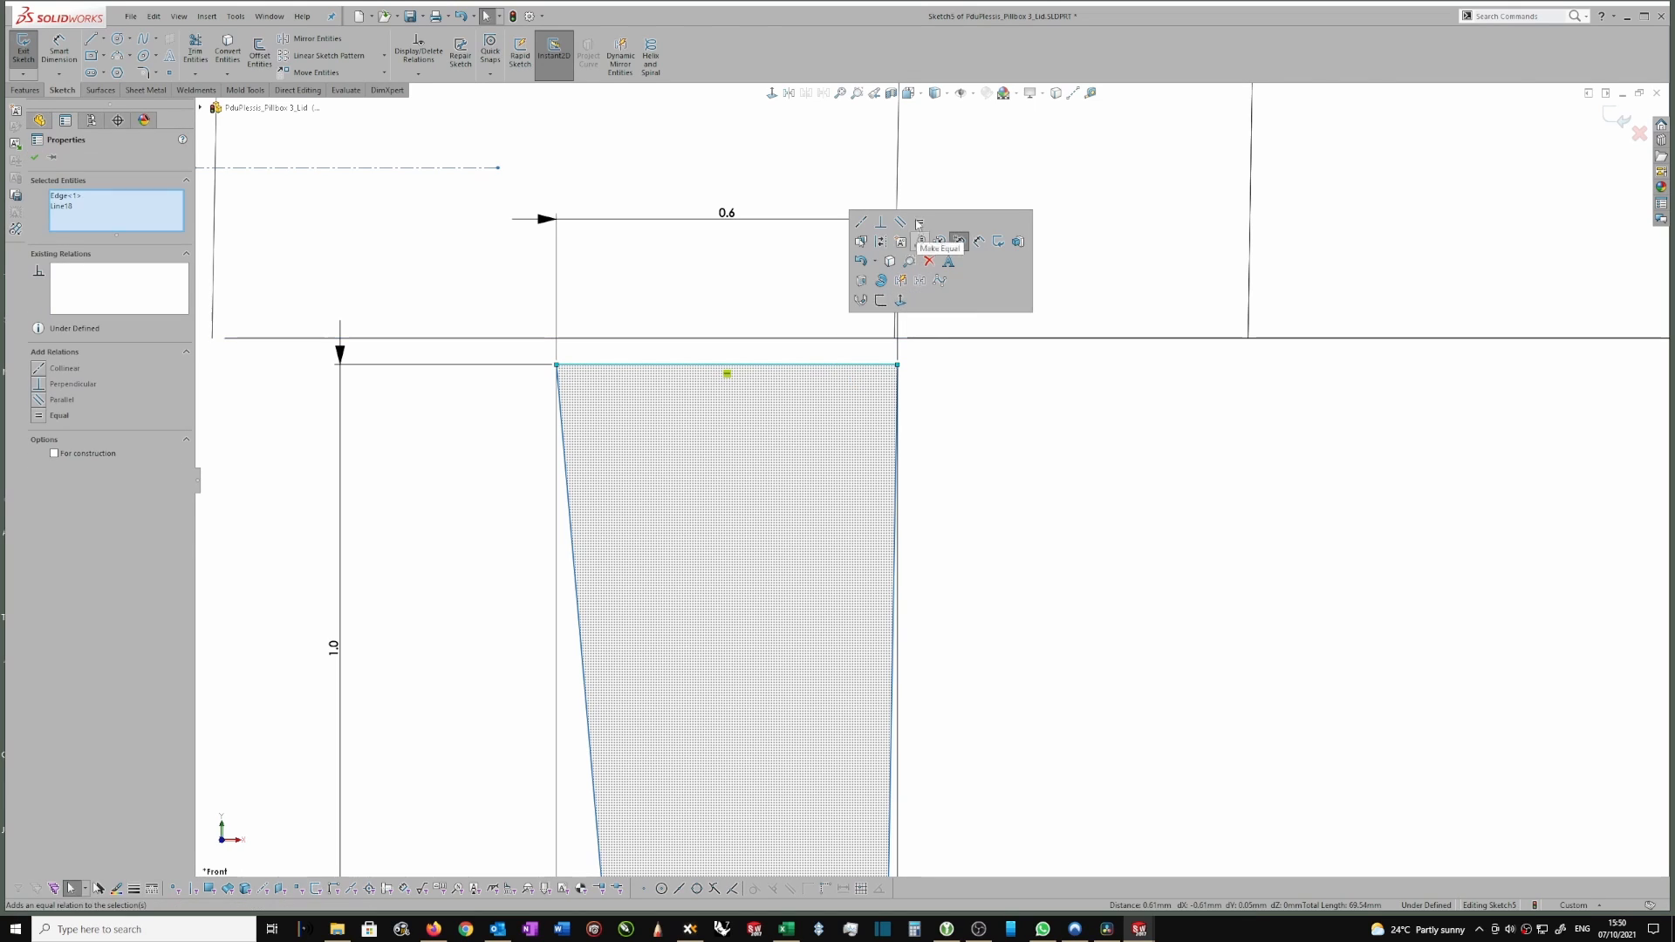
click(861, 223)
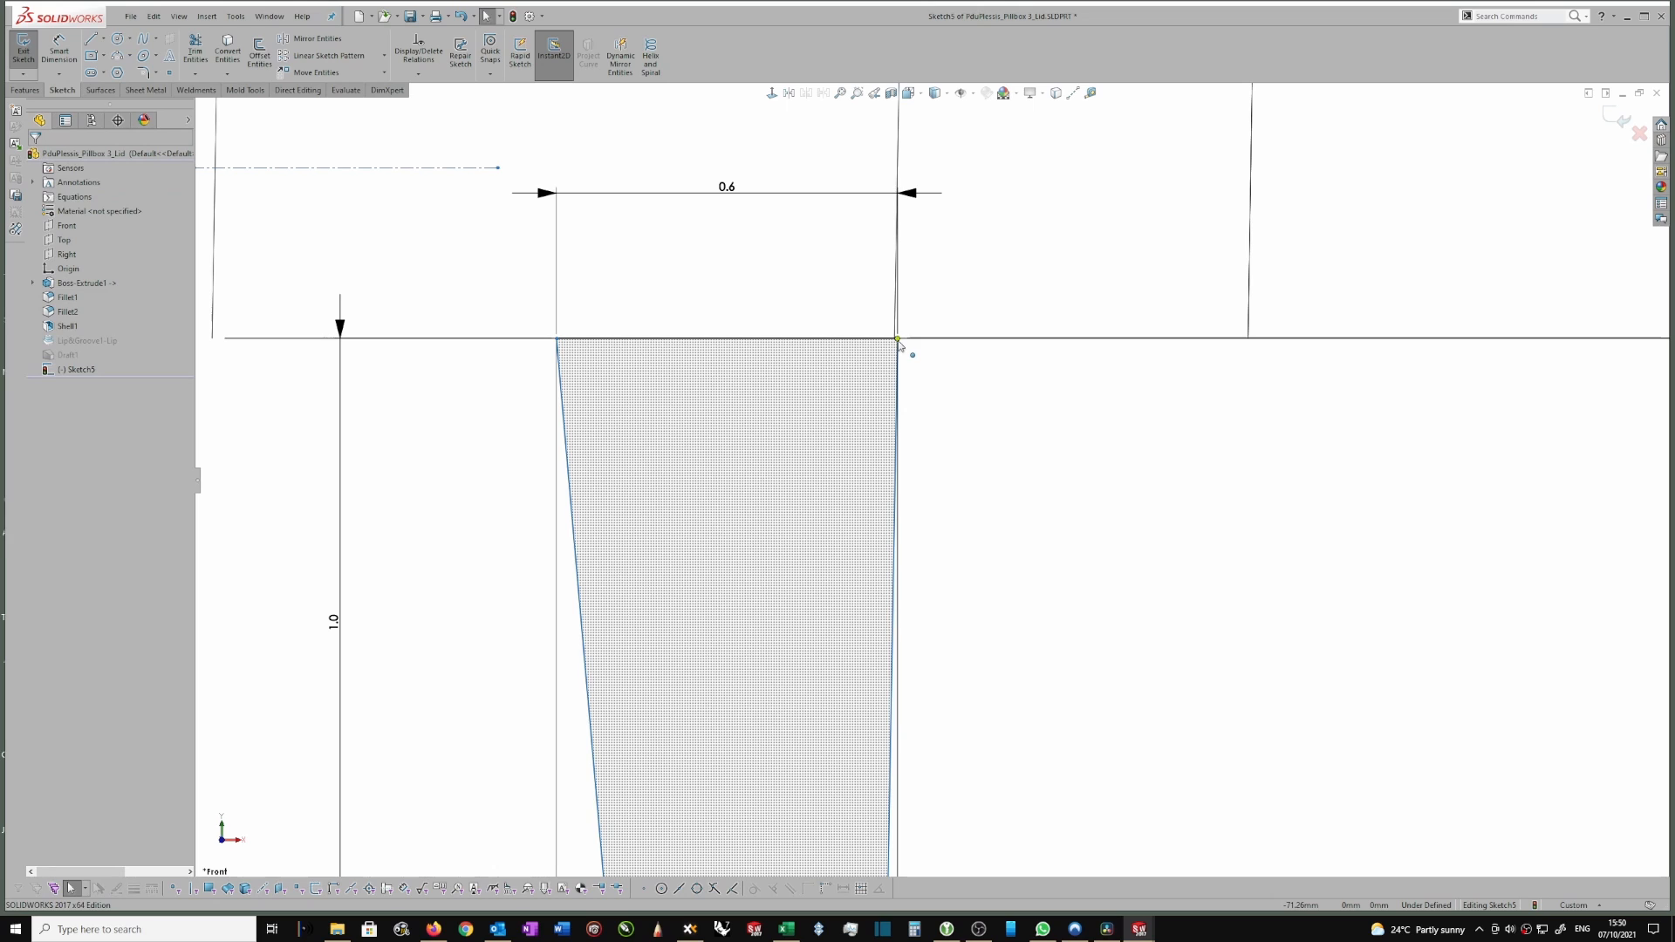
Make the profile's upper right corner coincident with the silhouette vertex where the lid's inner wall meets its bottom edge.
drag(898, 340, 843, 342)
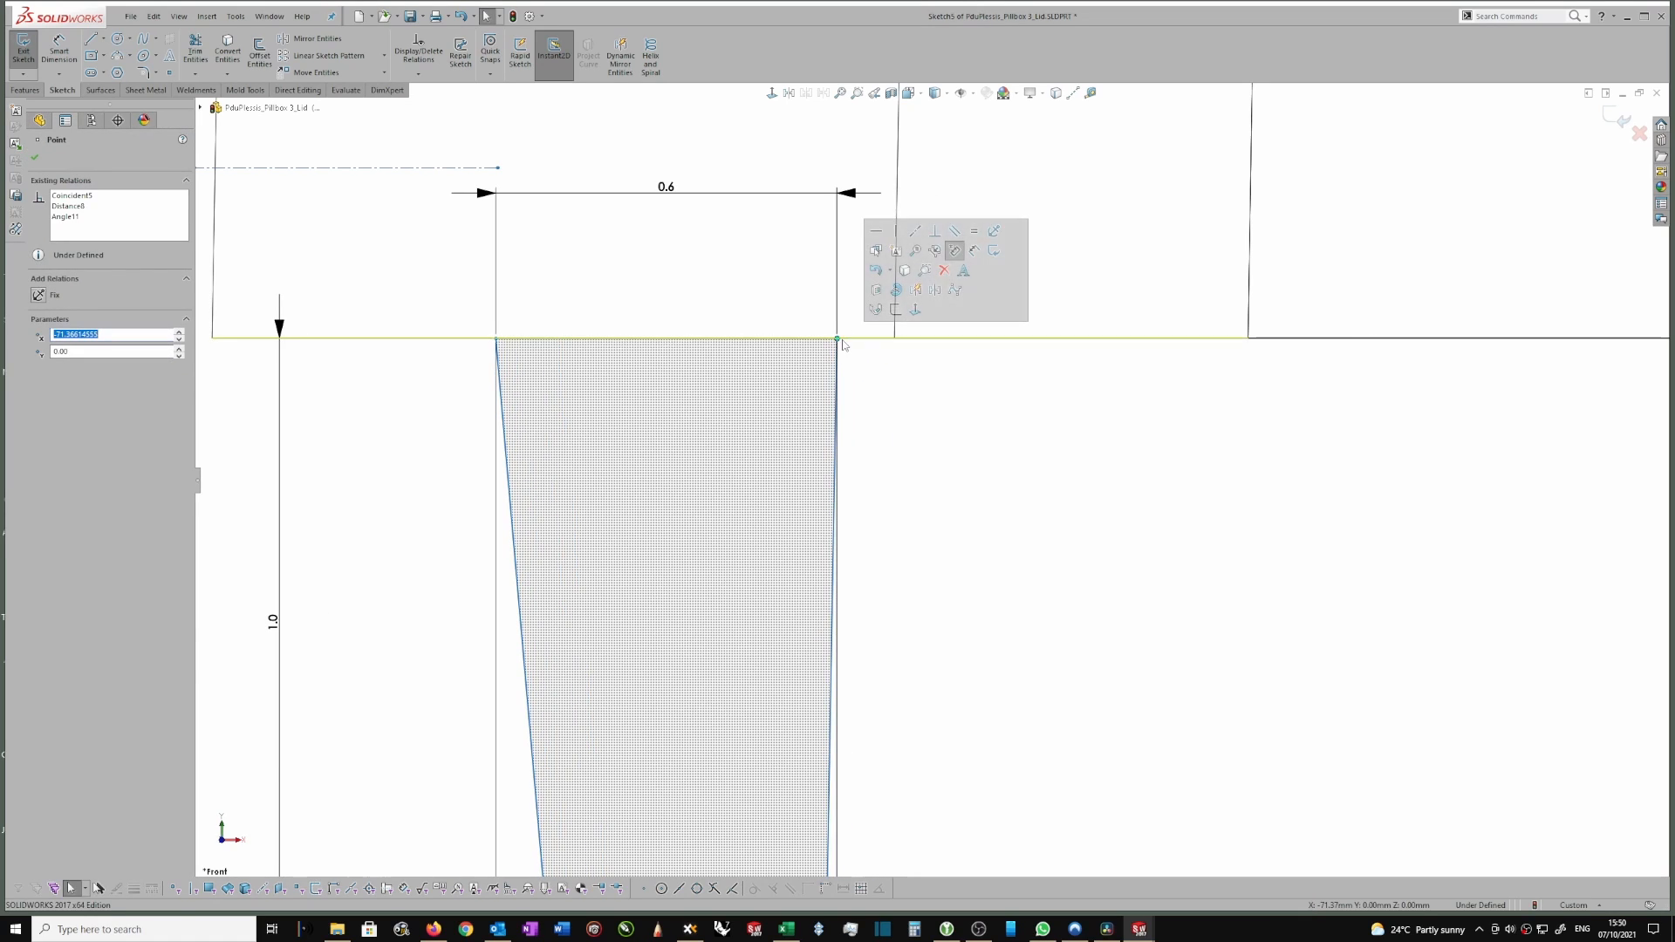
scroll(907, 323, up, 2)
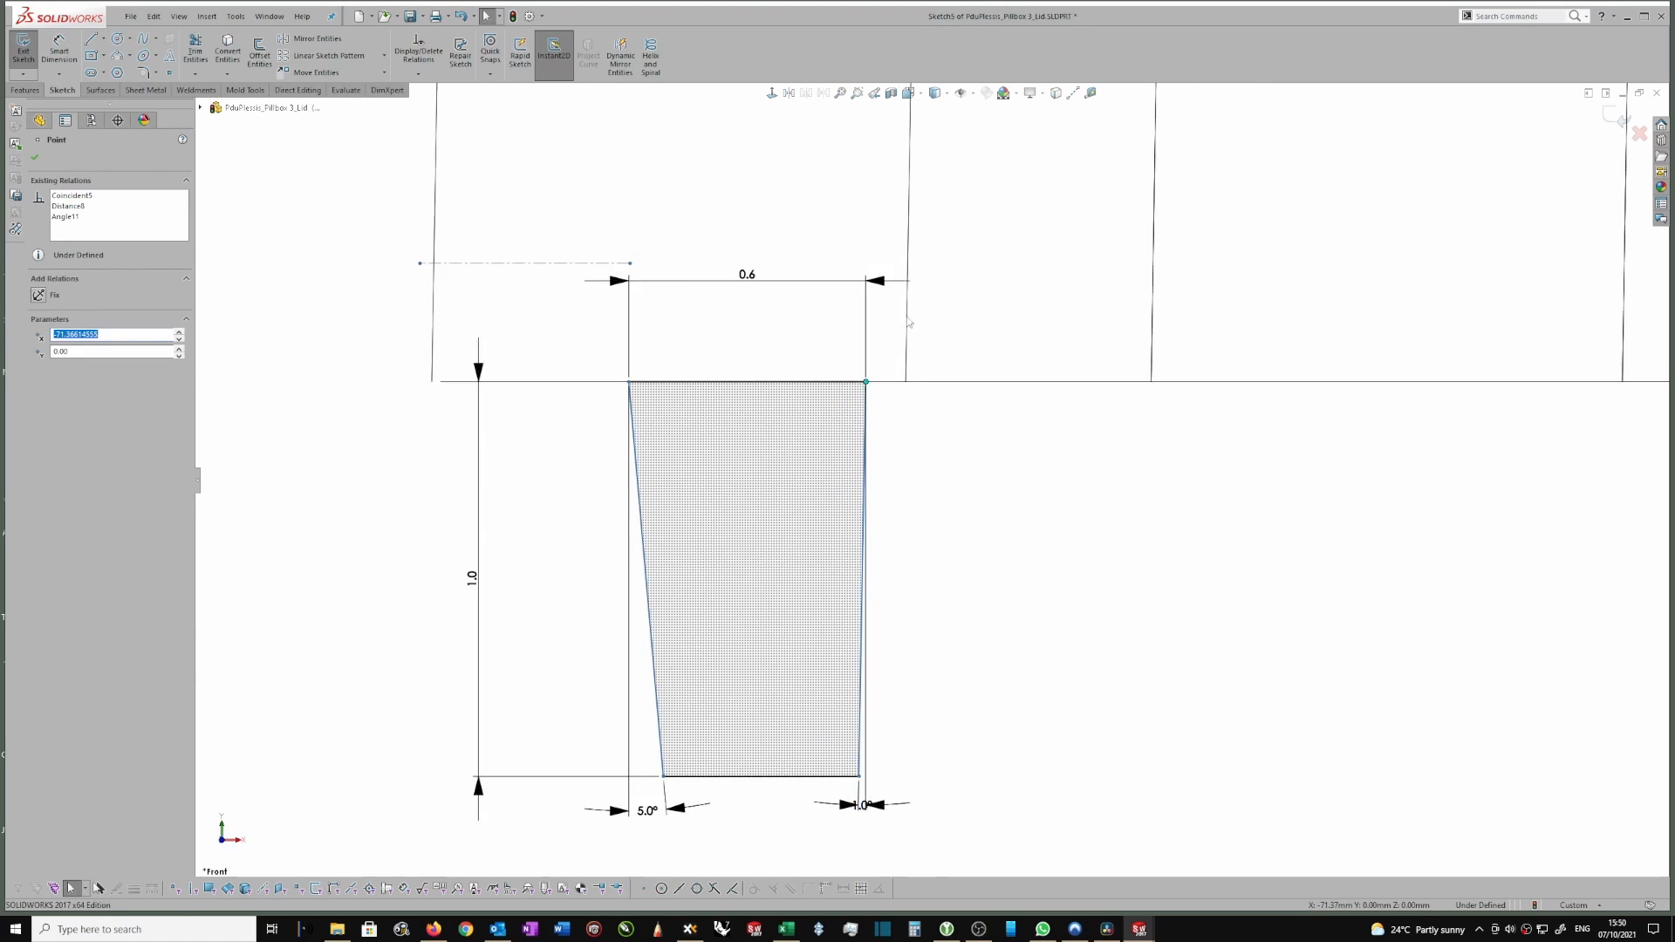
ctrl+click(907, 365)
scroll(908, 384, down, 2)
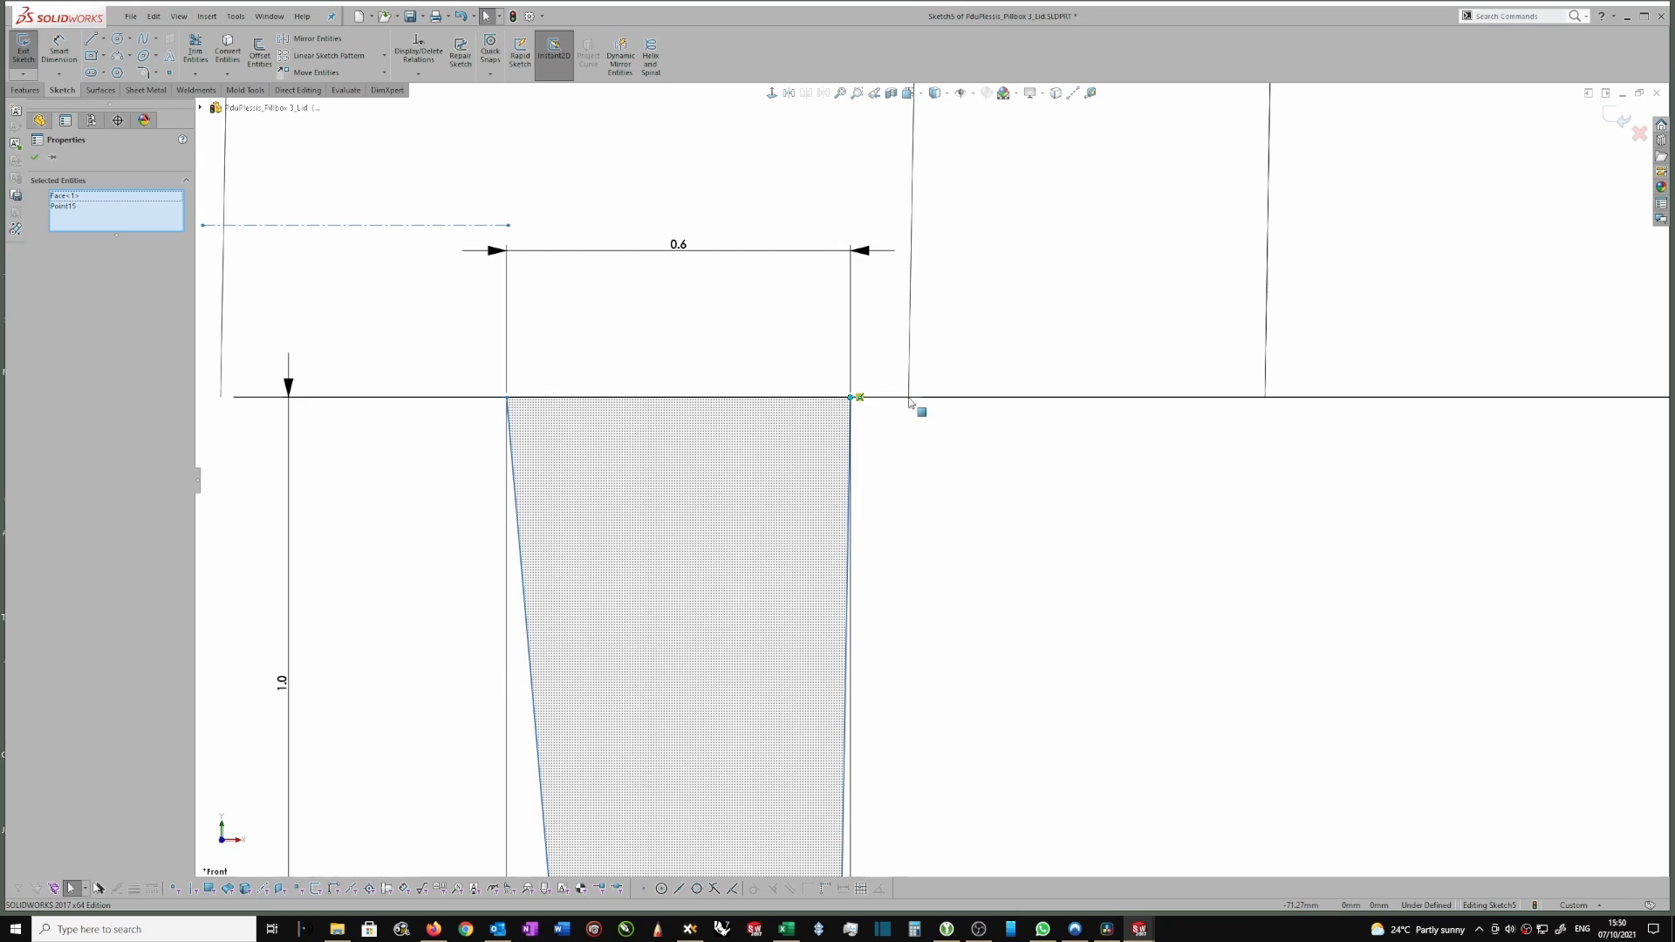
click(875, 407)
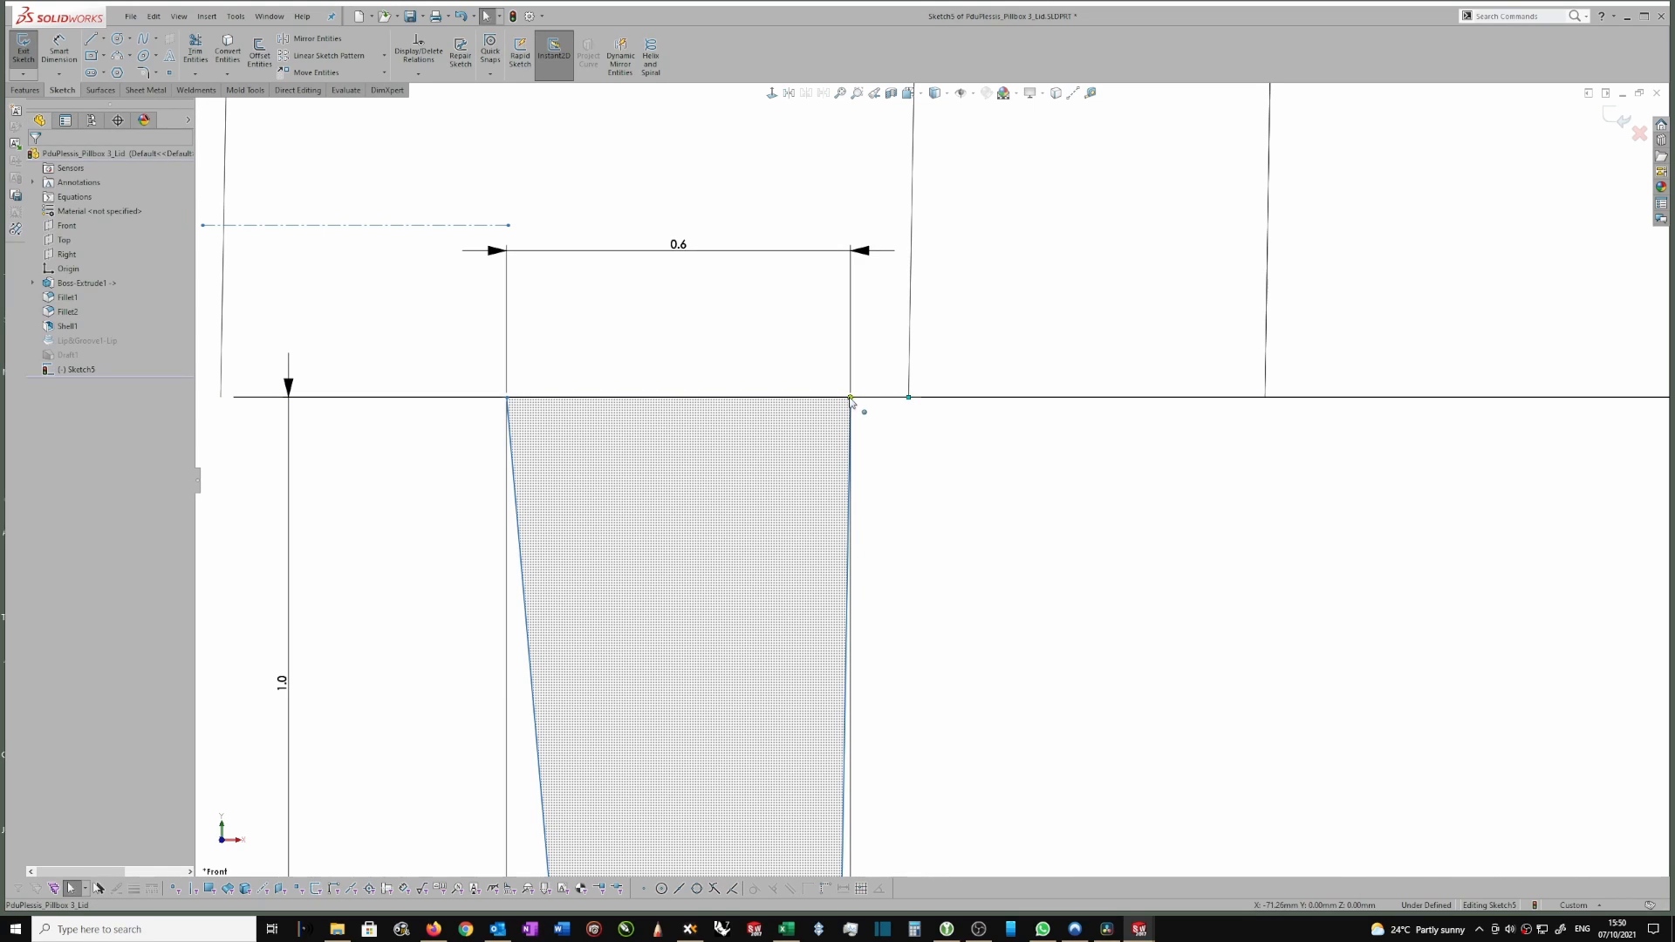
click(852, 399)
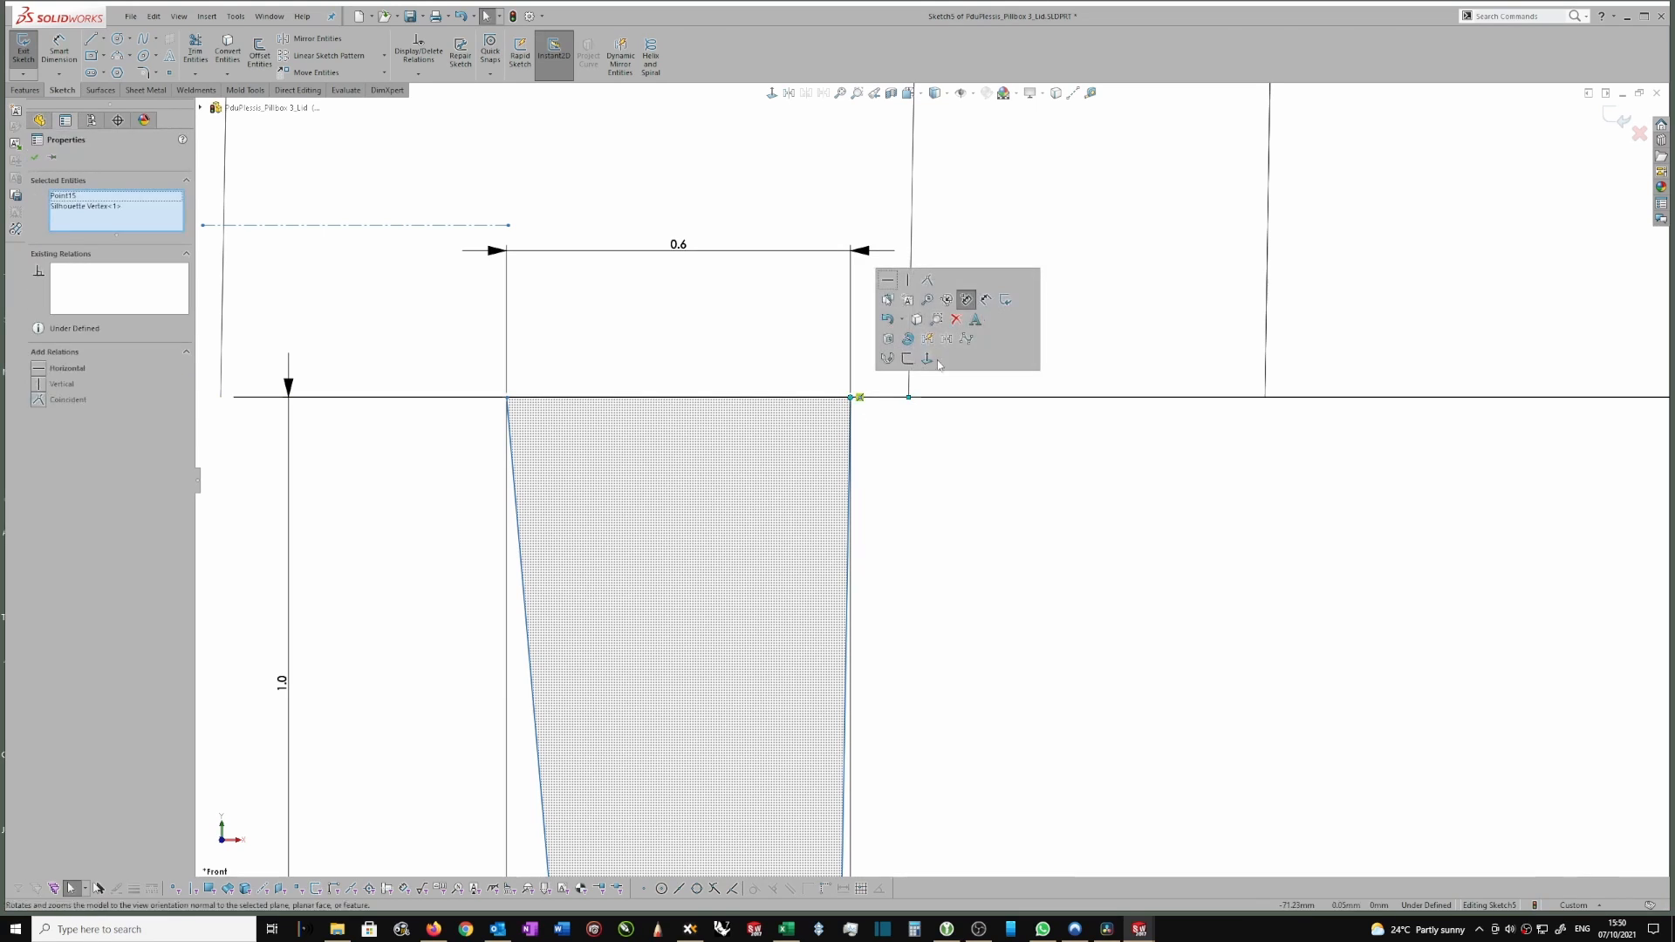
click(927, 281)
scroll(935, 488, up, 4)
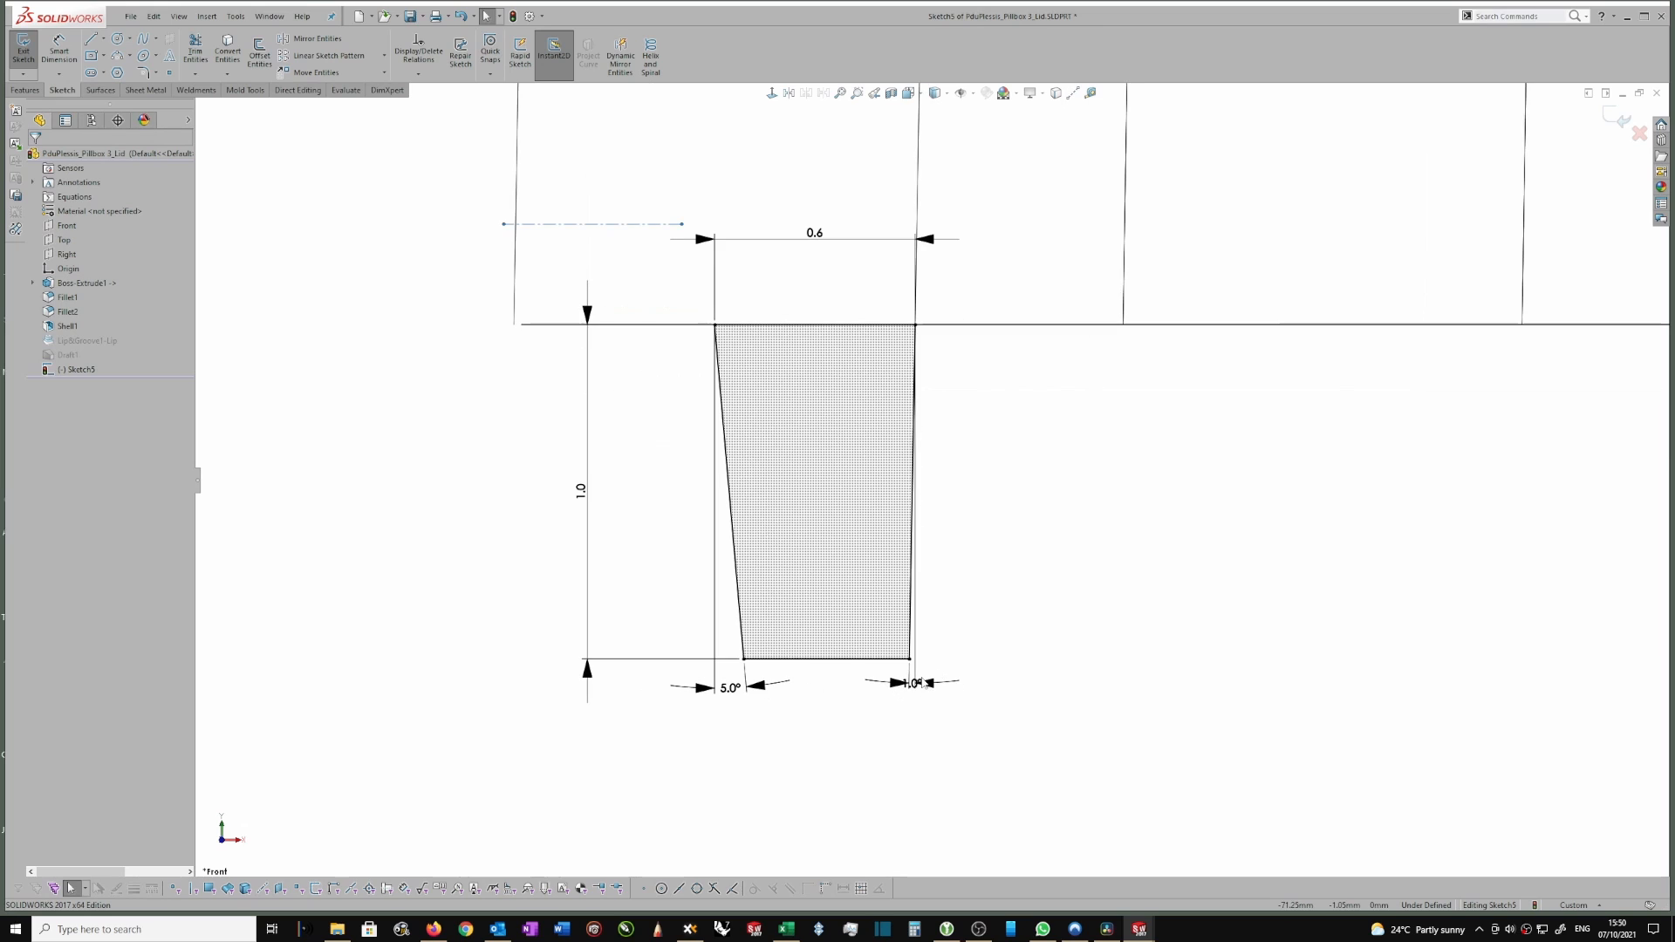
Move the 1° angle dimension clear of the lip profile and exit the sketch.
mouse_move(923, 684)
mouse_down()
mouse_move(924, 703)
mouse_move(1012, 744)
mouse_up()
scroll(934, 485, up, 3)
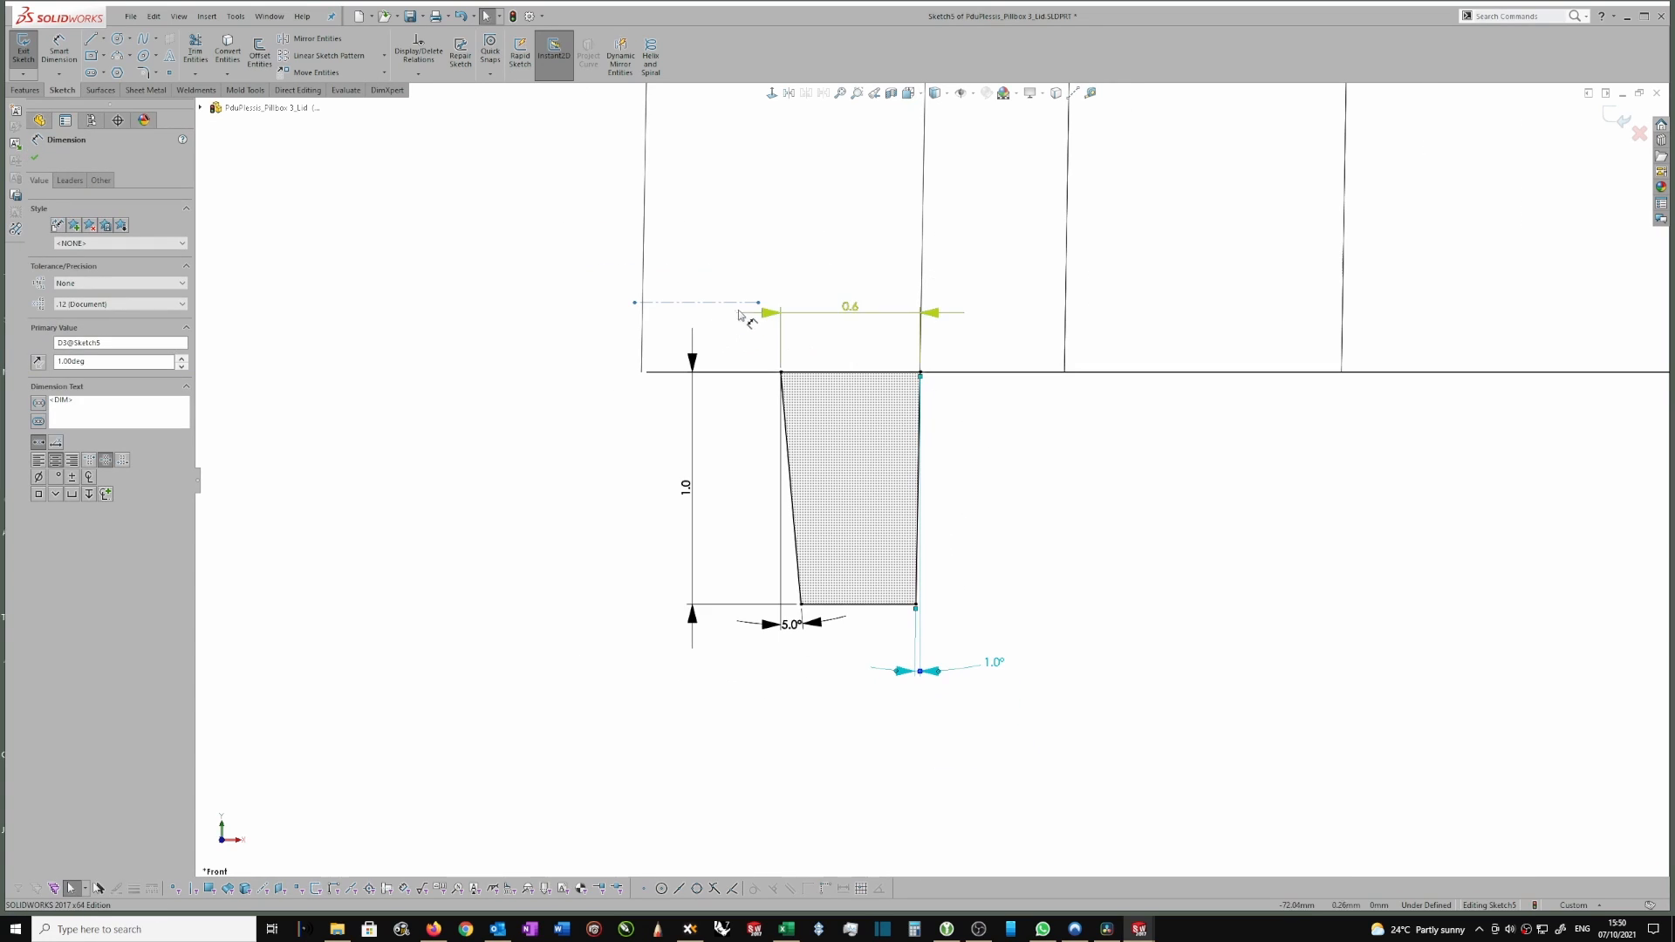
scroll(1257, 255, up, 2)
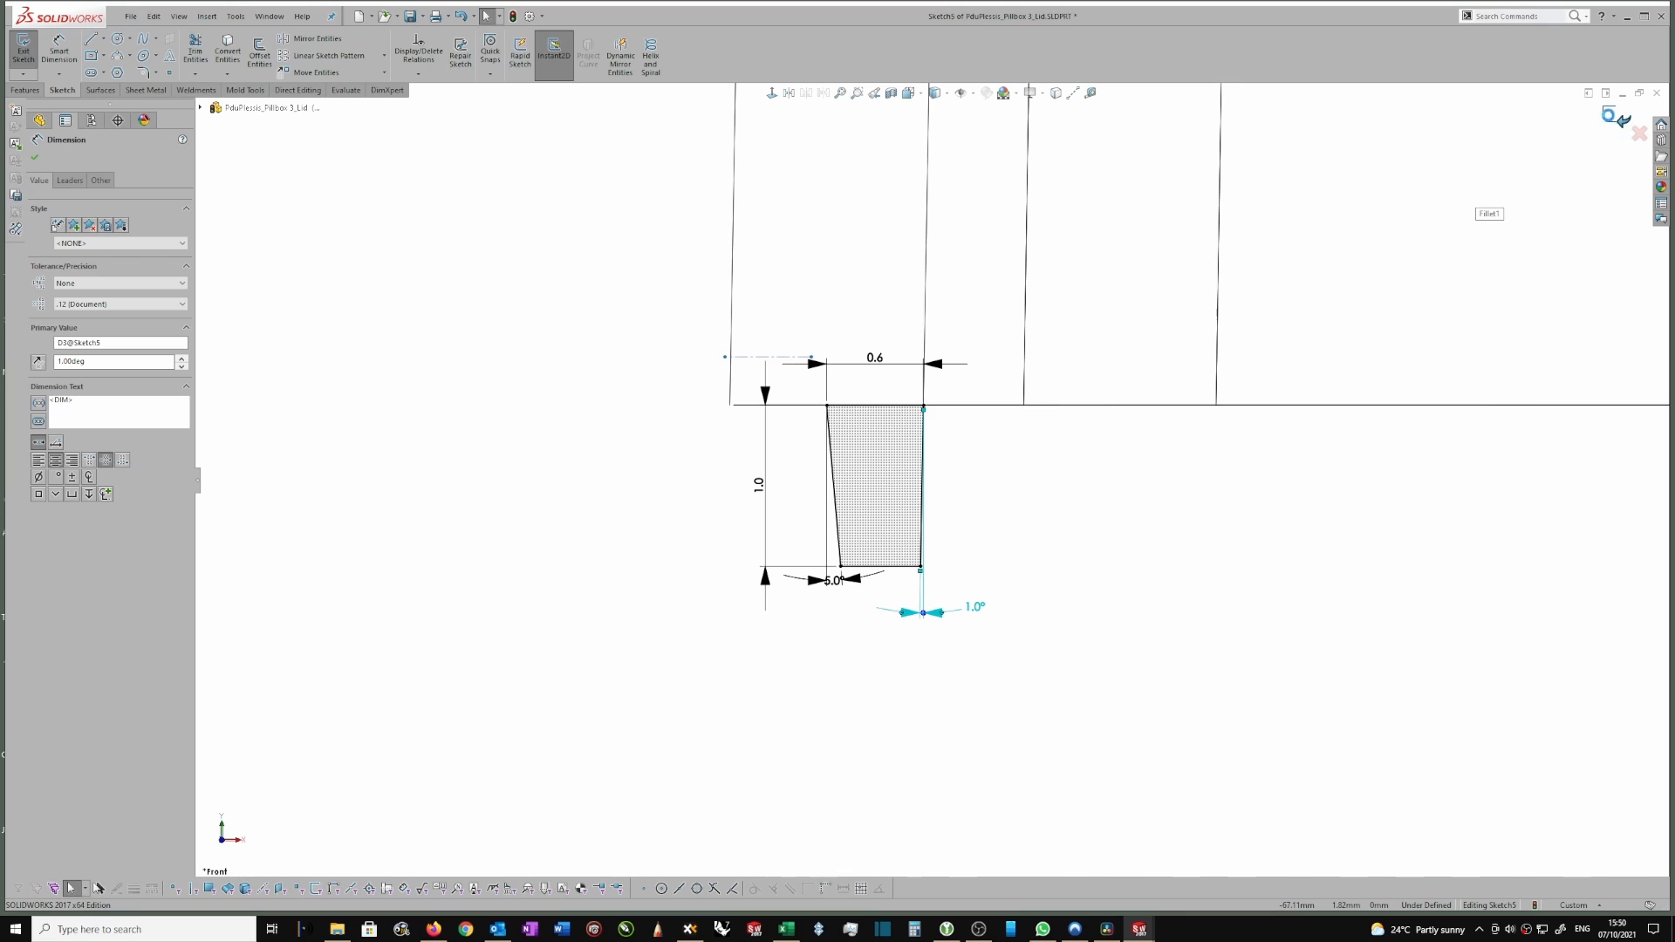
scroll(722, 243, down, 2)
scroll(819, 162, up, 1)
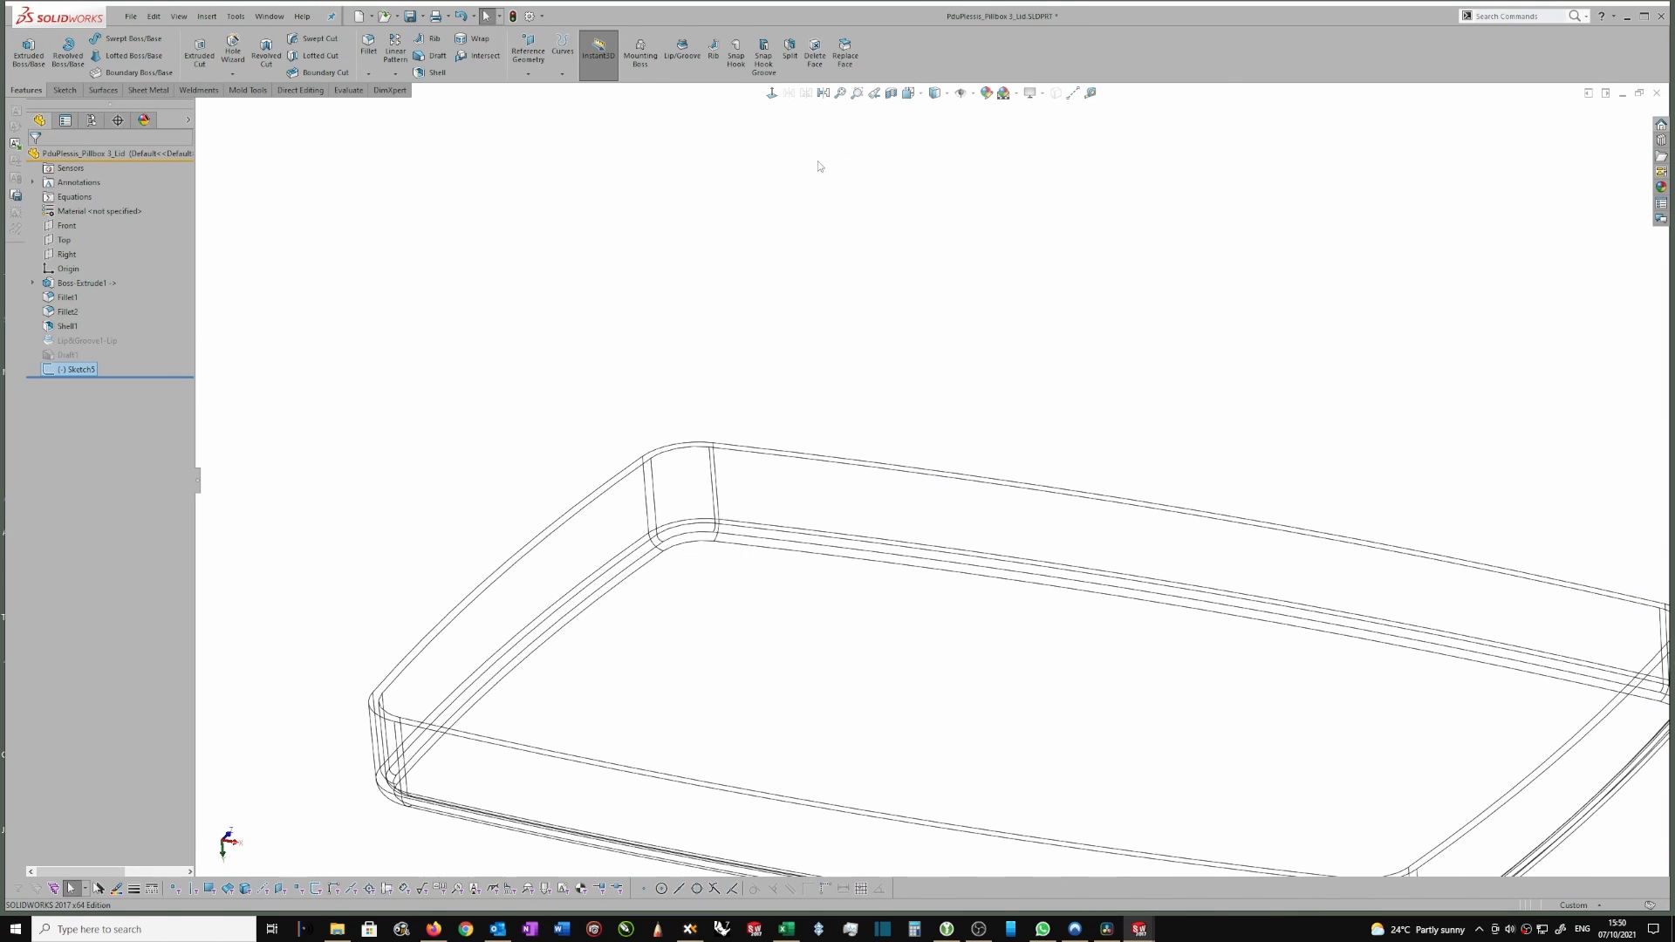
Set the lid's display style to shaded with edges.
click(935, 93)
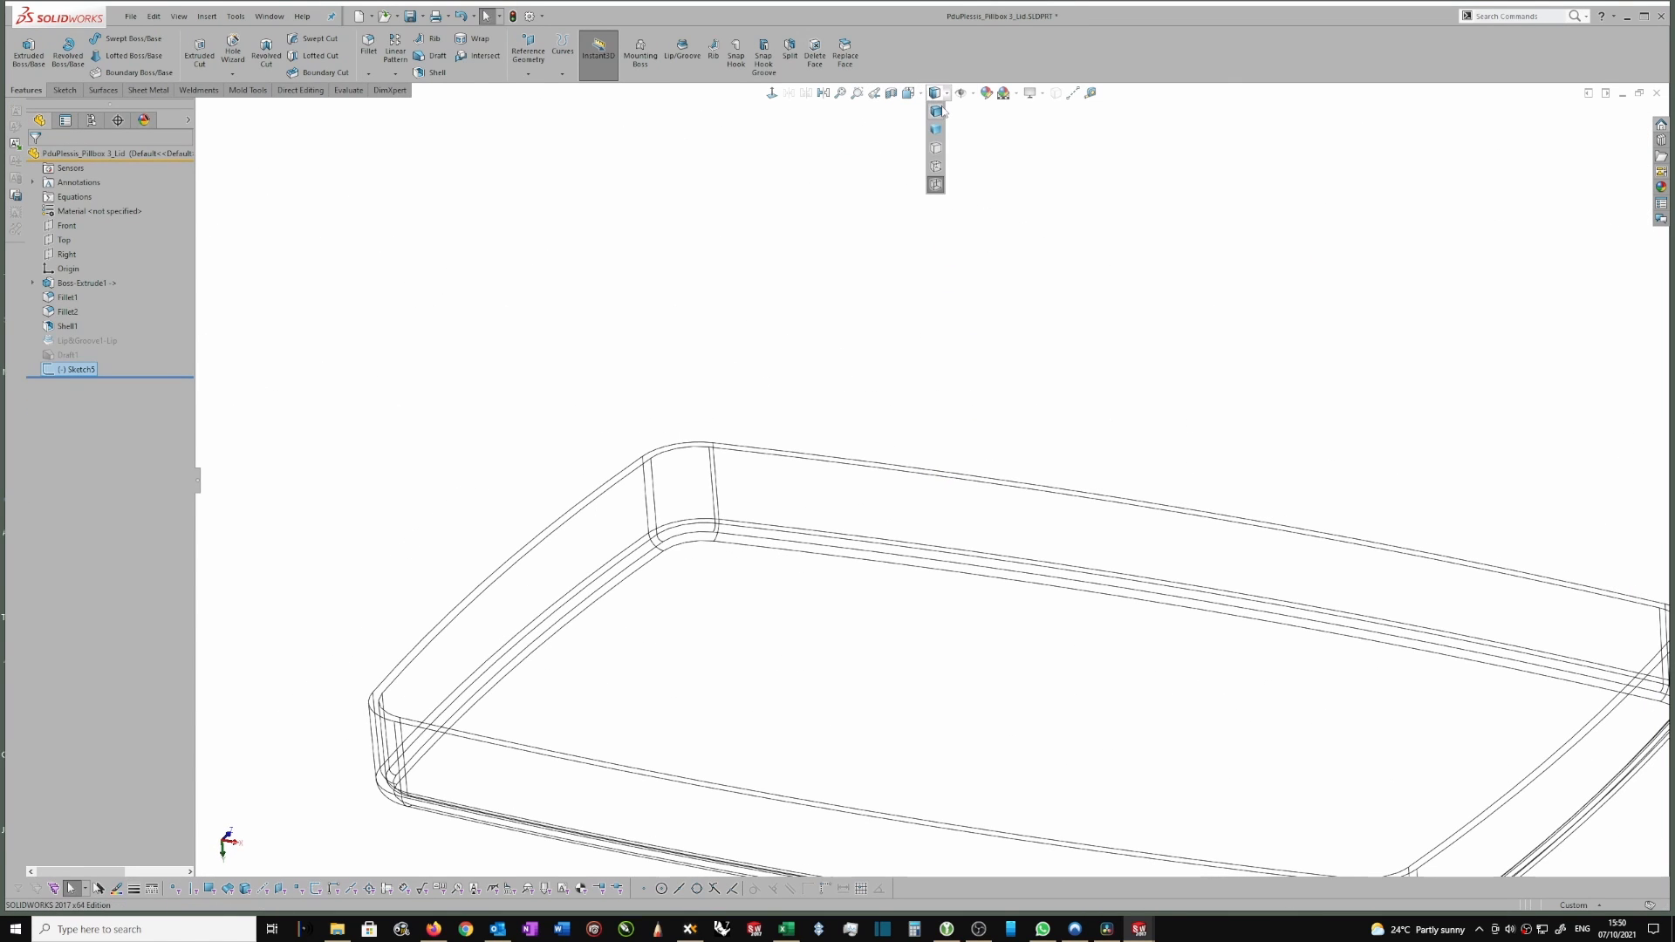
click(935, 112)
scroll(927, 258, up, 3)
scroll(965, 405, down, 2)
Create a swept boss of the lip profile along the lid's inner rim edge with tangent propagation enabled.
mouse_move(965, 405)
middle_down()
mouse_move(523, 709)
mouse_move(654, 404)
mouse_move(565, 262)
middle_up()
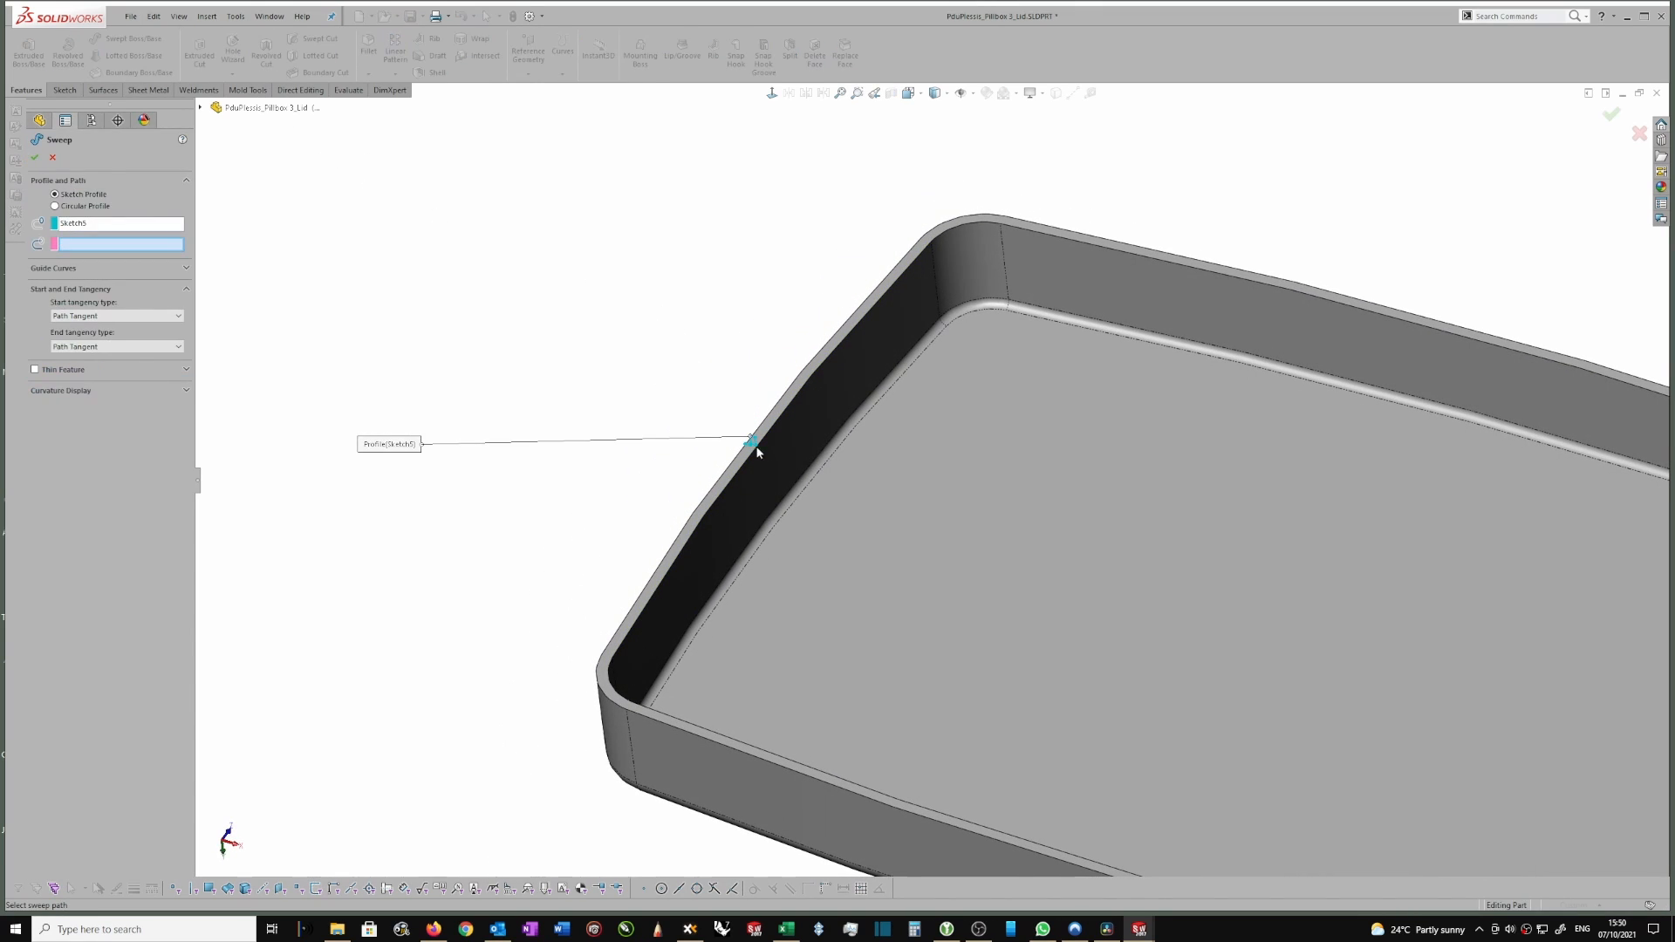
scroll(698, 434, down, 2)
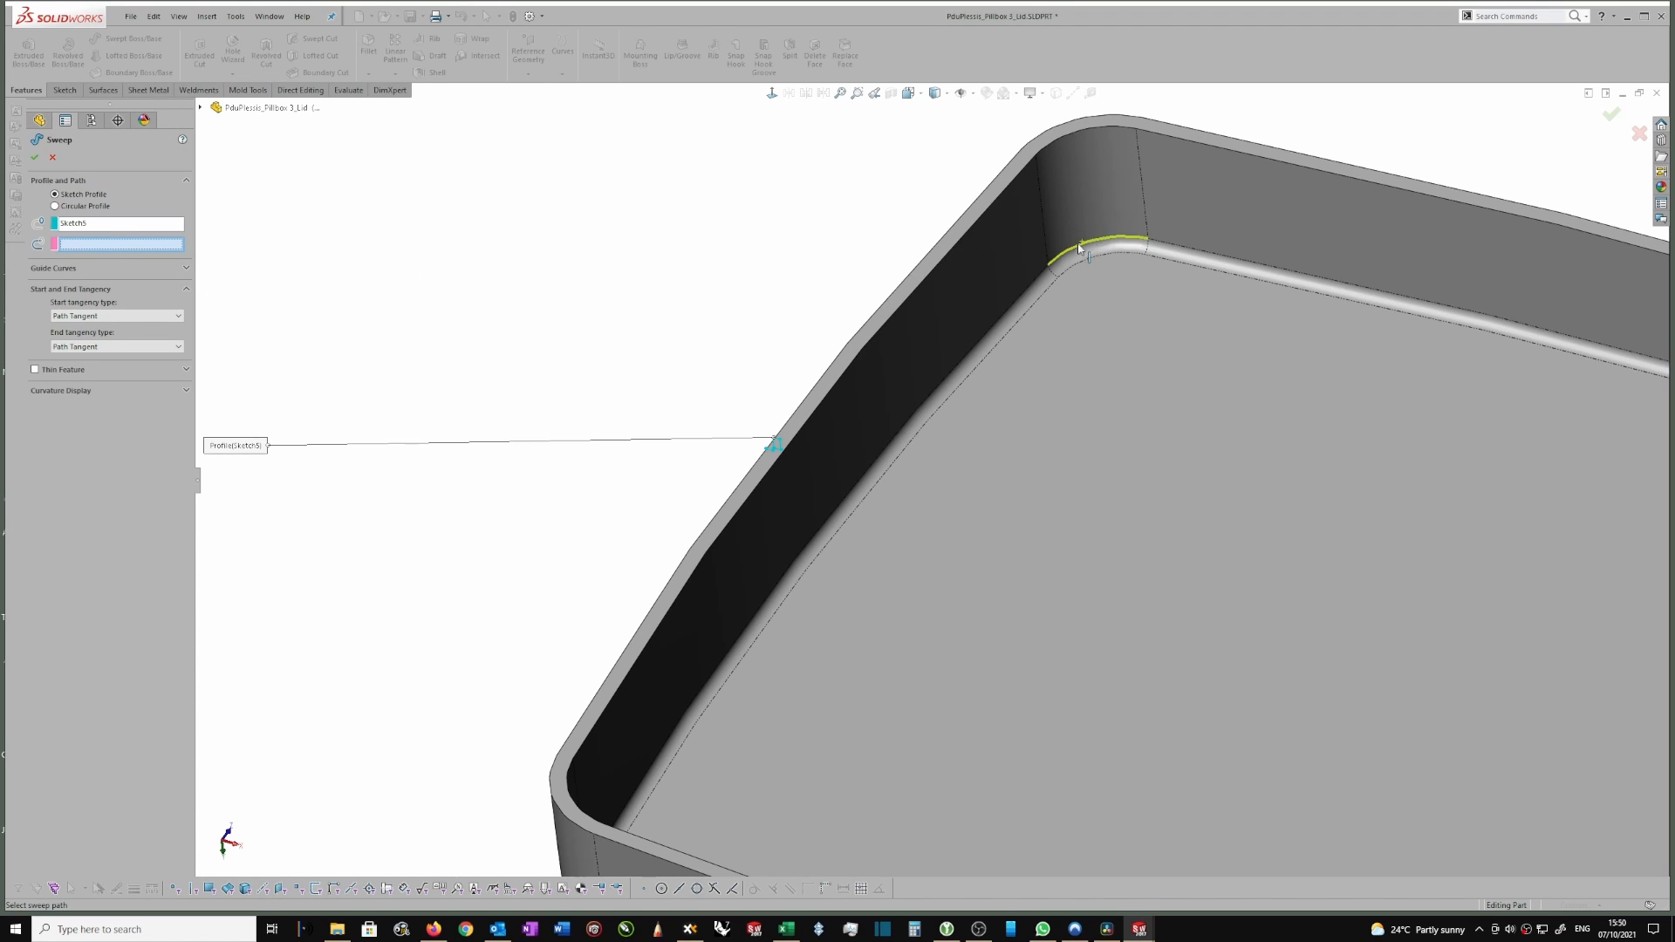
click(915, 298)
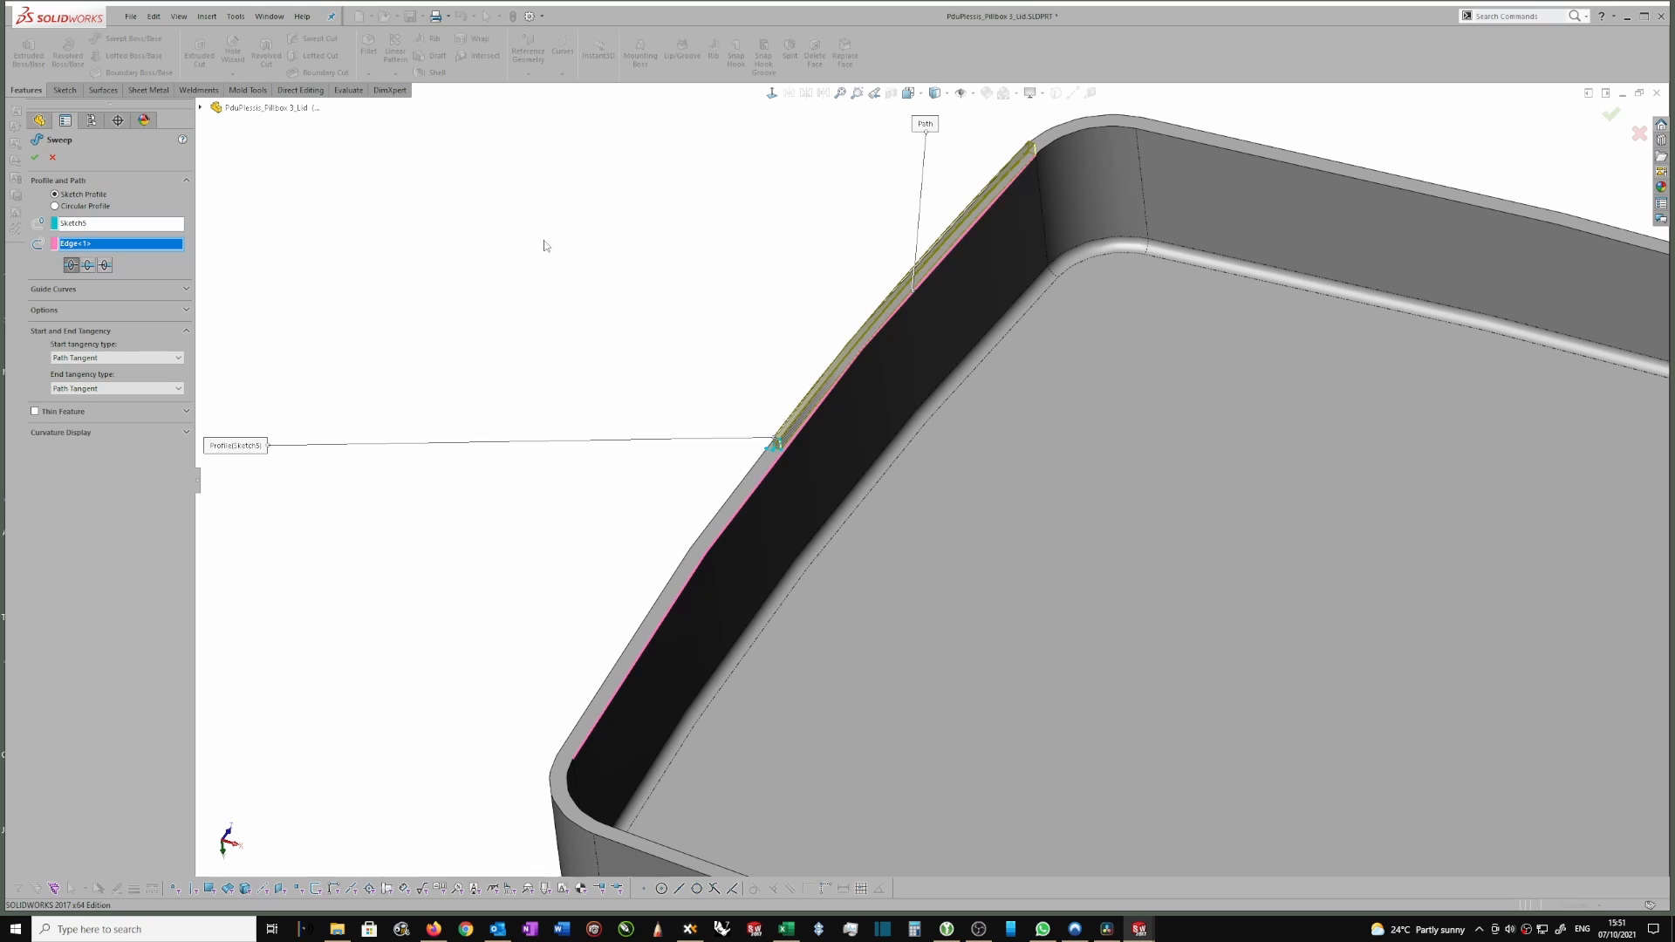
click(186, 312)
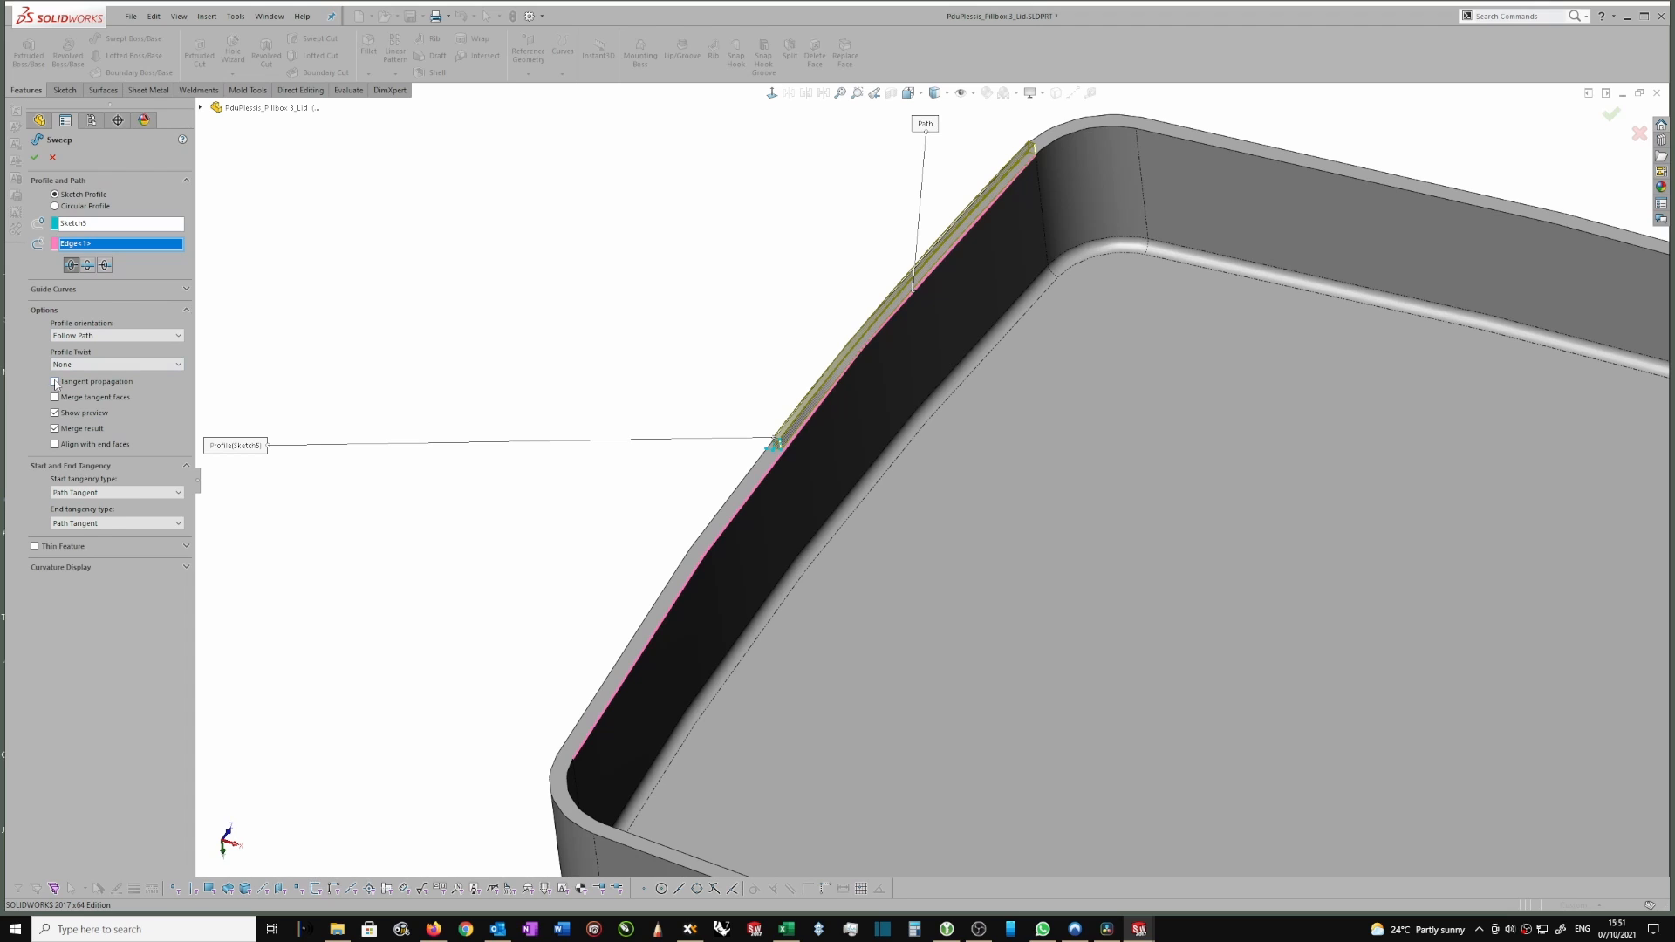
click(55, 384)
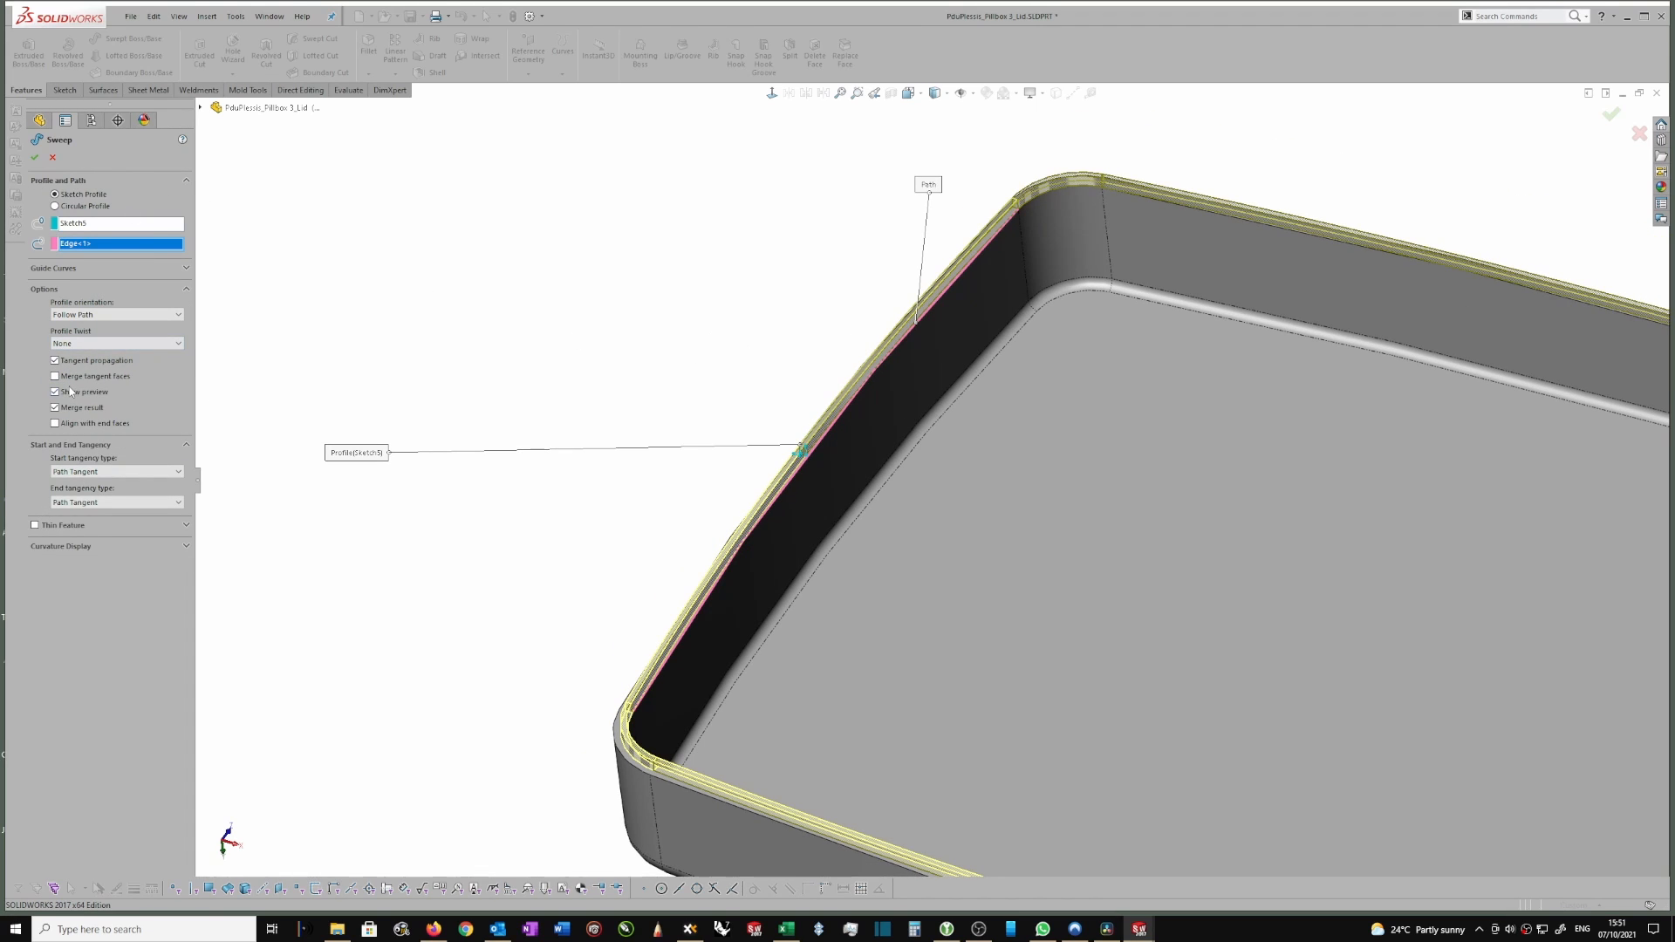
click(35, 158)
Examine the swept lip along the lid's rim and corners.
scroll(986, 318, down, 3)
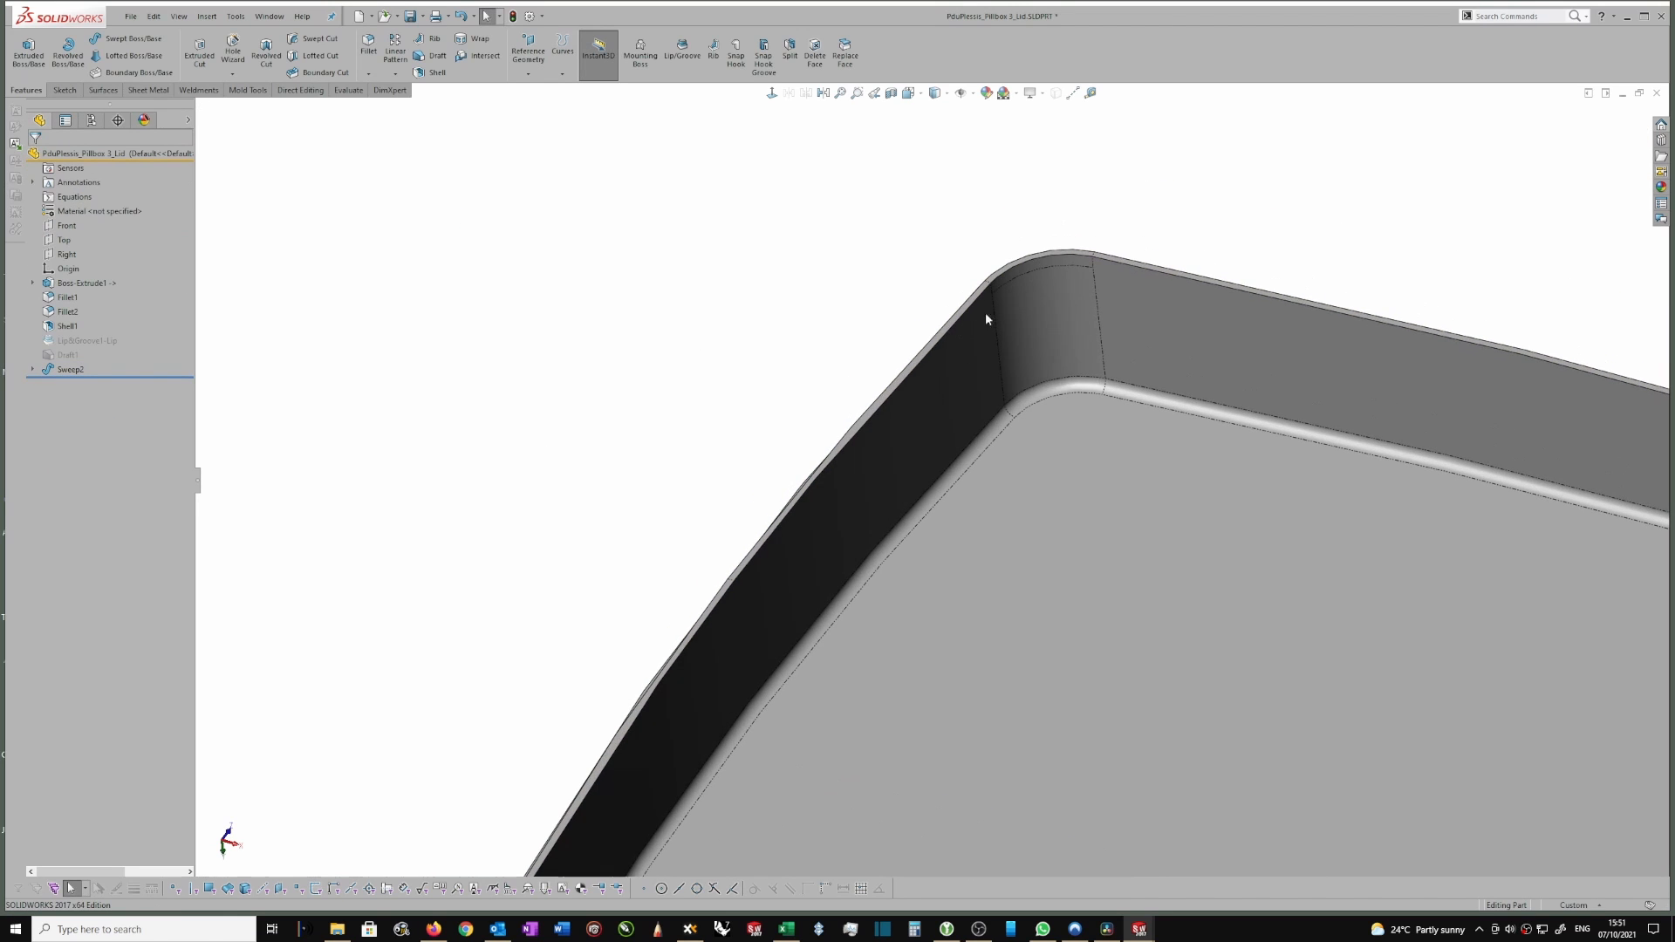
middle_drag(986, 319, 825, 527)
scroll(690, 515, down, 4)
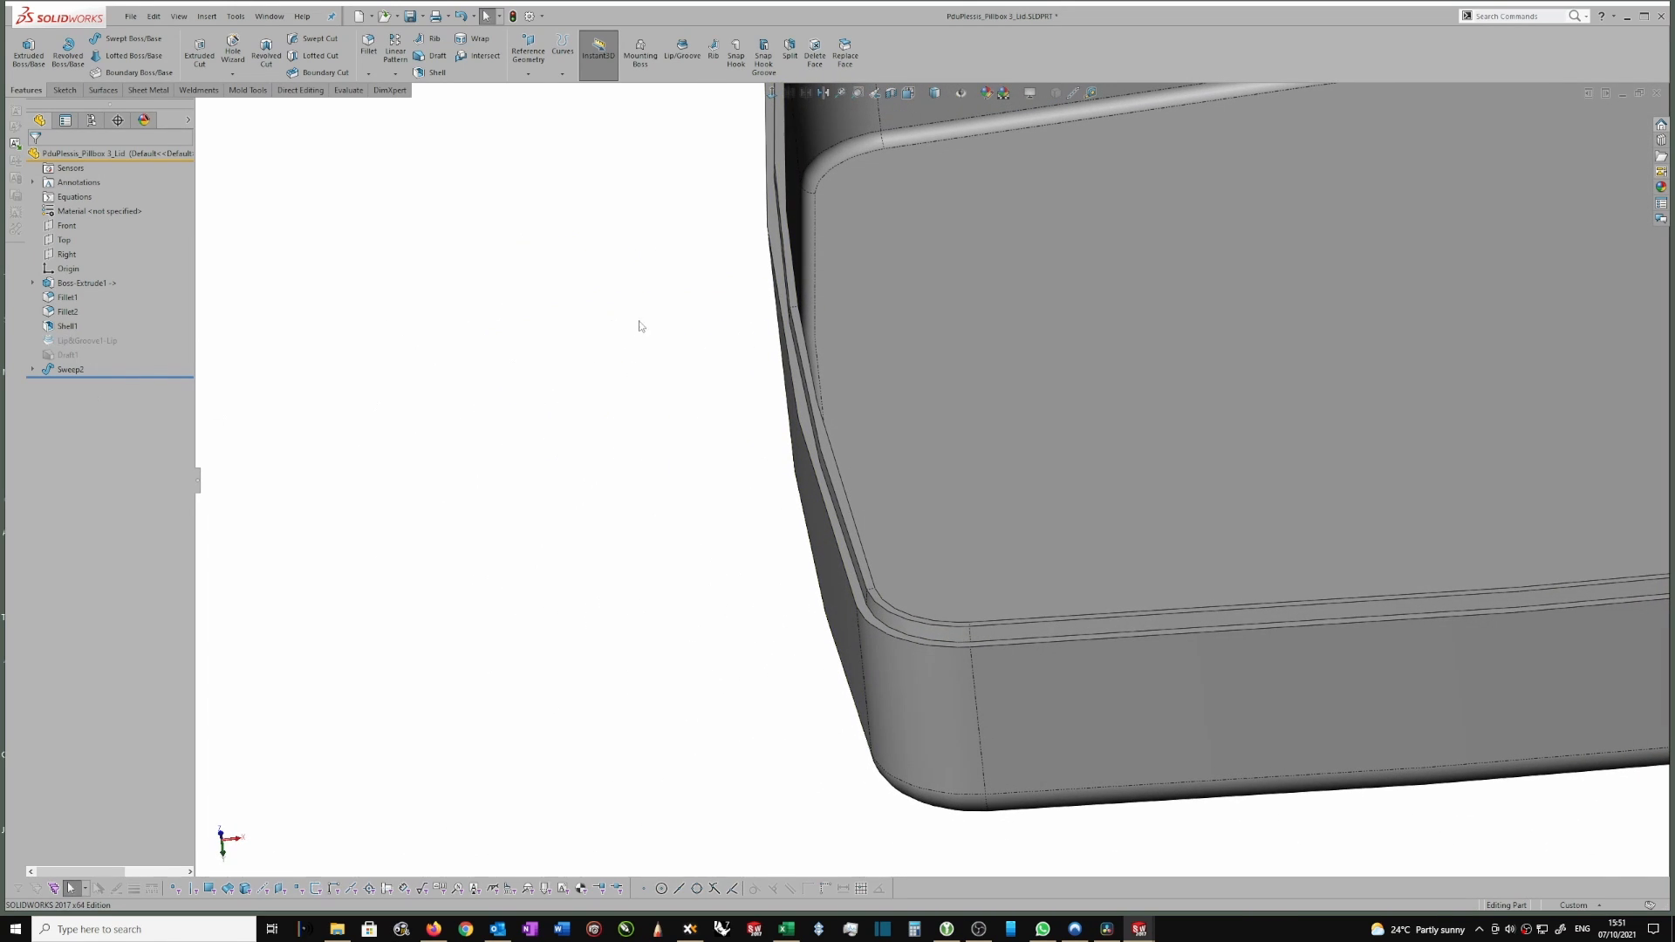
click(793, 321)
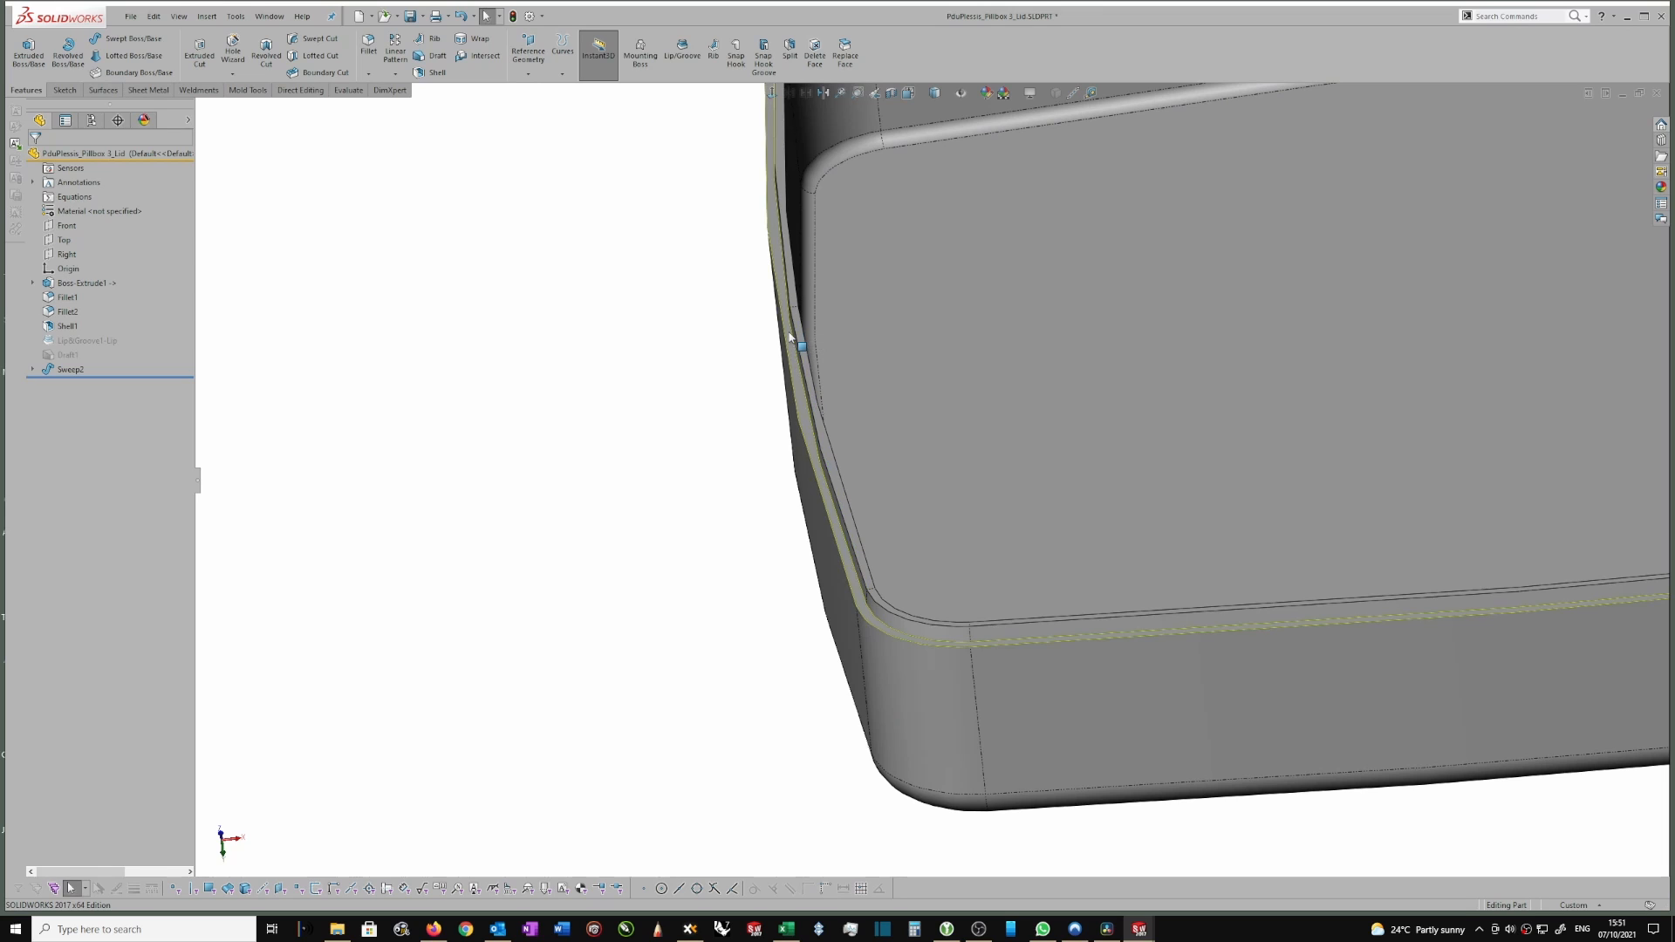
scroll(868, 327, up, 3)
scroll(876, 318, up, 2)
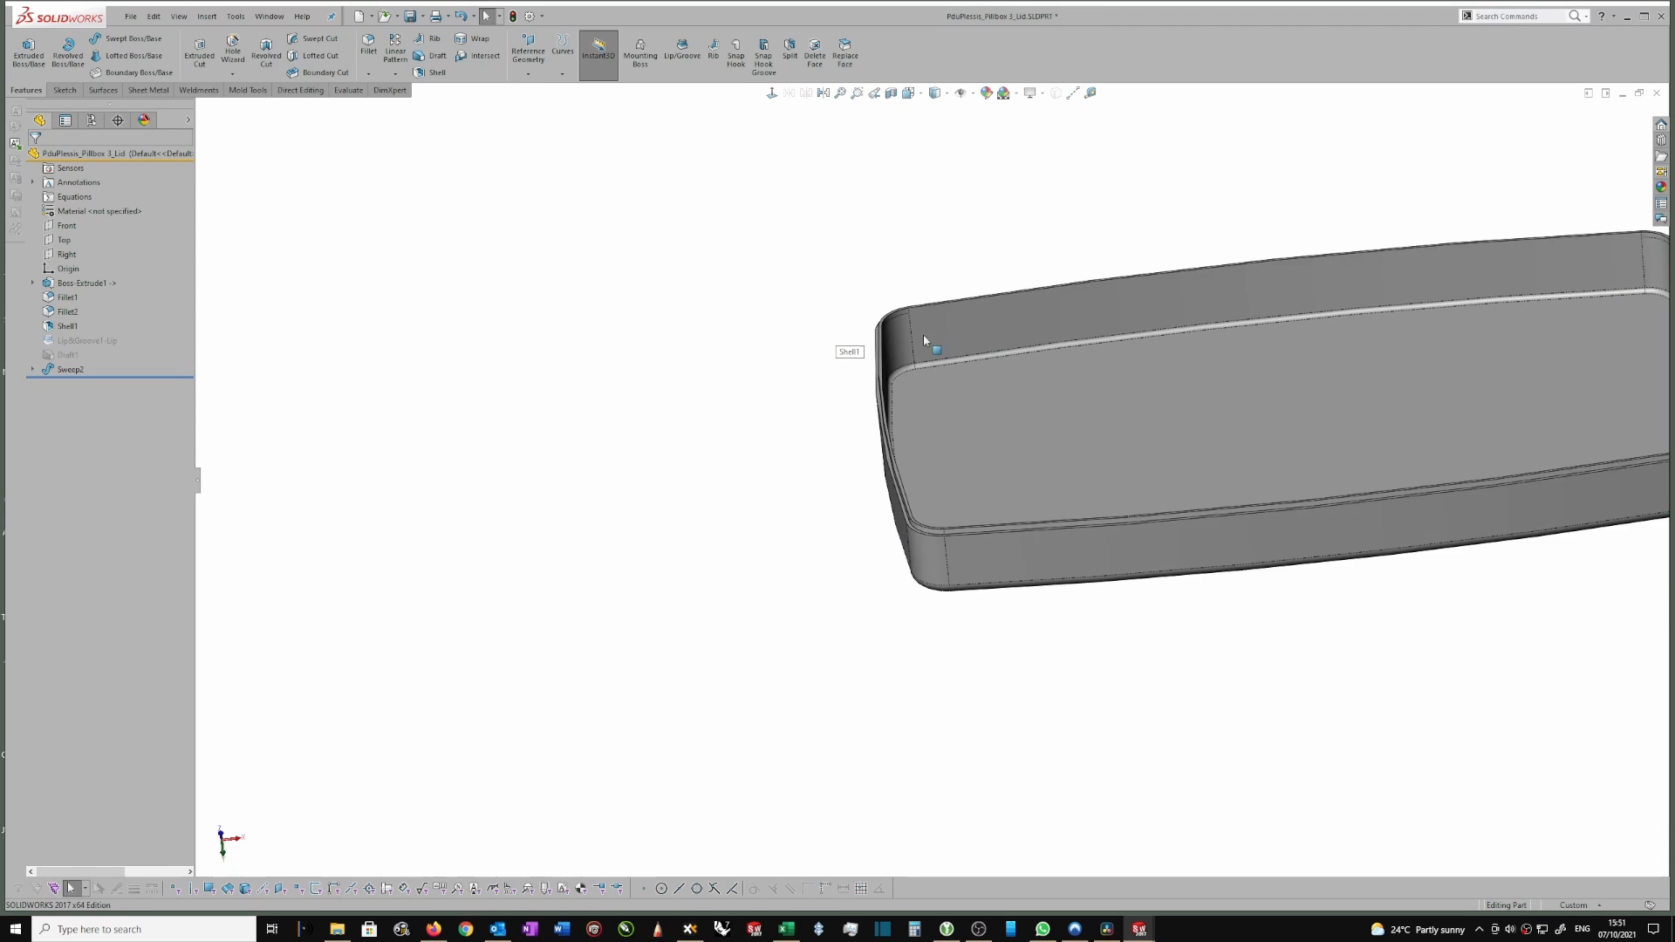
scroll(1514, 325, down, 1)
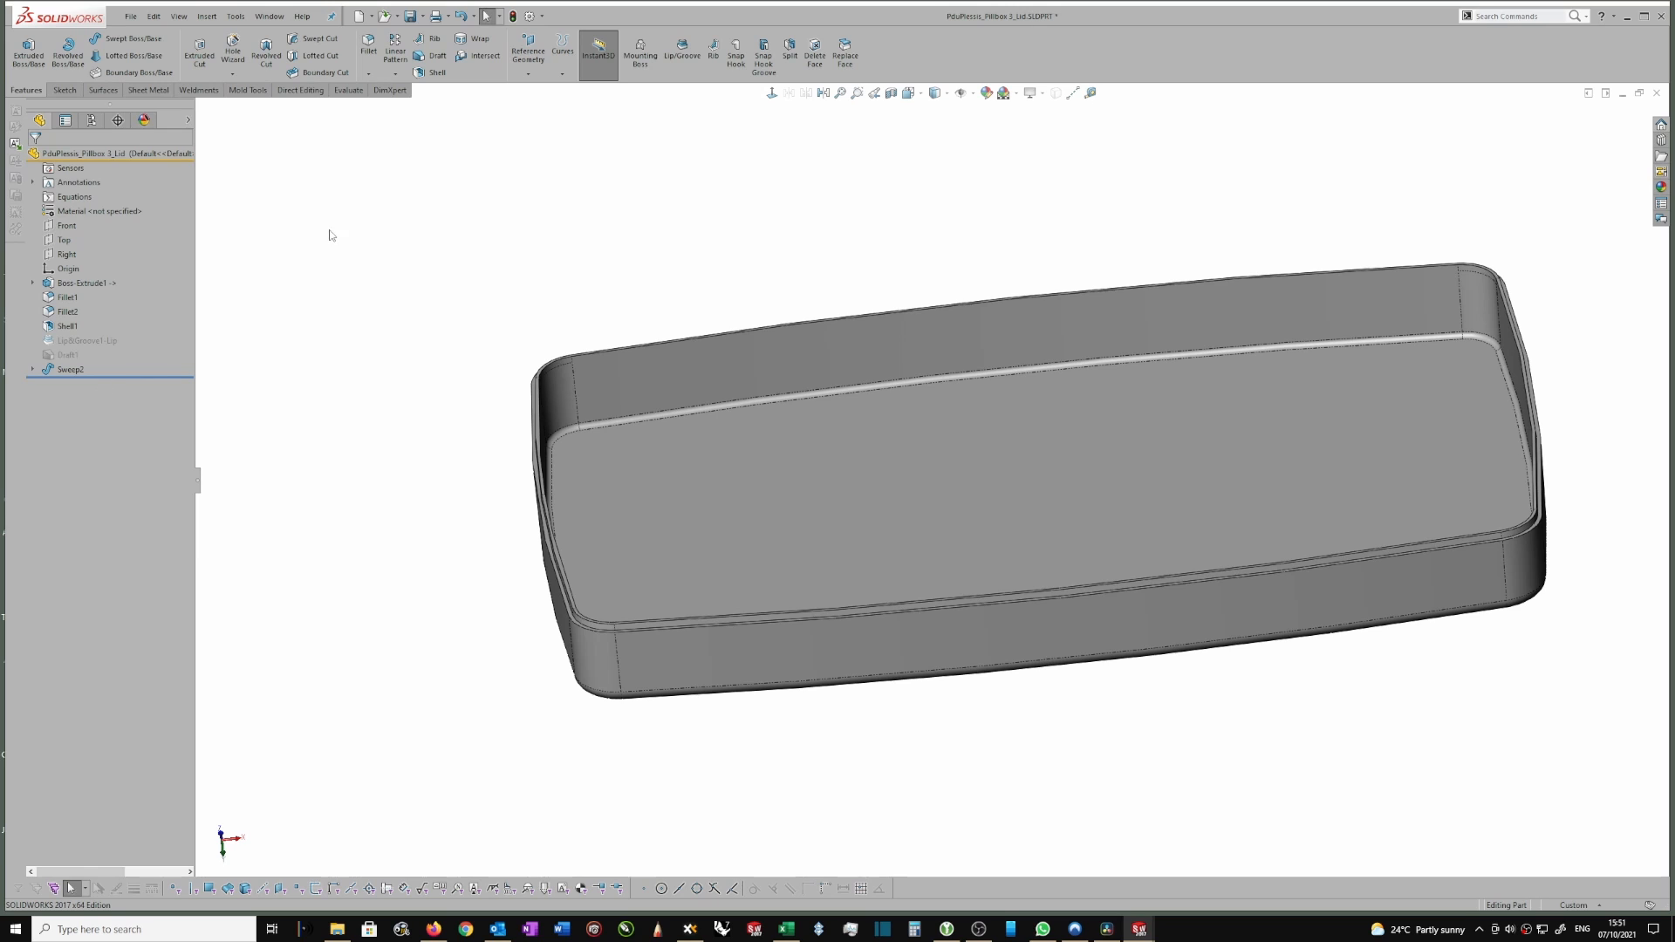
Start a sketch on the Front plane and locate the swept lip's profile sketch at the lid's rim.
click(70, 226)
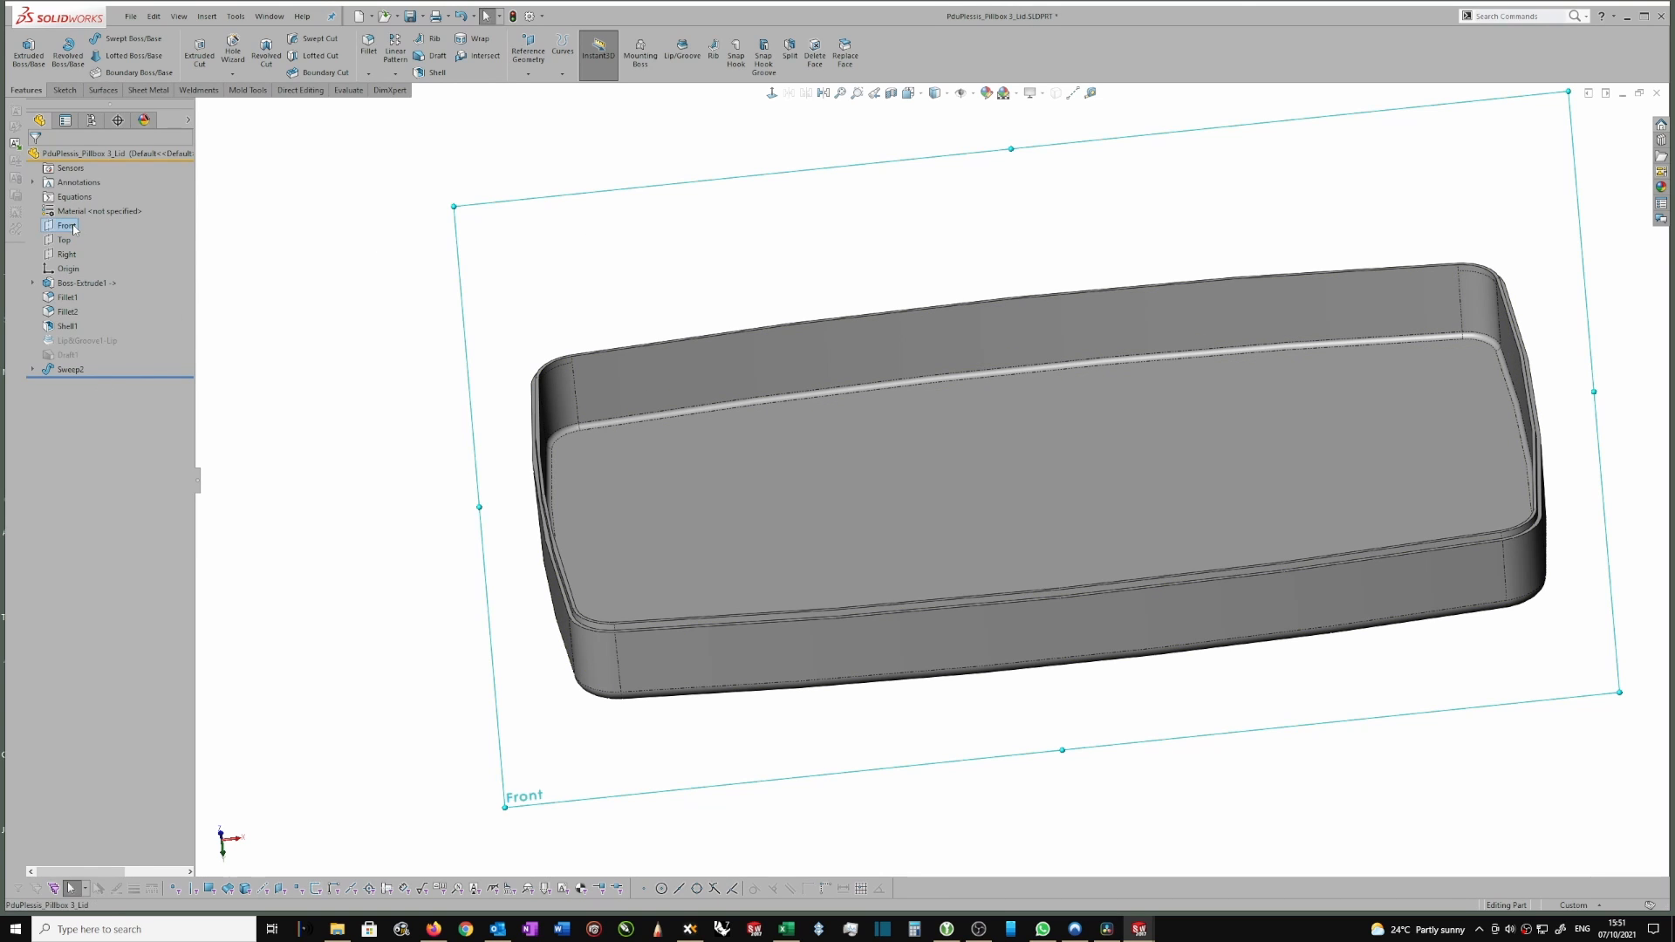
click(86, 189)
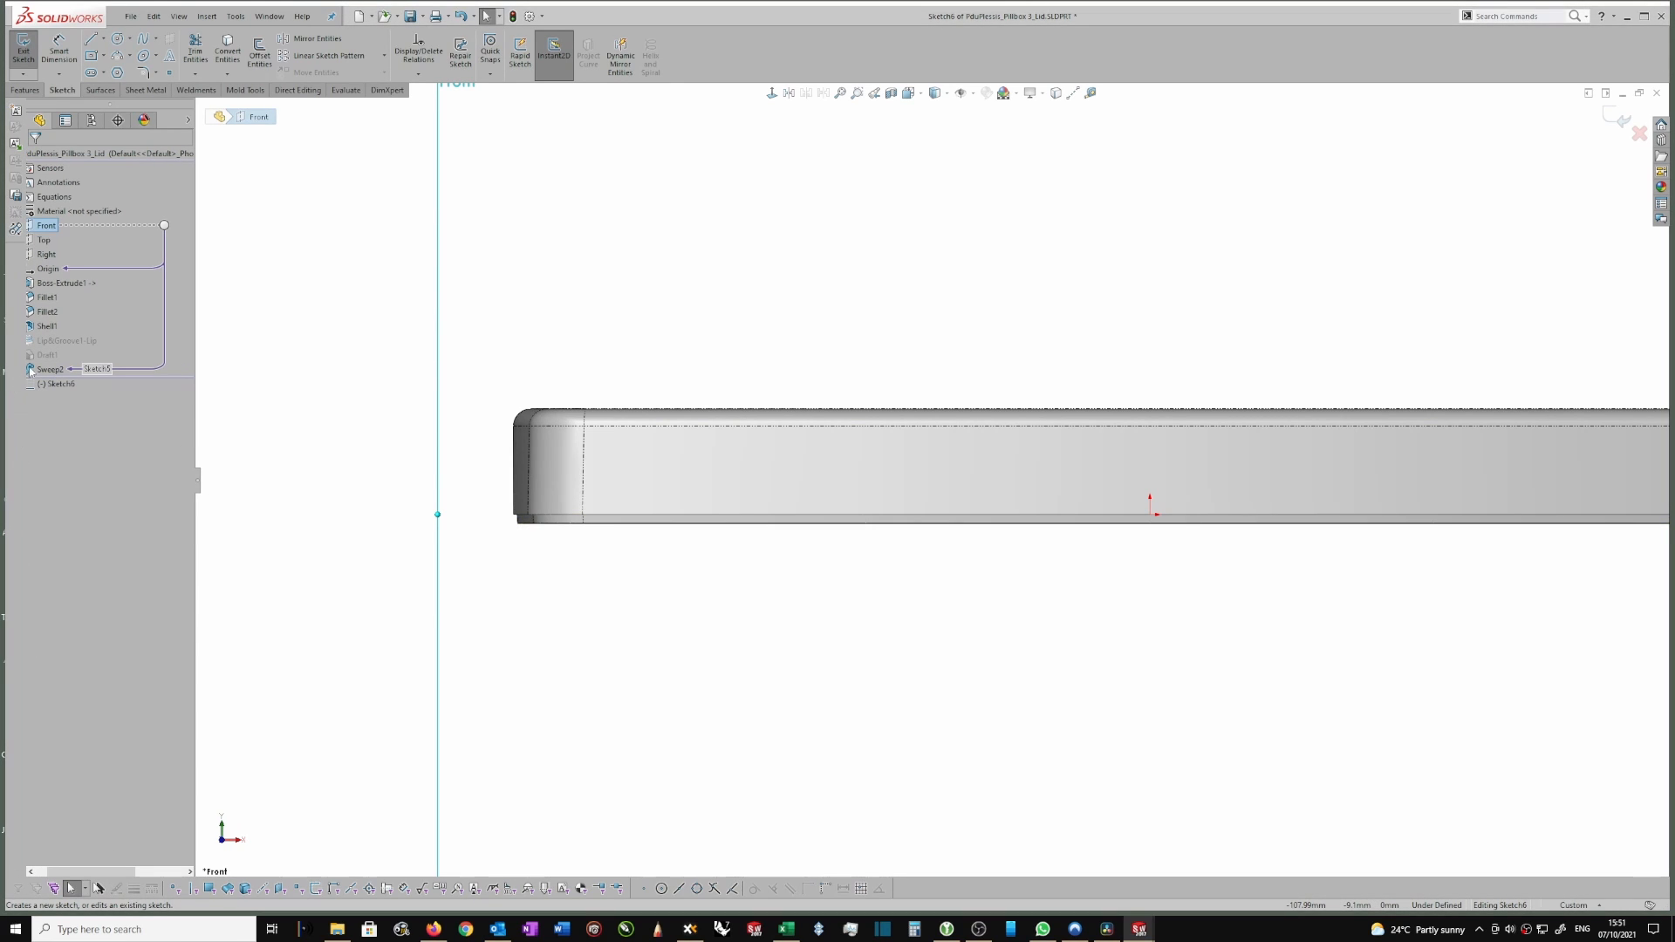
click(32, 871)
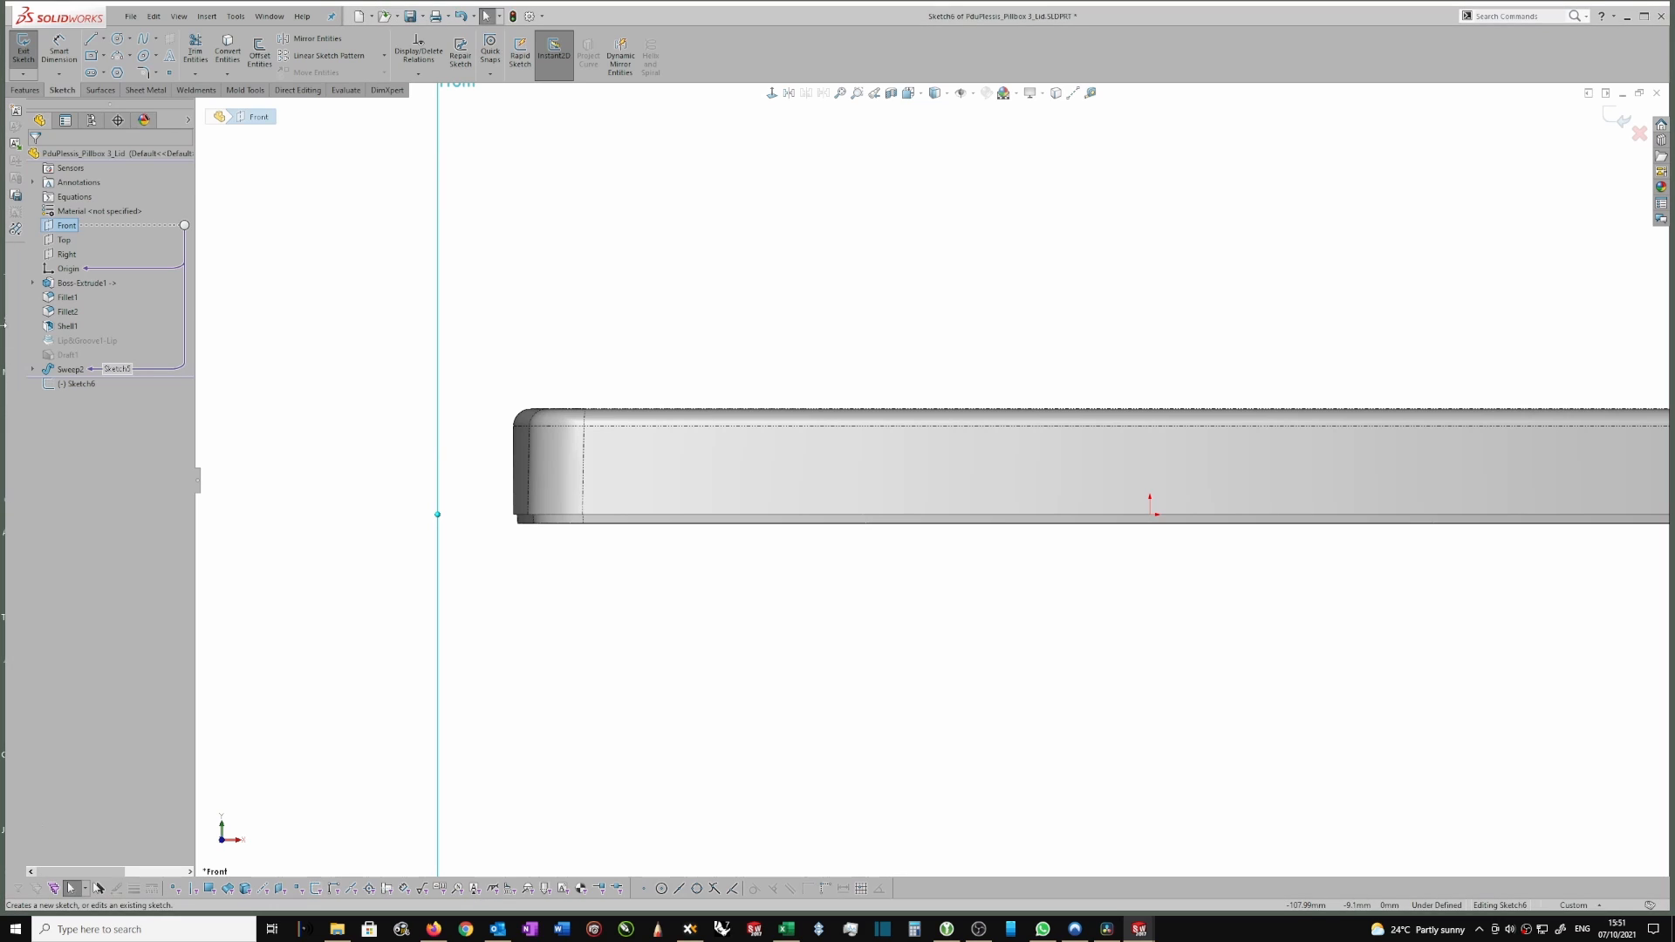
click(33, 369)
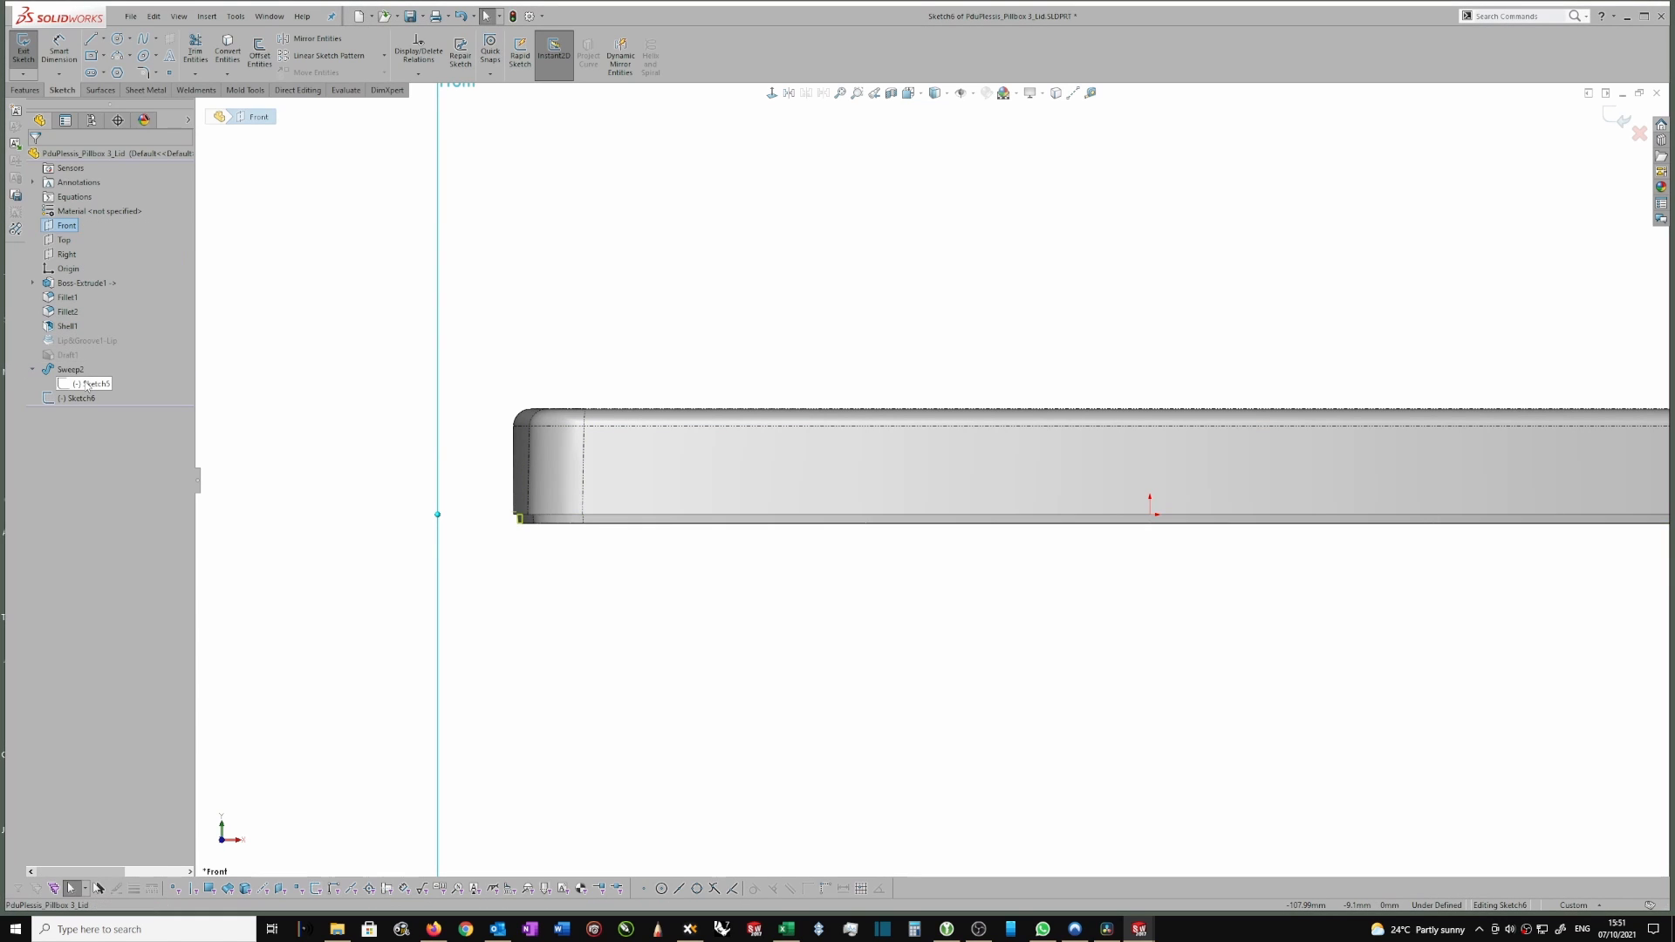
click(87, 384)
scroll(647, 493, down, 5)
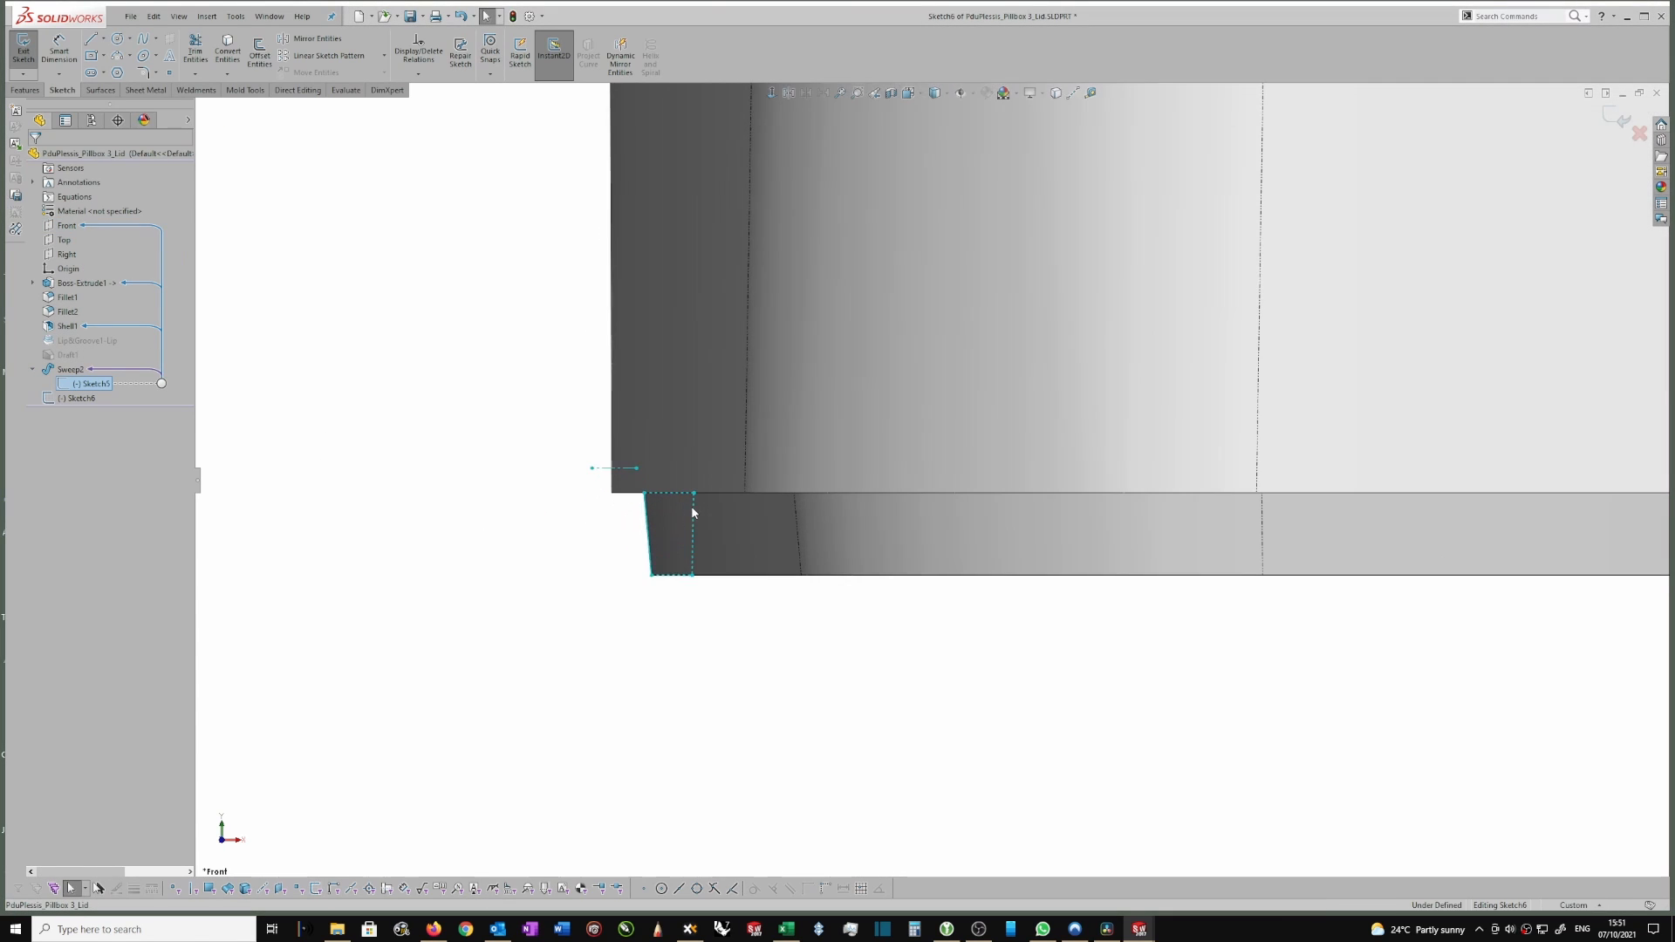
scroll(643, 505, down, 3)
click(647, 489)
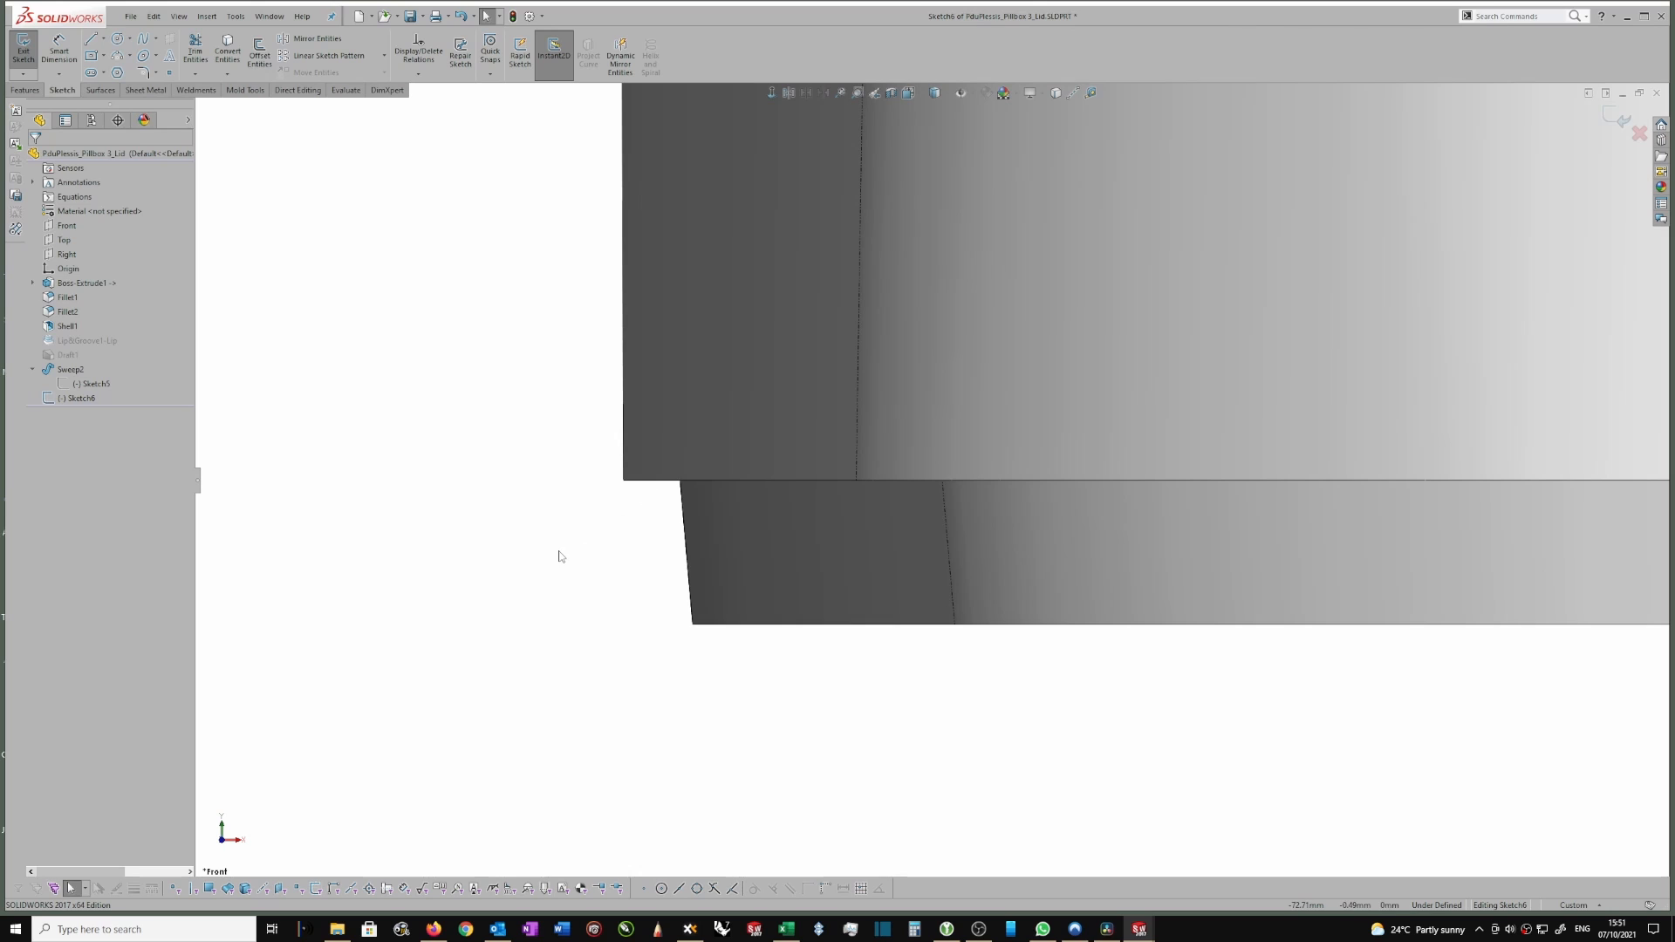
Sketch a closed four-sided profile from the corner where the lip meets the rim, extending past the lid's outer wall.
right_drag(565, 553, 650, 560)
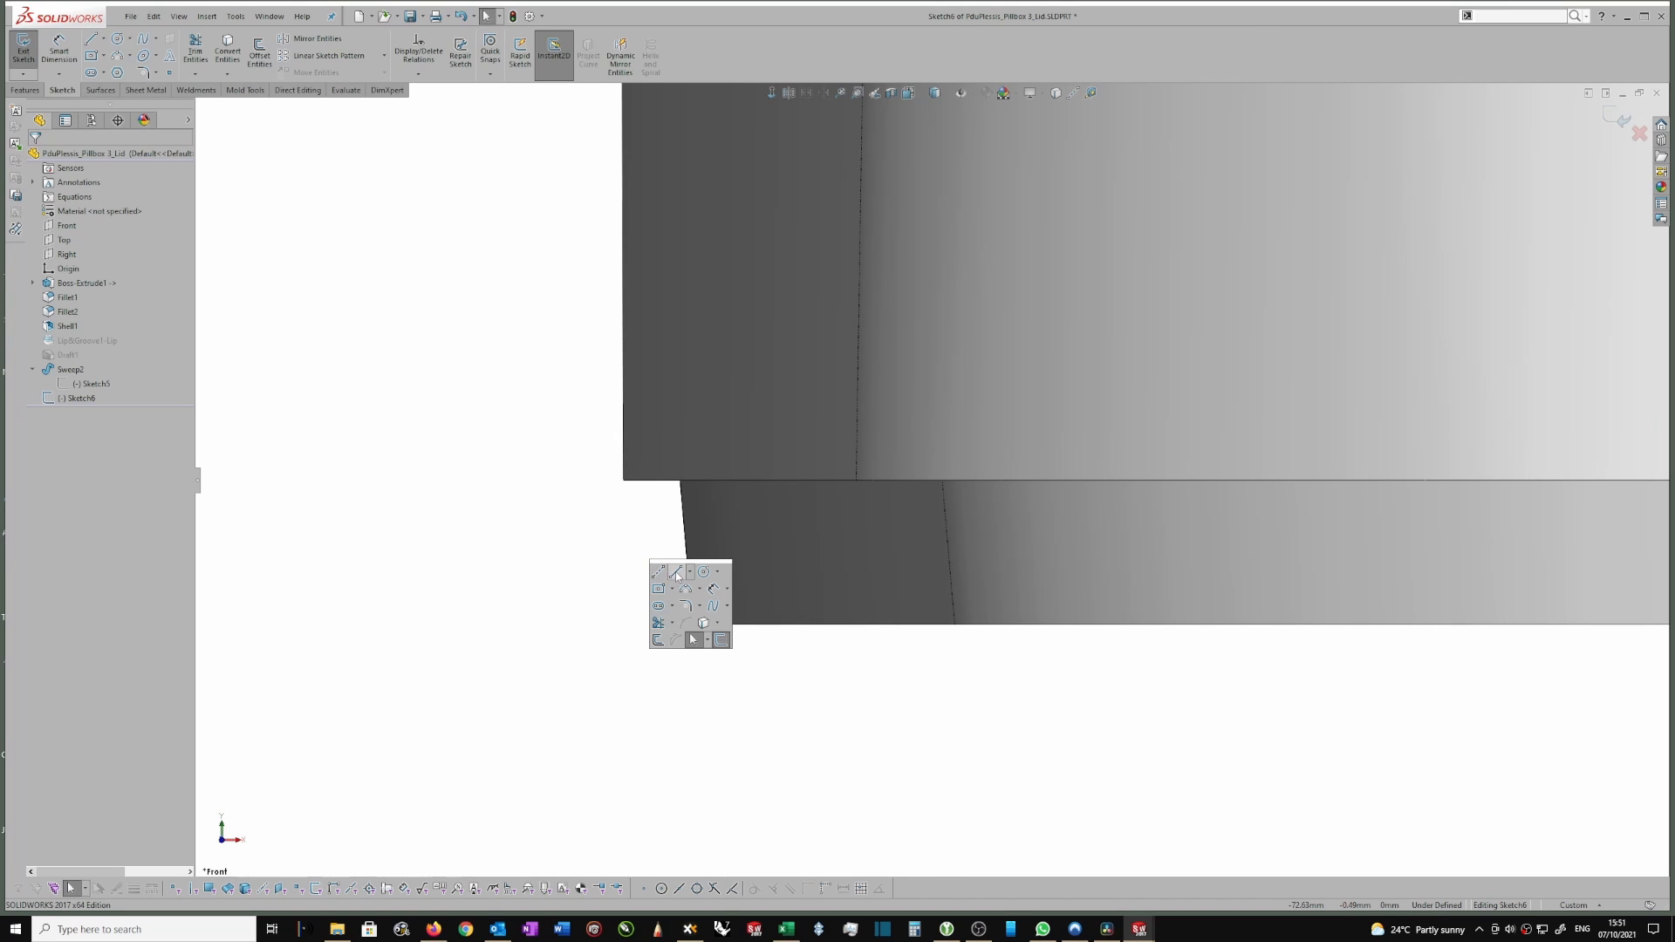
click(676, 572)
click(680, 481)
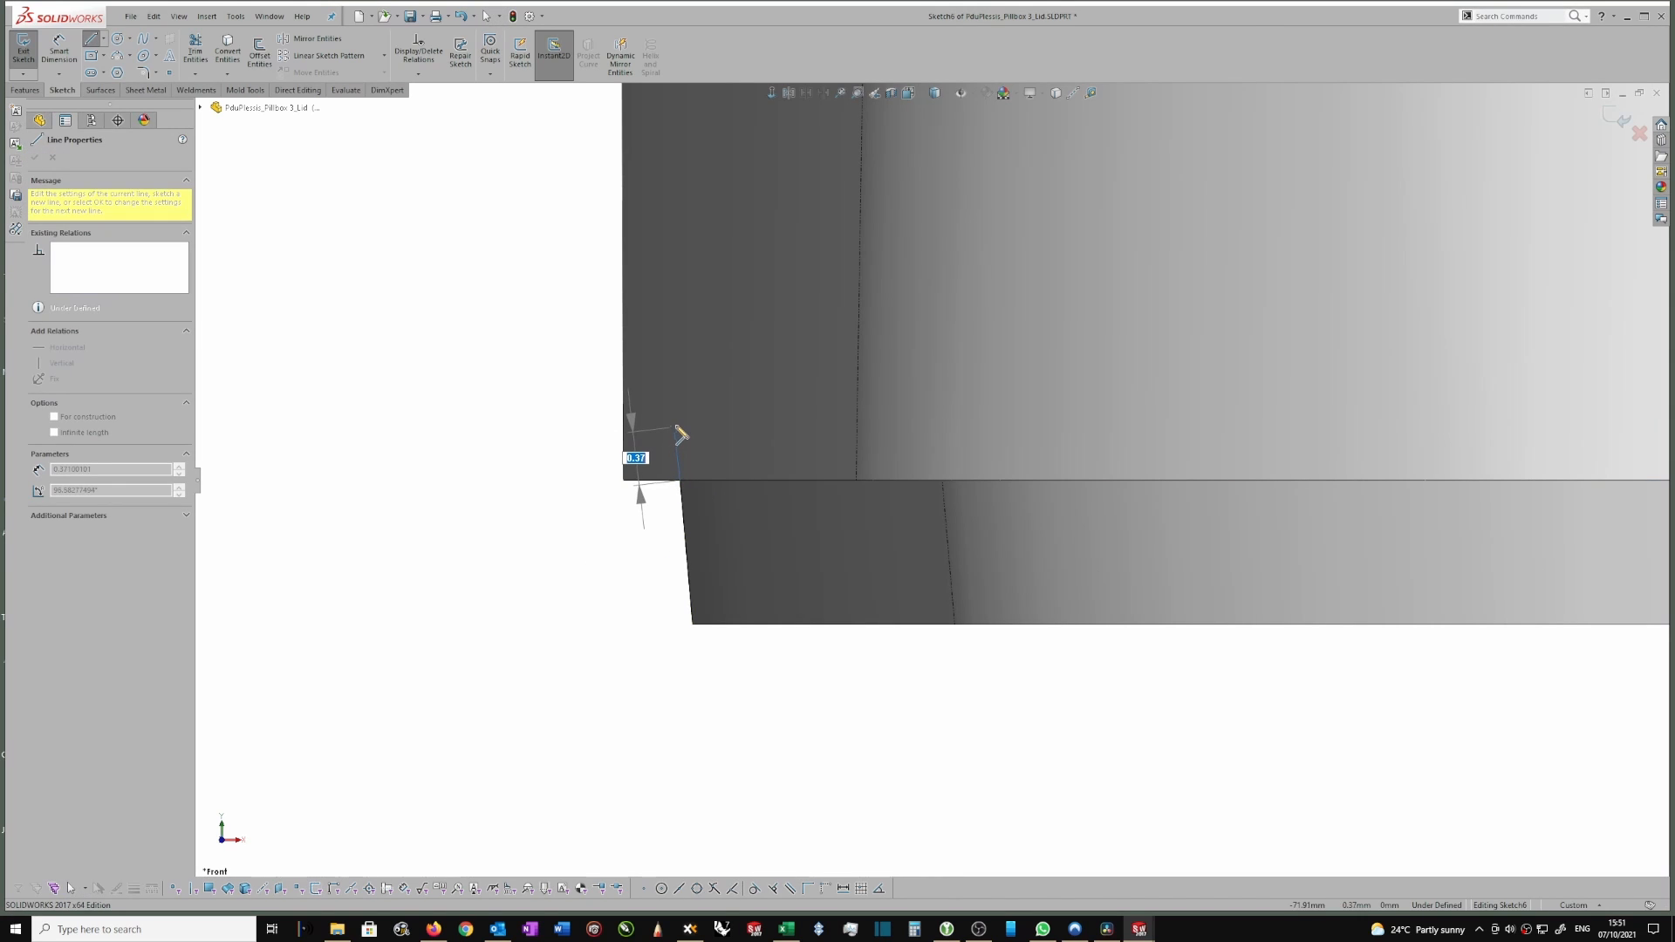
click(677, 425)
click(602, 425)
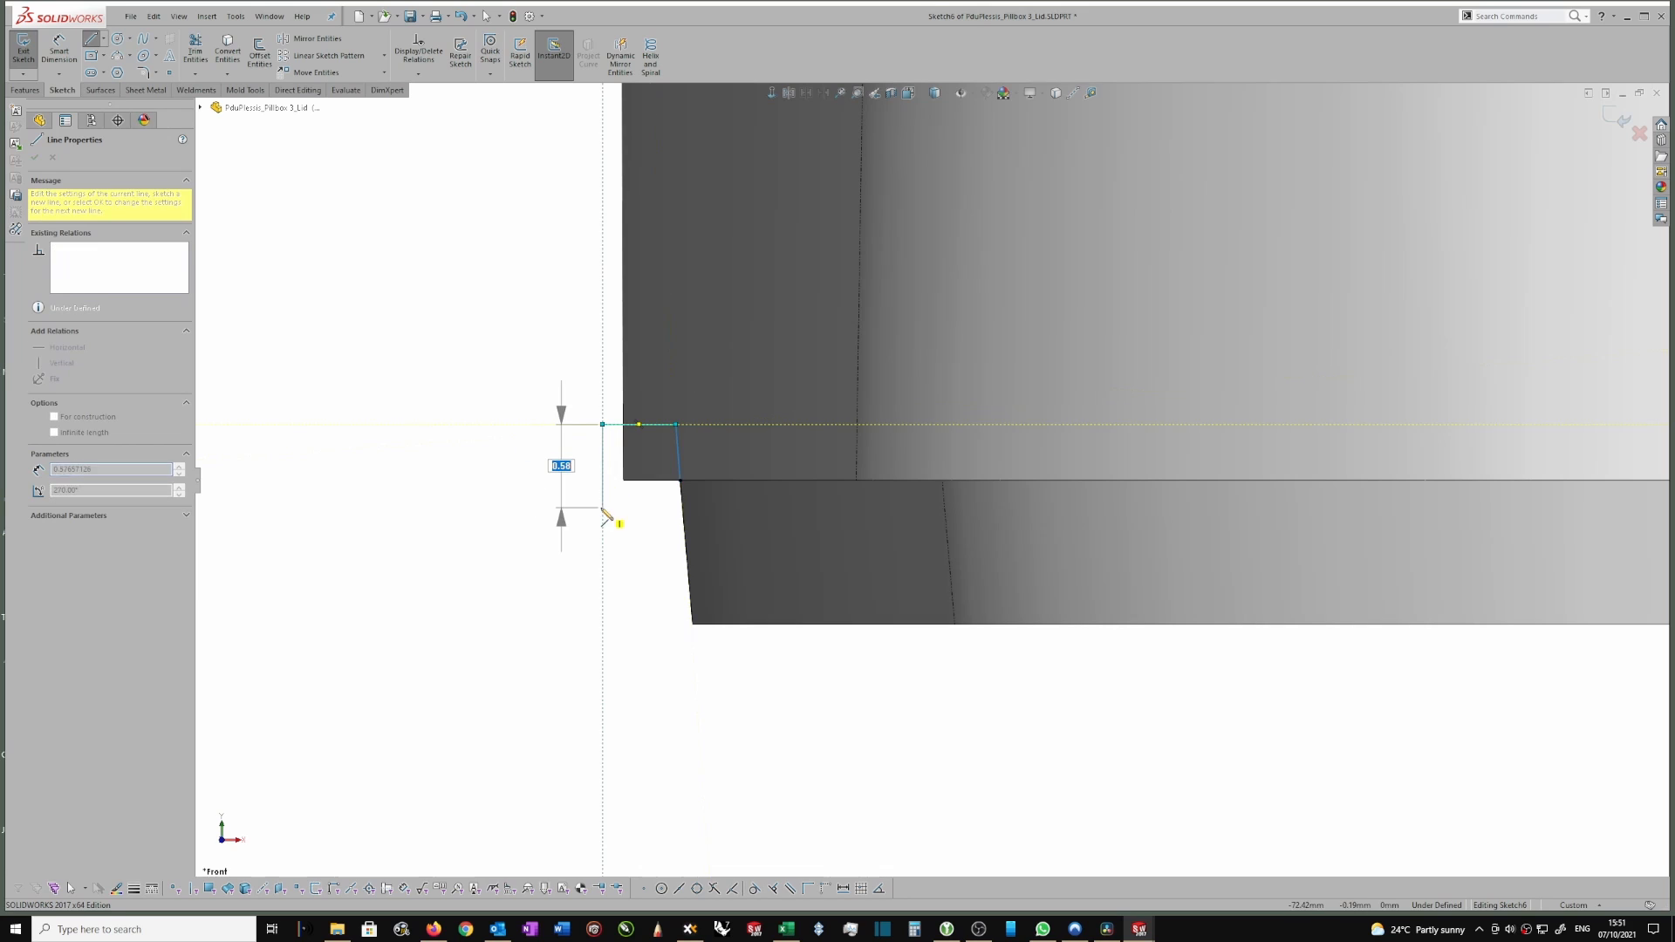
click(603, 505)
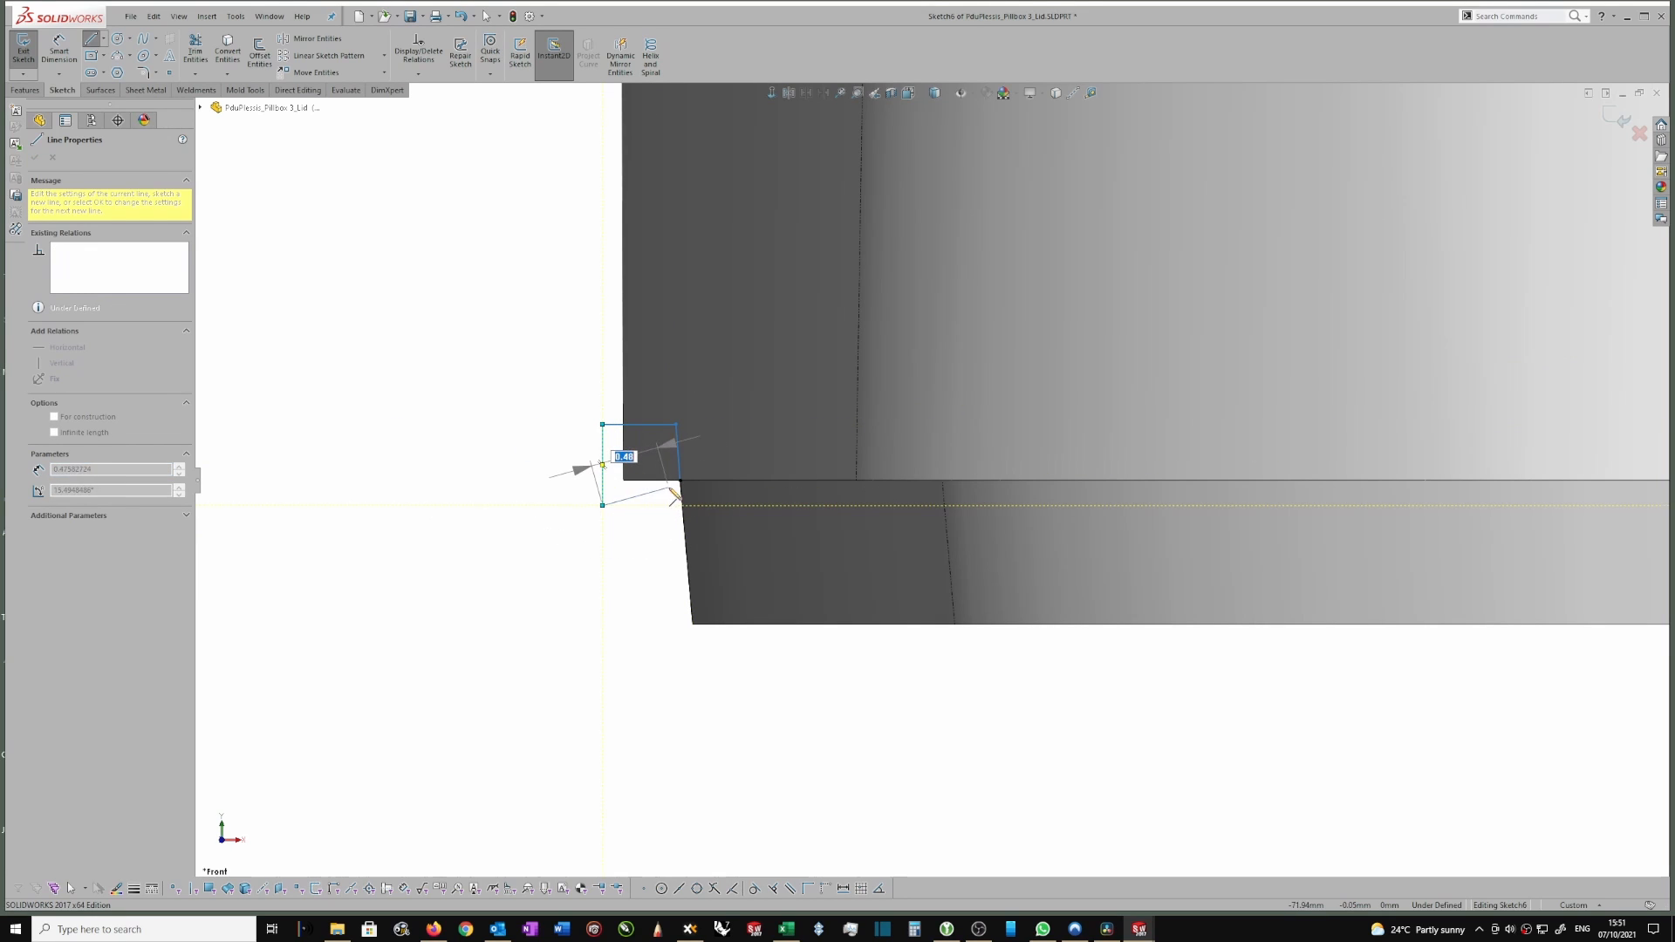
click(680, 481)
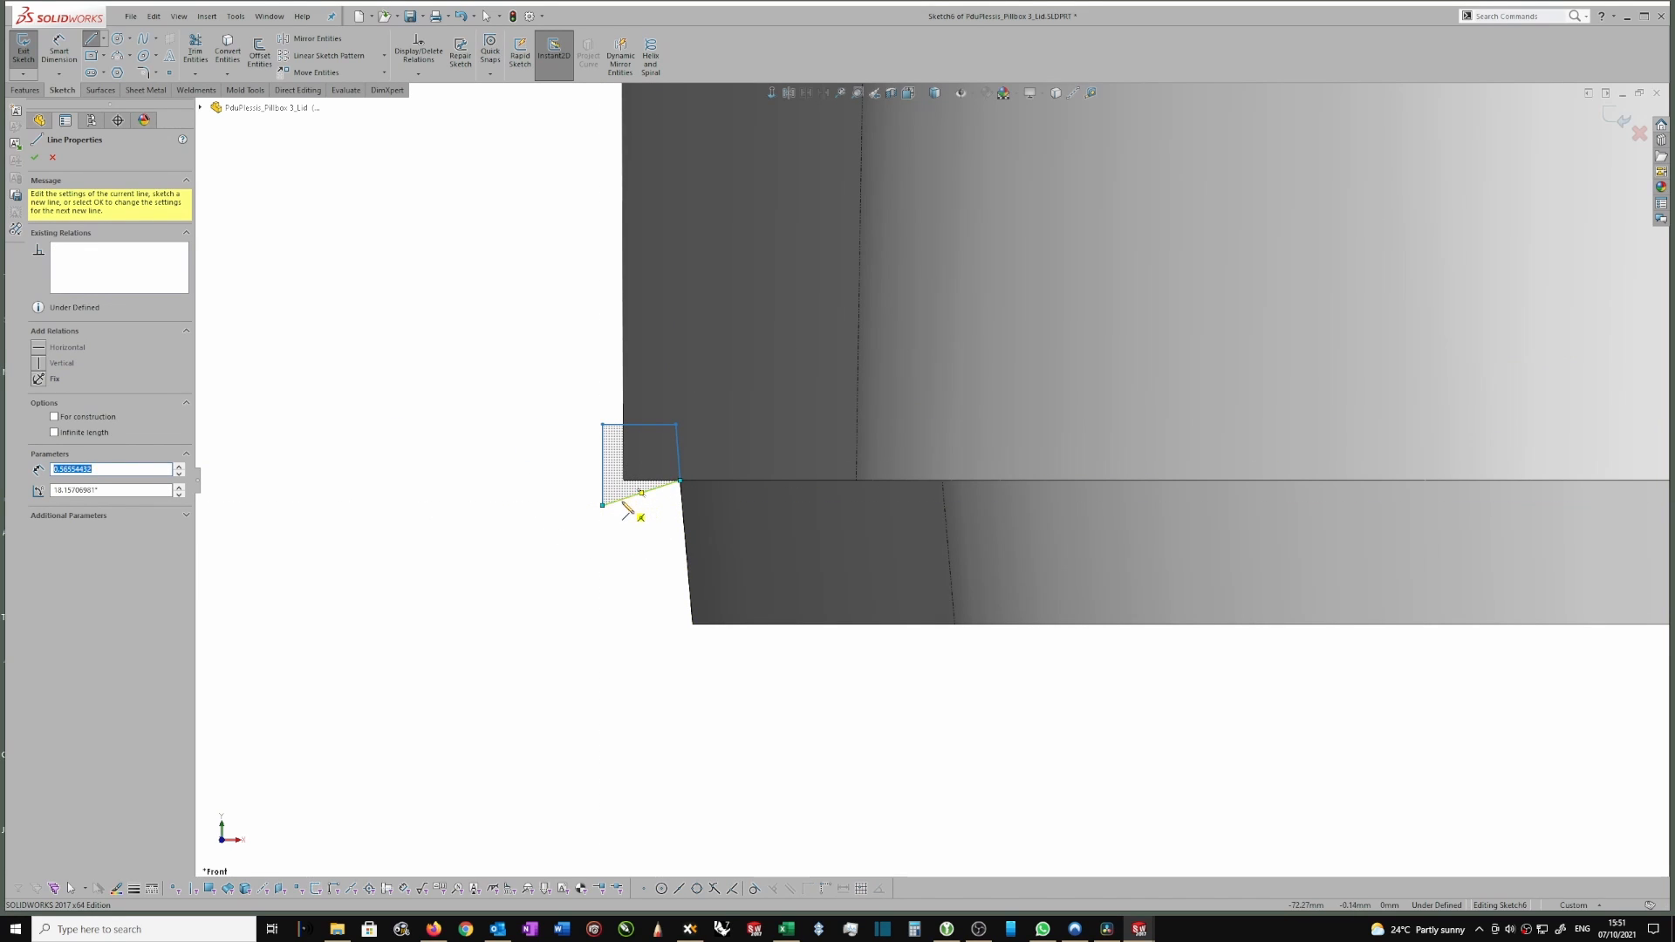
key(Escape)
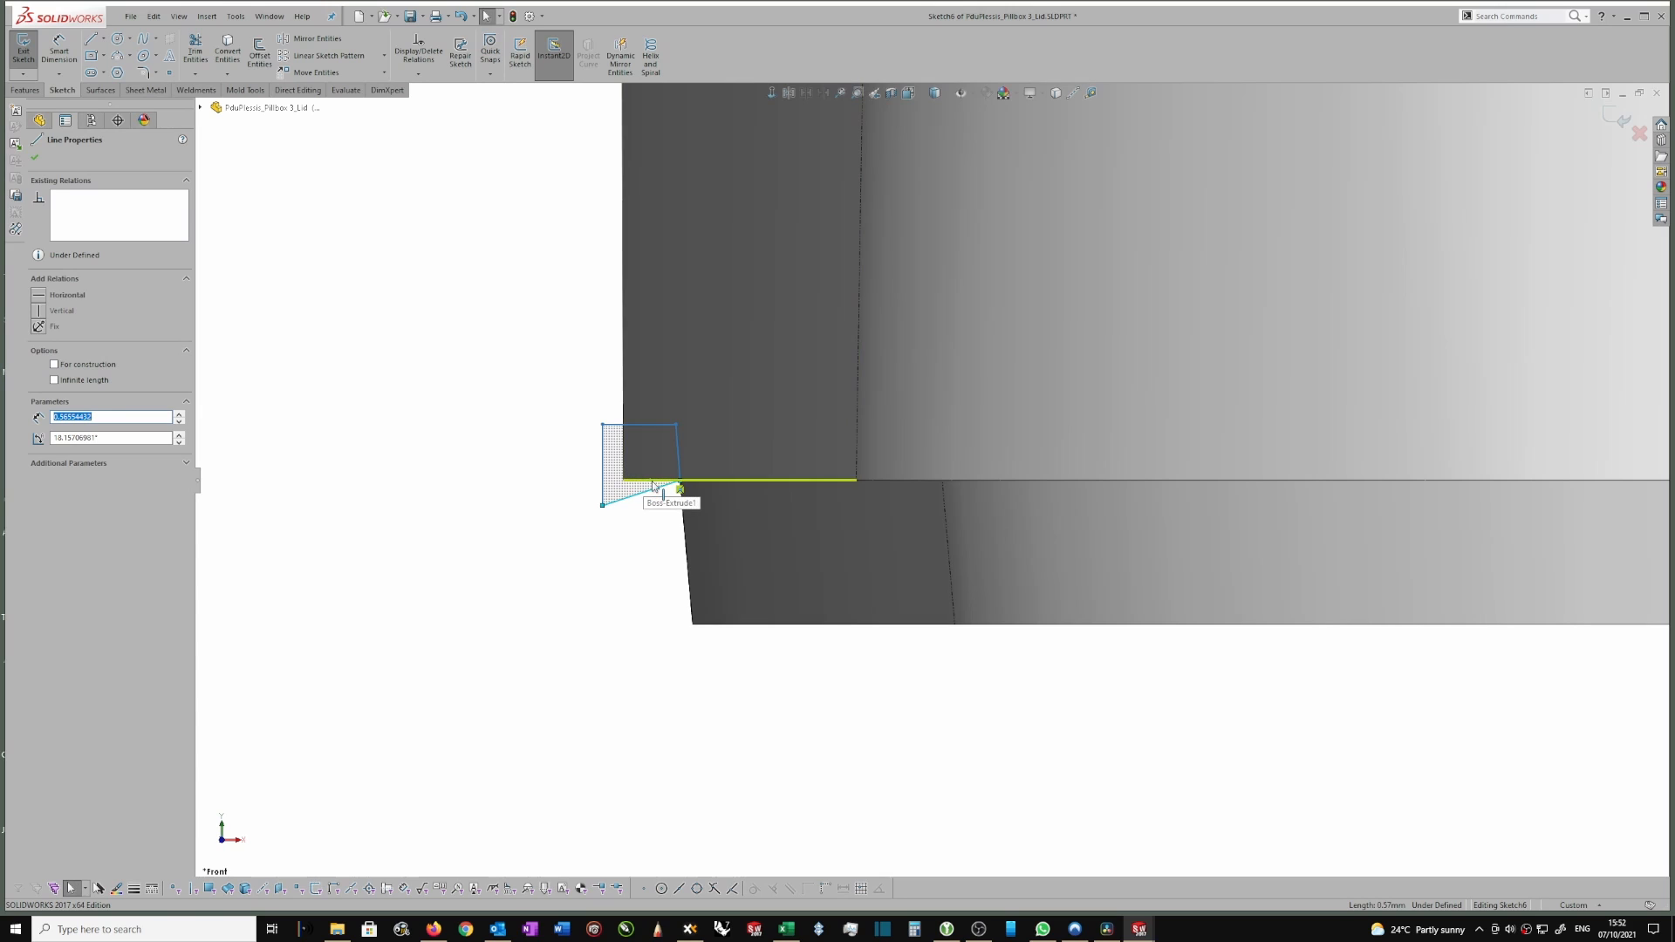
Make the profile's sloping lower line collinear with the lid's rim edge.
ctrl+click(668, 480)
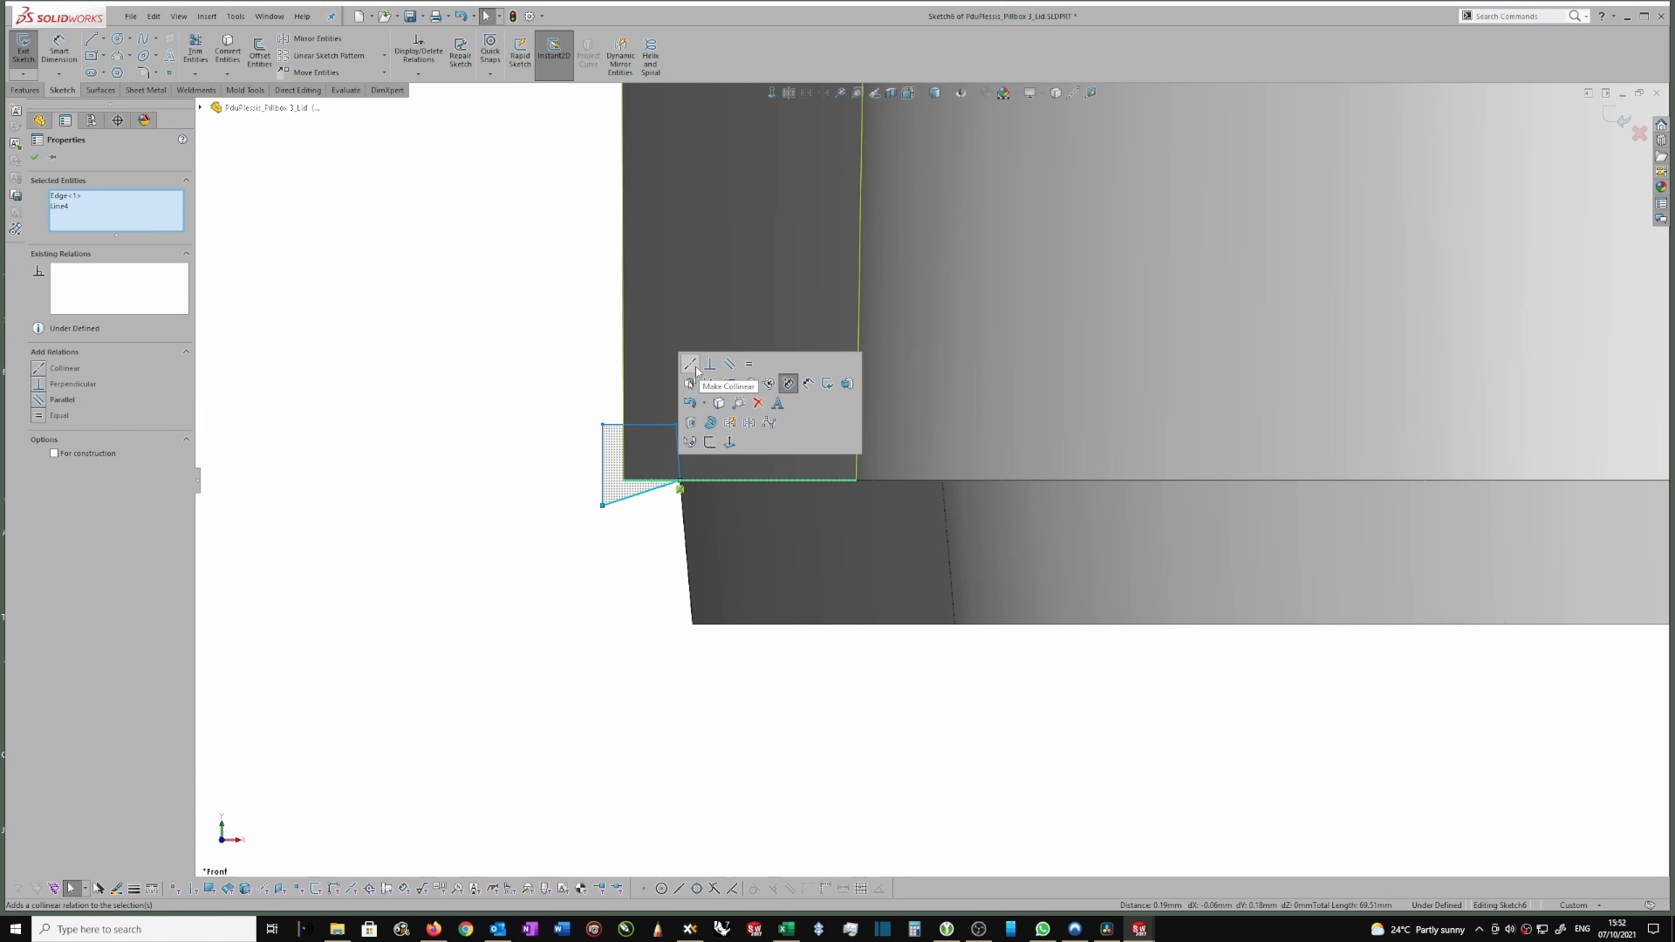
click(695, 367)
click(546, 381)
Dimension the profile's outer vertical line to a height of 0.3 mm.
right_drag(547, 382, 547, 314)
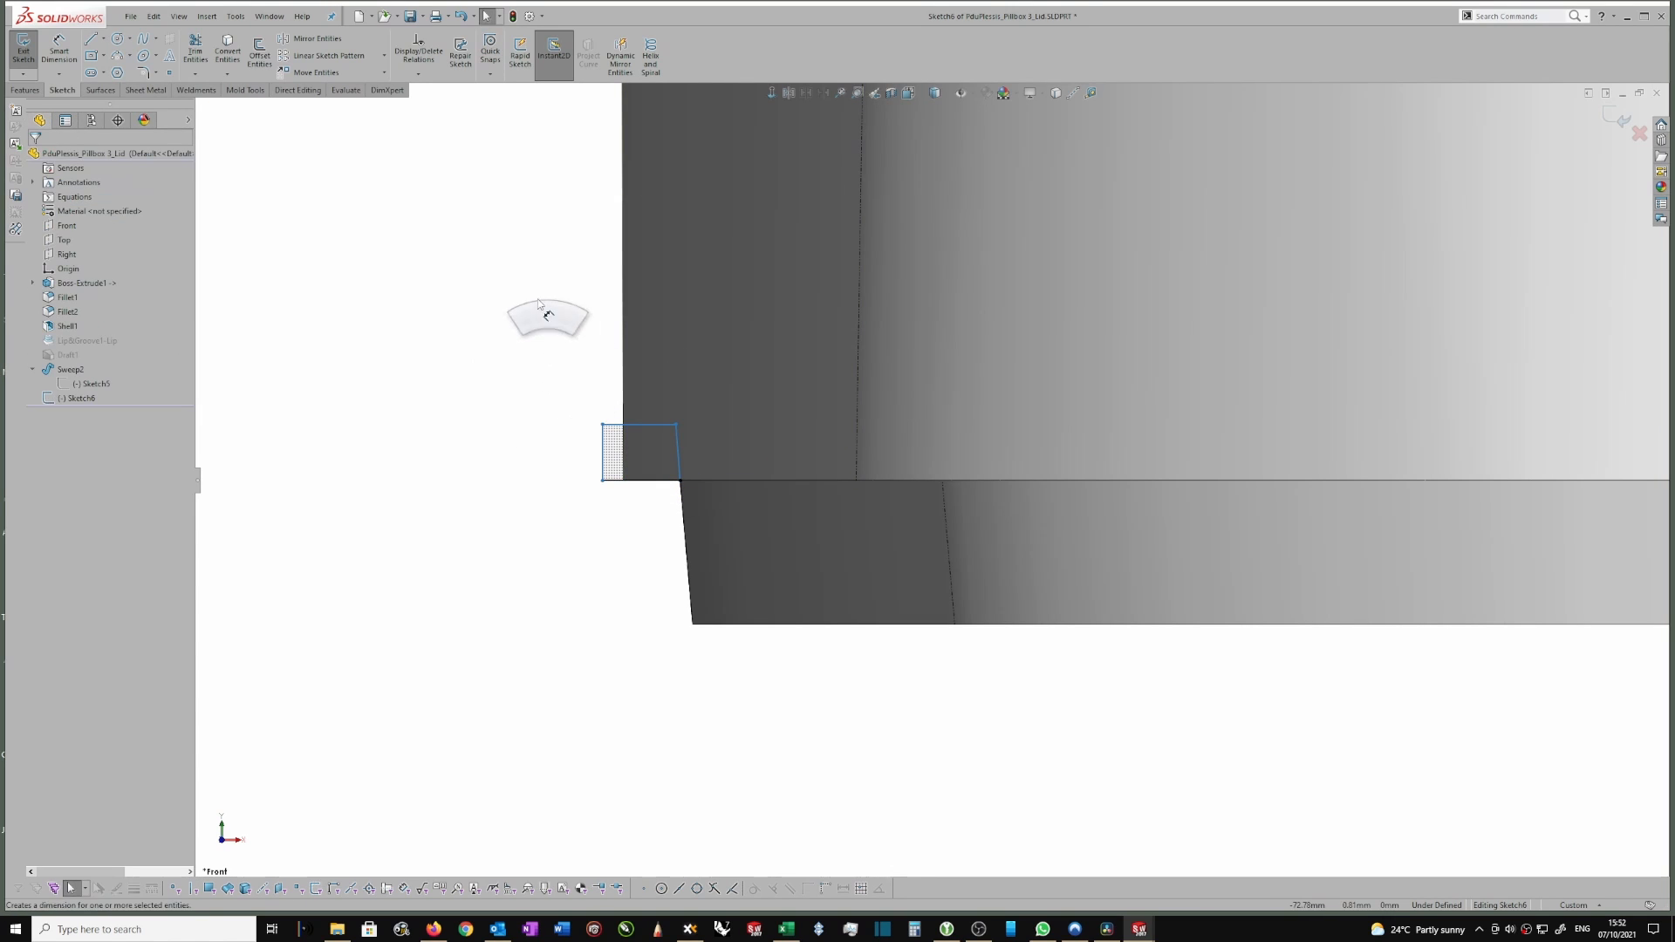
click(606, 452)
click(541, 365)
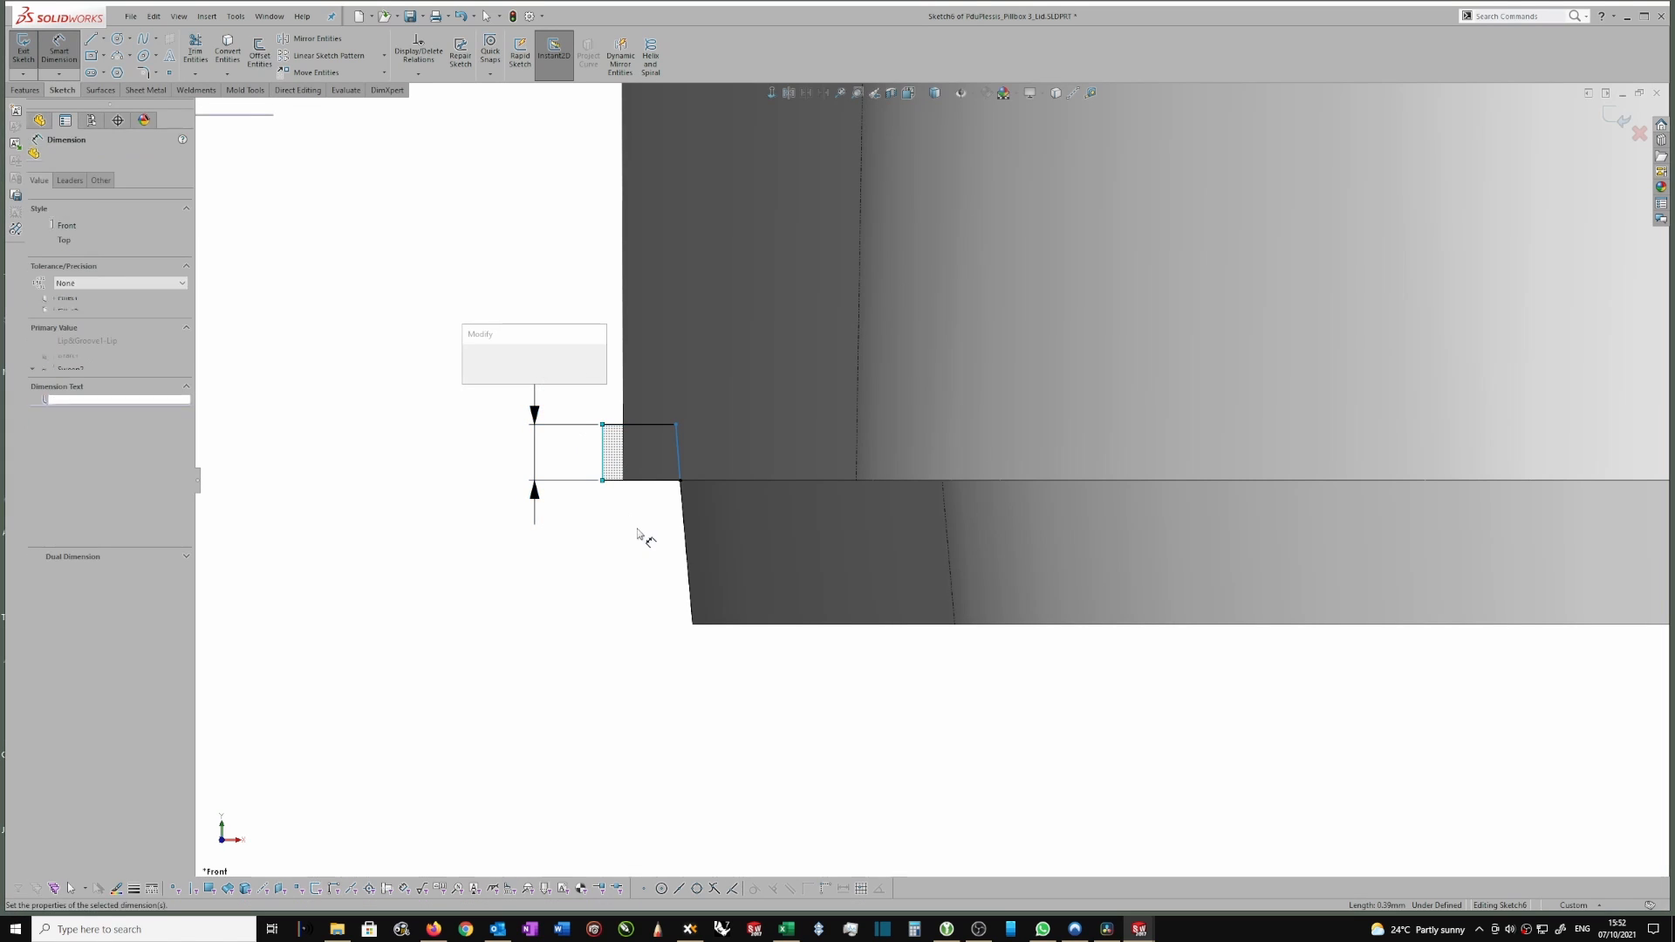
text(0.3)
key(Return)
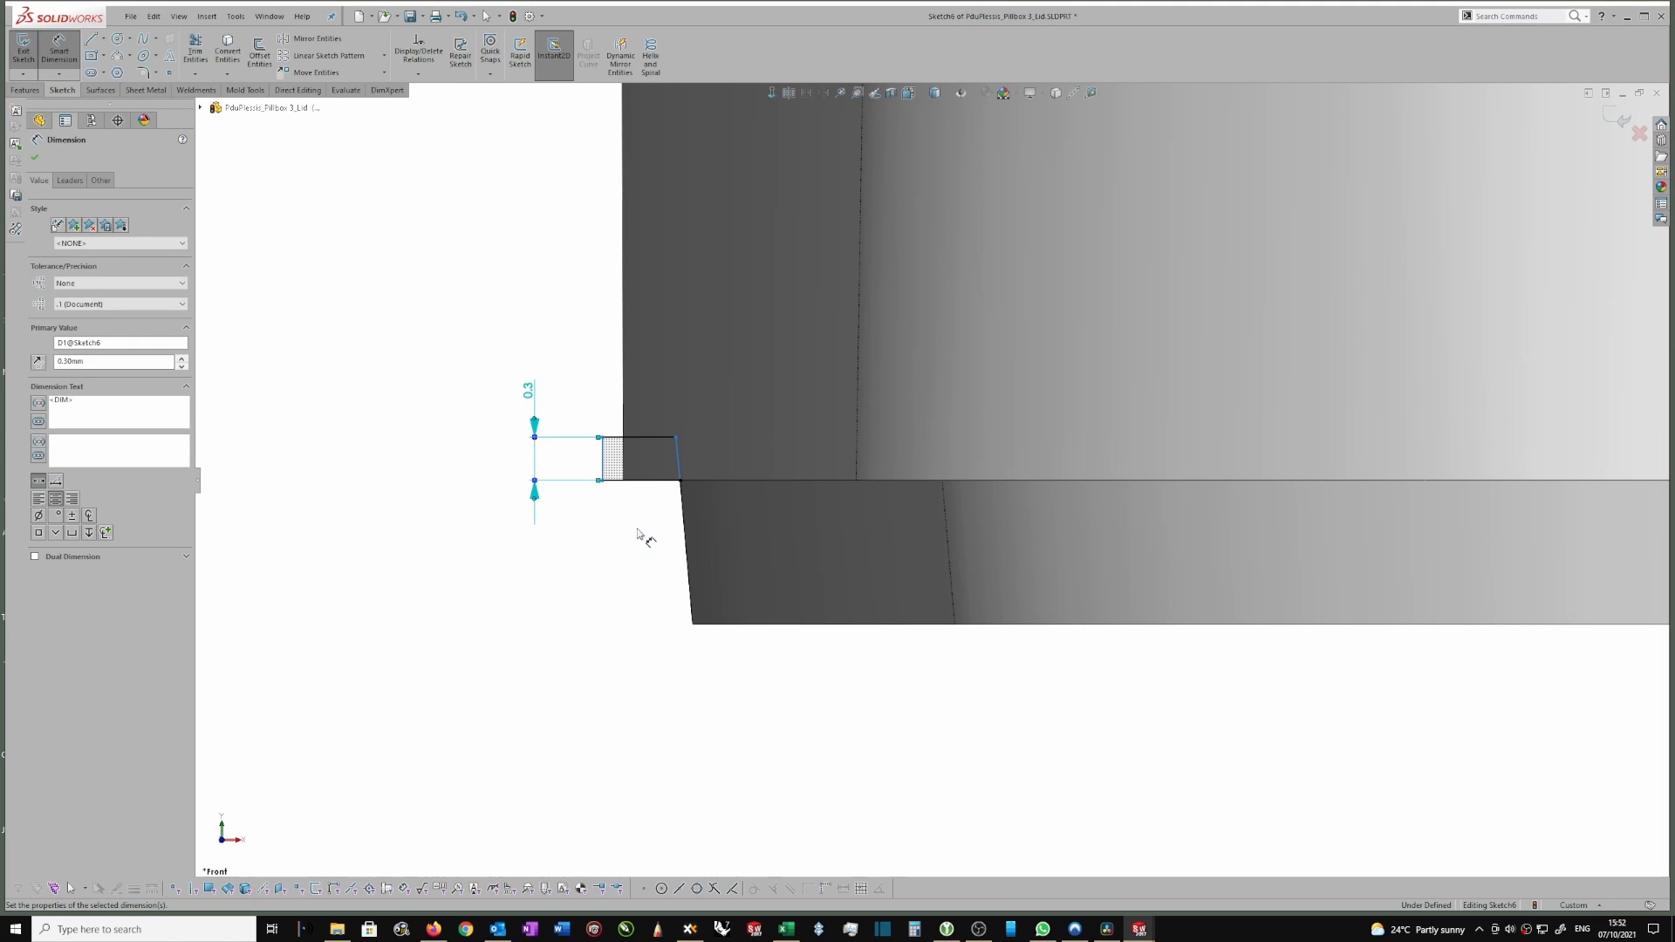
key(Escape)
Dimension the profile's width from its outer line to the lip corner, try 5 mm, and undo that value.
right_drag(644, 561, 644, 520)
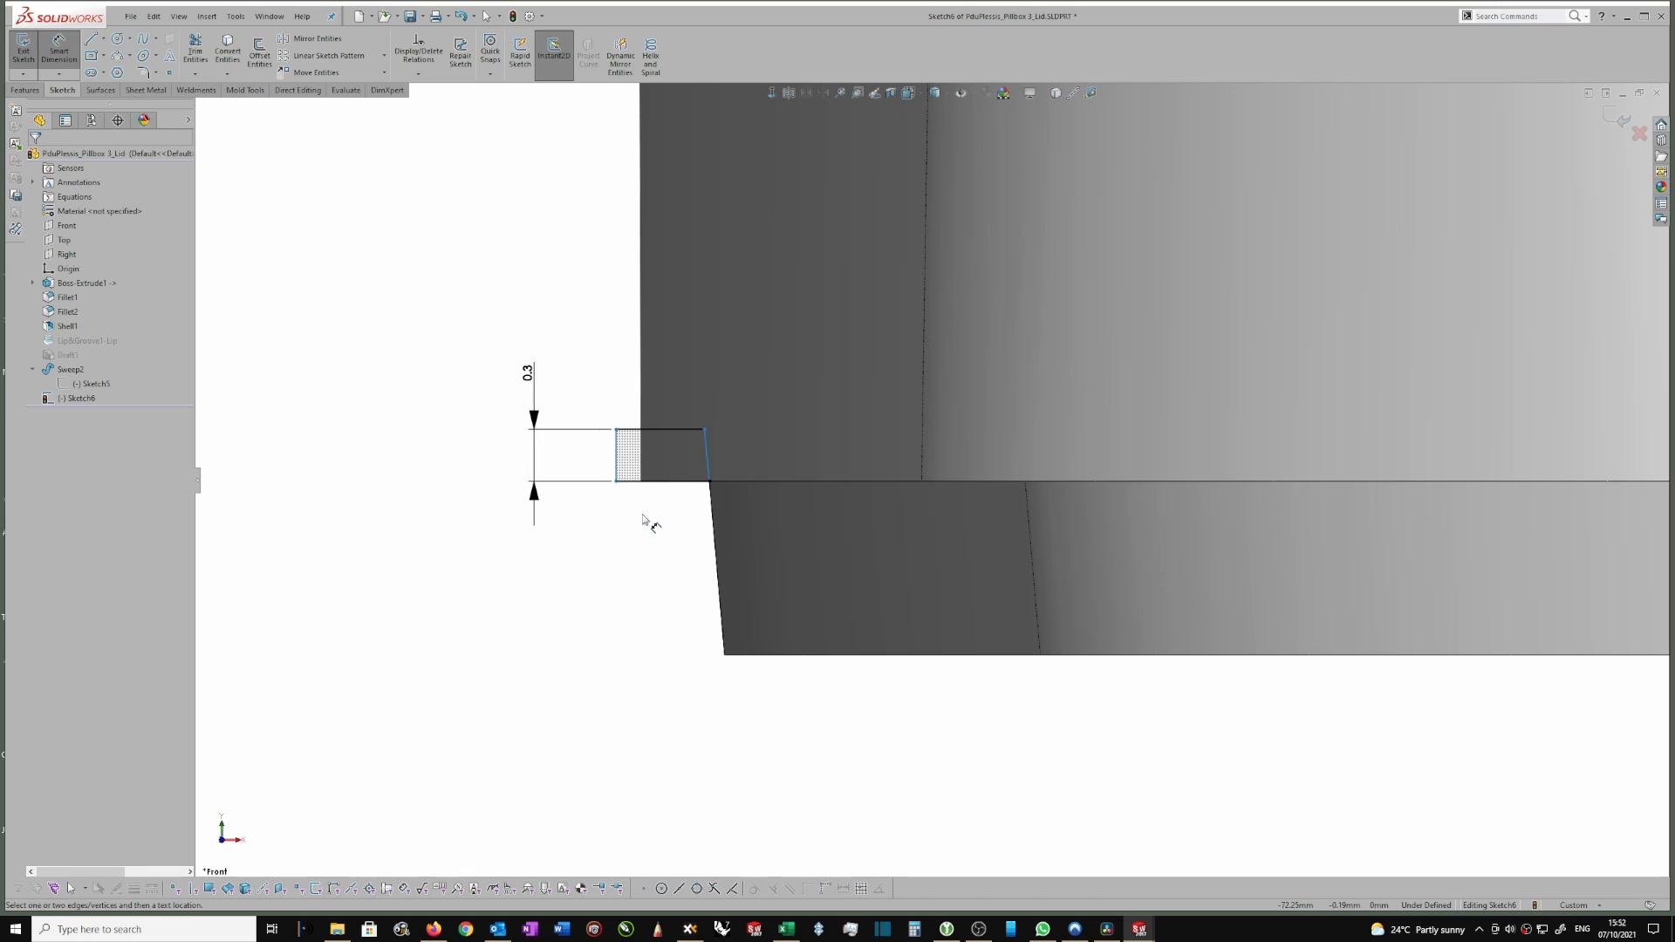
click(709, 482)
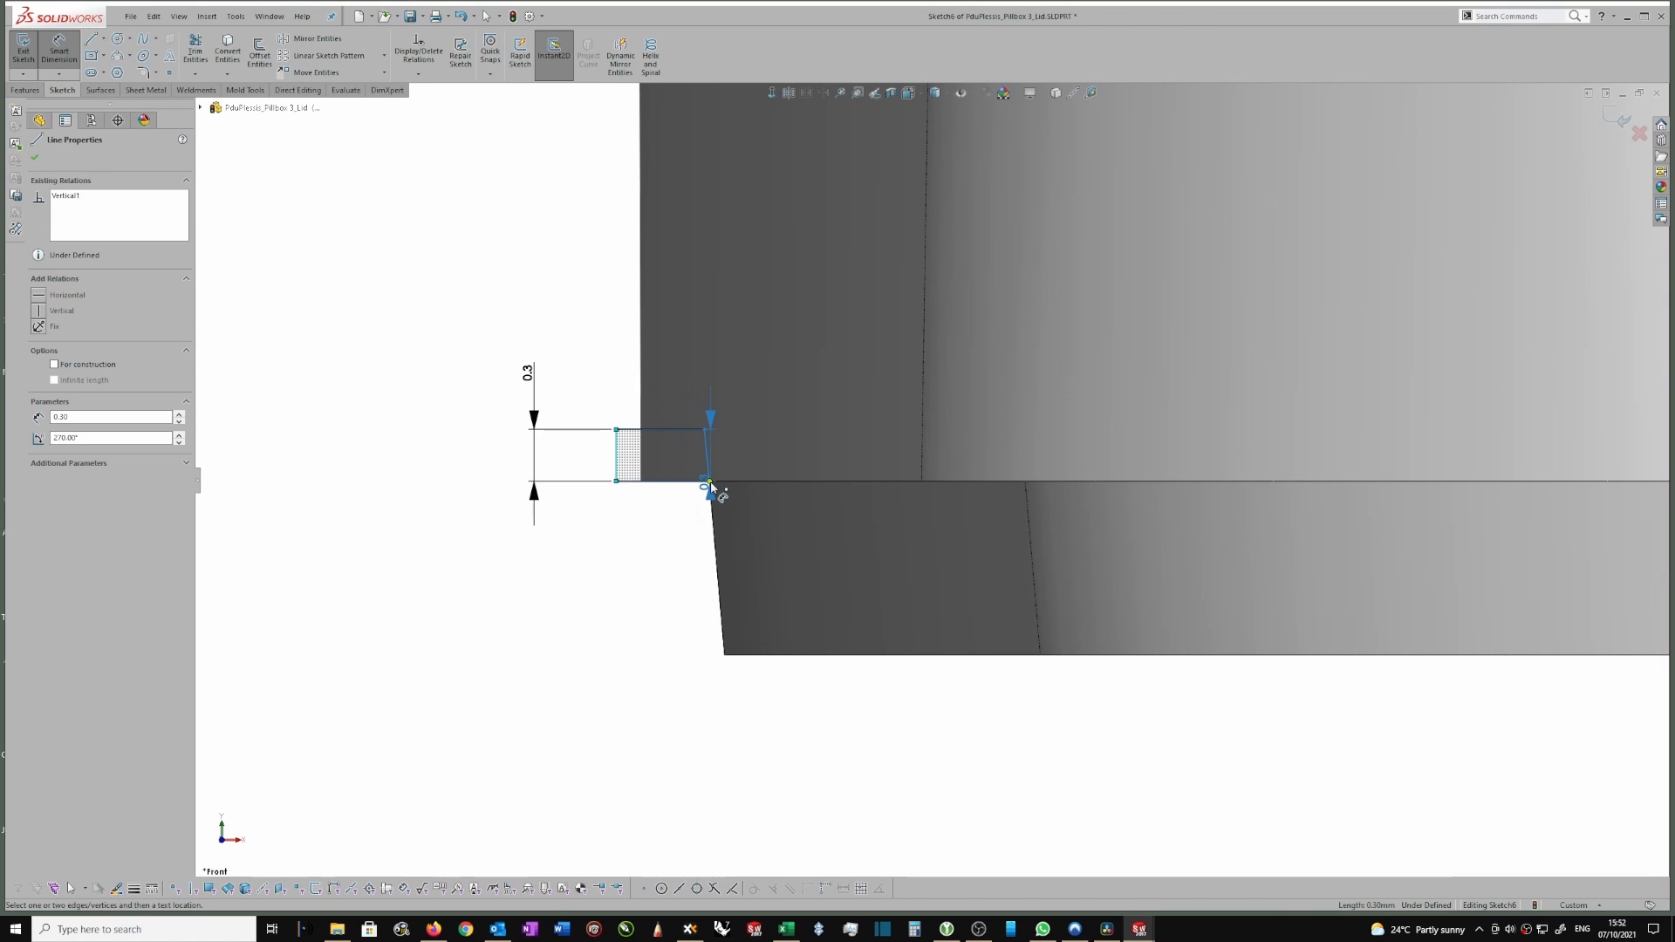
click(709, 481)
click(677, 556)
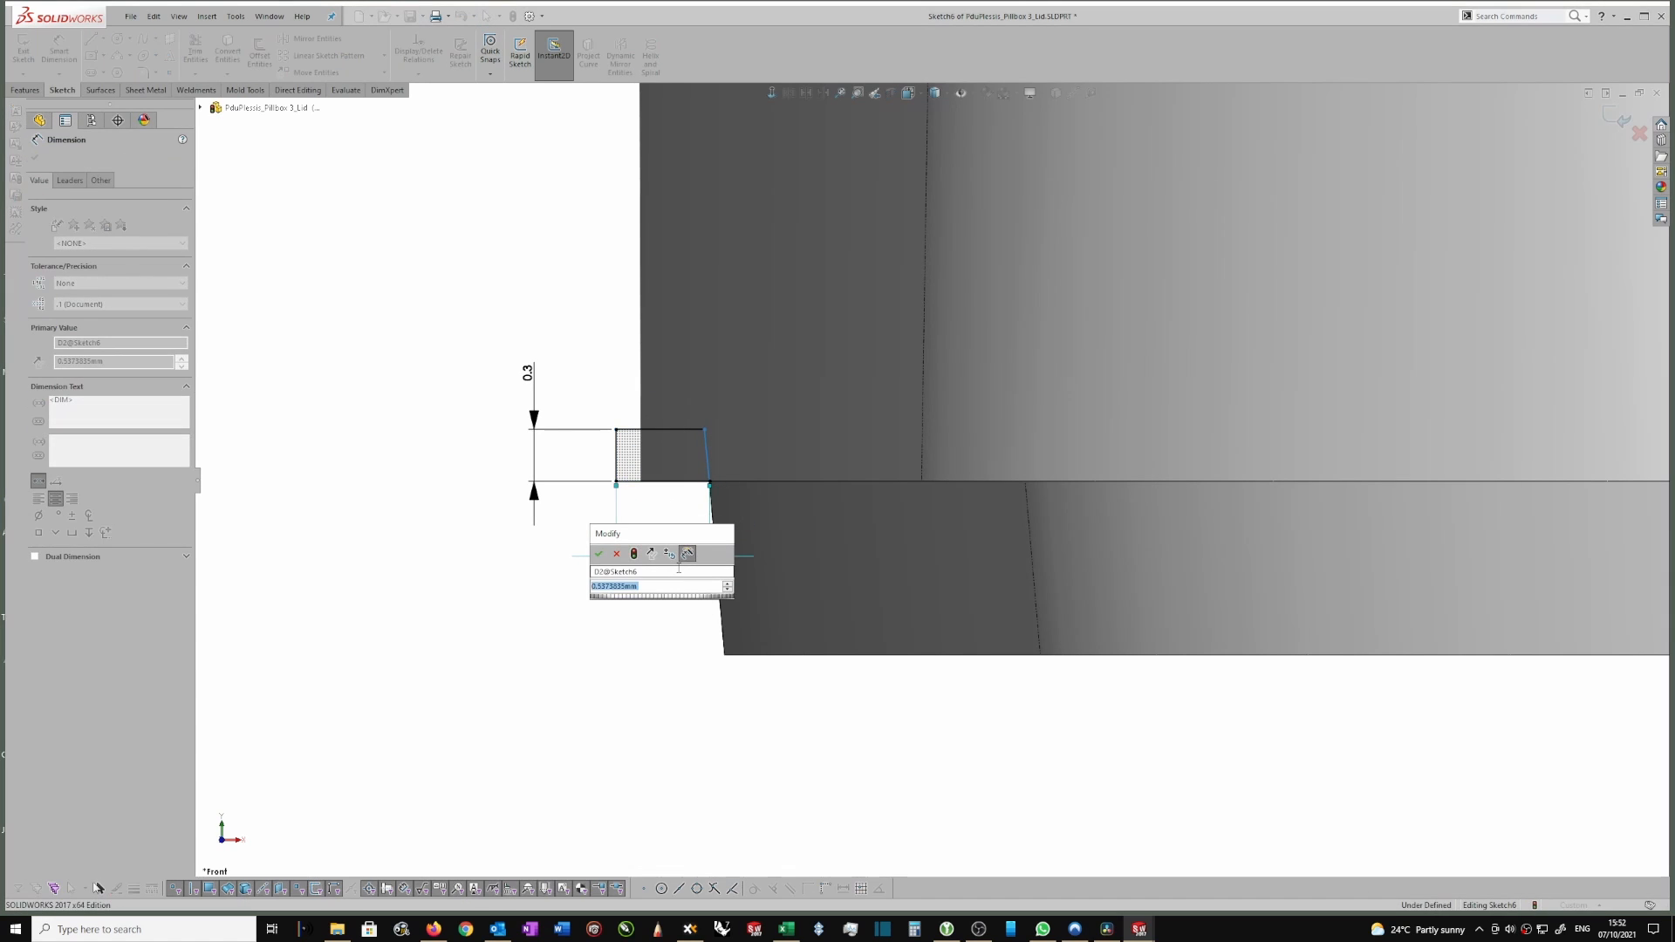
text(5)
key(Return)
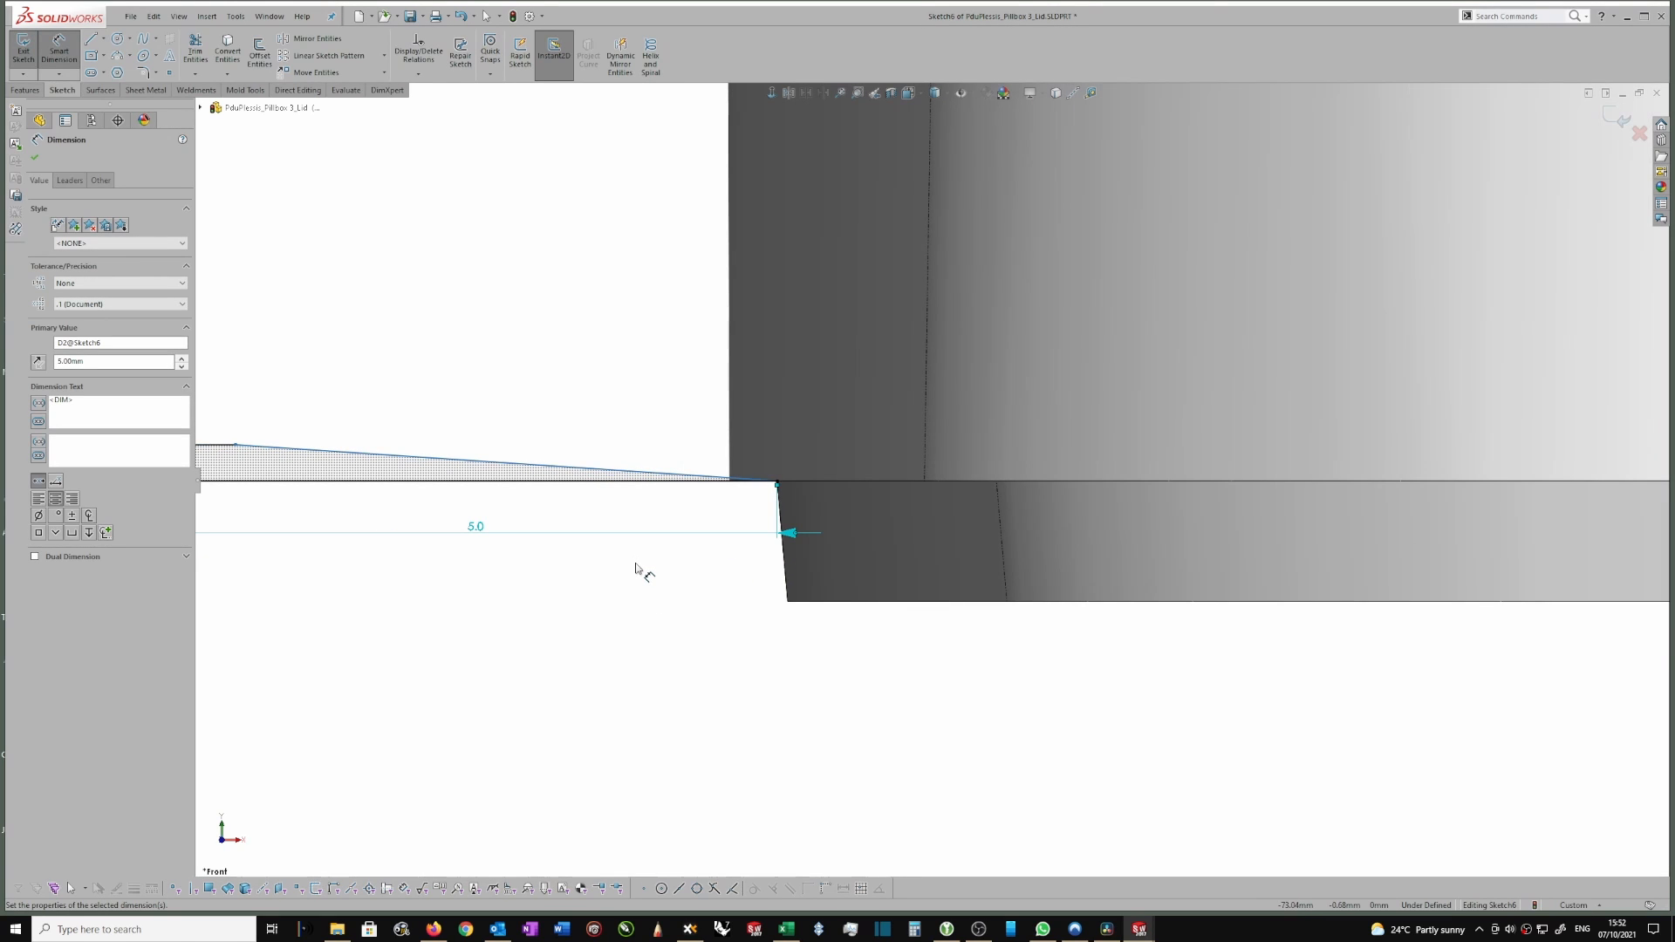
key(ctrl+z)
Make the profile's slanted inner line collinear with the lip's tapered outer edge and exit the sketch.
scroll(747, 497, down, 2)
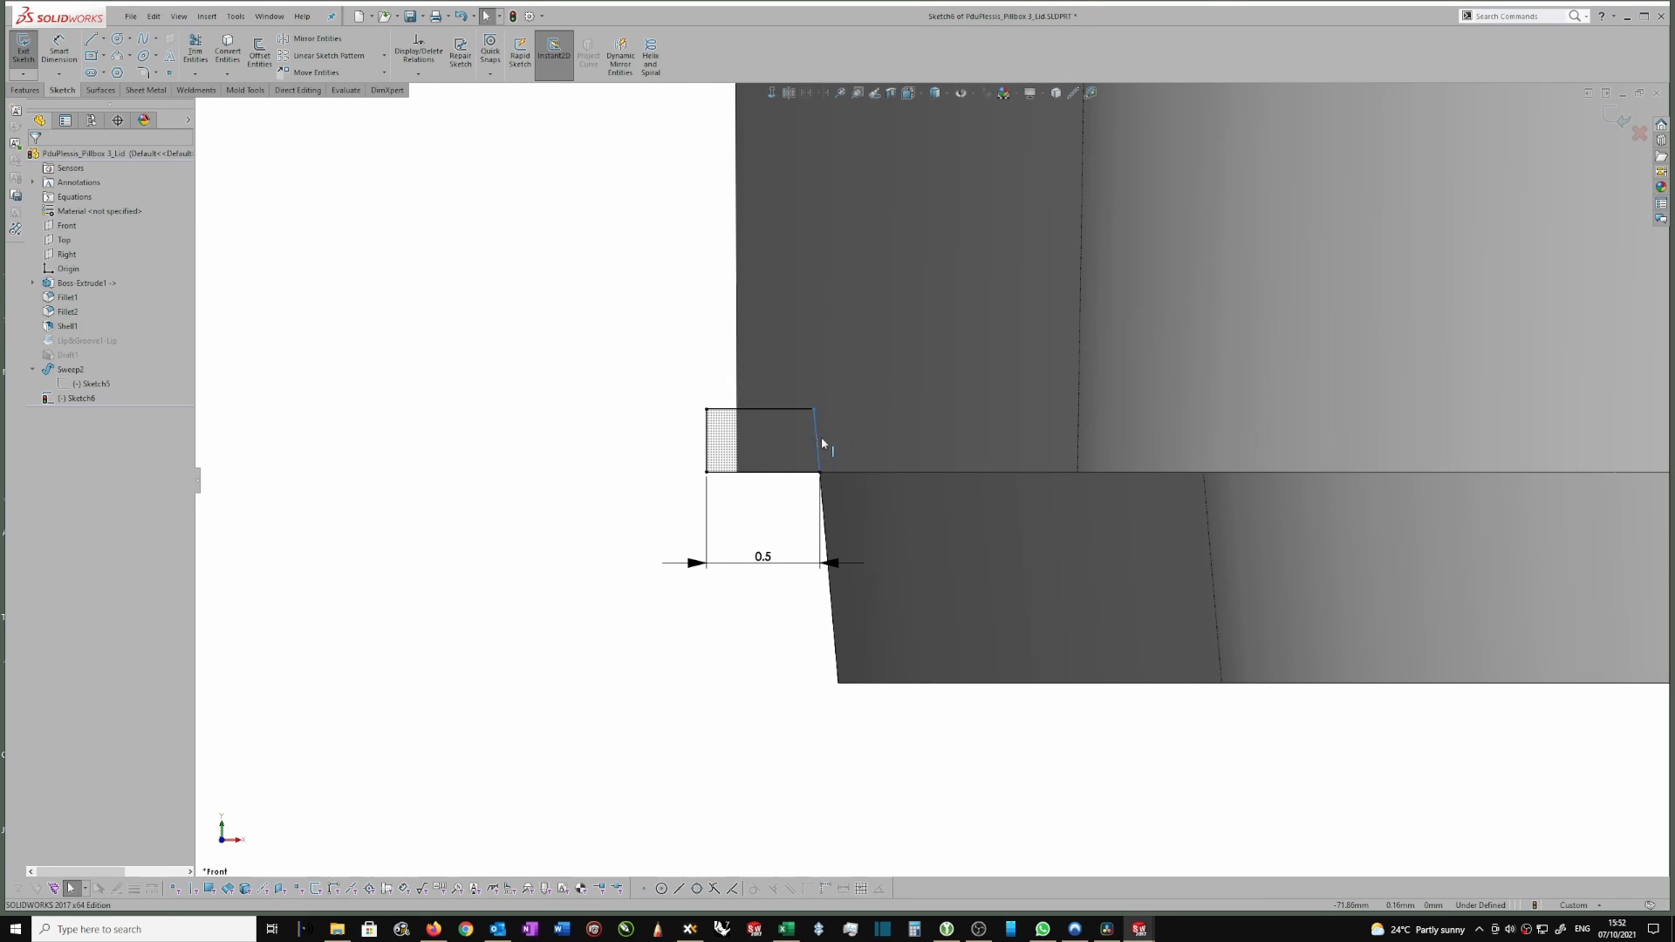
click(817, 442)
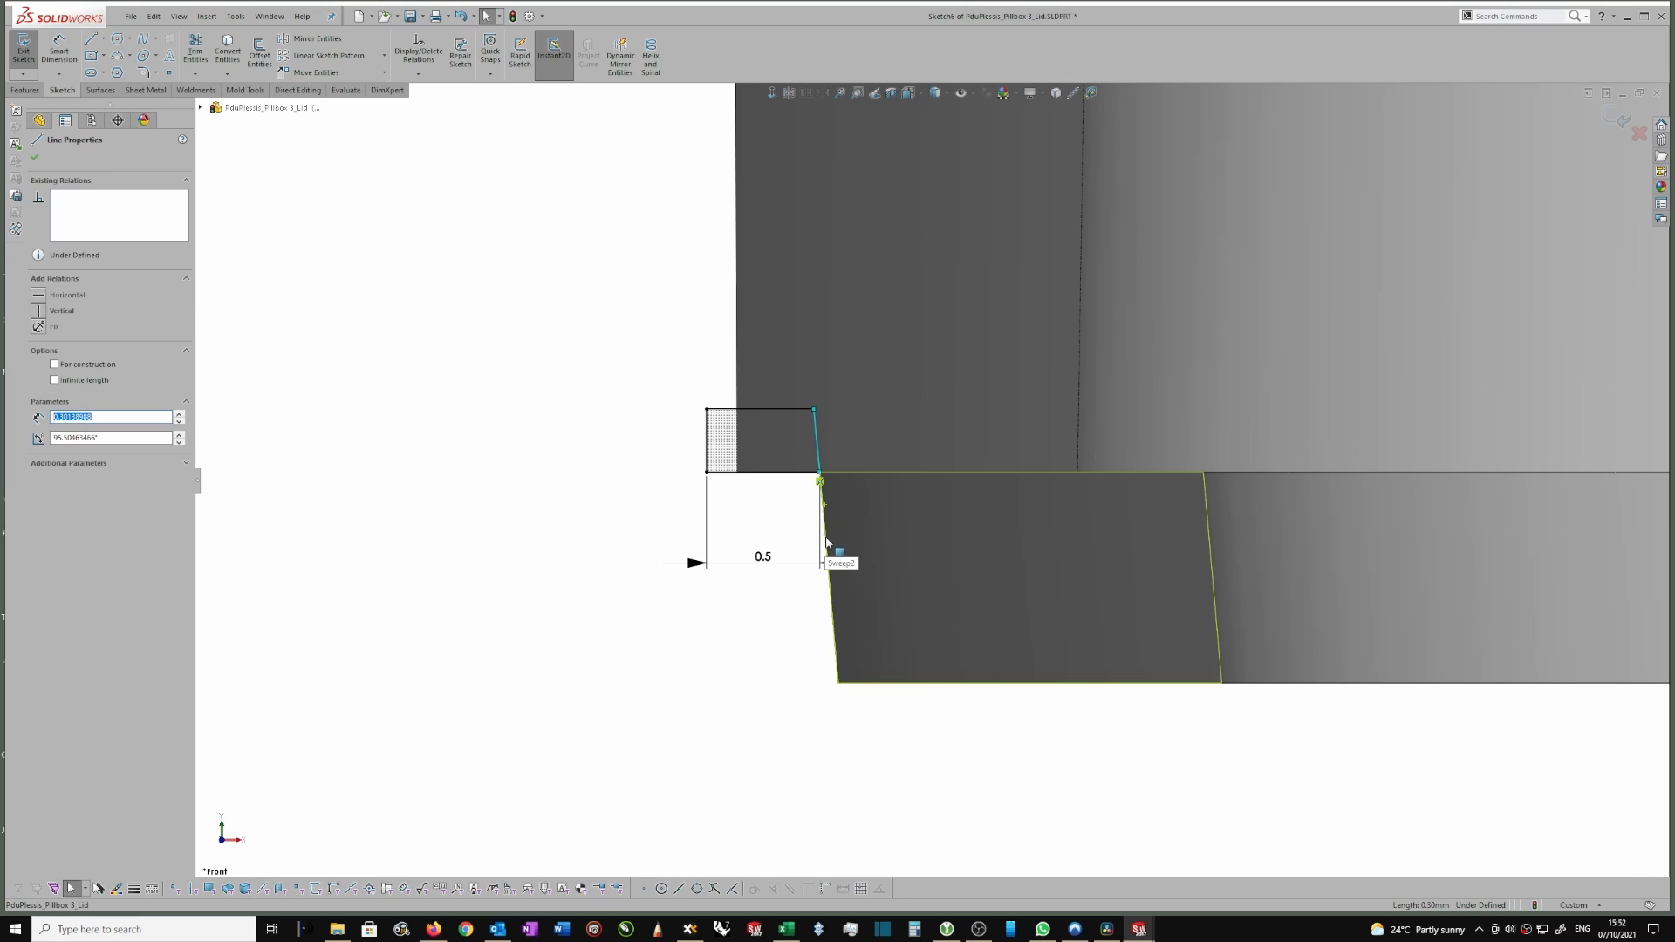
click(826, 551)
click(818, 643)
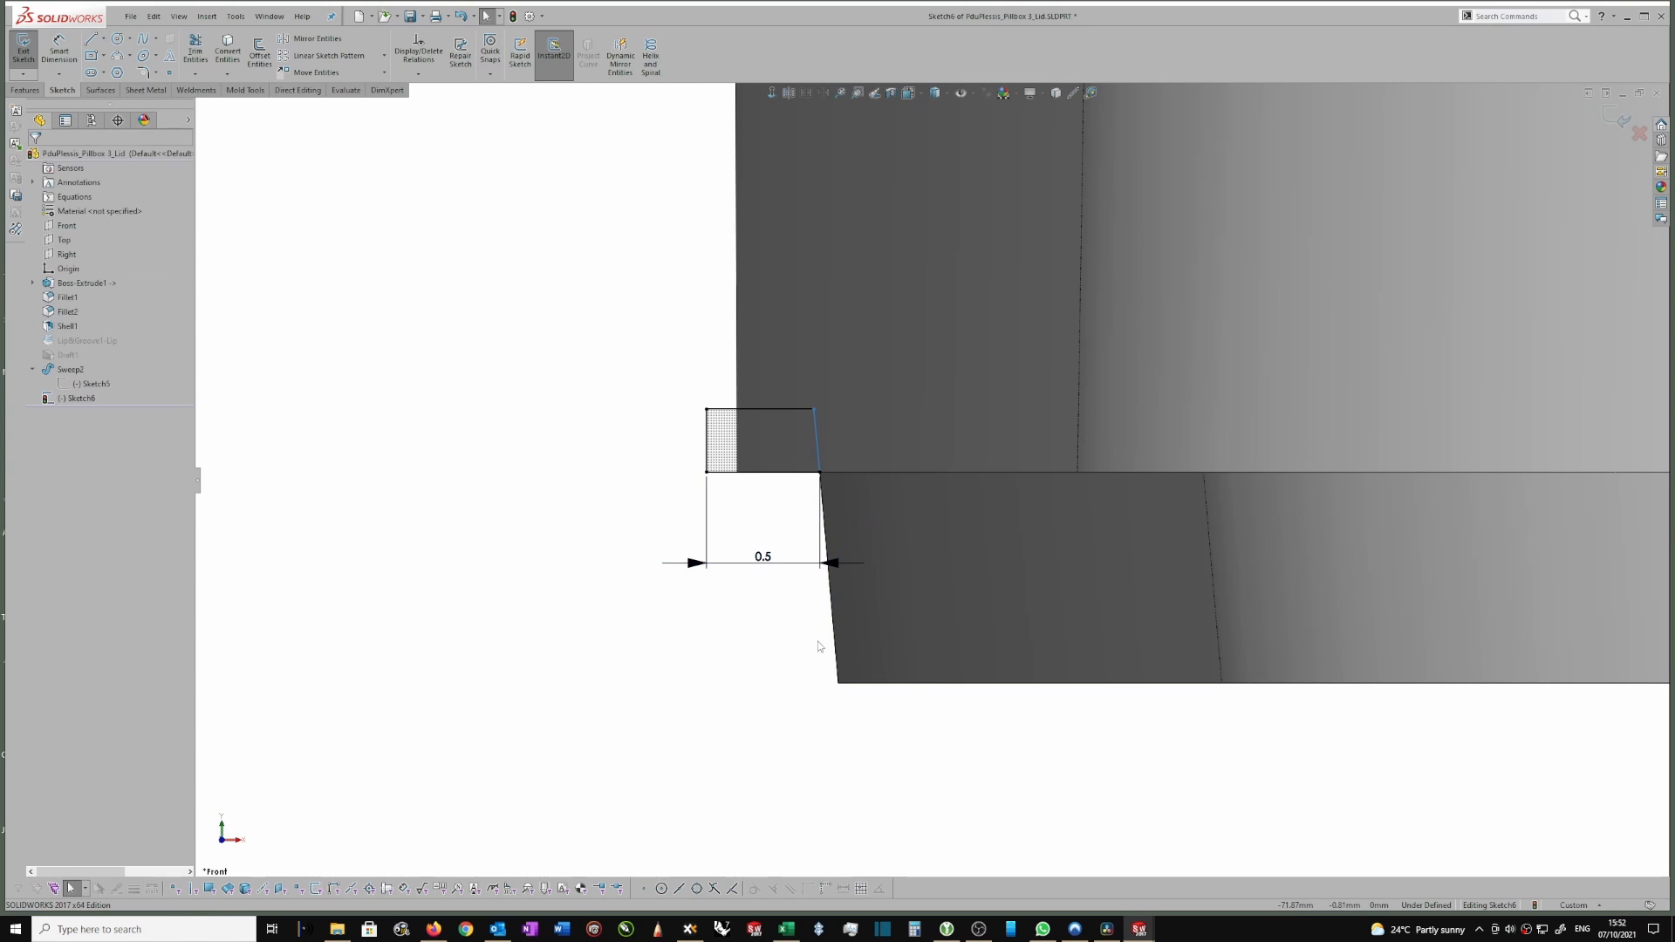
scroll(817, 642, down, 2)
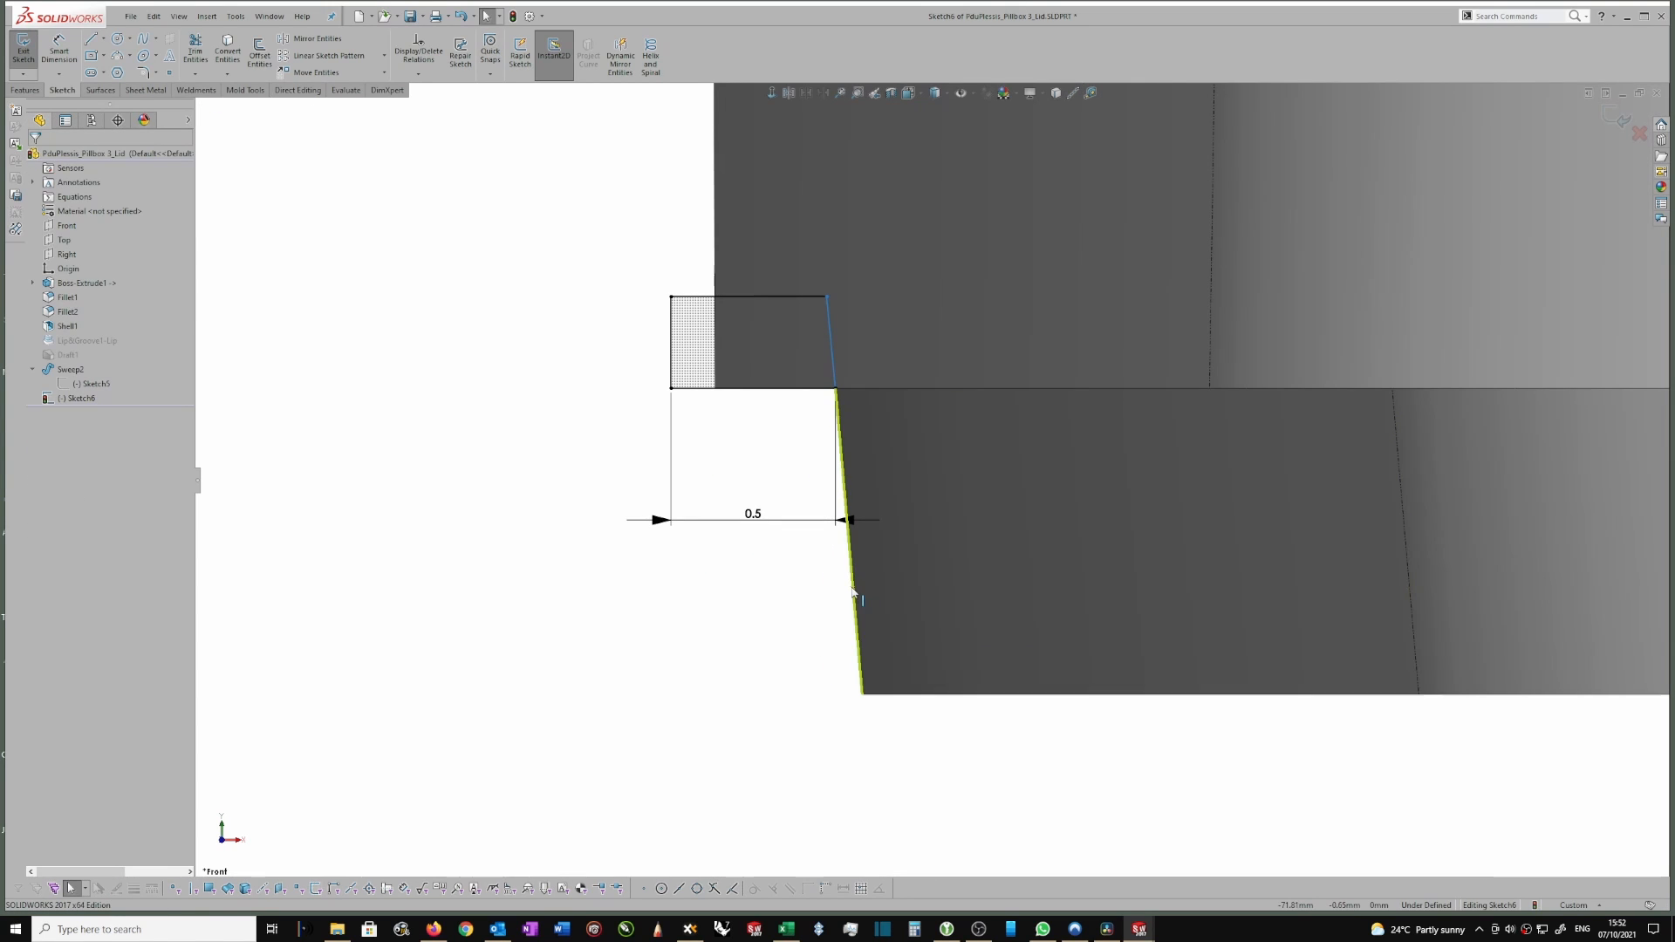
click(855, 593)
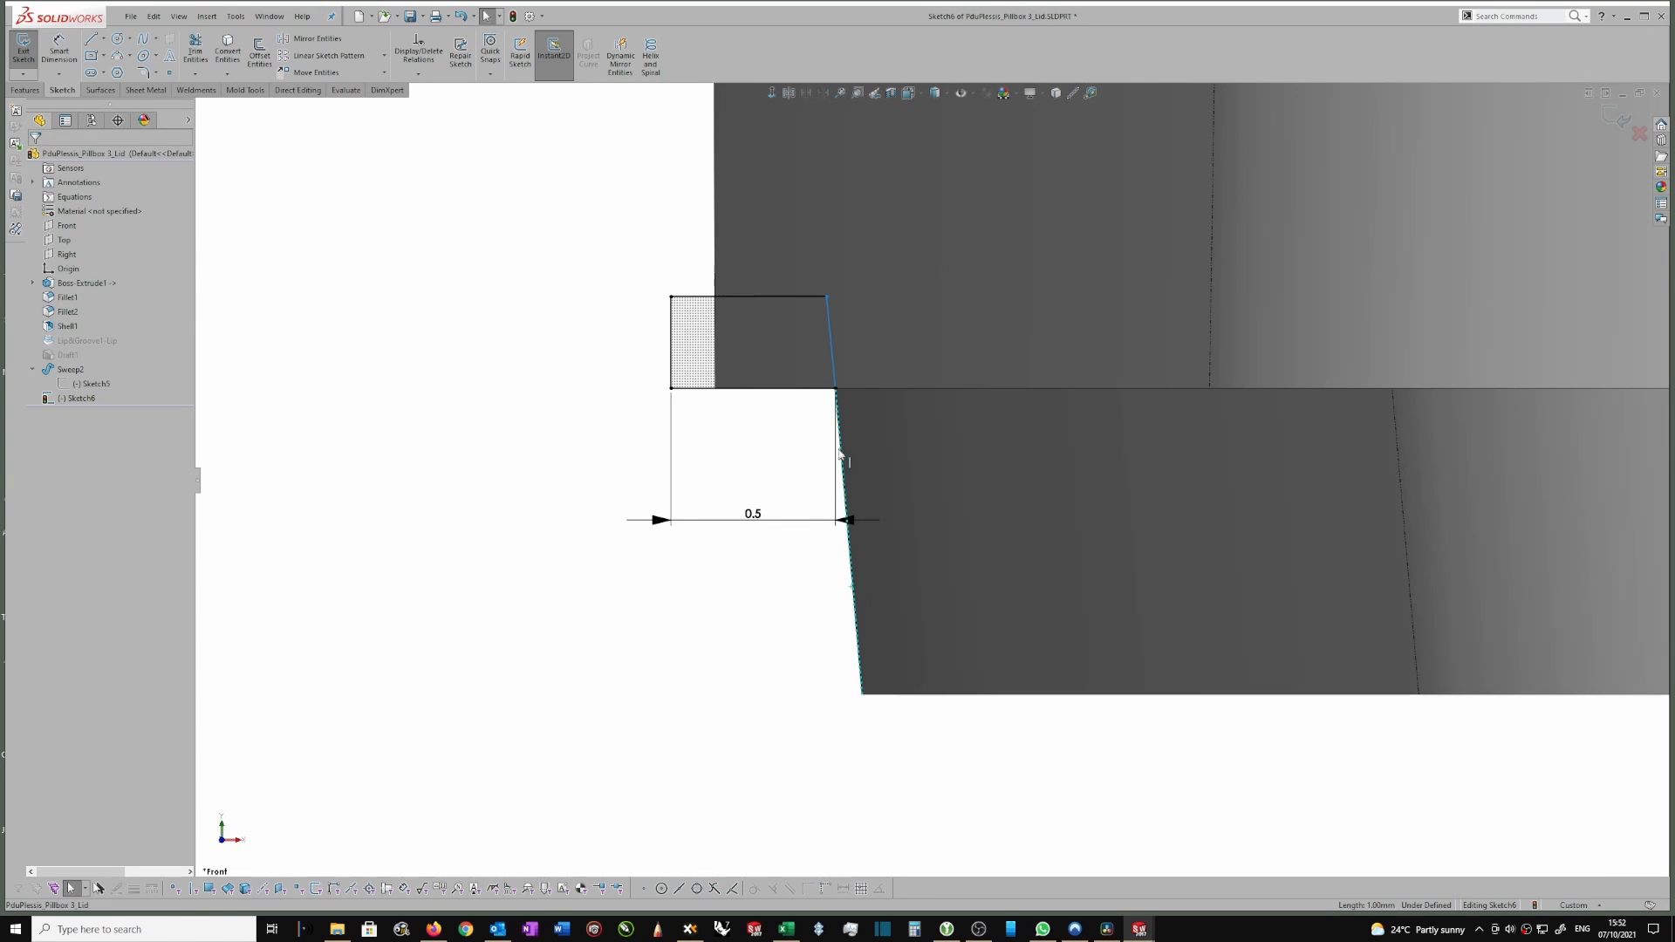
ctrl+click(829, 334)
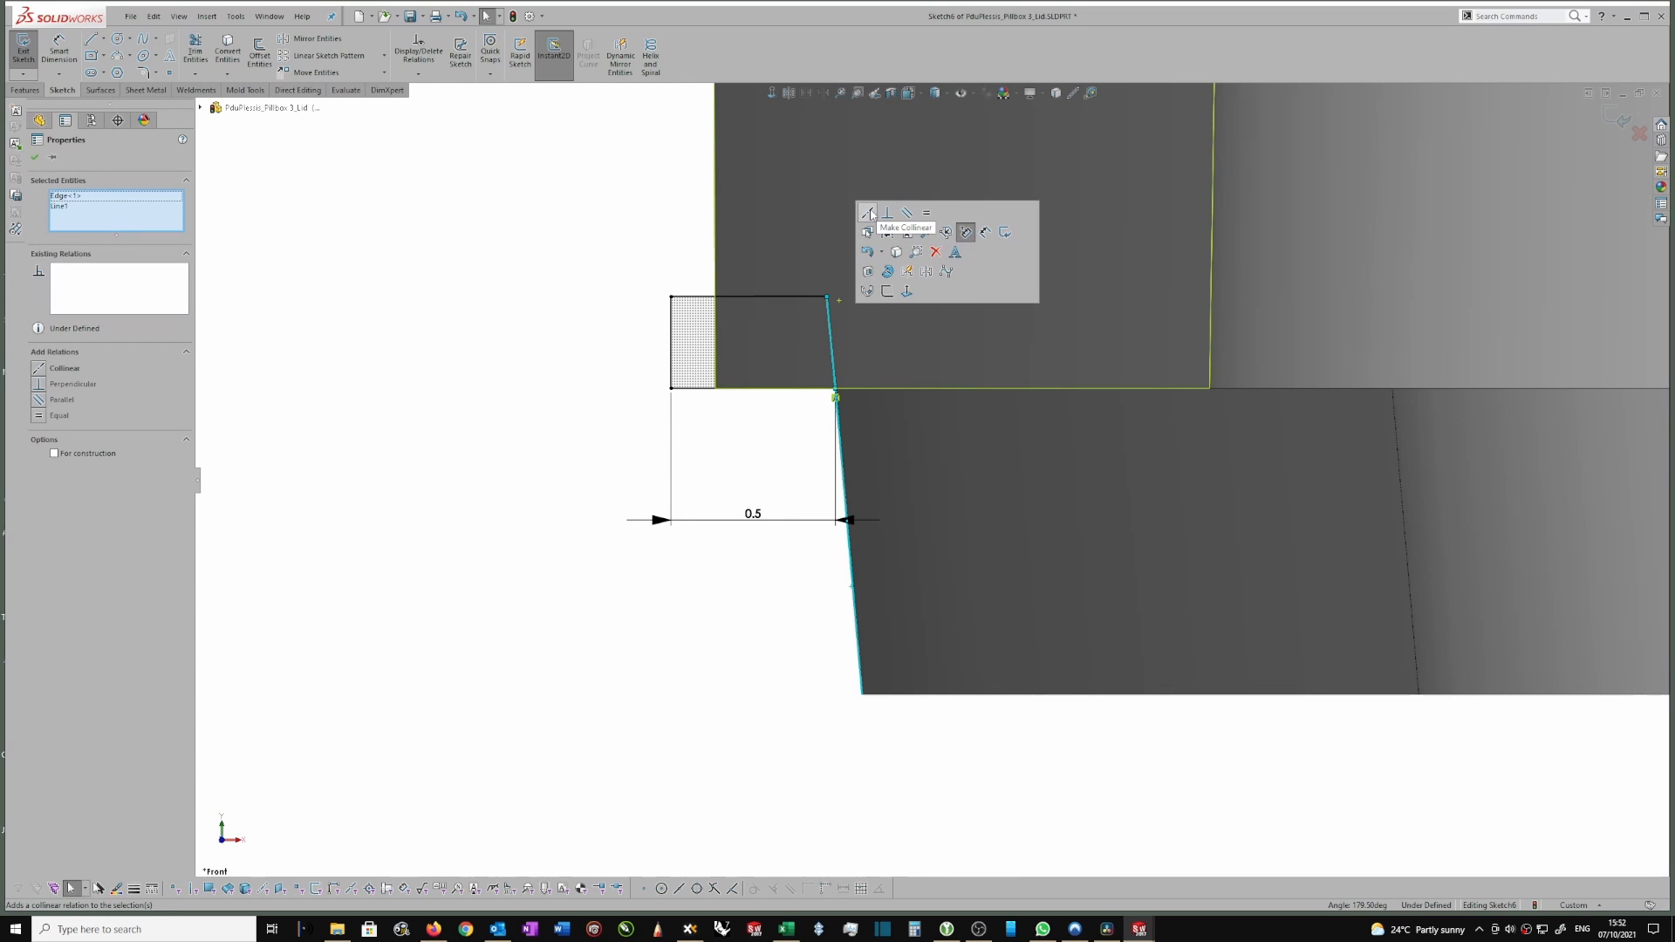
click(870, 213)
click(666, 247)
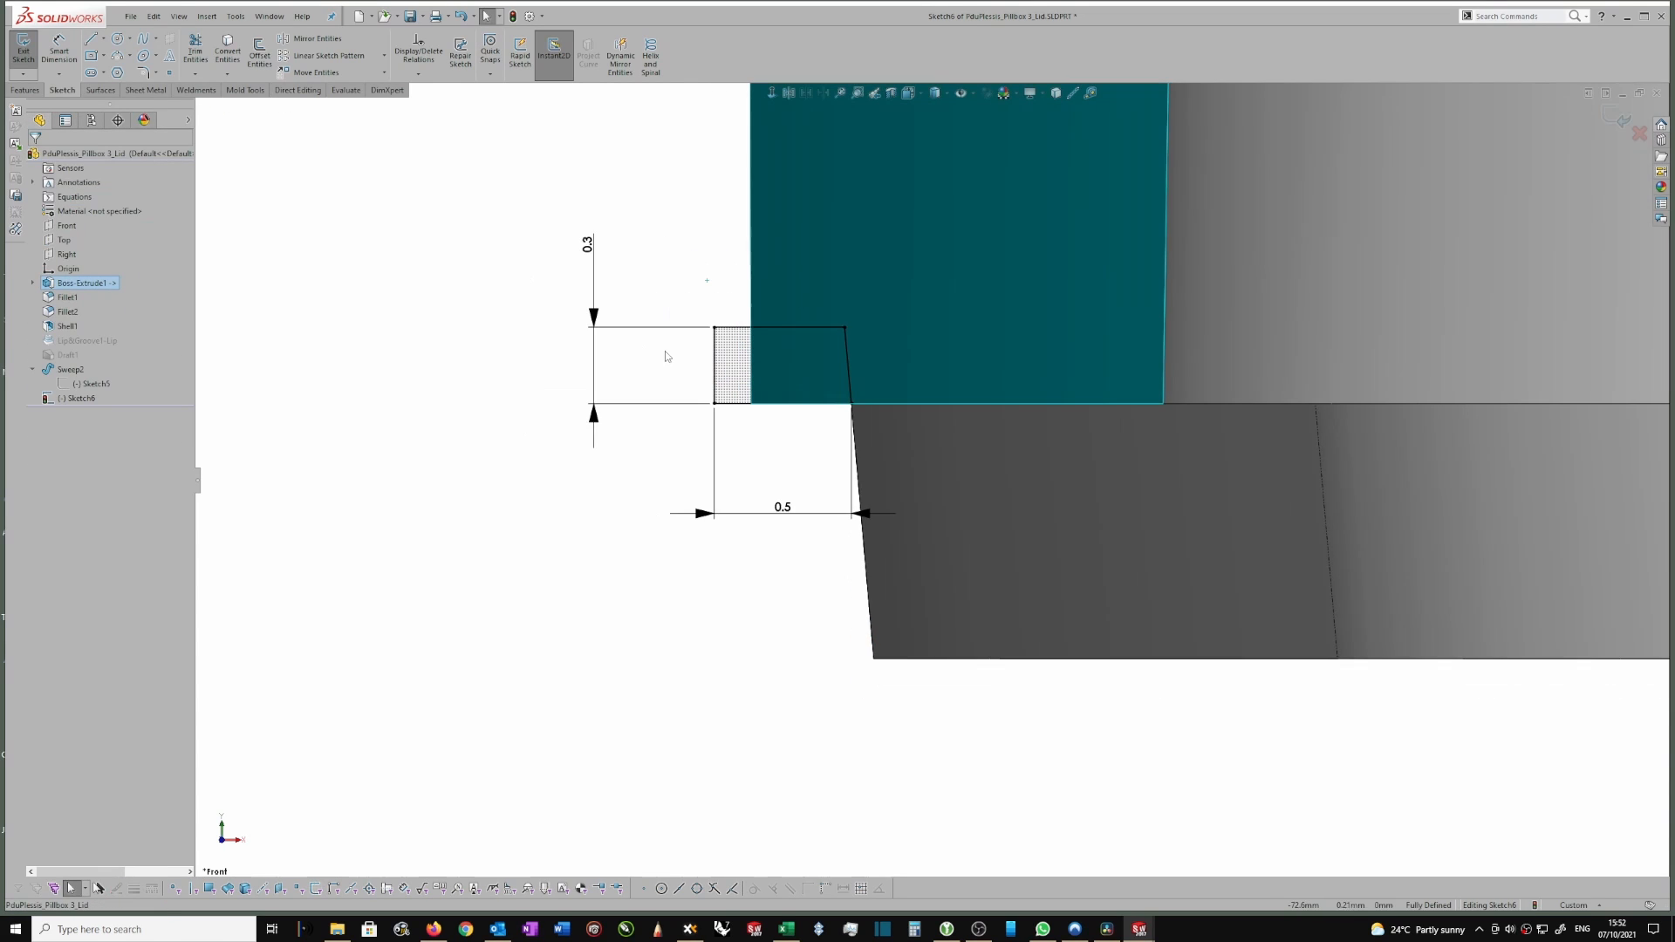
scroll(797, 423, up, 1)
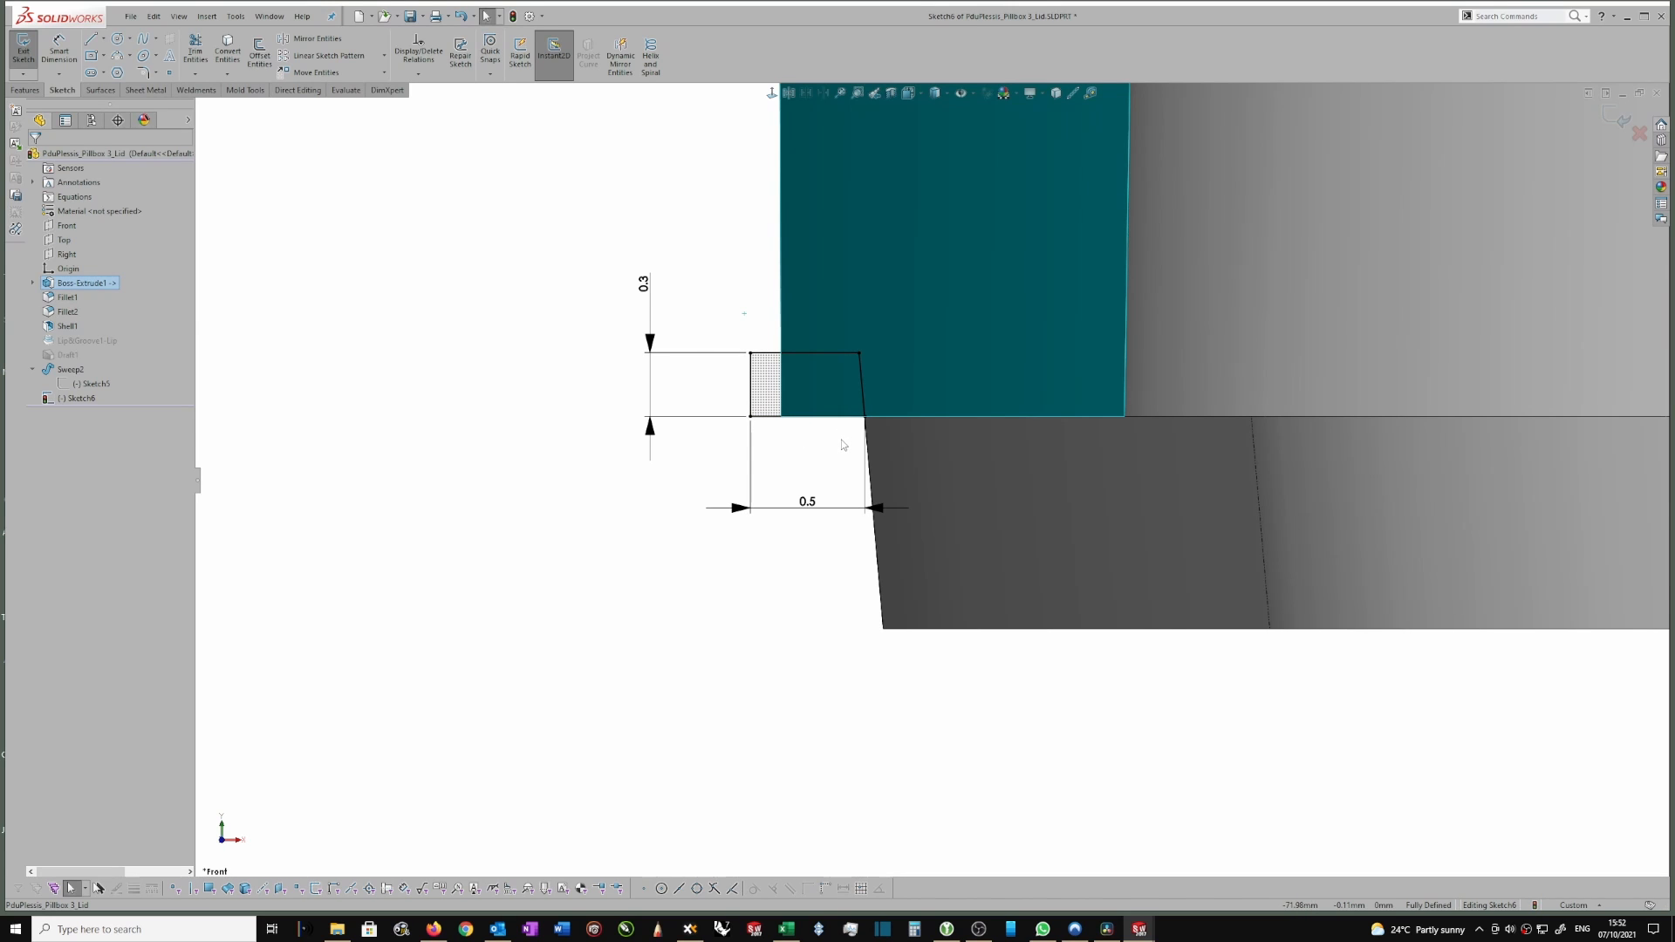
scroll(933, 482, up, 2)
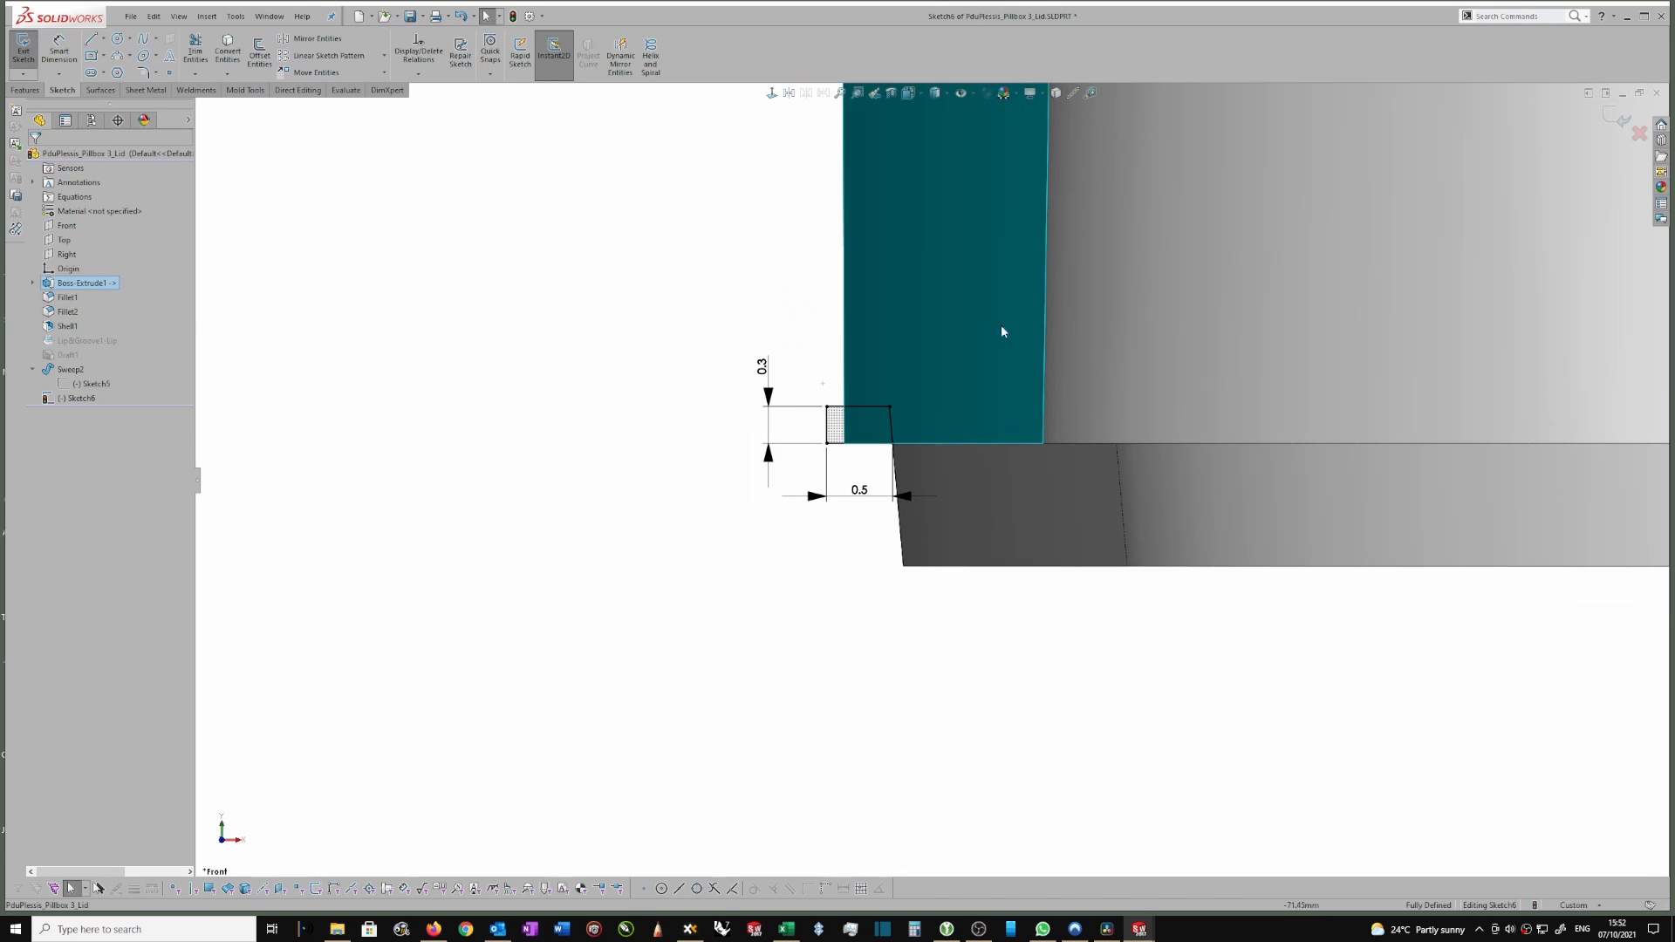
click(1621, 119)
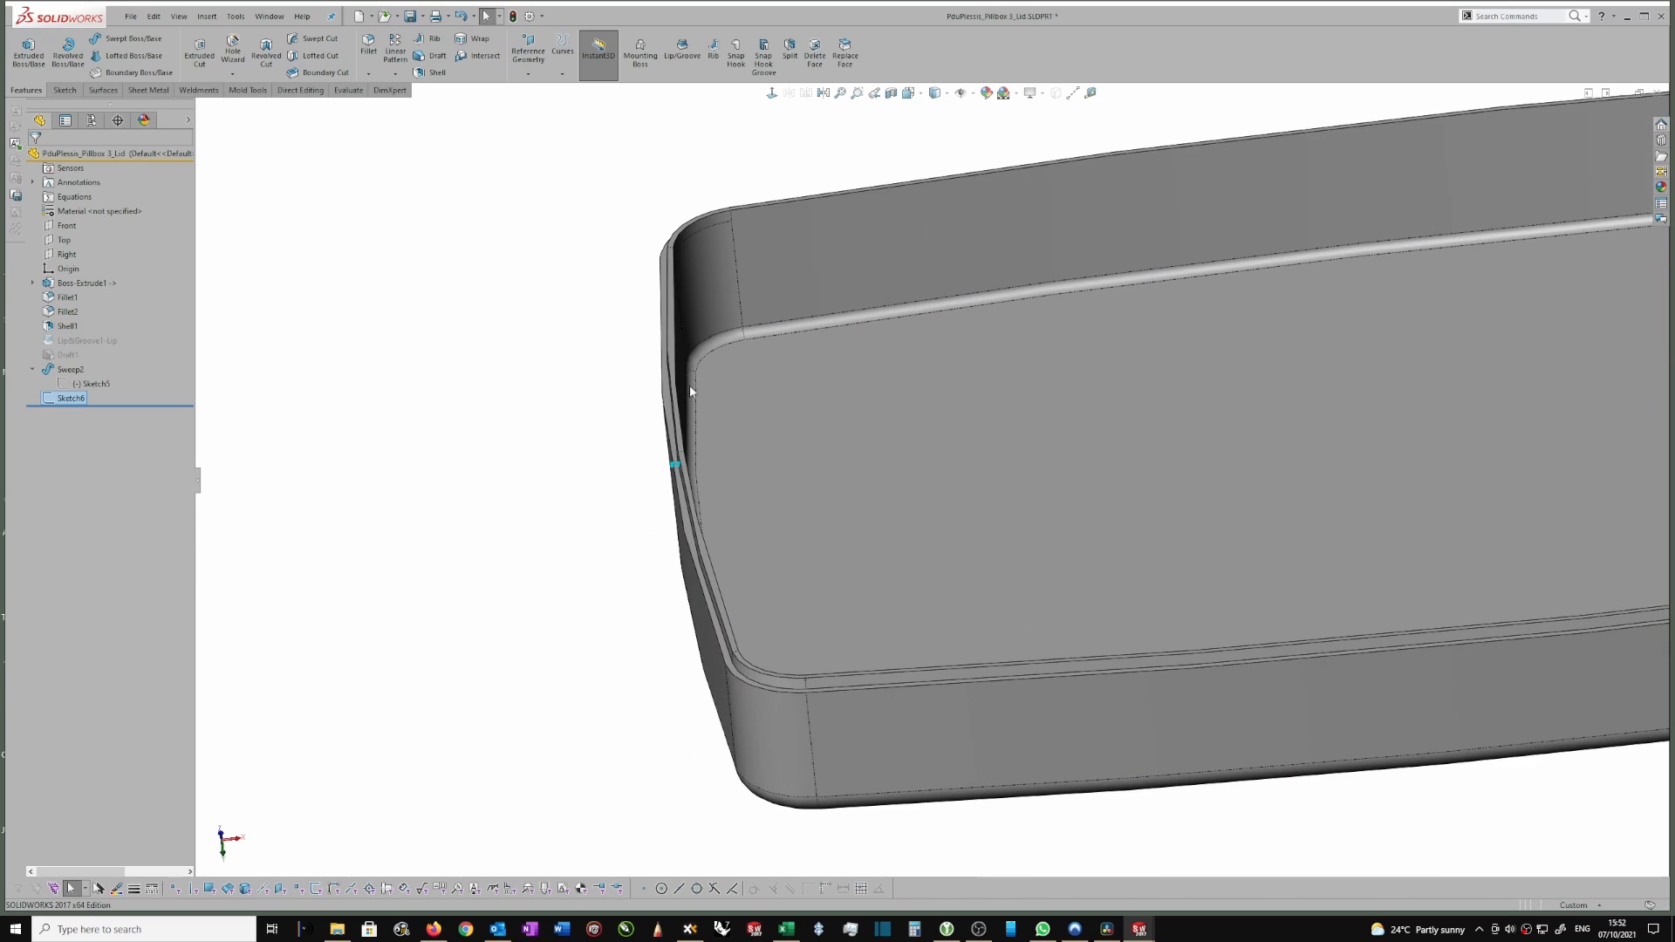
Cut the rim profile along the lid's outer edge with a Swept Cut, using tangent propagation to follow the whole rim.
click(123, 39)
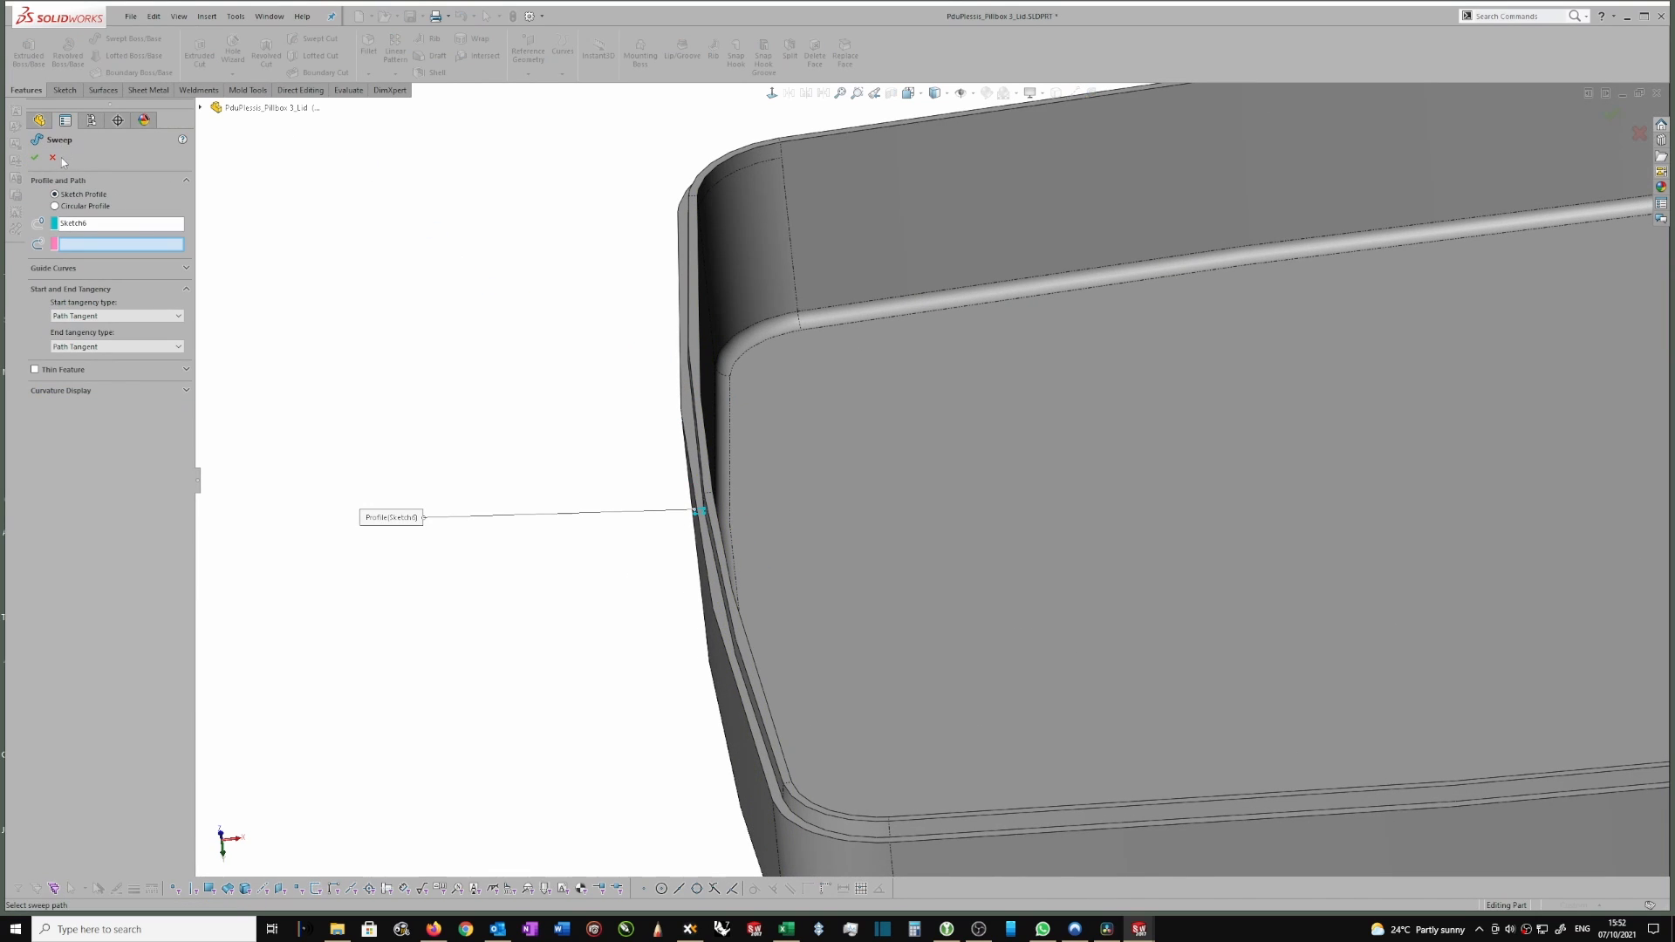
click(53, 158)
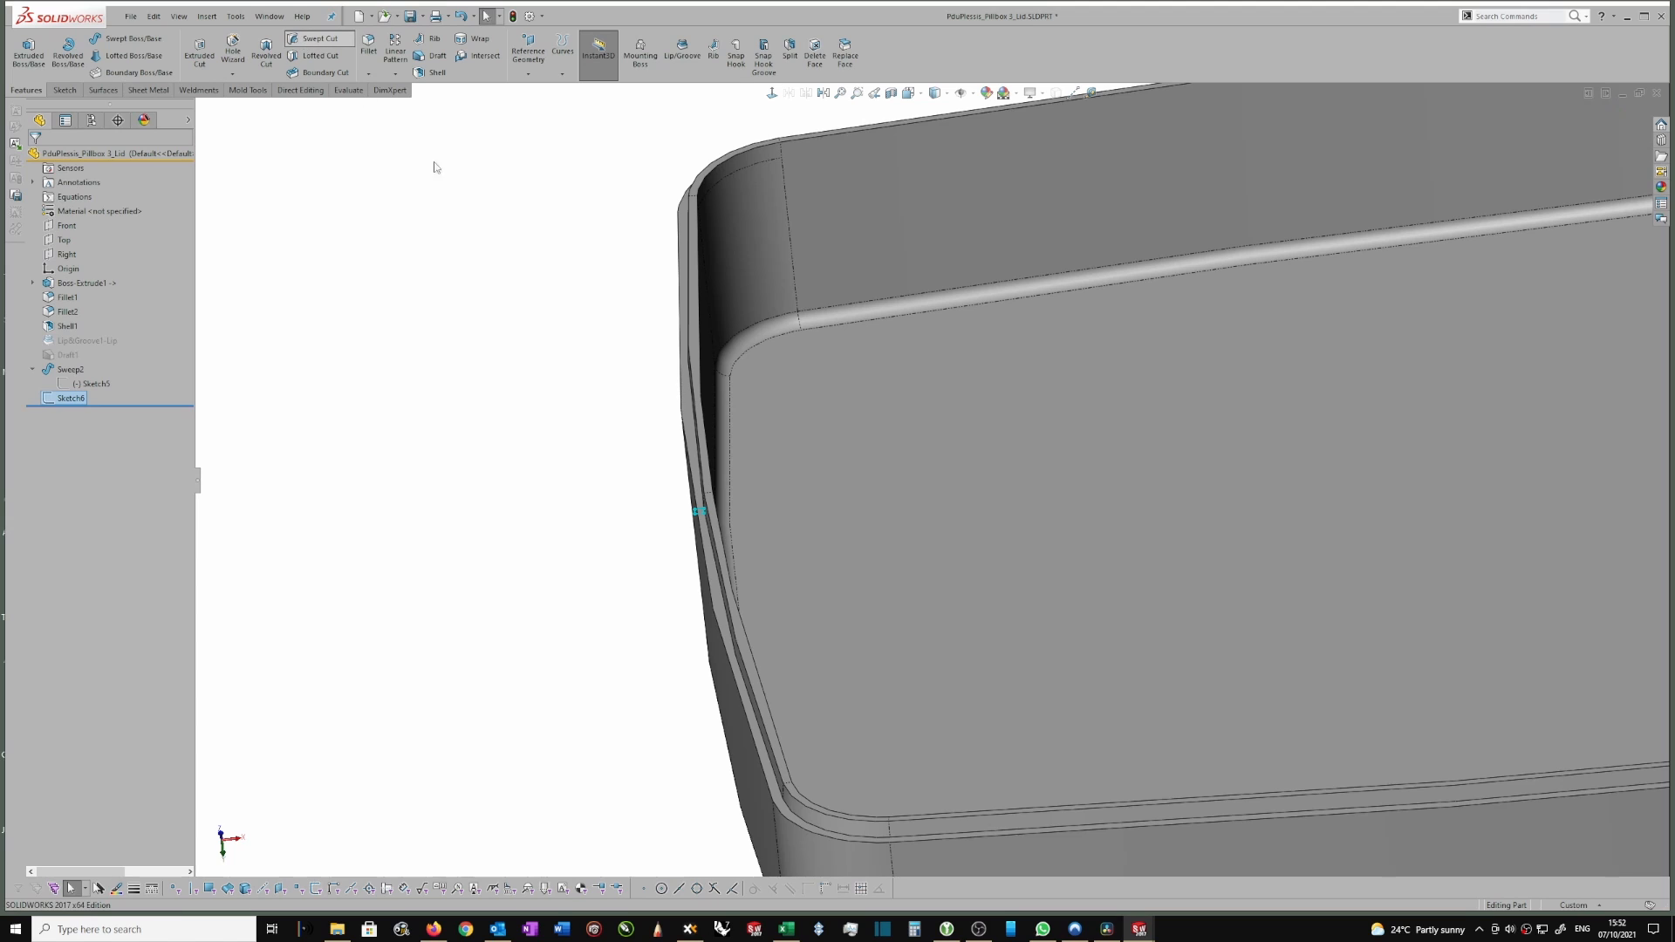
click(703, 558)
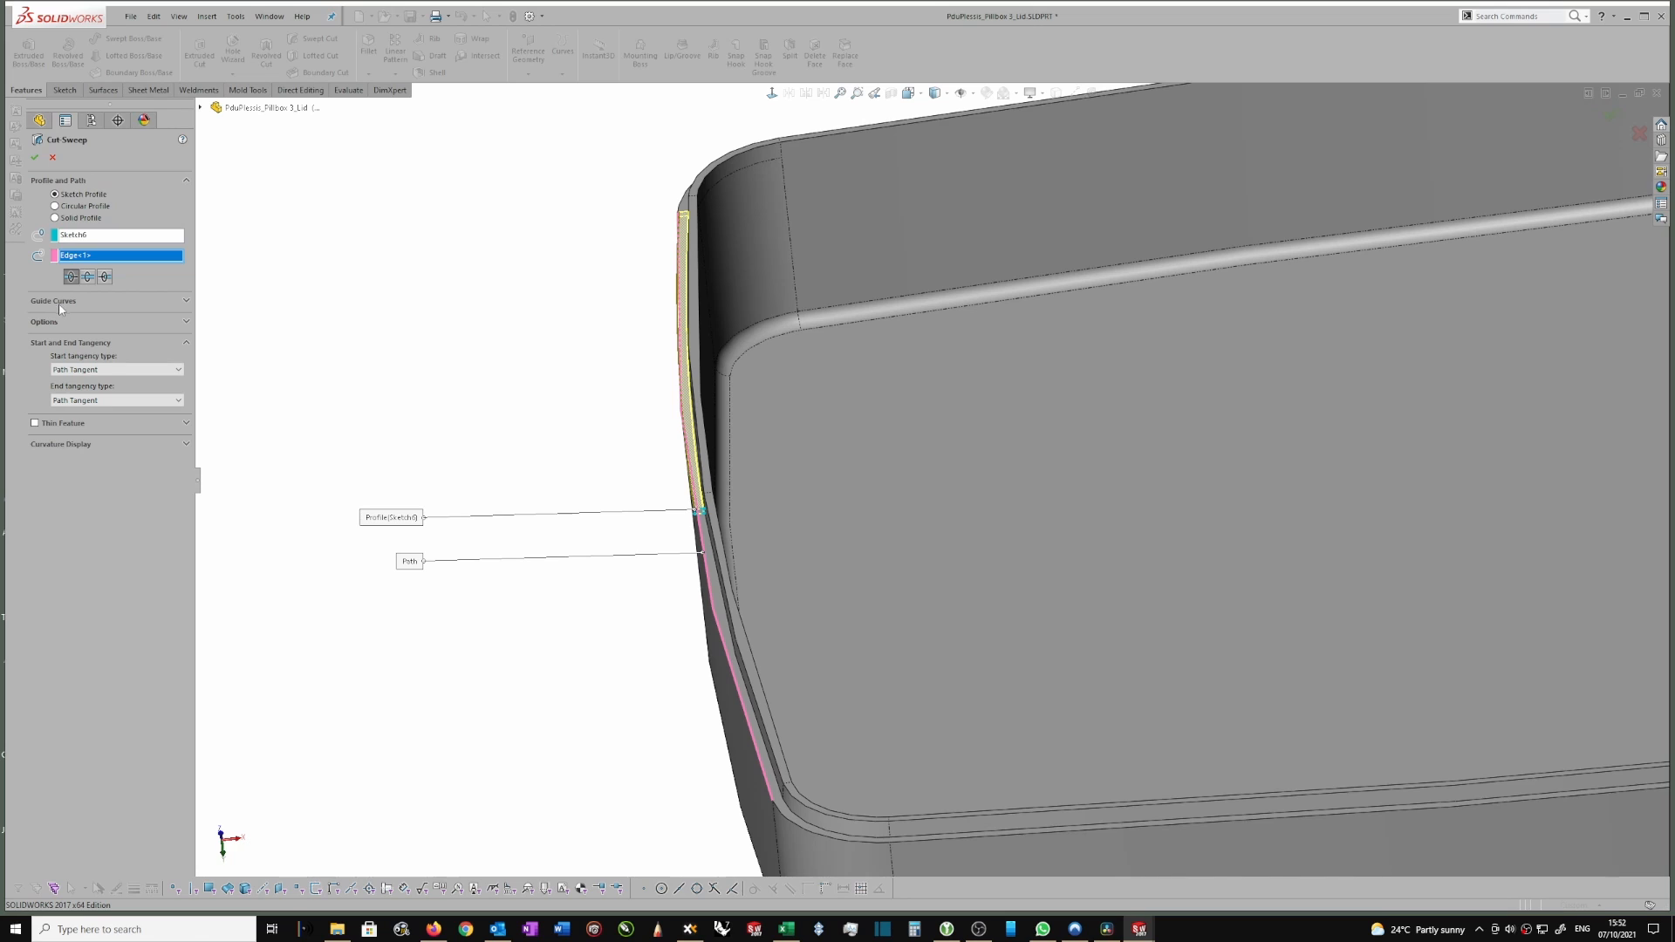
click(186, 323)
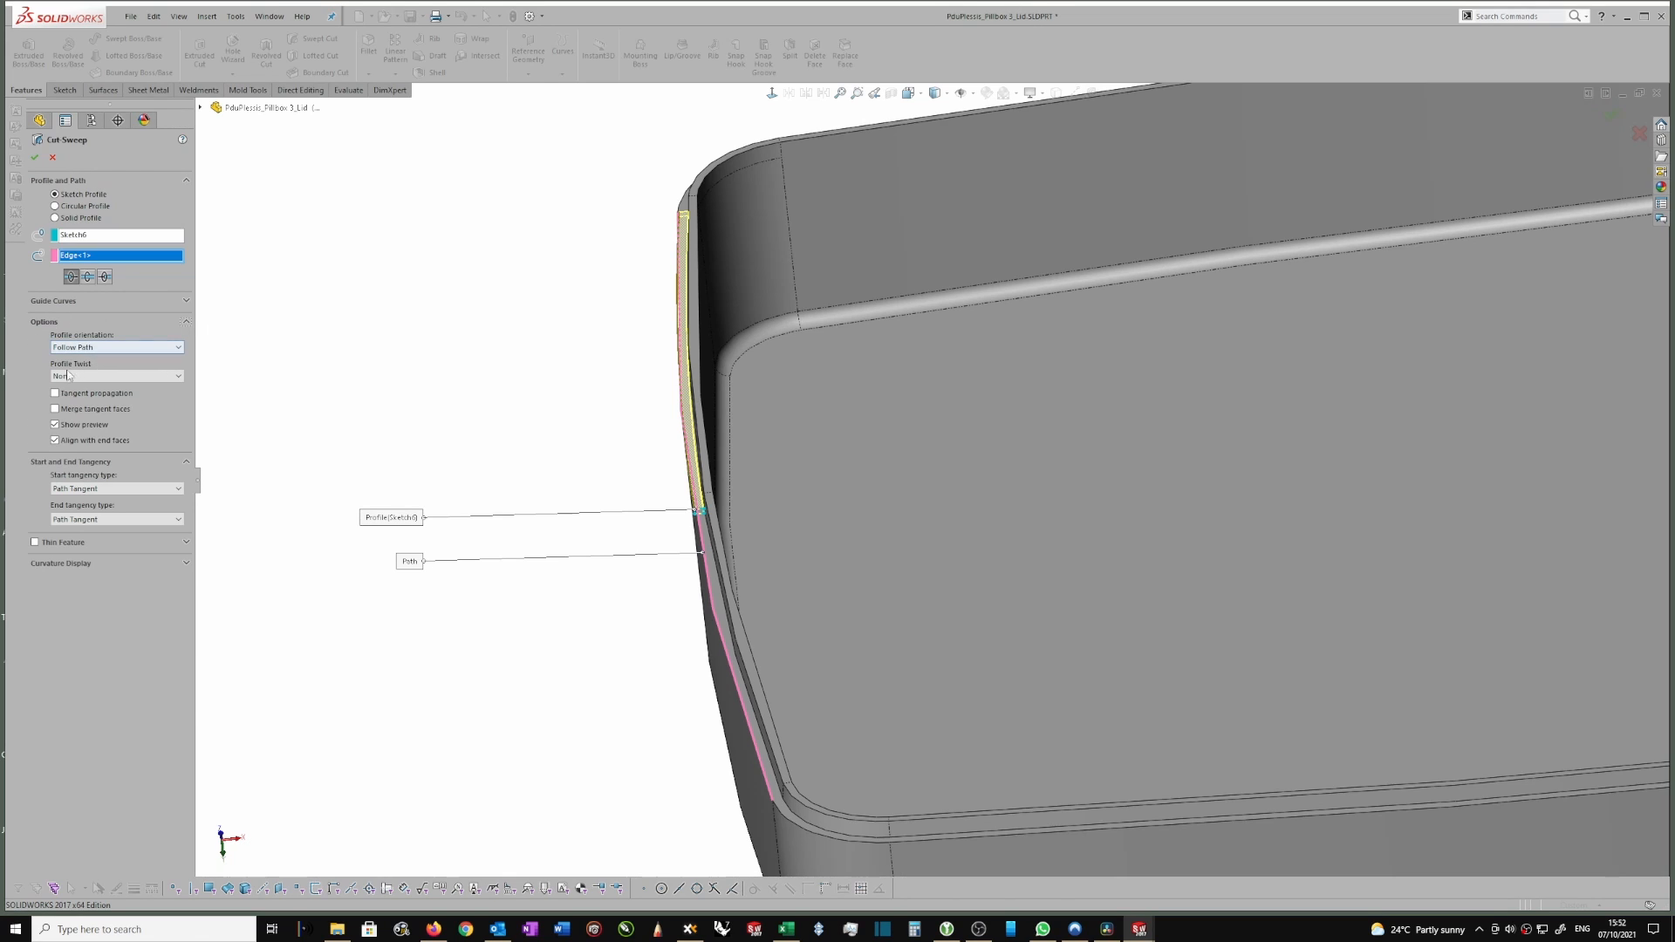
click(55, 395)
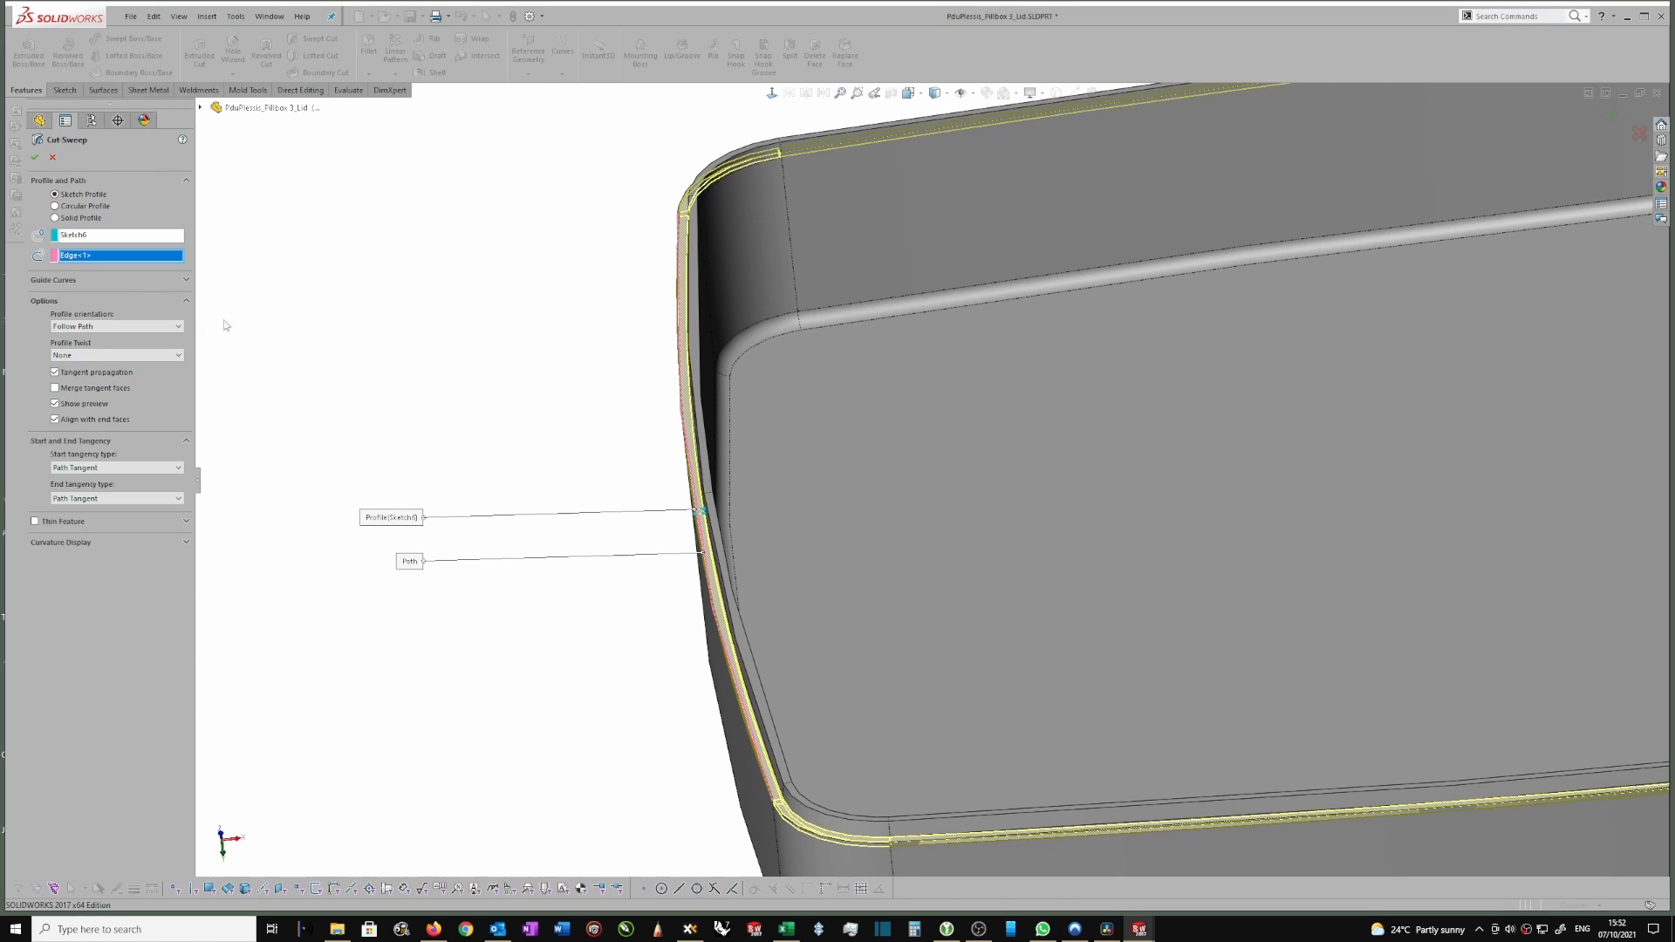
scroll(225, 325, up, 1)
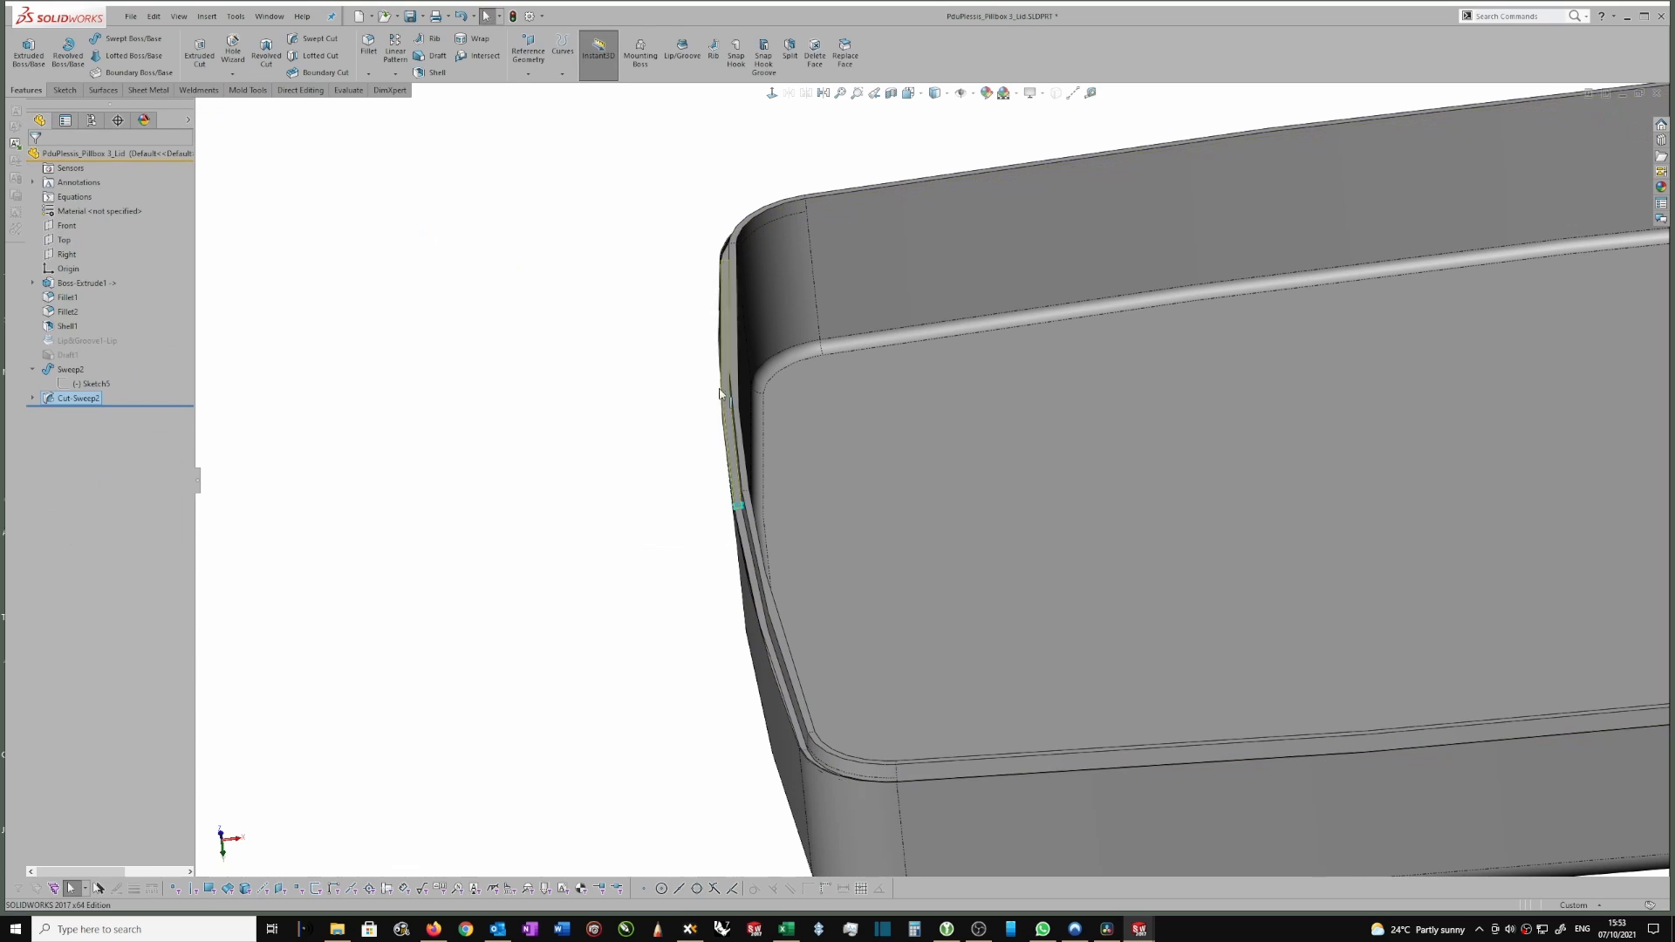
Inspect the swept cut near the lid's corner and set the width in its profile sketch to 1 mm.
scroll(693, 378, up, 2)
scroll(694, 388, down, 2)
middle_drag(713, 455, 890, 337)
scroll(708, 403, down, 3)
scroll(743, 334, down, 1)
scroll(894, 269, down, 2)
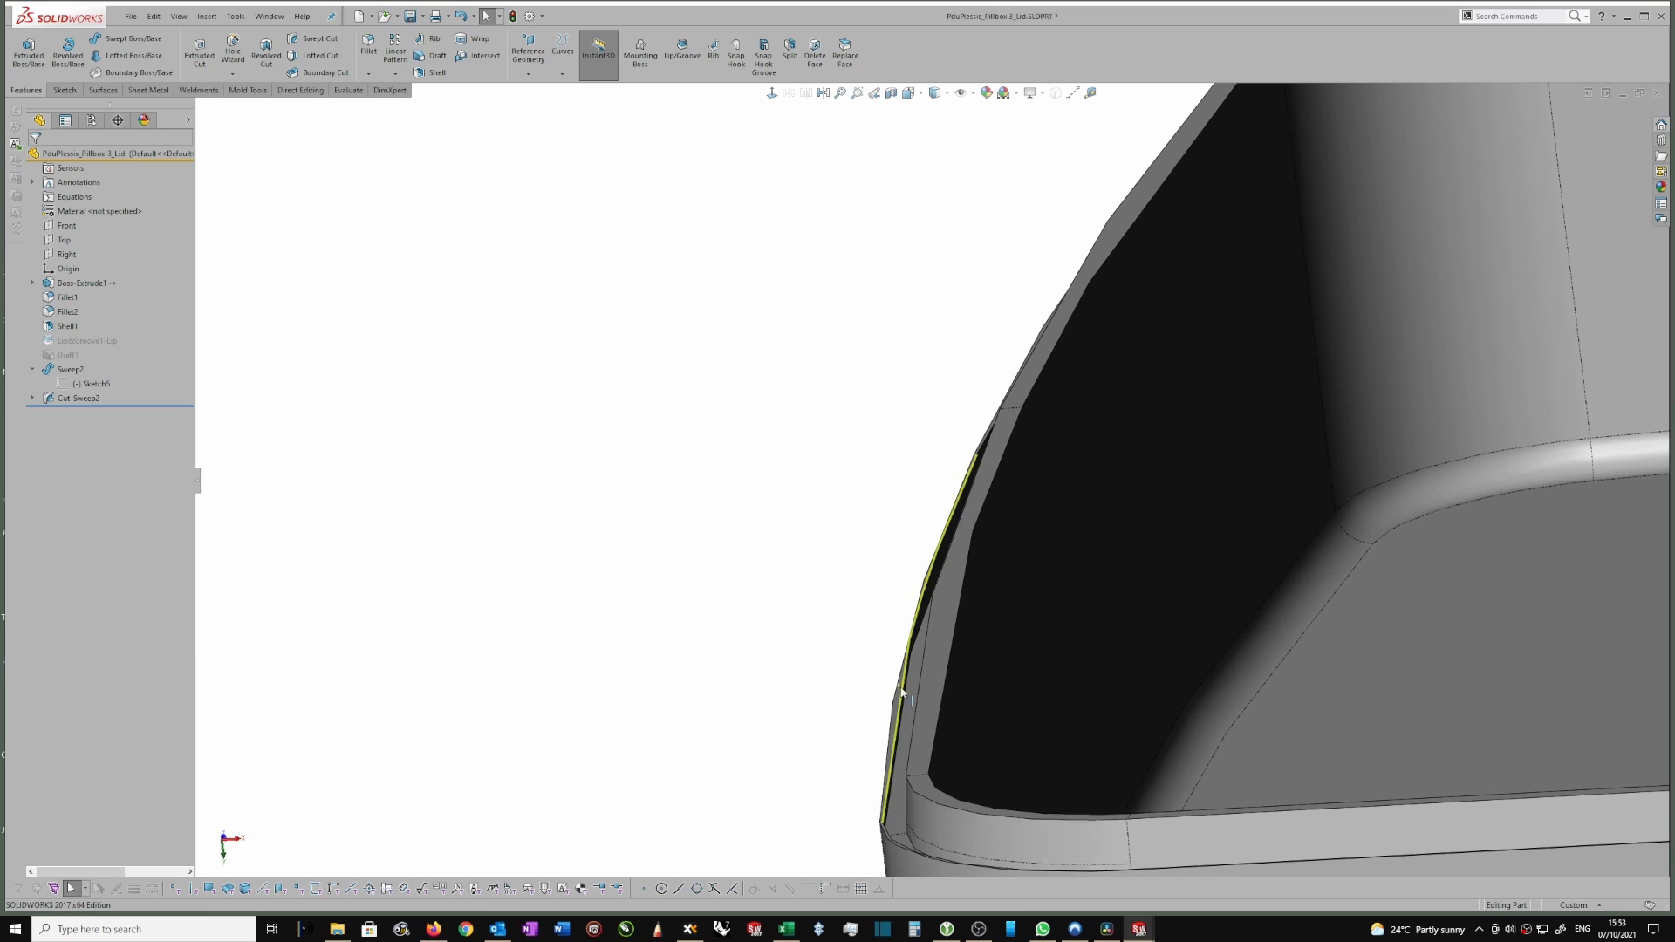
middle_drag(380, 410, 613, 401)
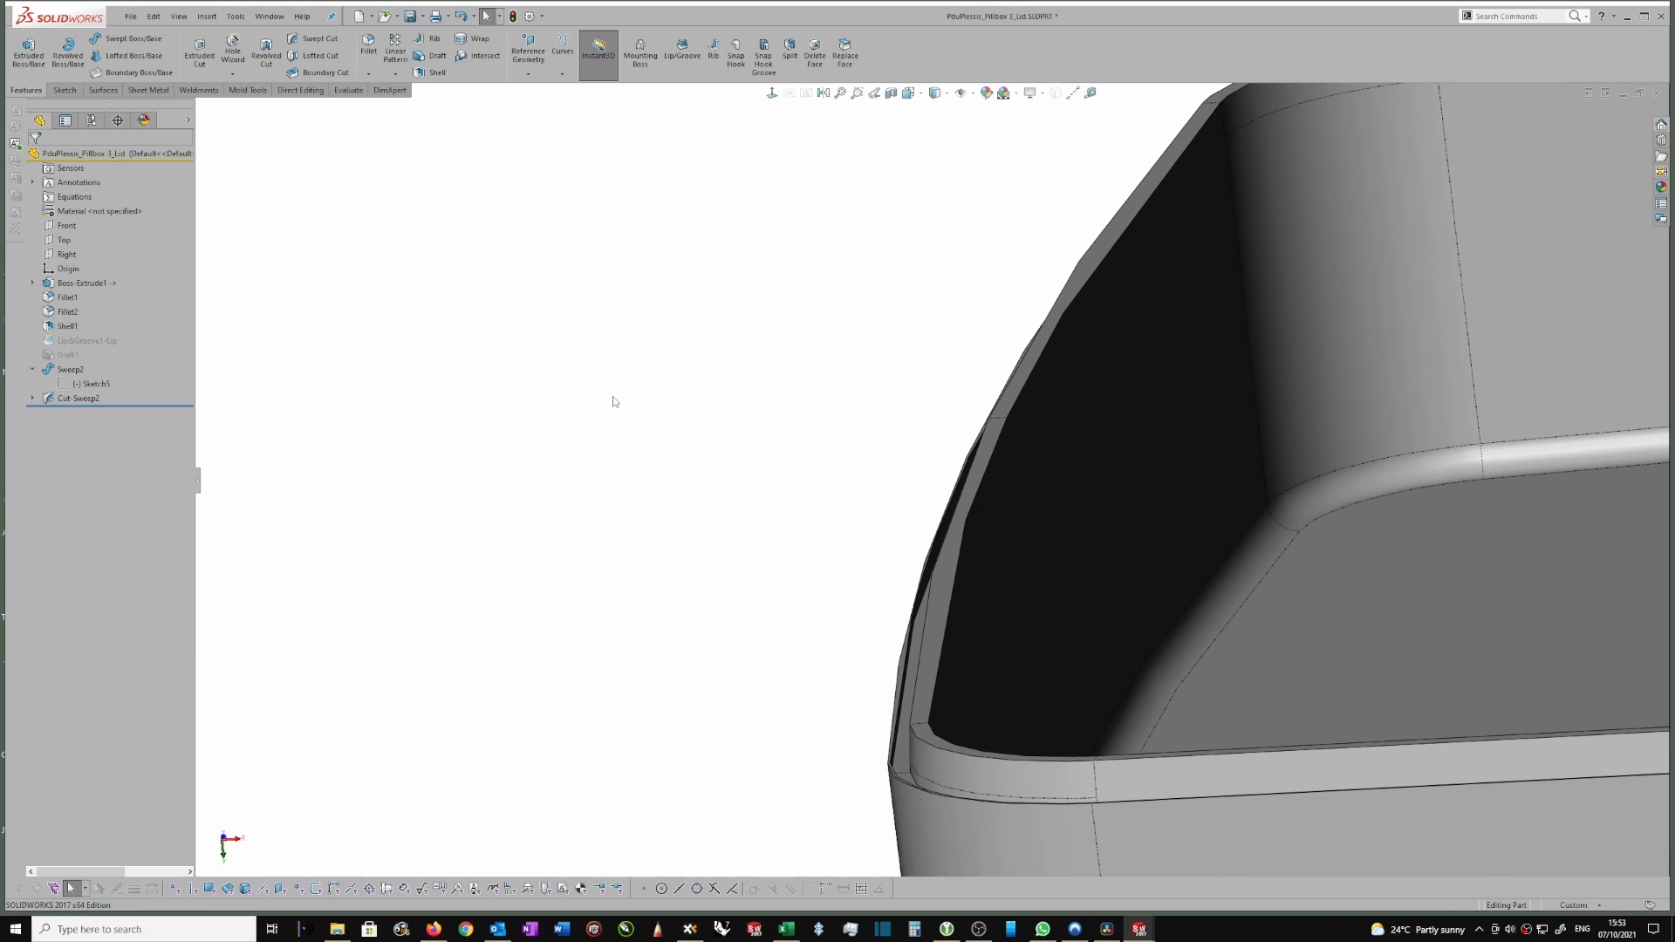
click(32, 398)
click(85, 412)
click(145, 371)
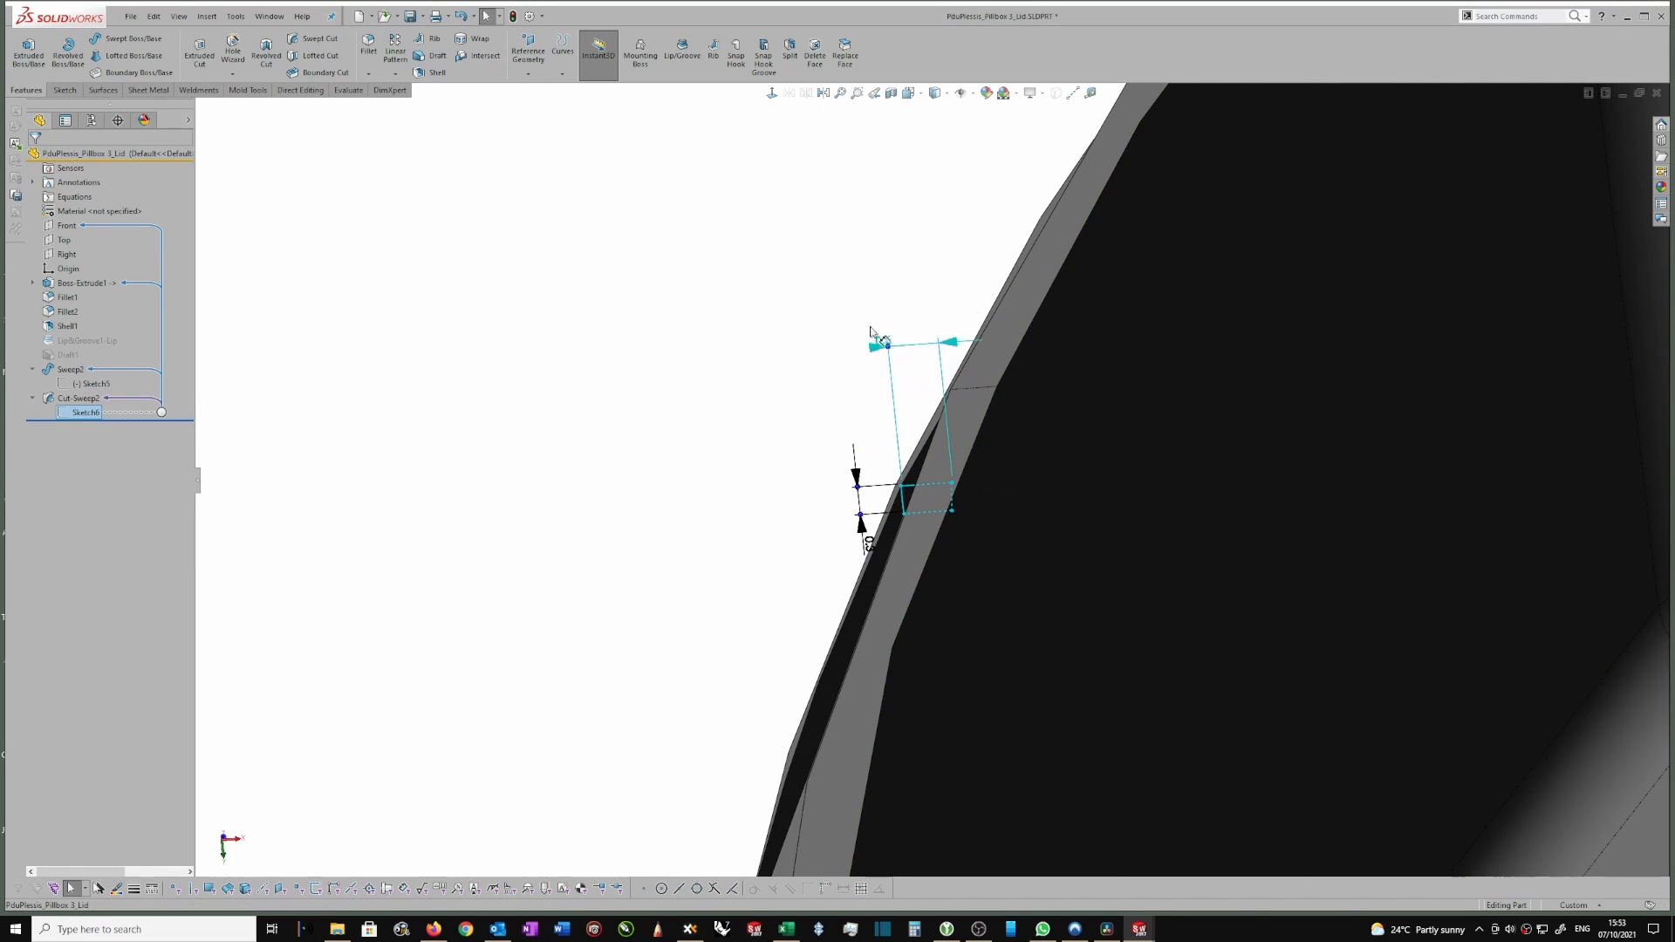
drag(869, 332, 871, 295)
double_click(867, 306)
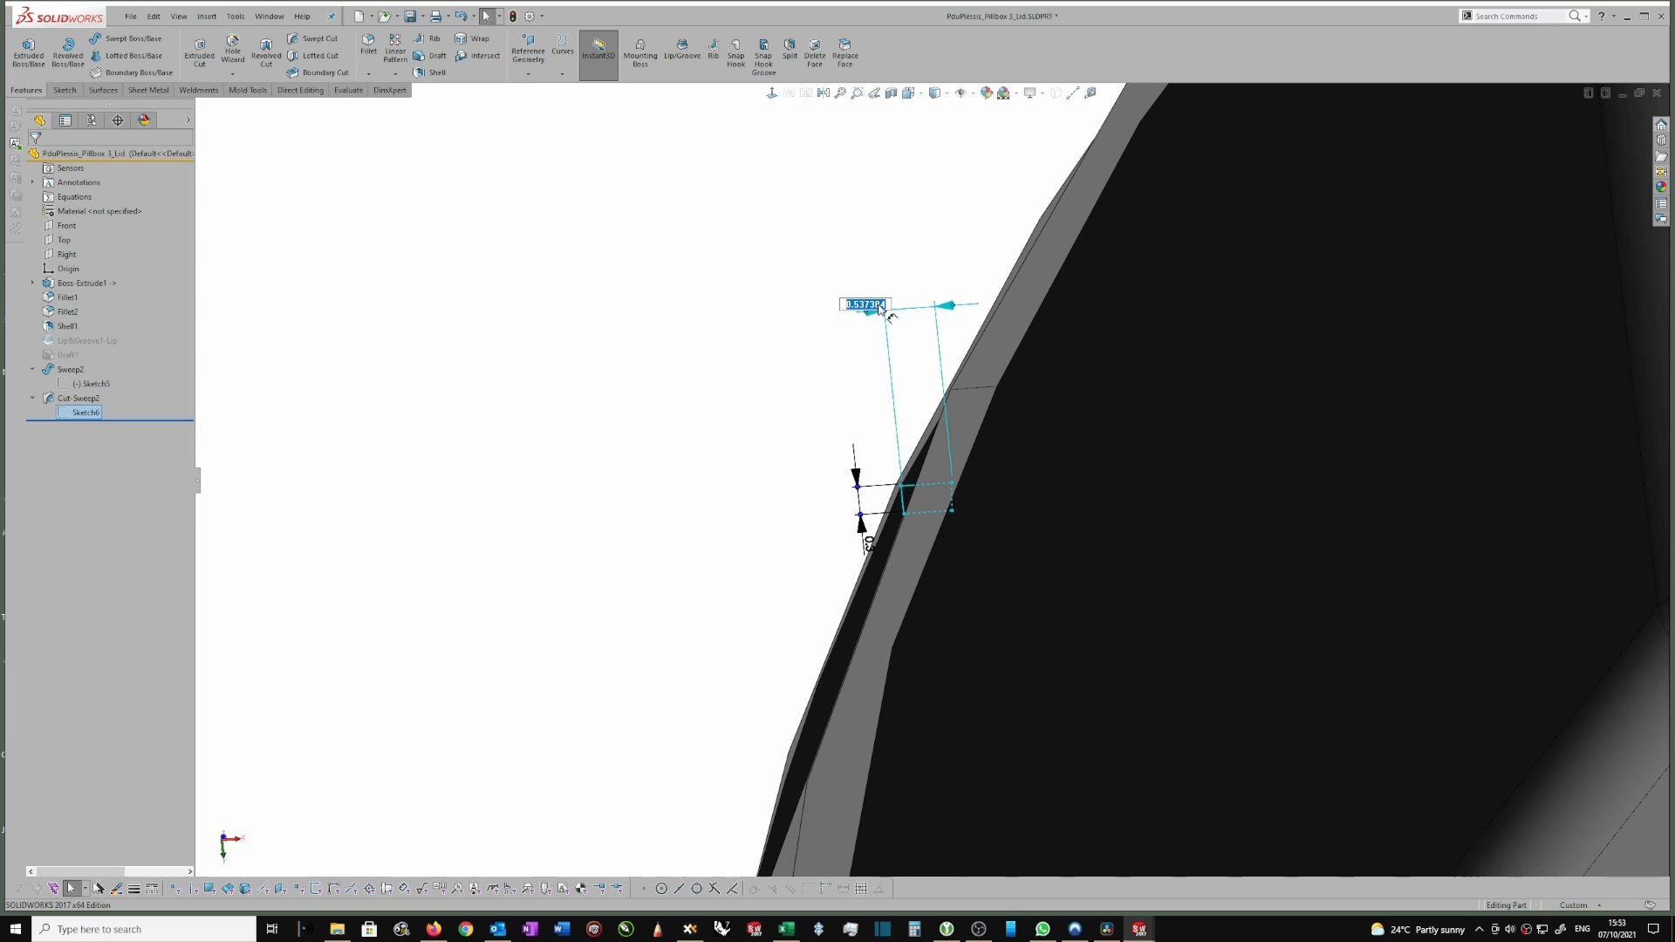
text(1)
key(Return)
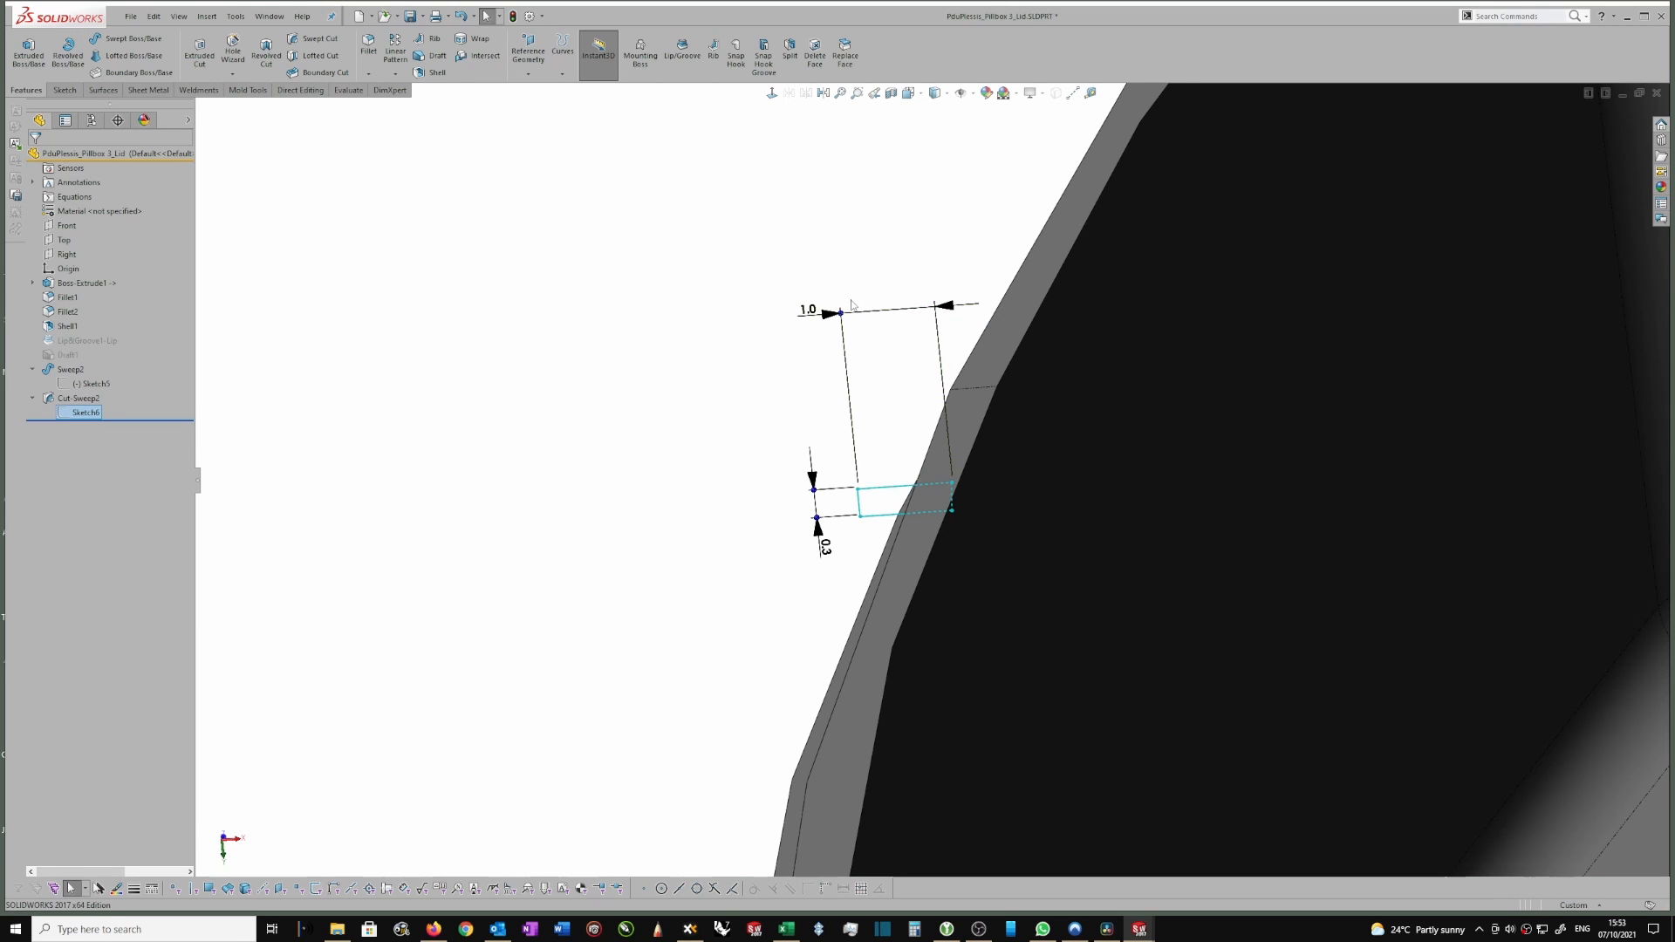
Set the cut profile's width to 0.5 mm and rebuild the lid.
mouse_move(851, 305)
middle_down()
mouse_move(964, 198)
mouse_move(898, 291)
mouse_move(841, 483)
middle_up()
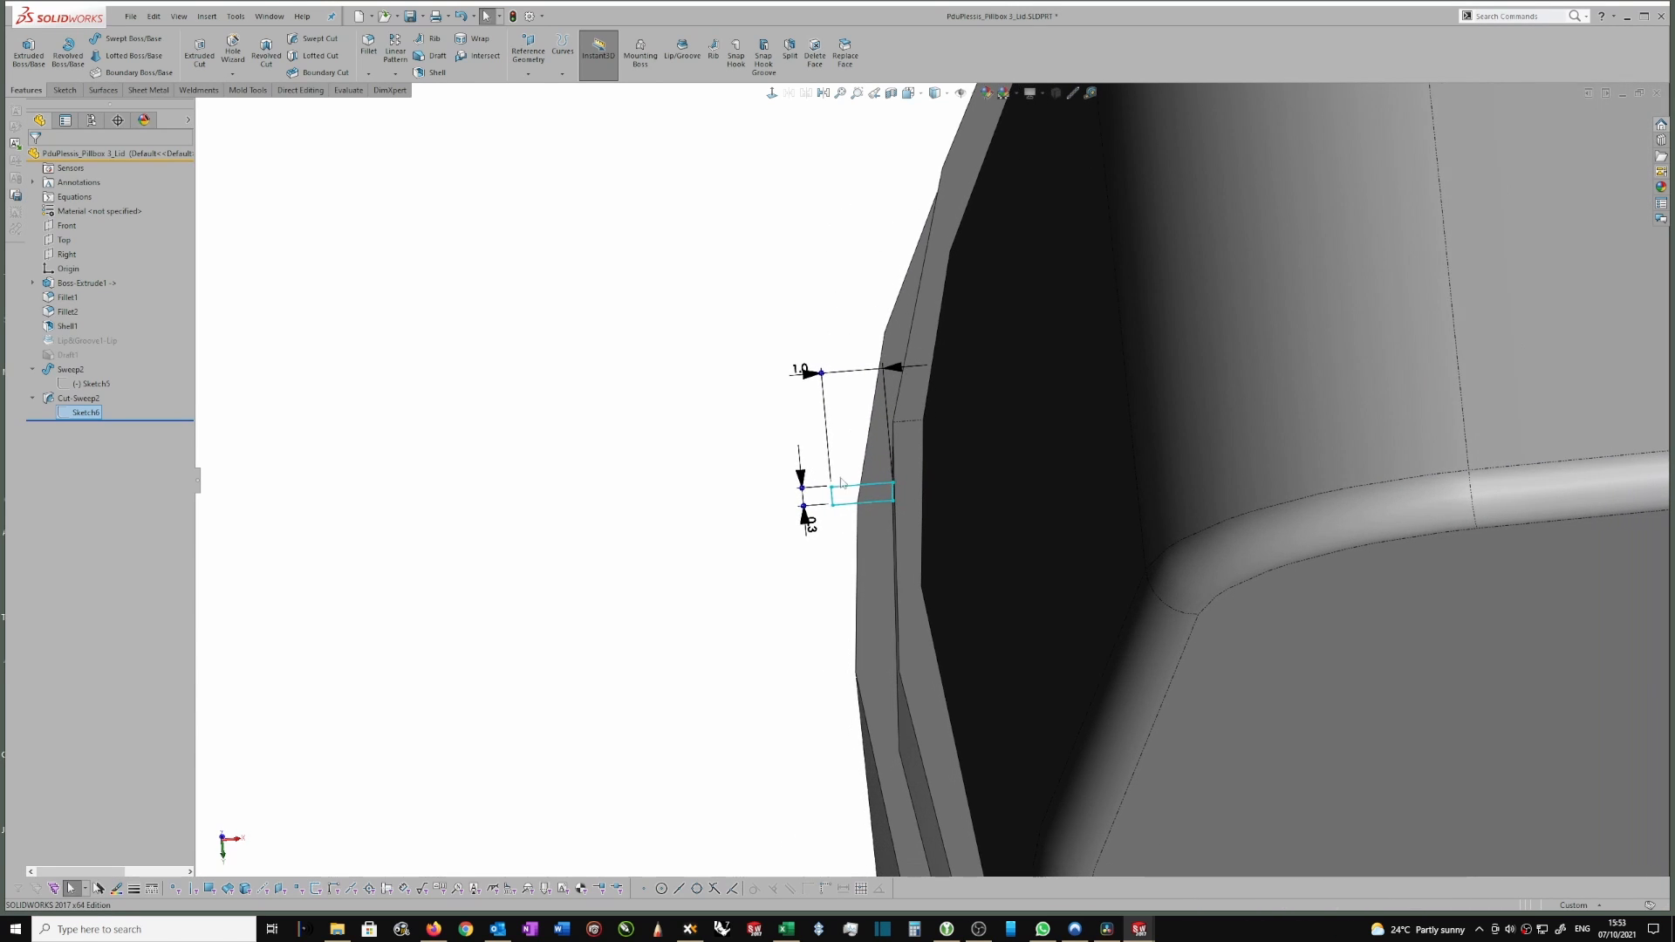
double_click(796, 374)
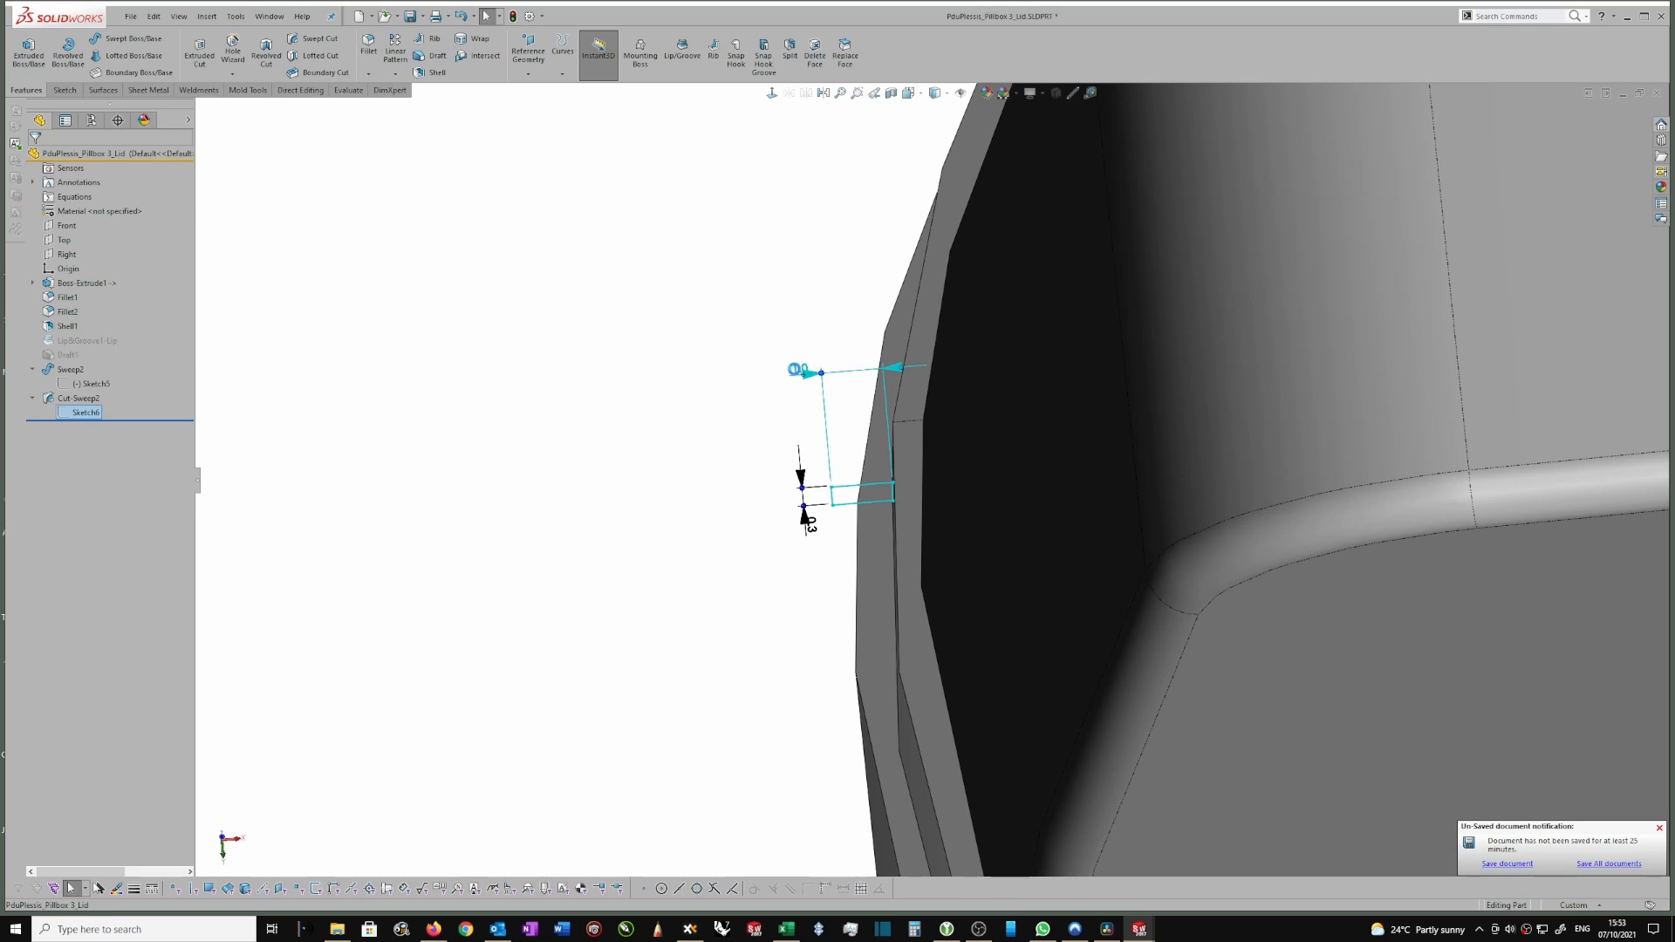
text(0.5)
key(Return)
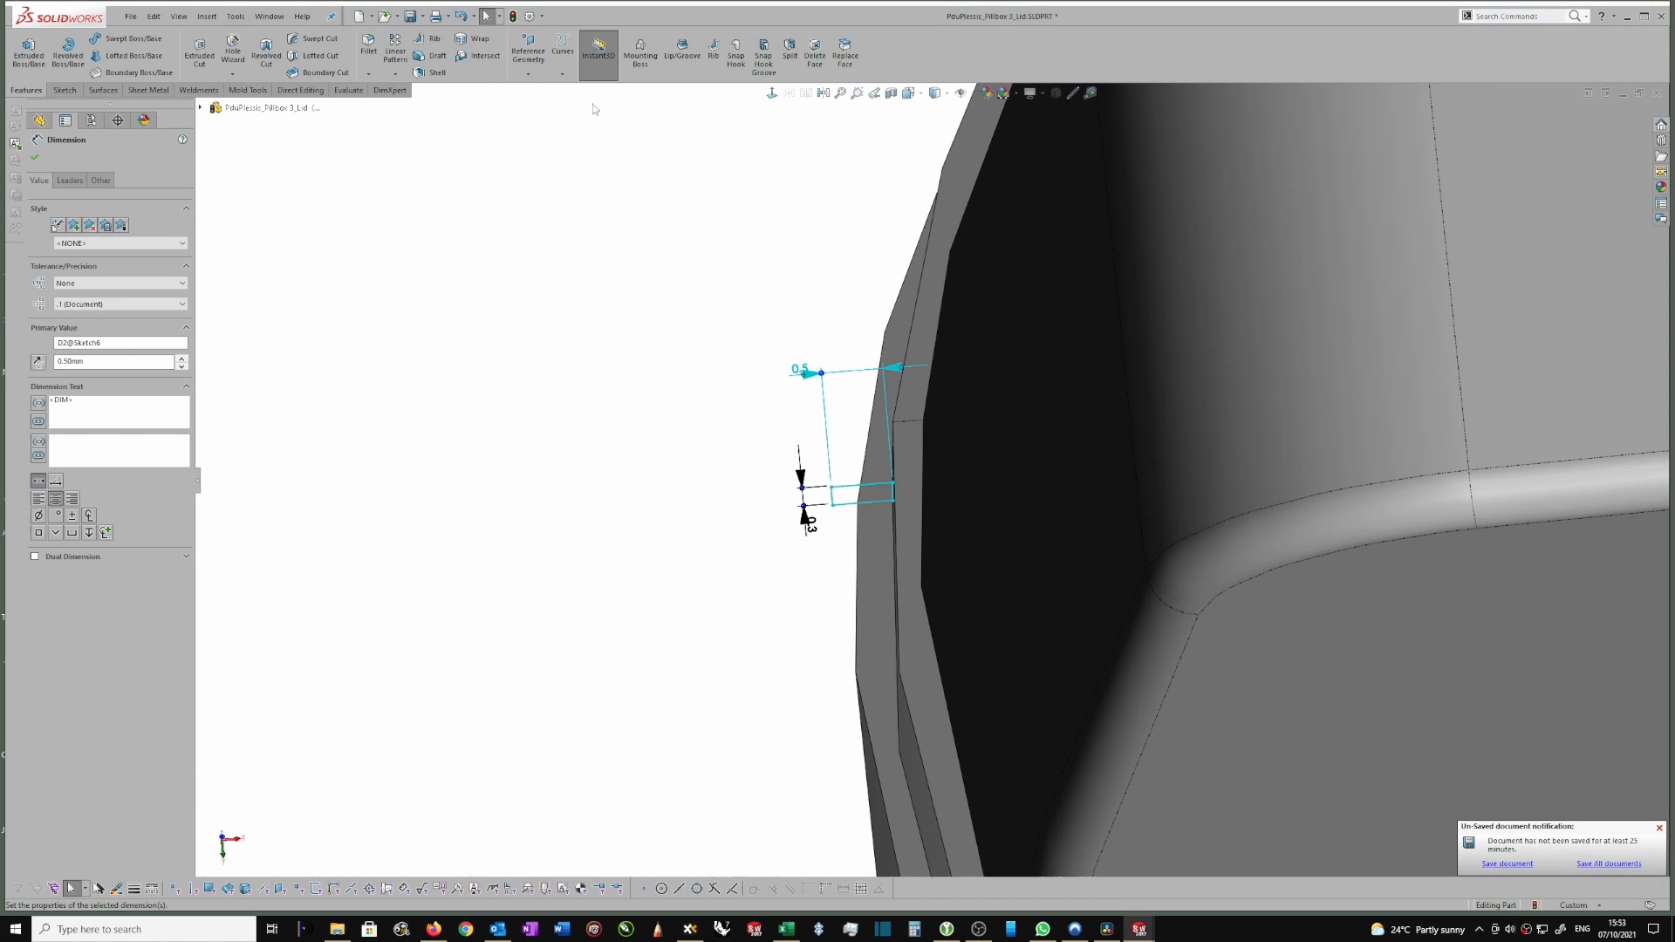
click(513, 16)
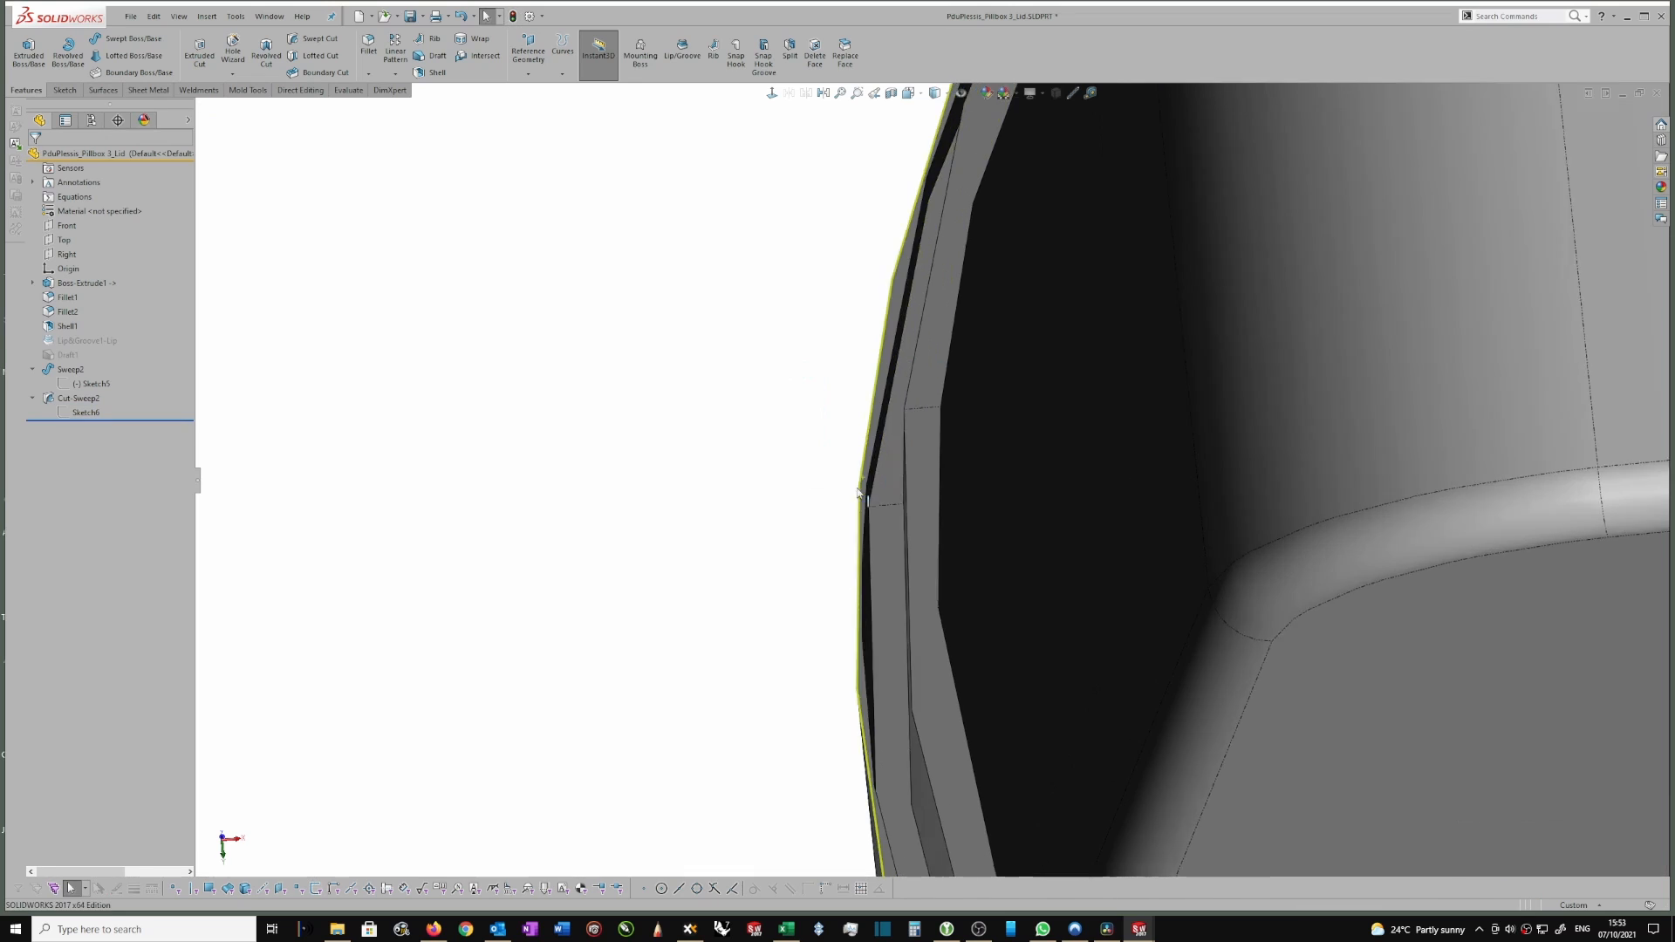
Edit the rim cut's profile sketch, set its width to 1 mm, and rebuild the lid.
double_click(91, 415)
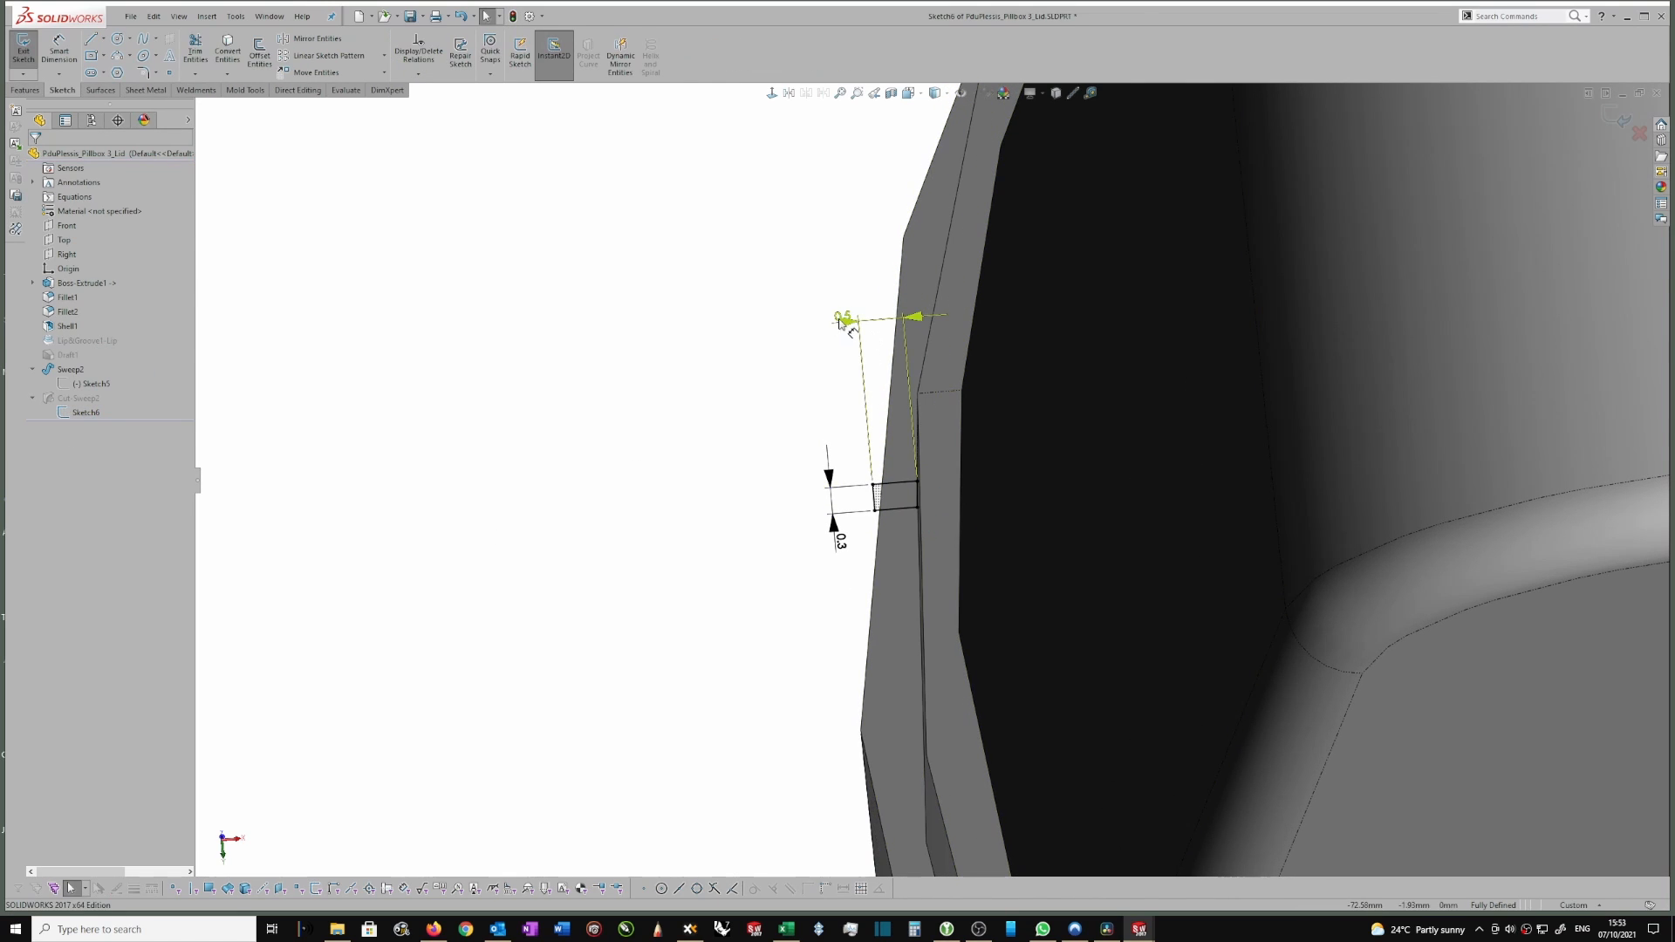
drag(845, 325, 775, 328)
double_click(778, 324)
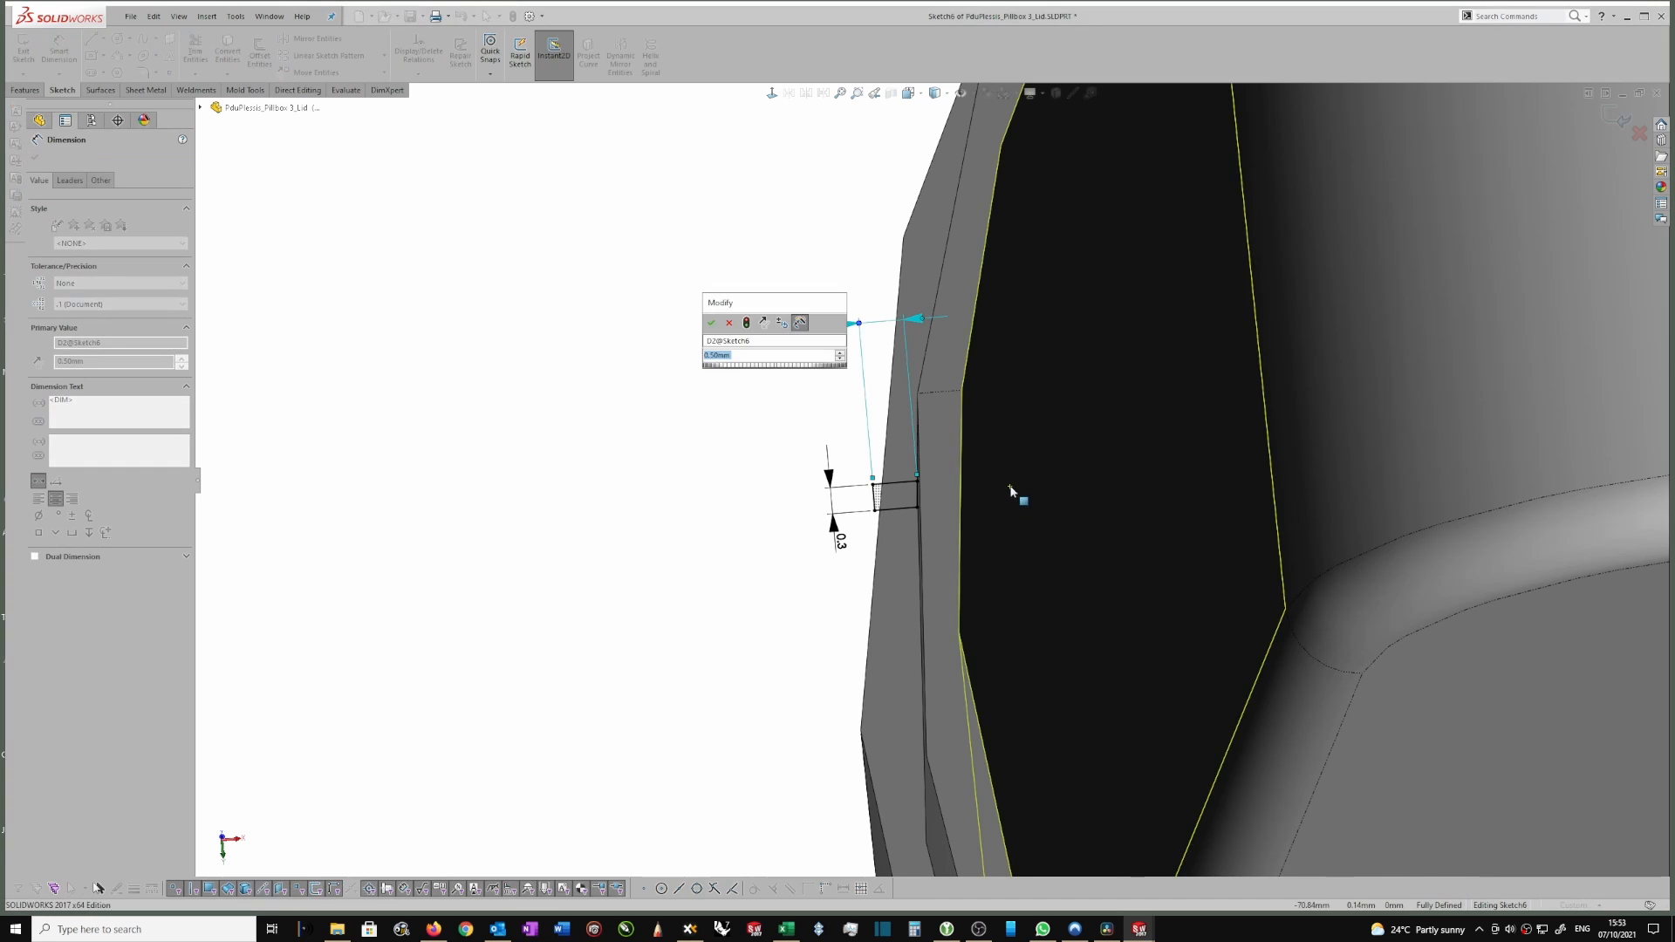
text(1)
key(Return)
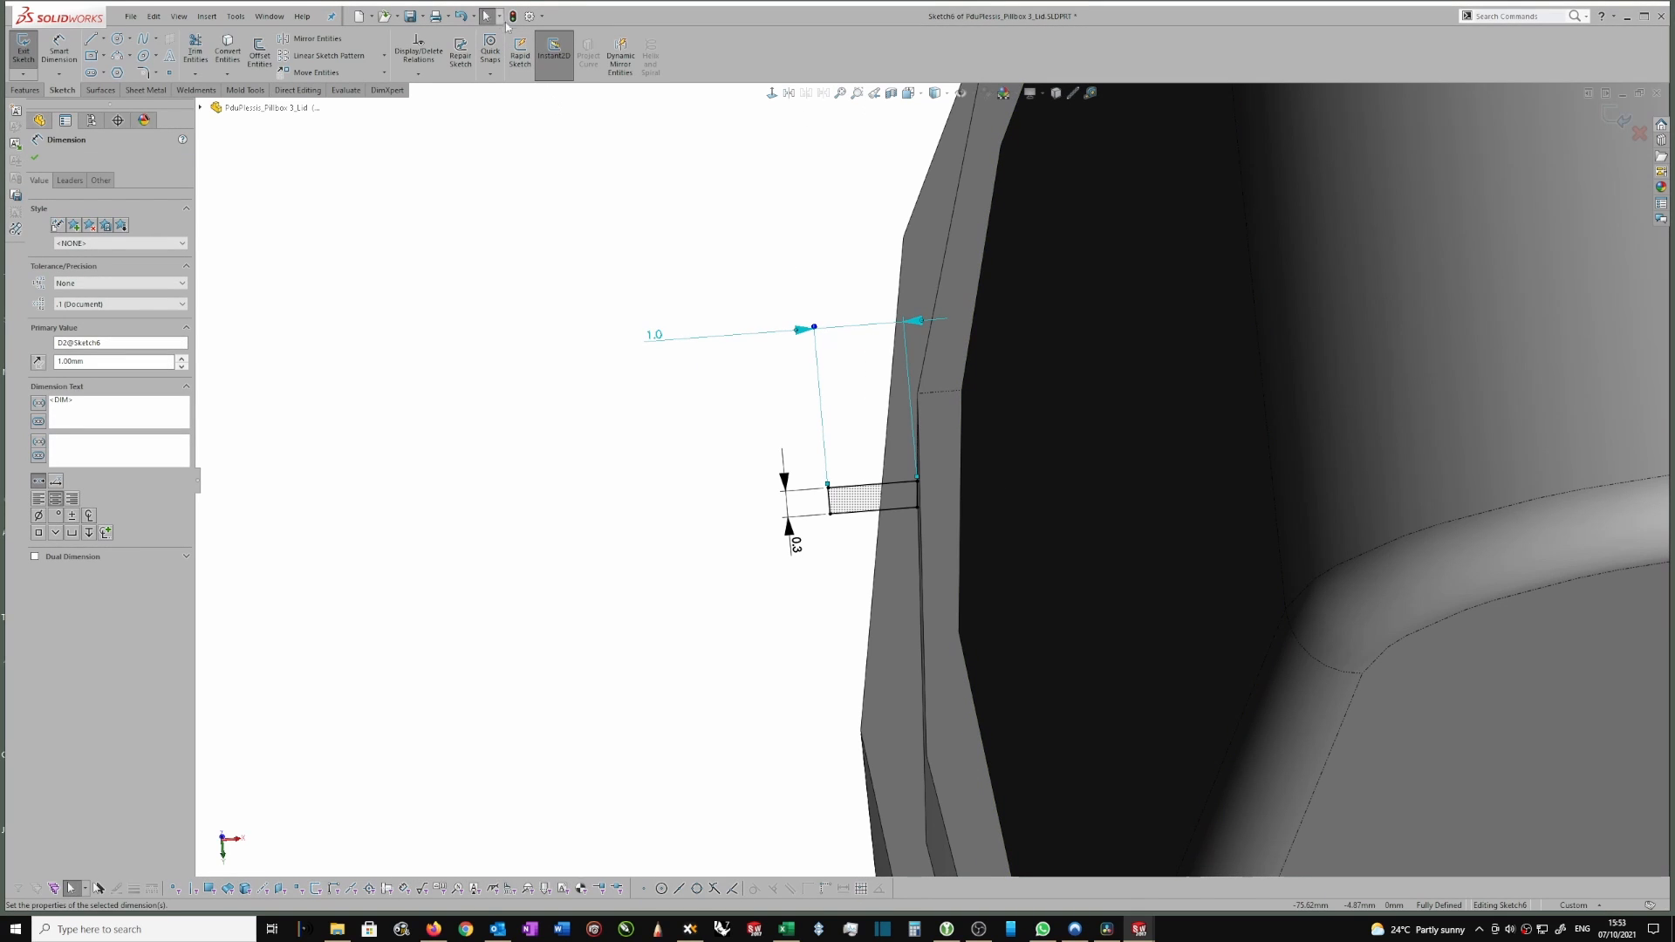
click(677, 211)
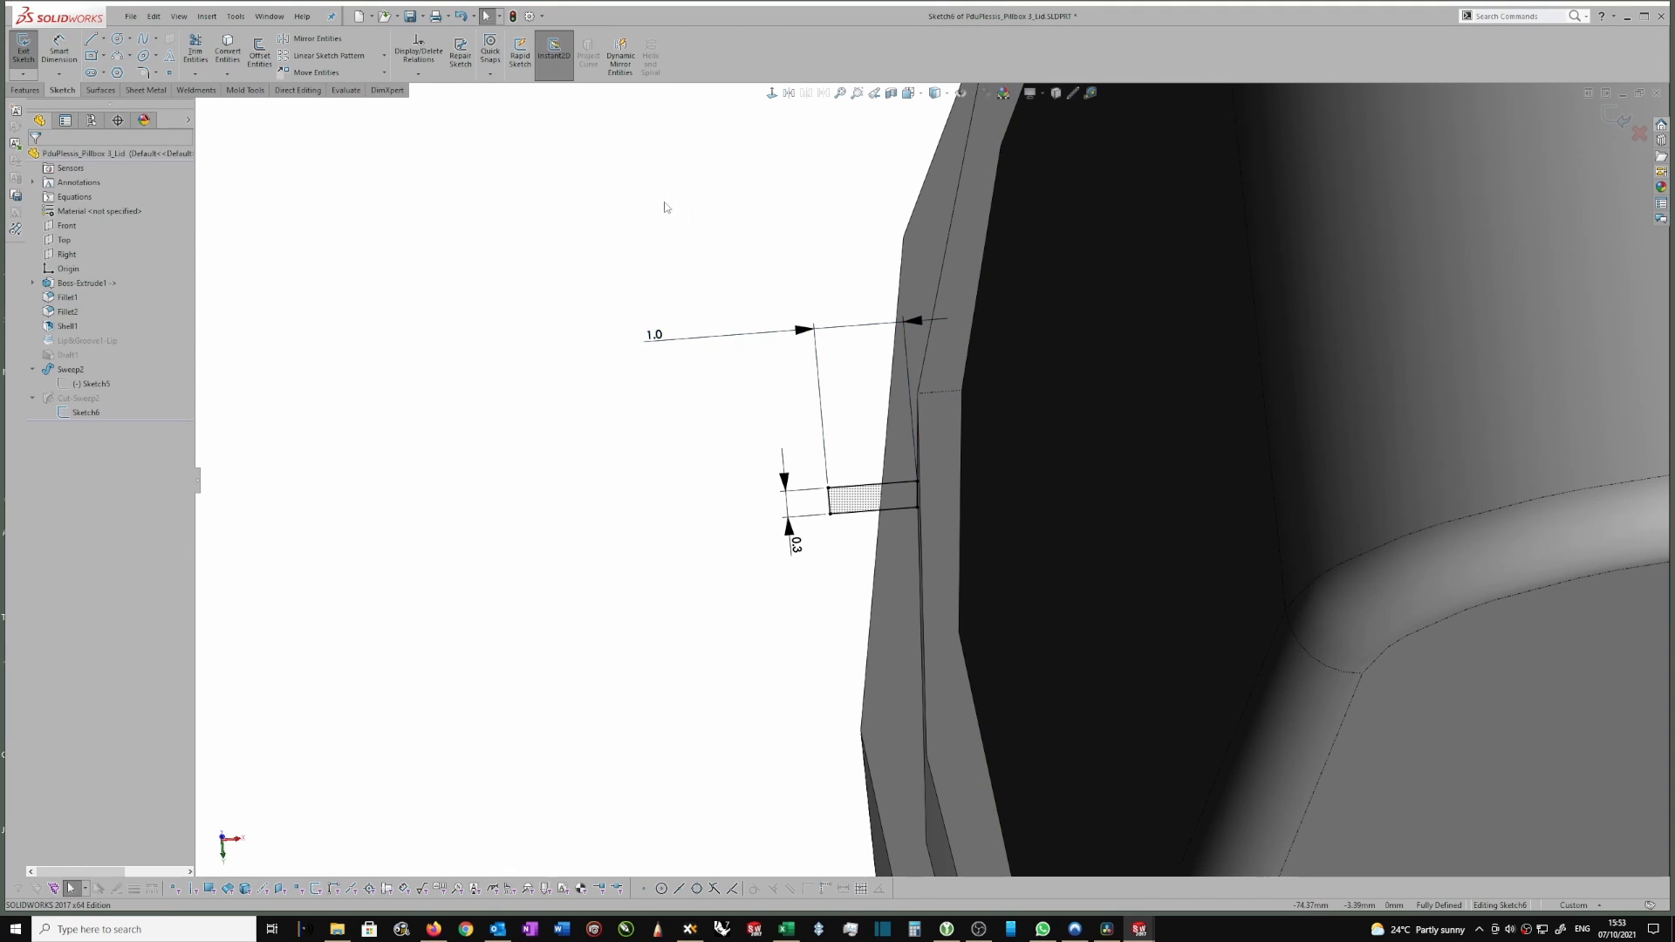
click(550, 57)
click(512, 17)
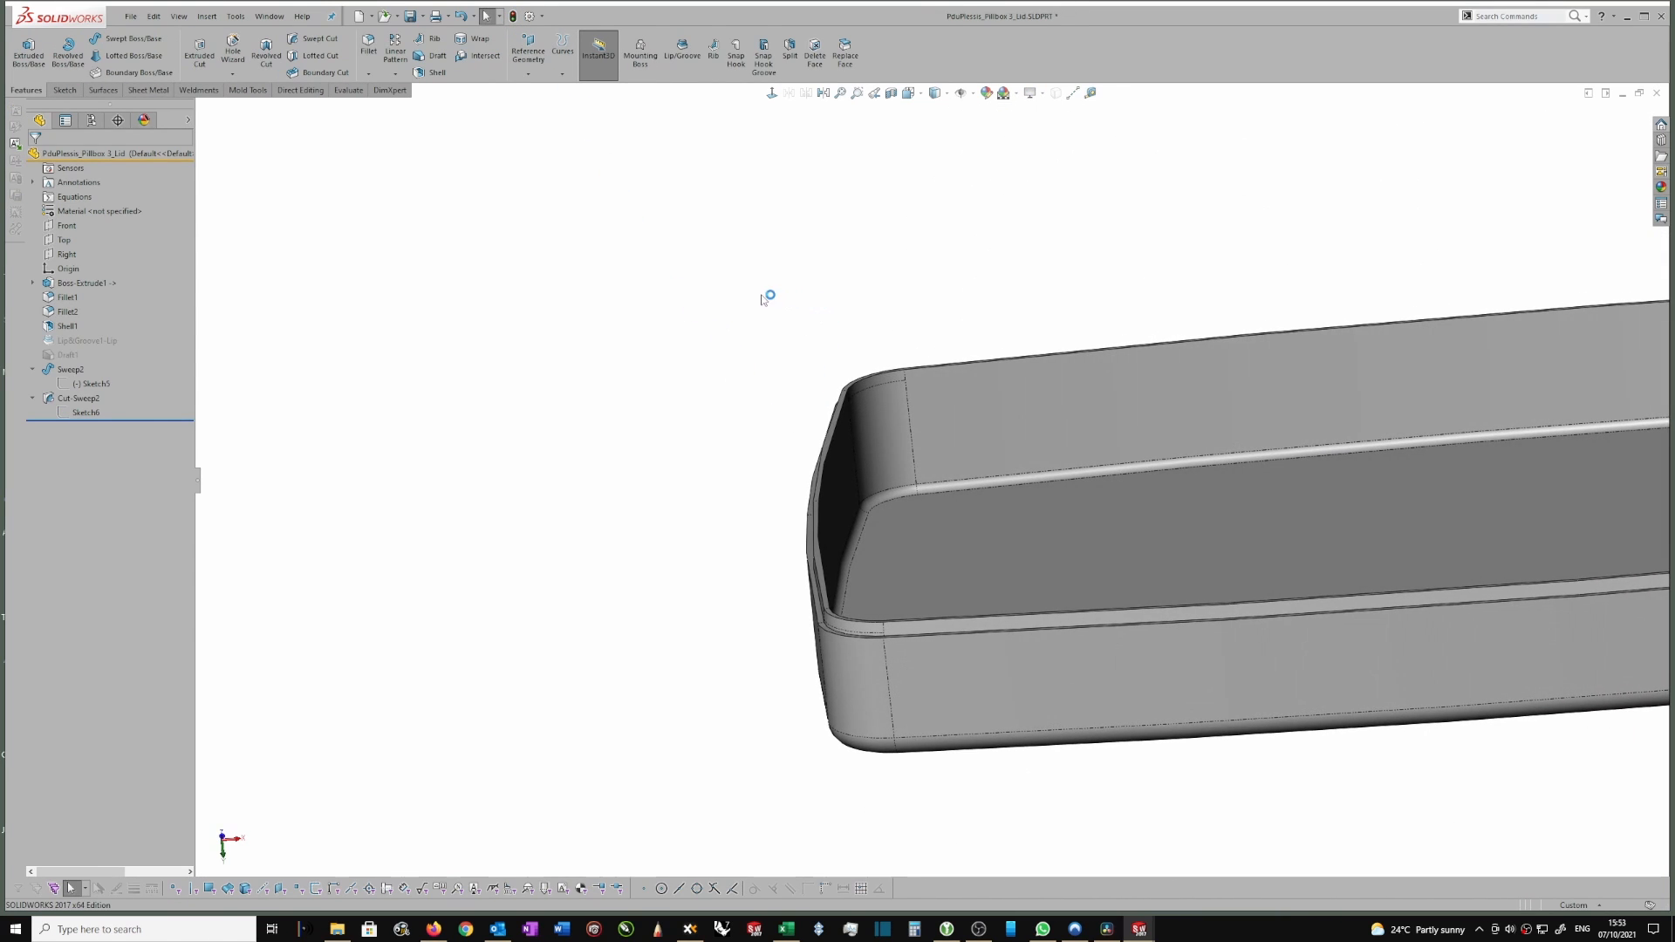
Switch to the pillbox assembly, section it lengthwise through the box and lid, and view the section face-on.
key(ctrl+Tab)
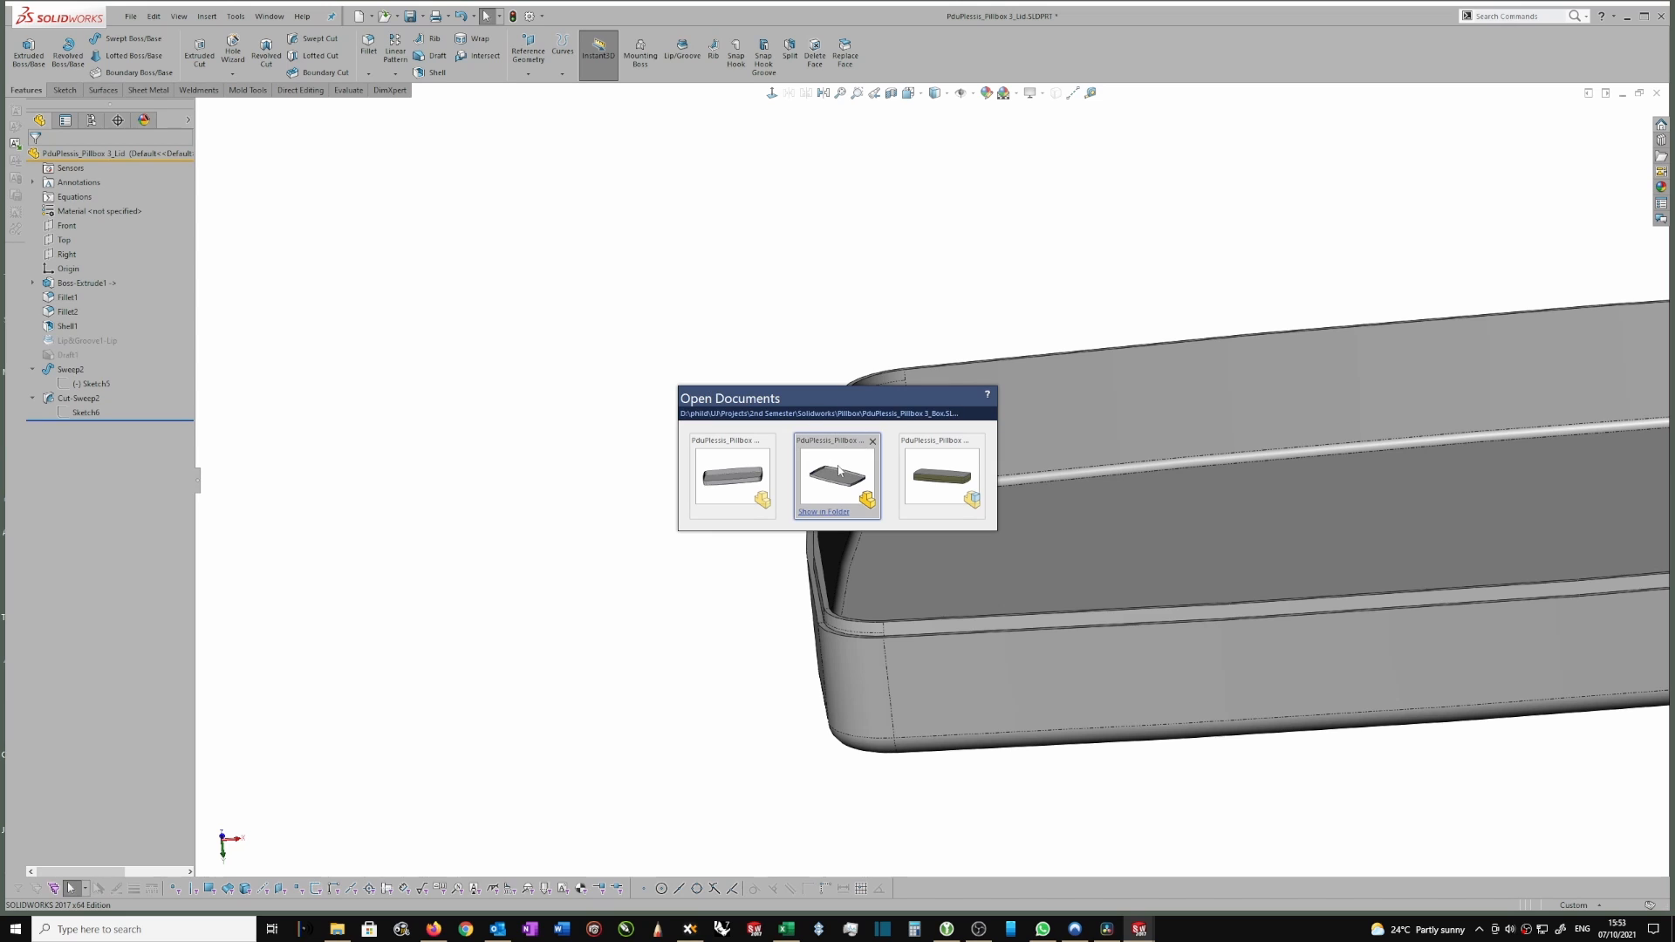
click(939, 486)
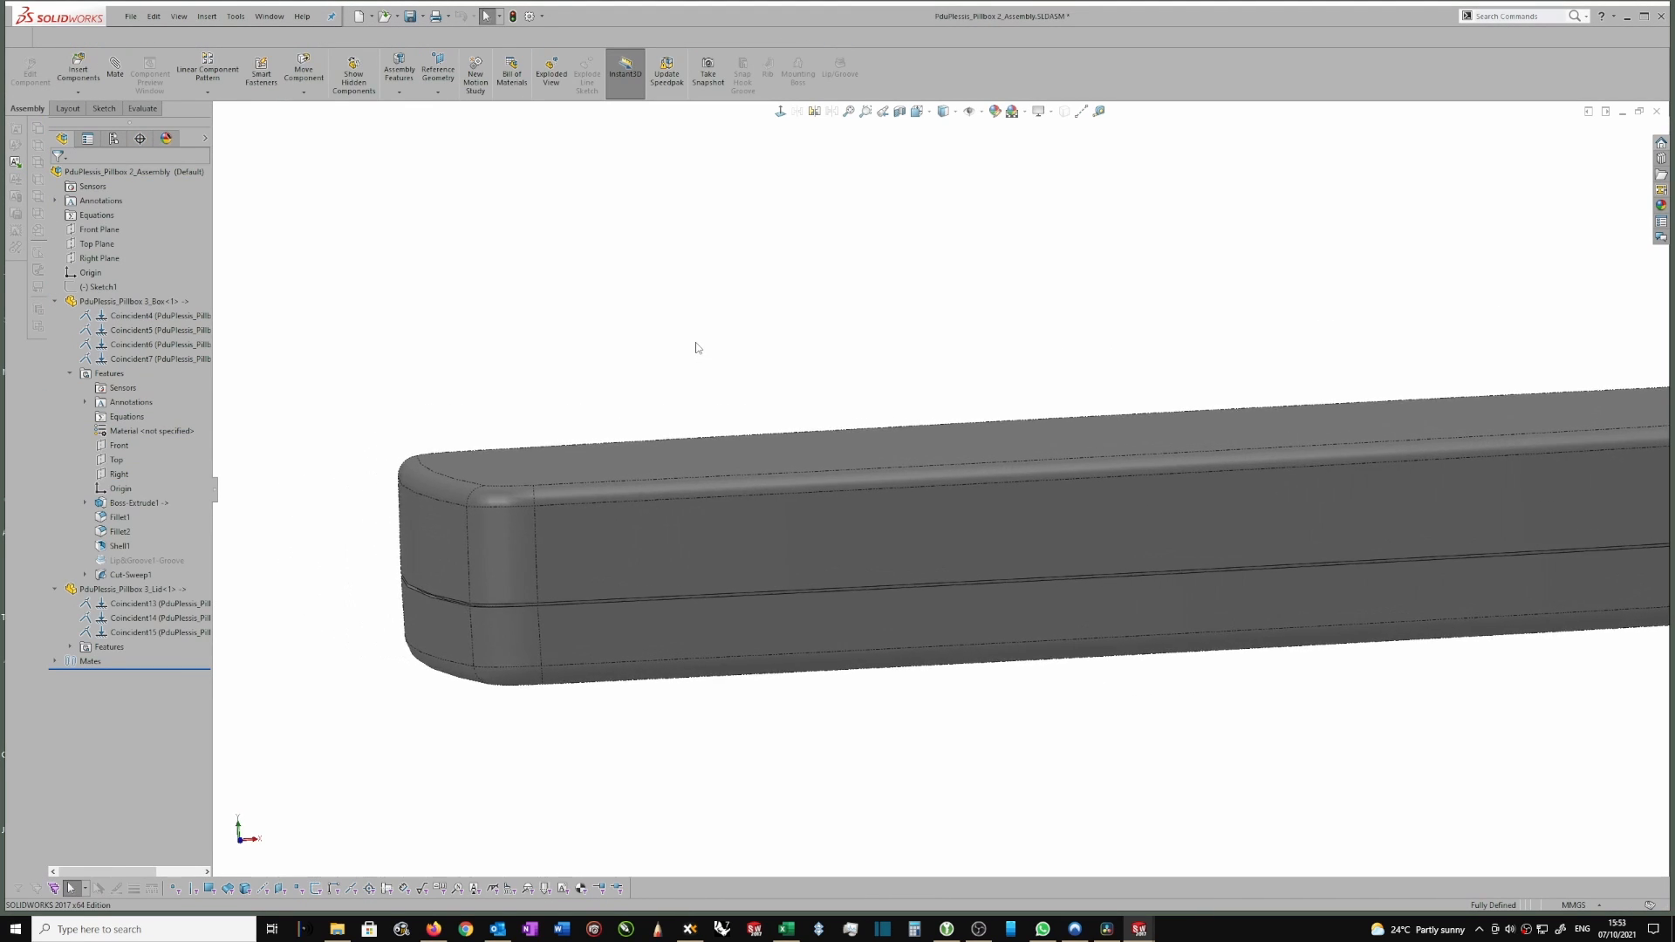
click(899, 112)
click(57, 178)
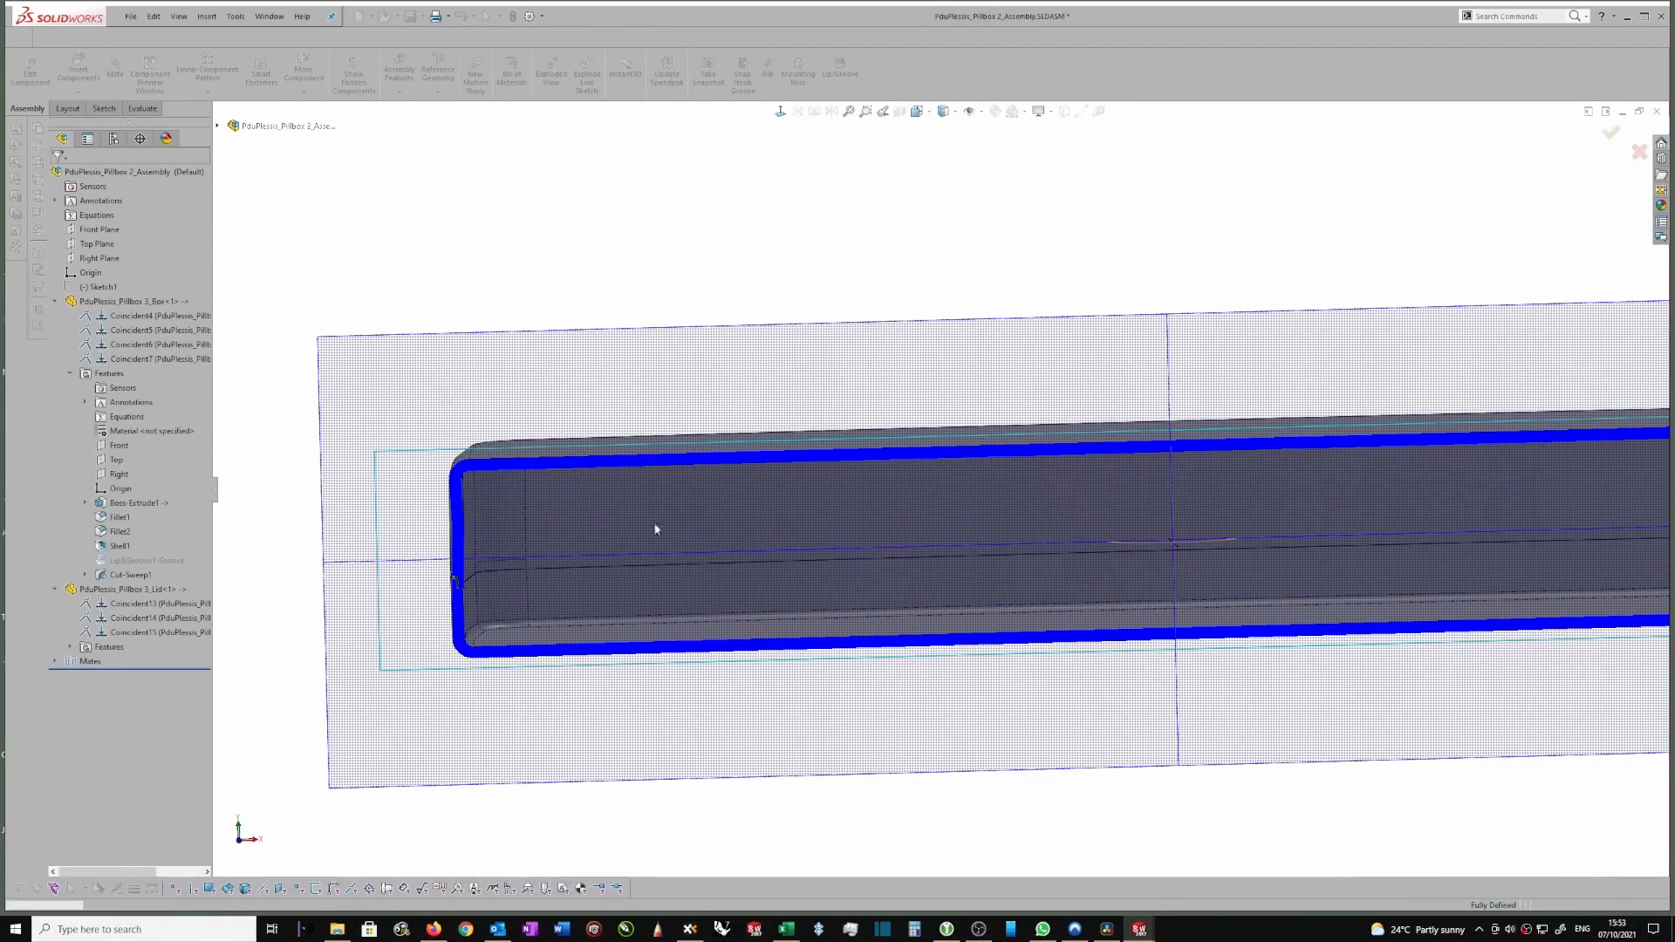
click(780, 112)
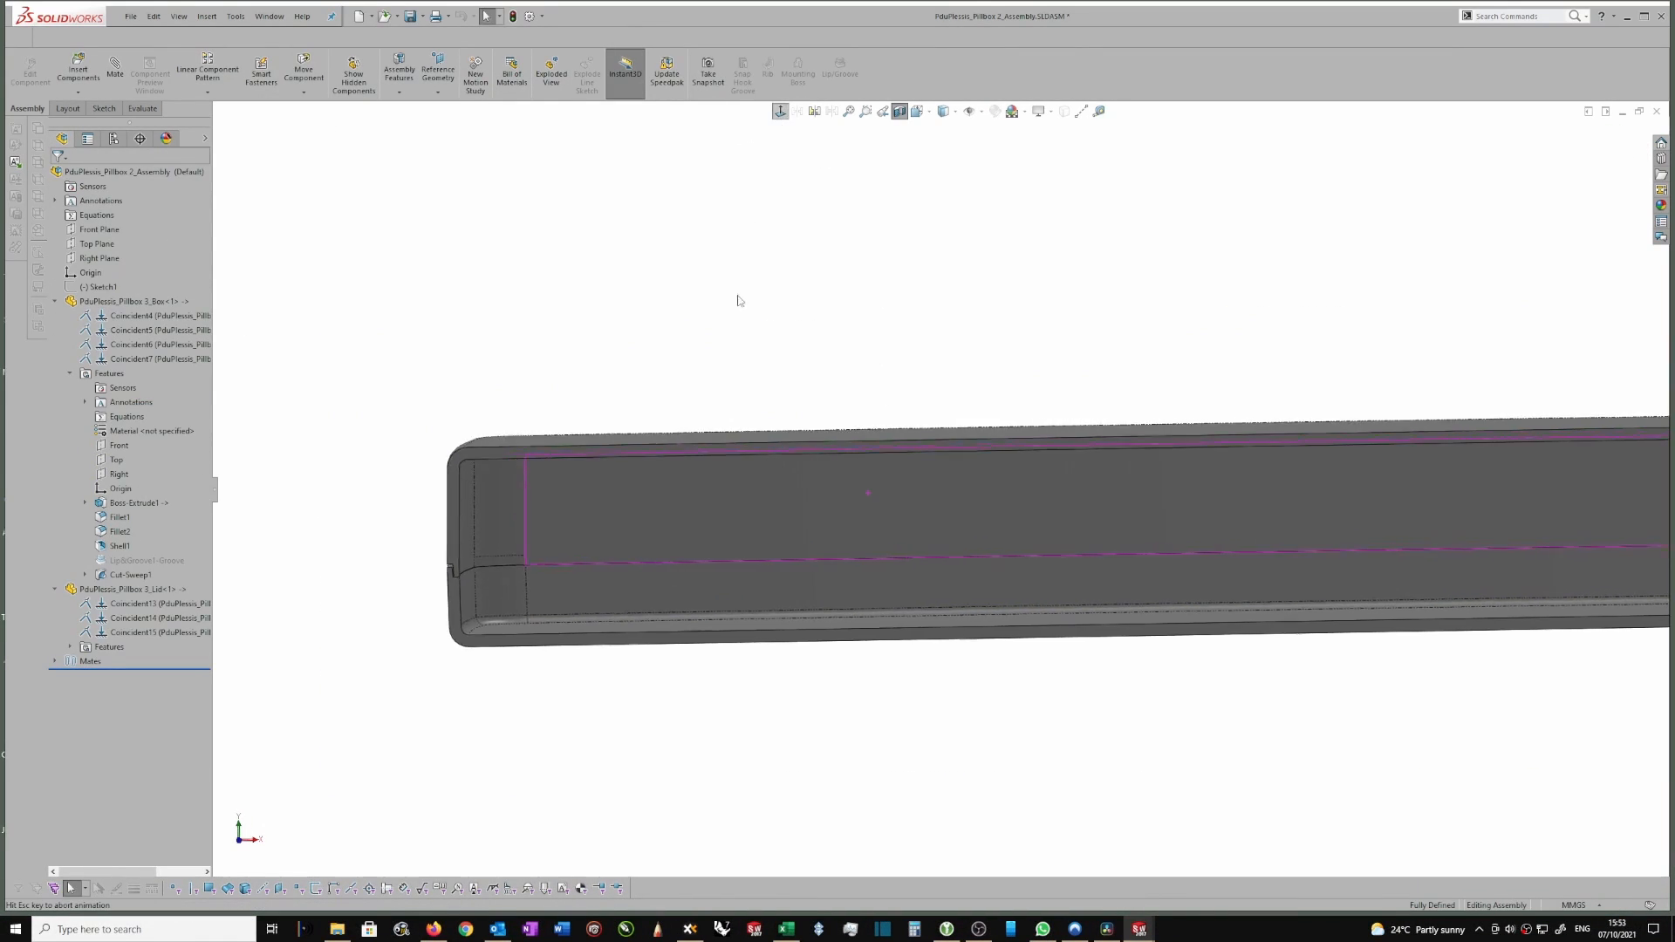
Examine the sectioned joint between box and lid at the end walls, checking the lip fit and the rim gap.
scroll(485, 516, down, 10)
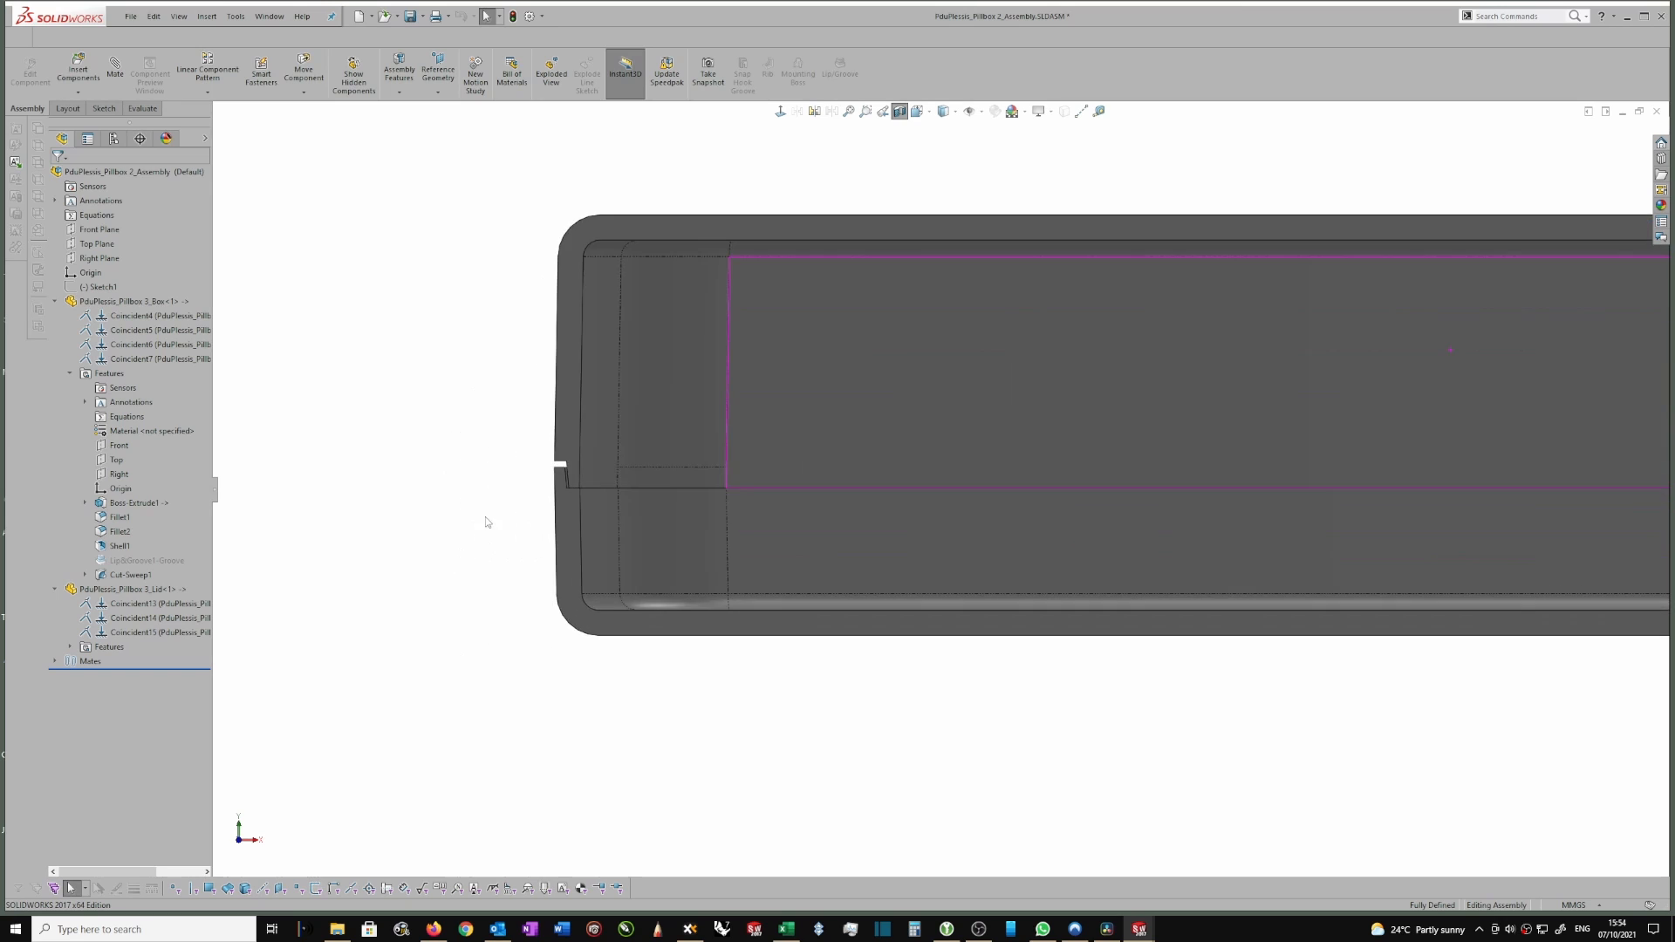
scroll(853, 423, down, 3)
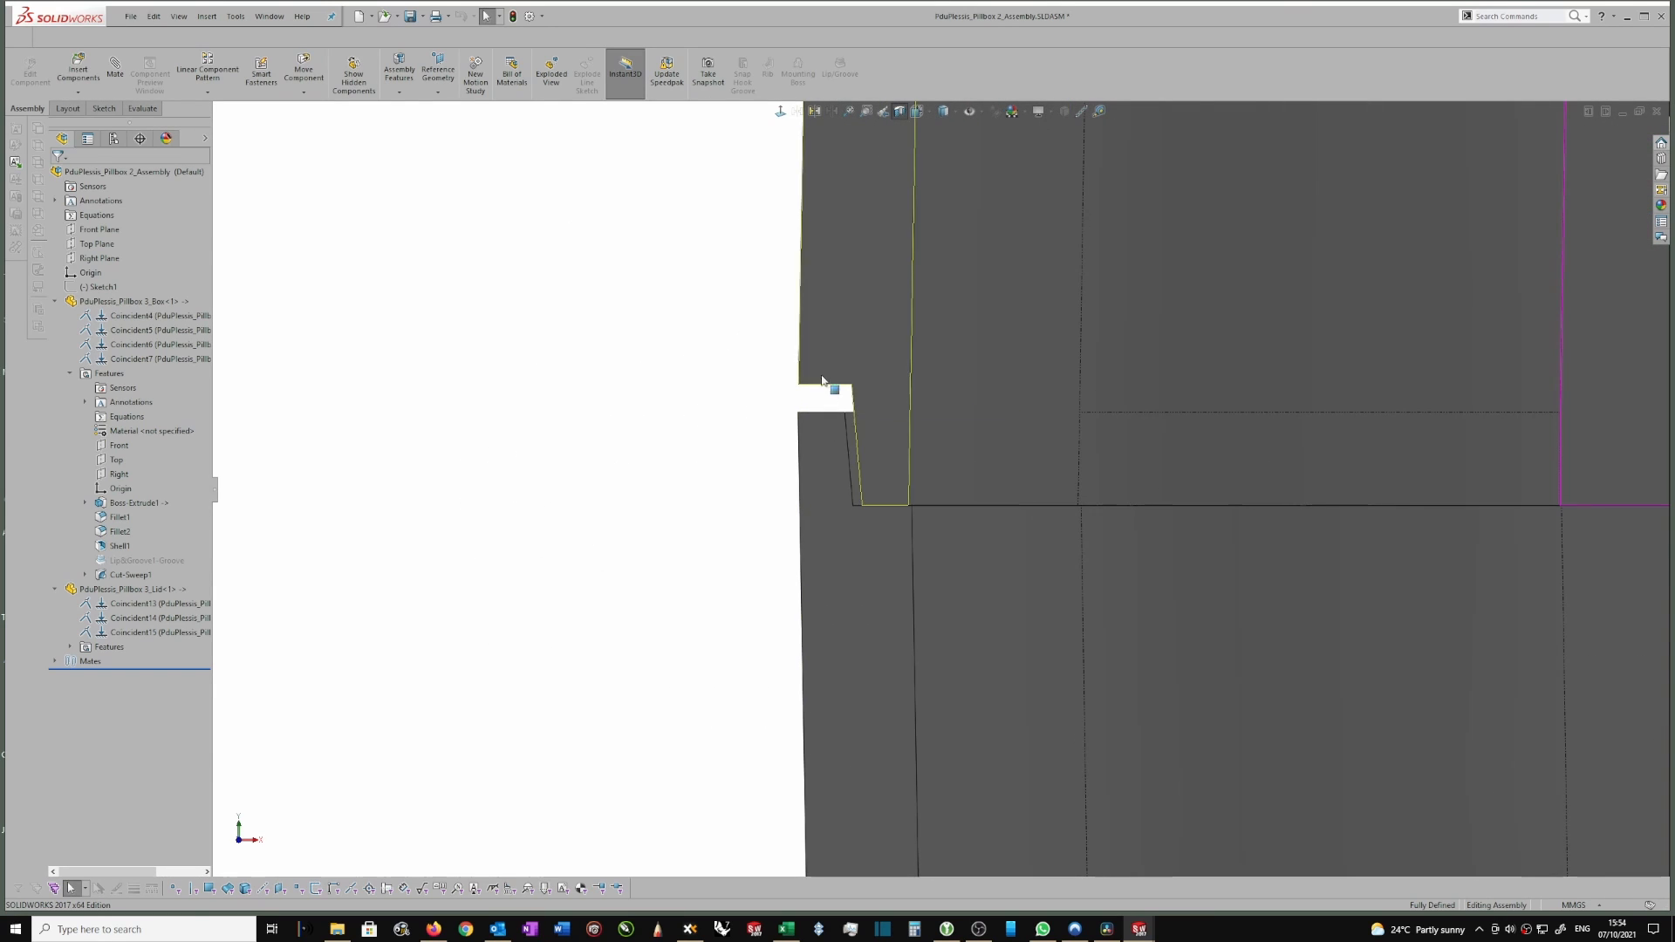
scroll(923, 407, up, 3)
scroll(923, 408, up, 10)
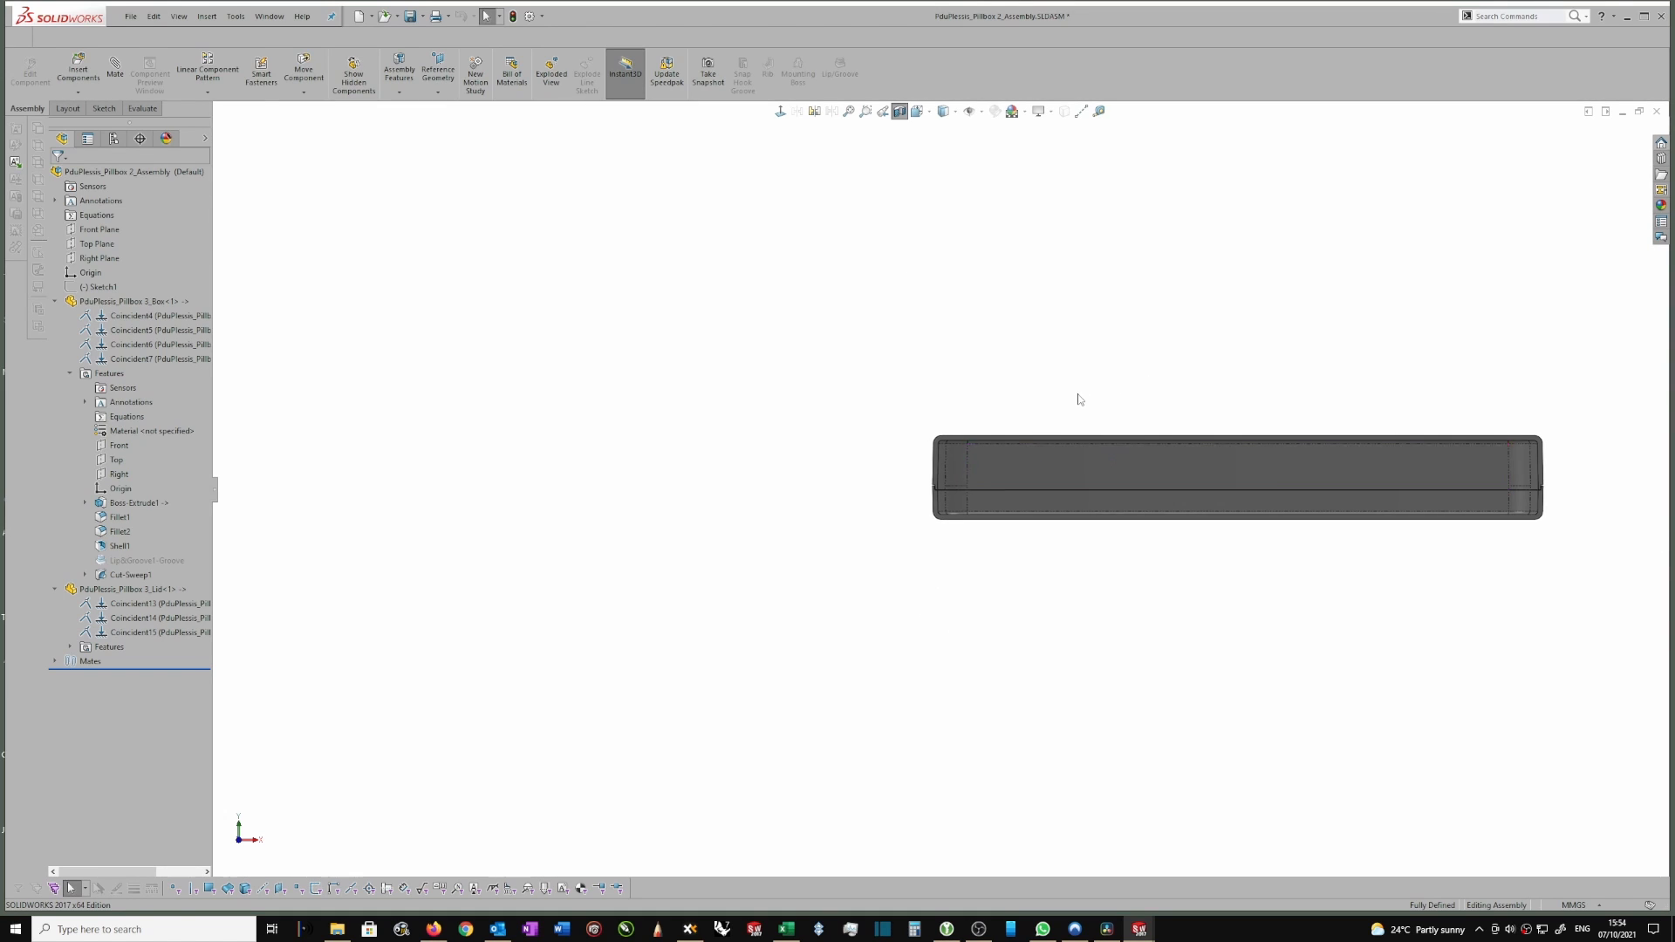
scroll(1028, 363, down, 1)
scroll(1512, 442, down, 4)
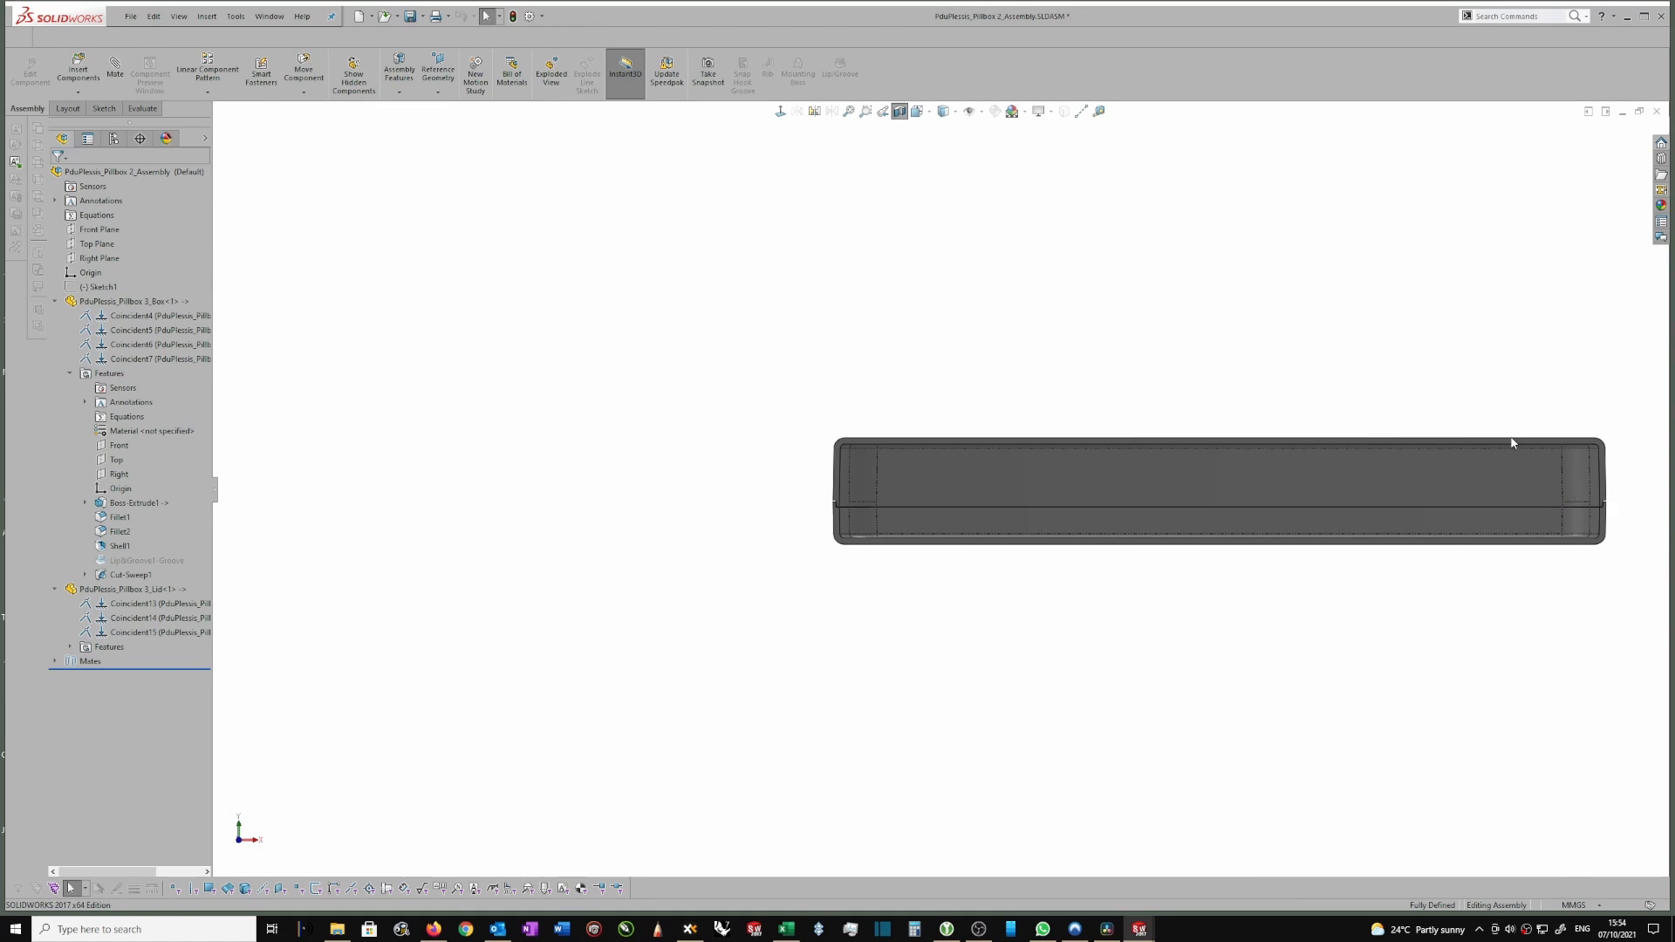
scroll(809, 455, up, 3)
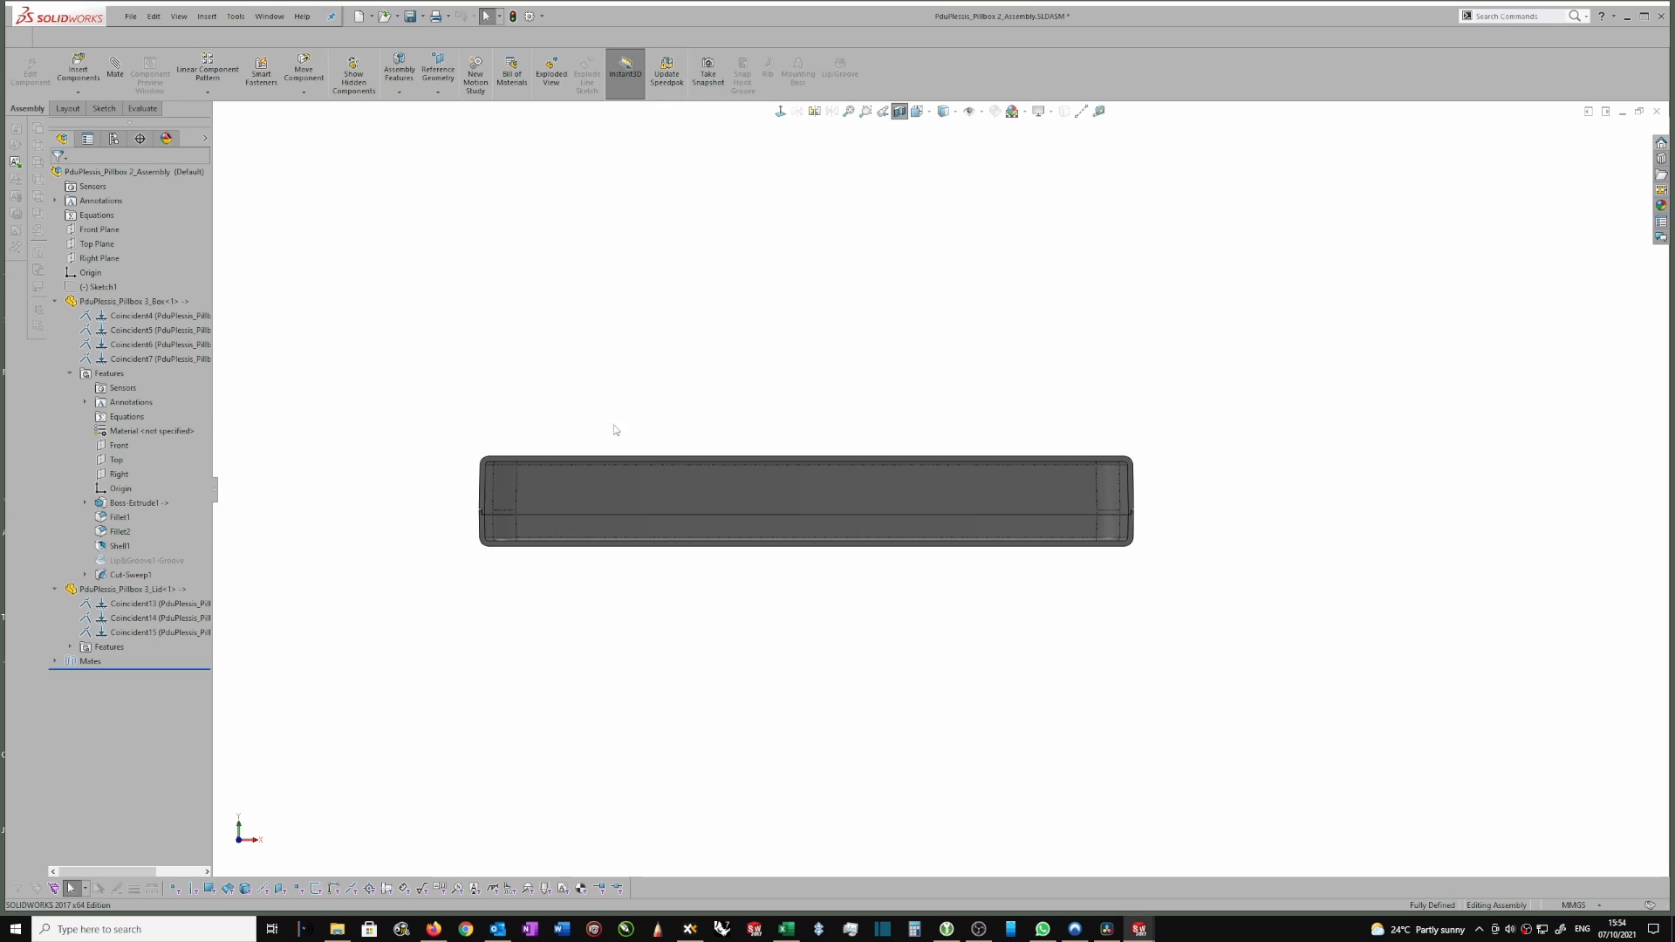
scroll(512, 486, down, 1)
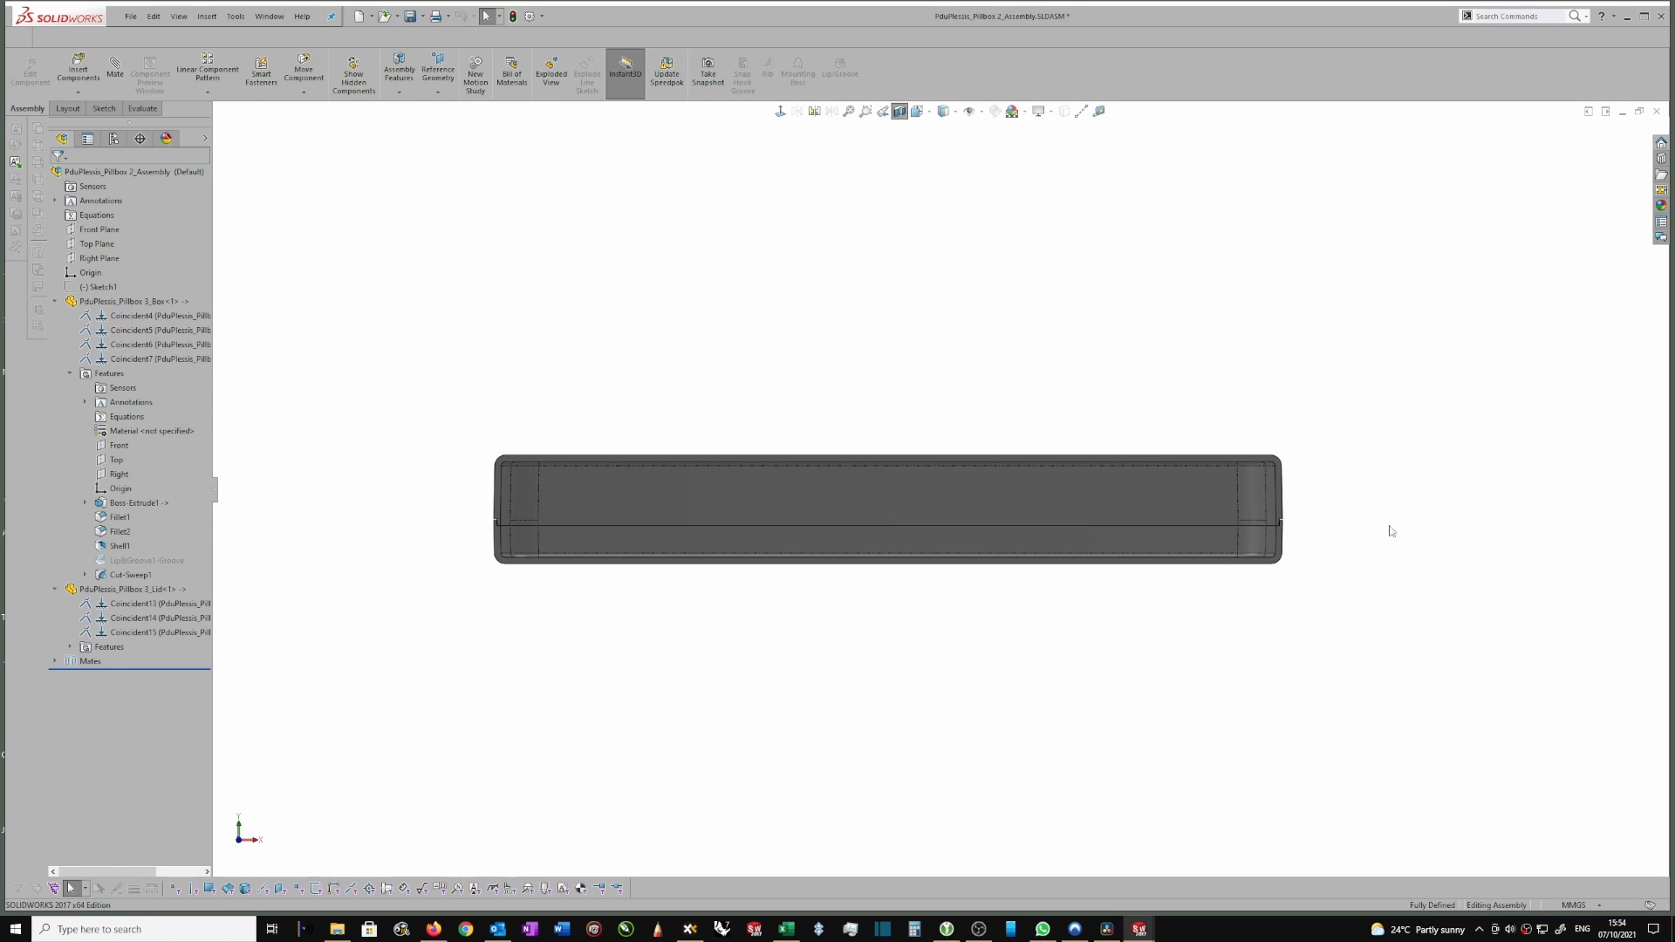
scroll(527, 525, down, 2)
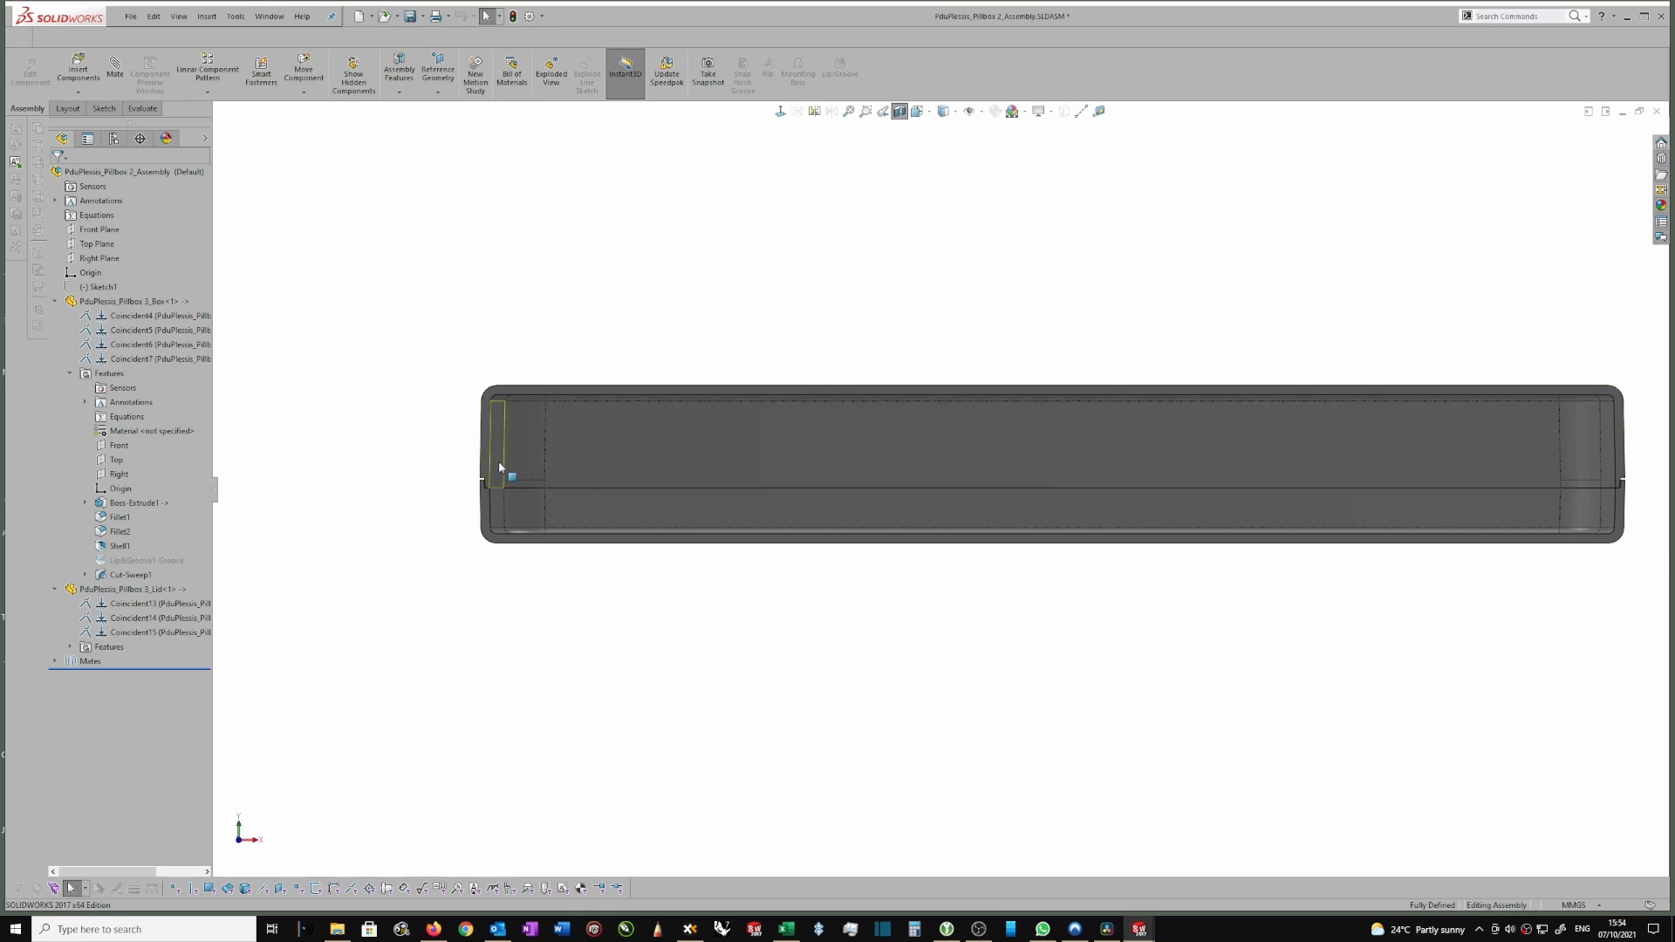
scroll(450, 474, down, 2)
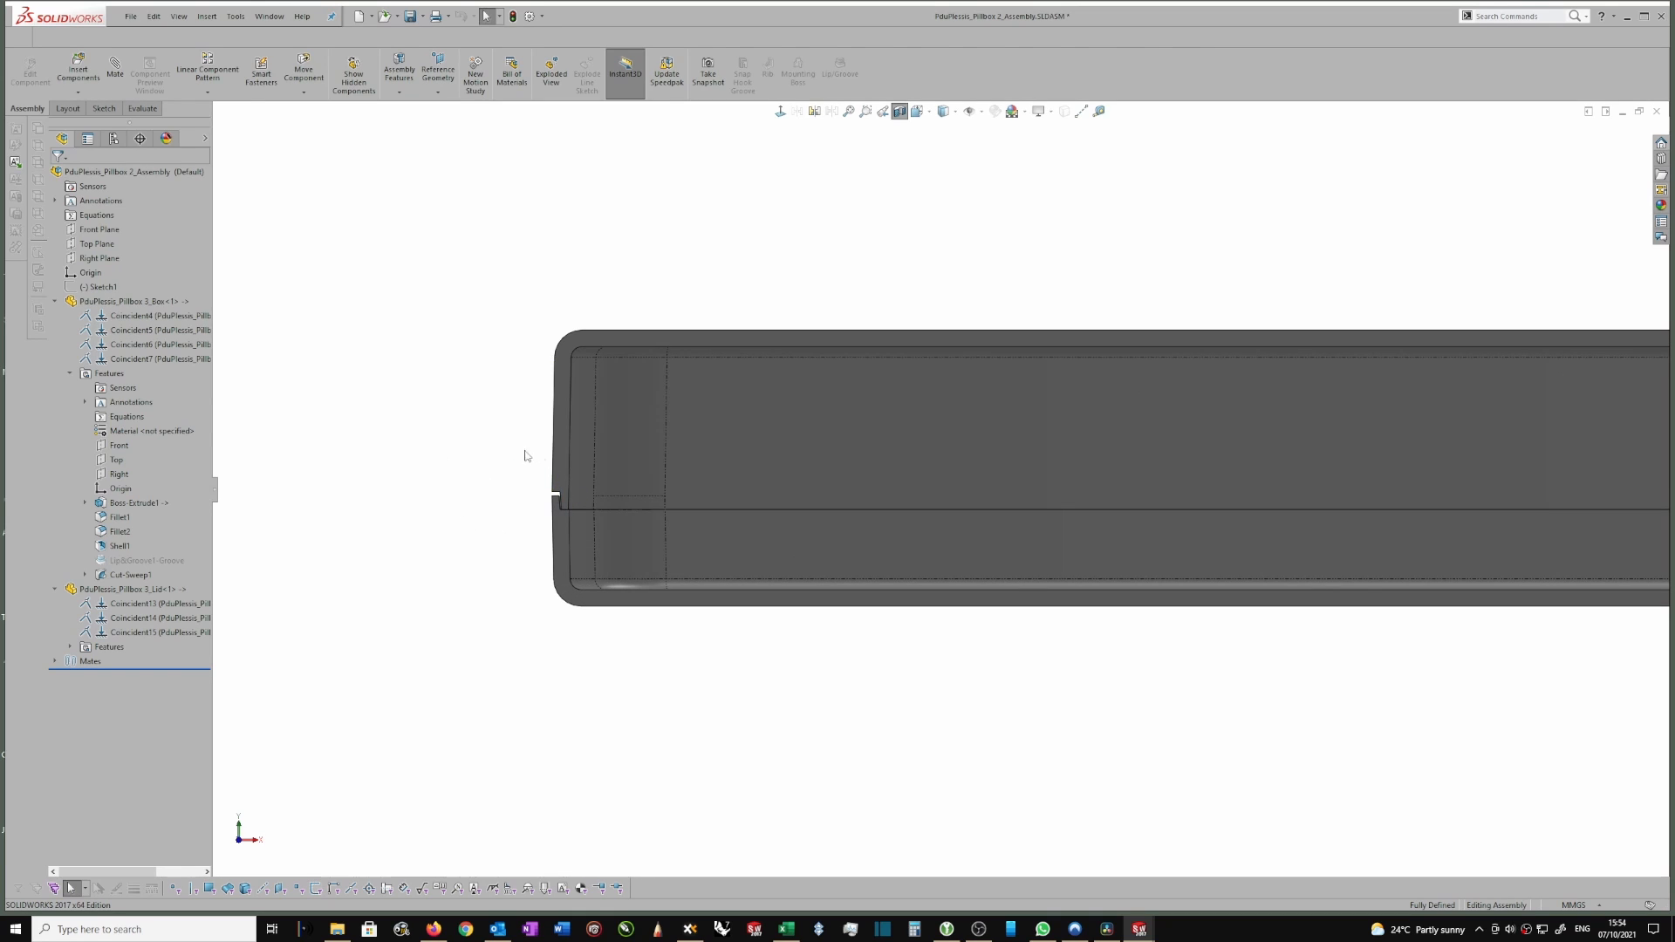
scroll(541, 457, down, 1)
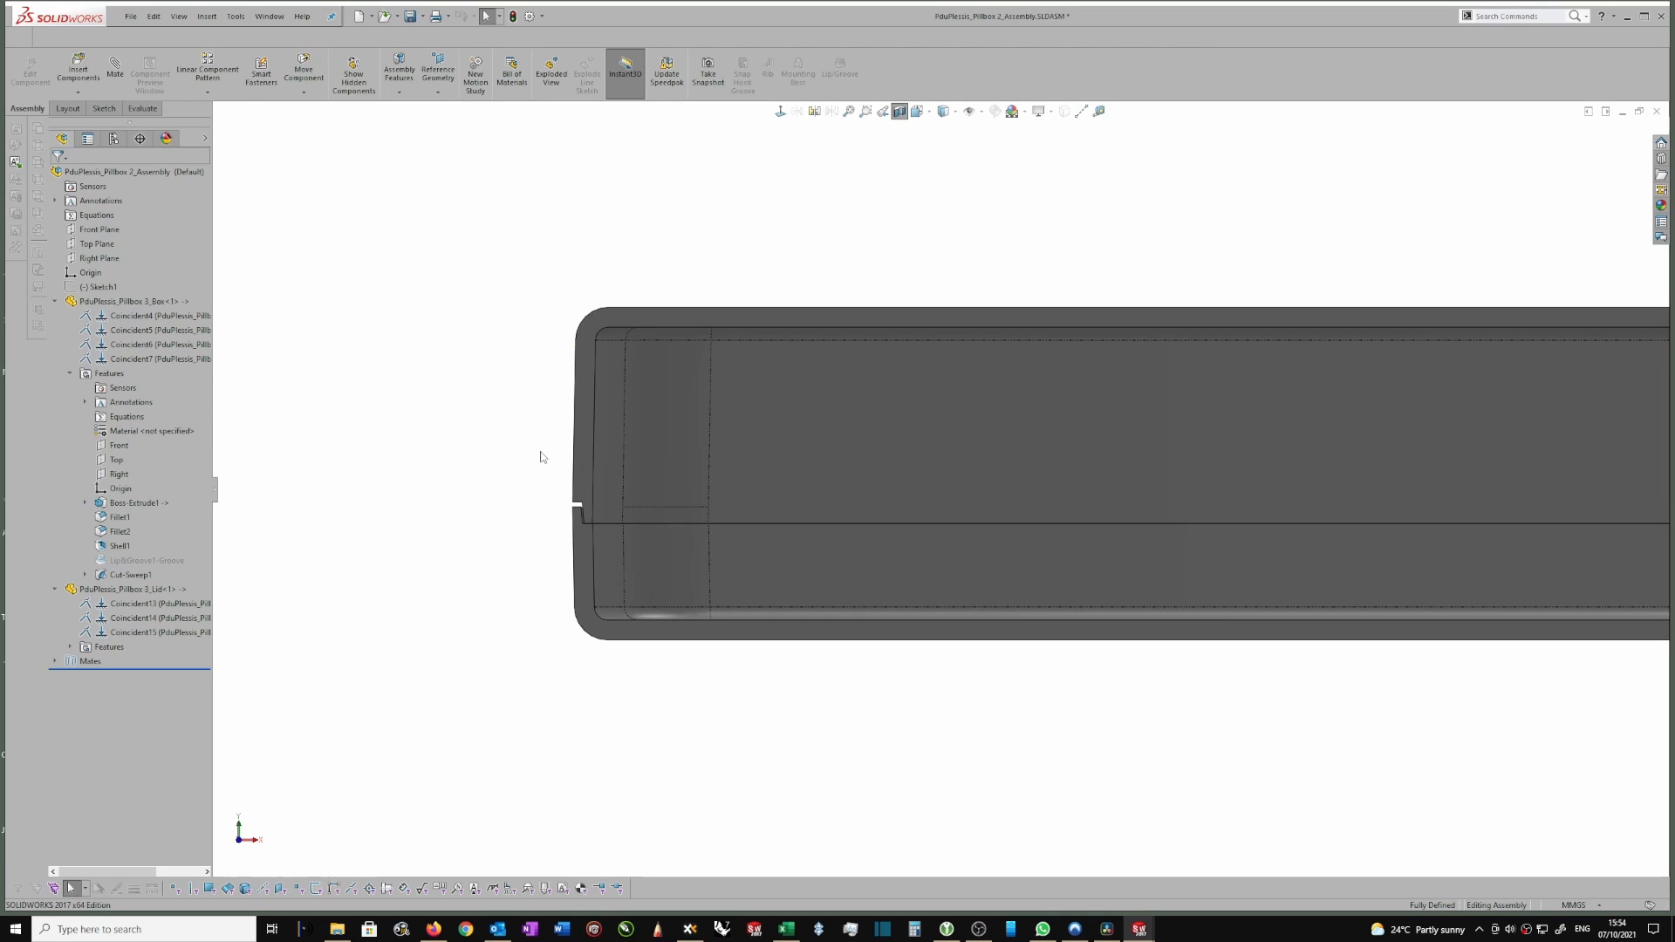